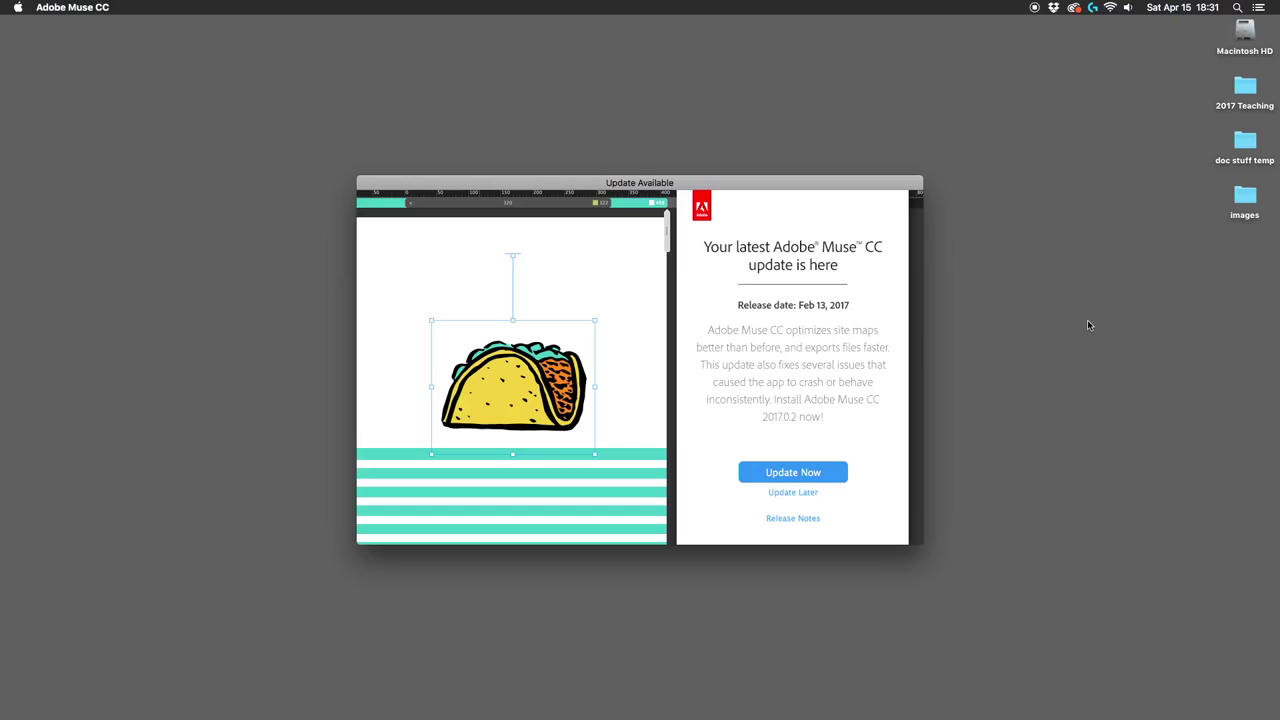
Step: Postpone the program update and create a new fluid-width site with 5 columns and a maximum page width of 960
{"action": "left_click", "coordinate": [810, 494]}
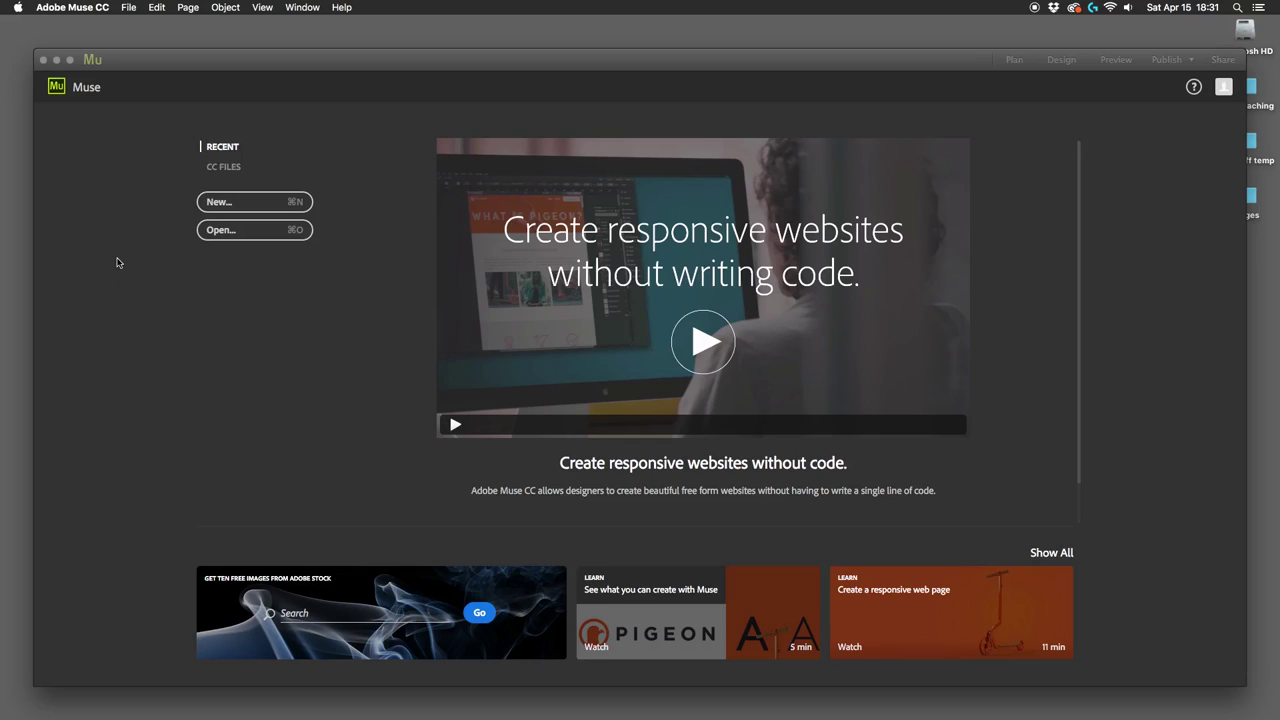
{"action": "left_click", "coordinate": [223, 204]}
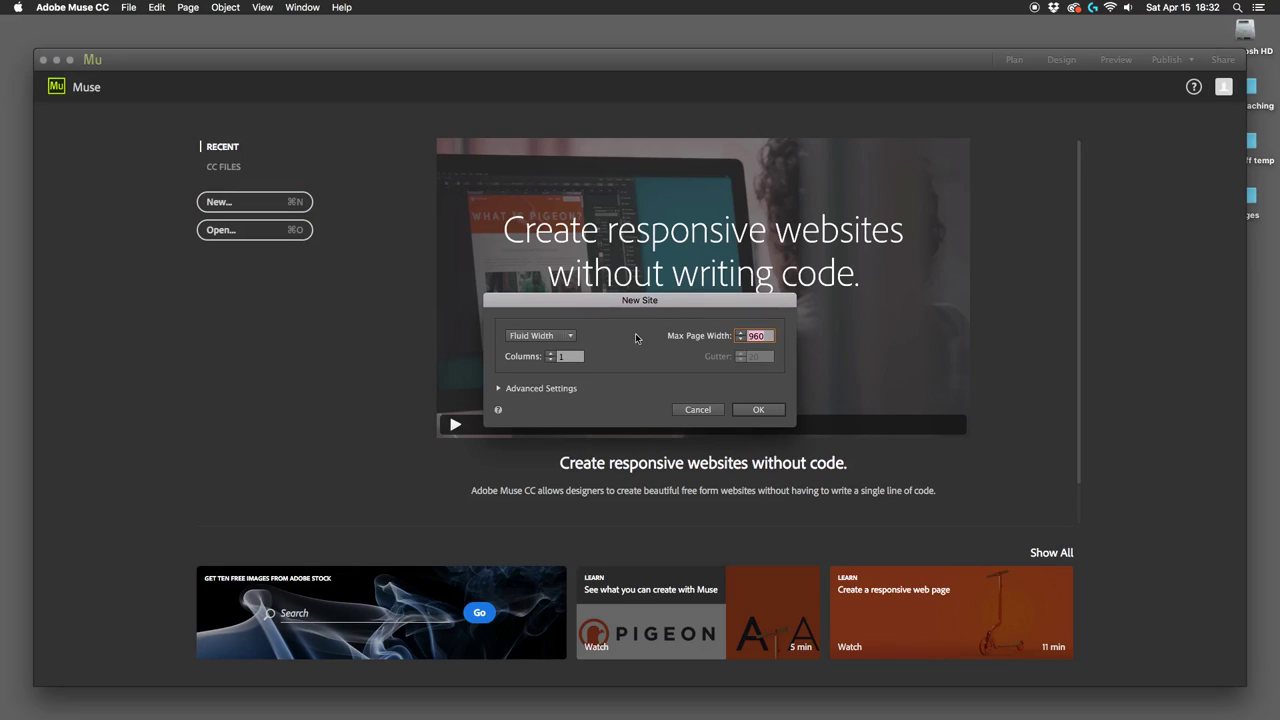
{"action": "left_click", "coordinate": [571, 336]}
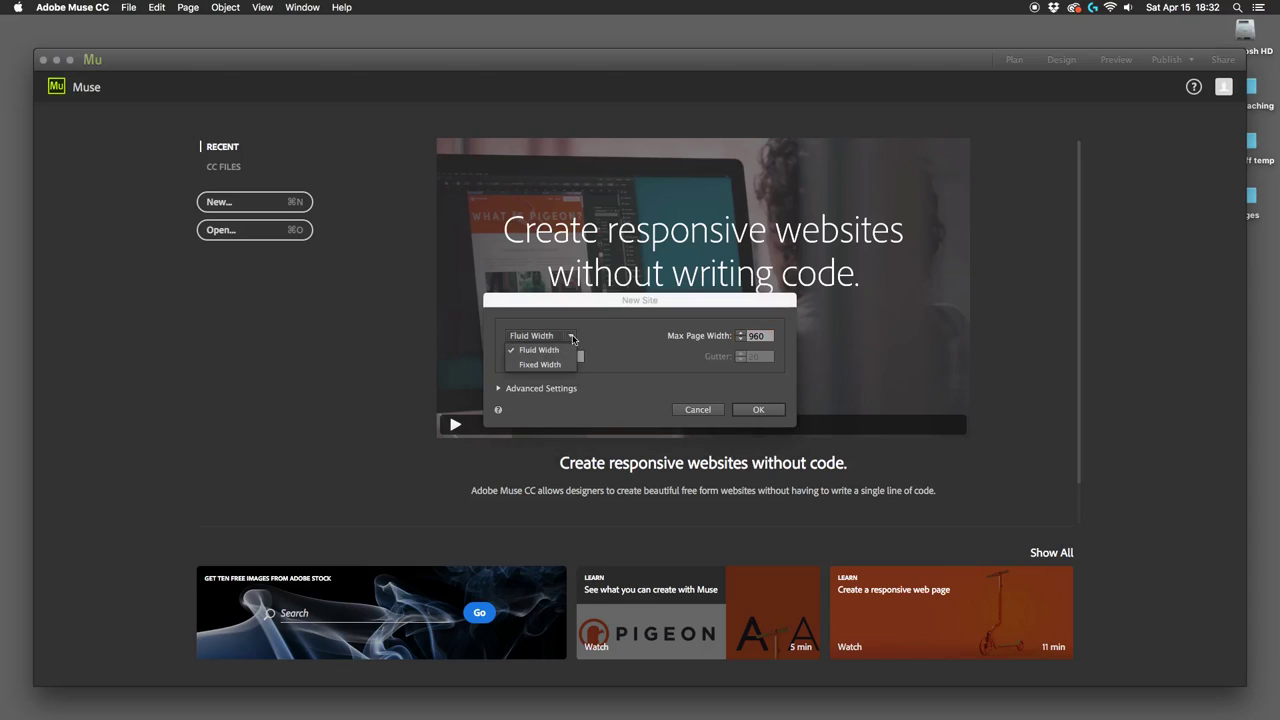
{"action": "left_click", "coordinate": [572, 339]}
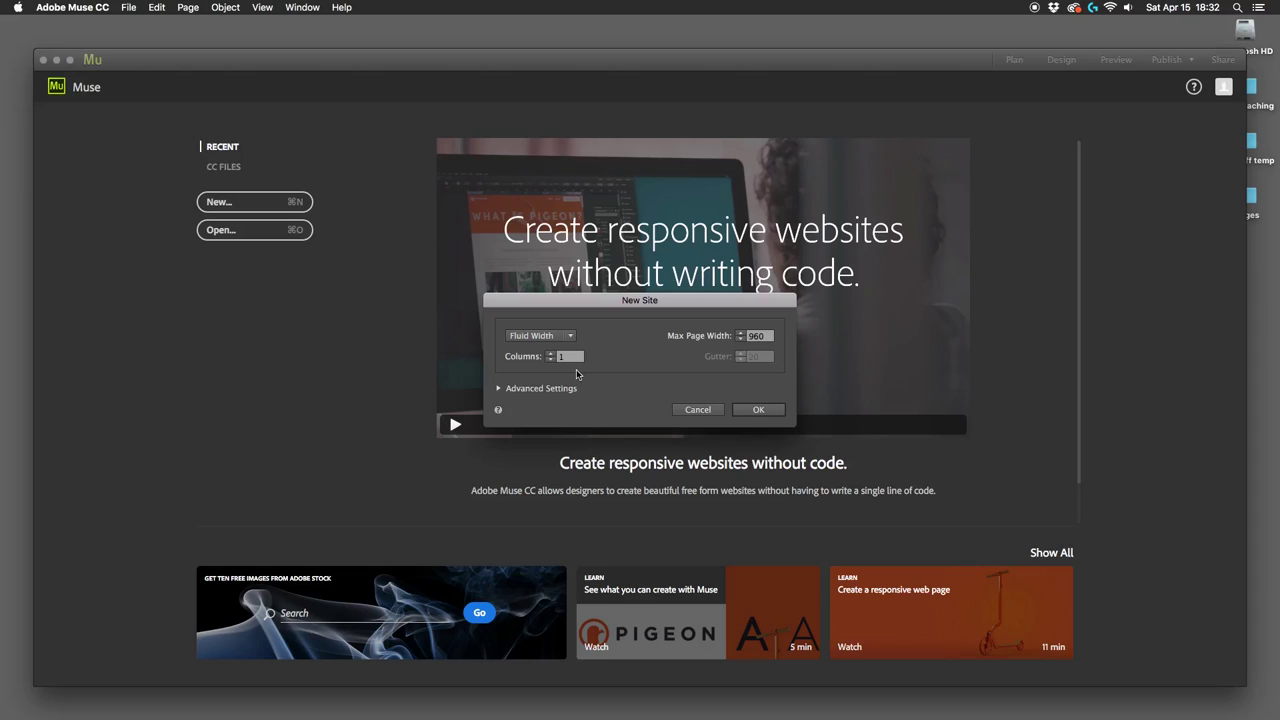
{"action": "left_click", "coordinate": [550, 354]}
{"action": "left_click", "coordinate": [550, 354]}
{"action": "left_click", "coordinate": [550, 354]}
{"action": "left_click", "coordinate": [500, 389]}
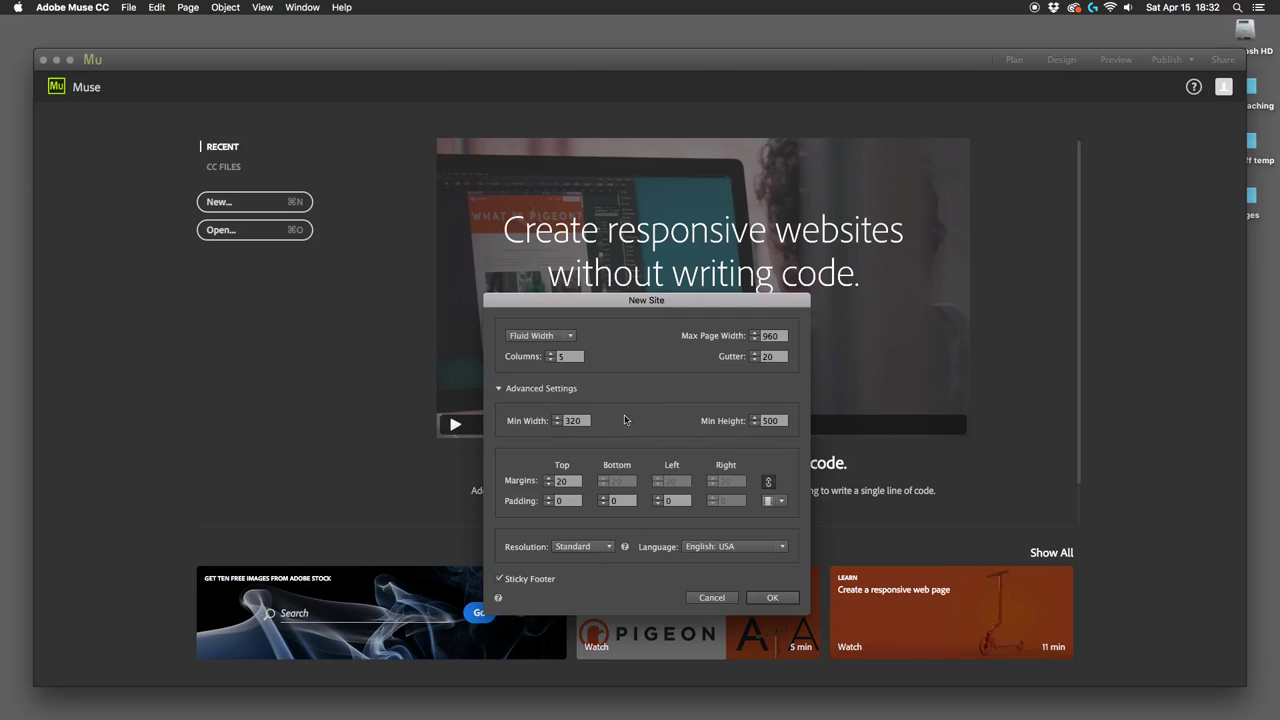
{"action": "left_click", "coordinate": [500, 389]}
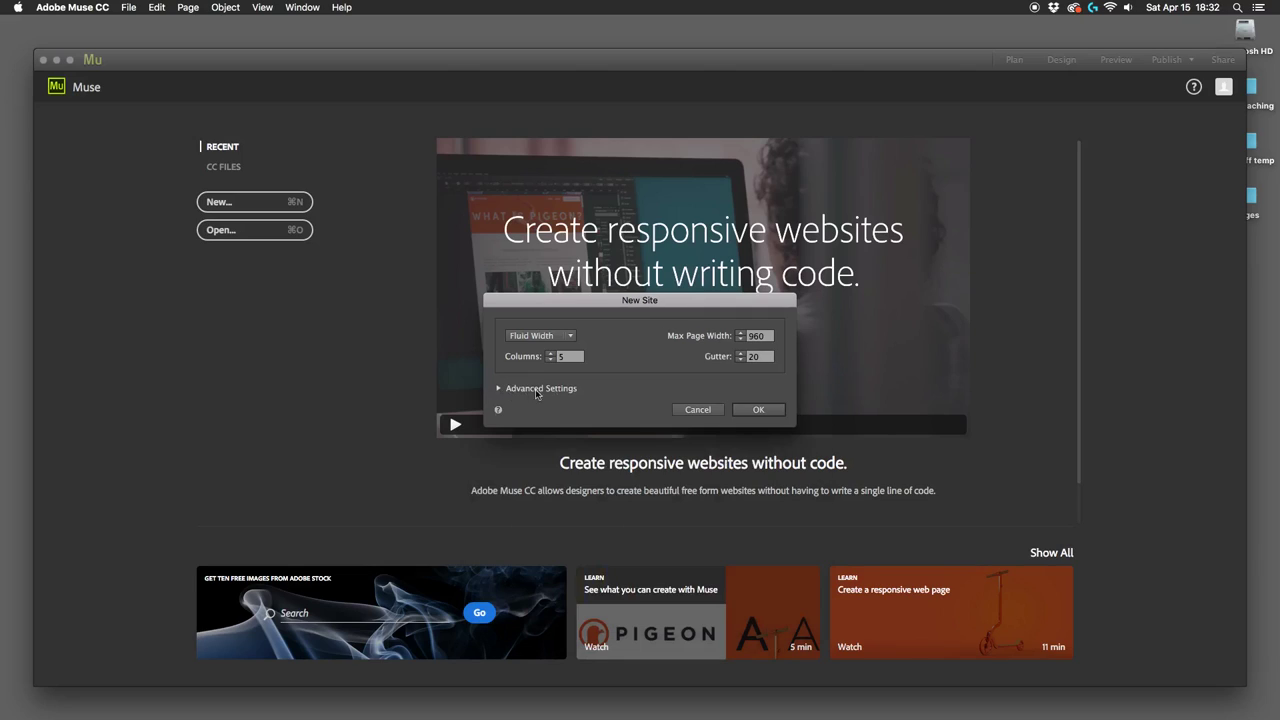
{"action": "left_click", "coordinate": [760, 410]}
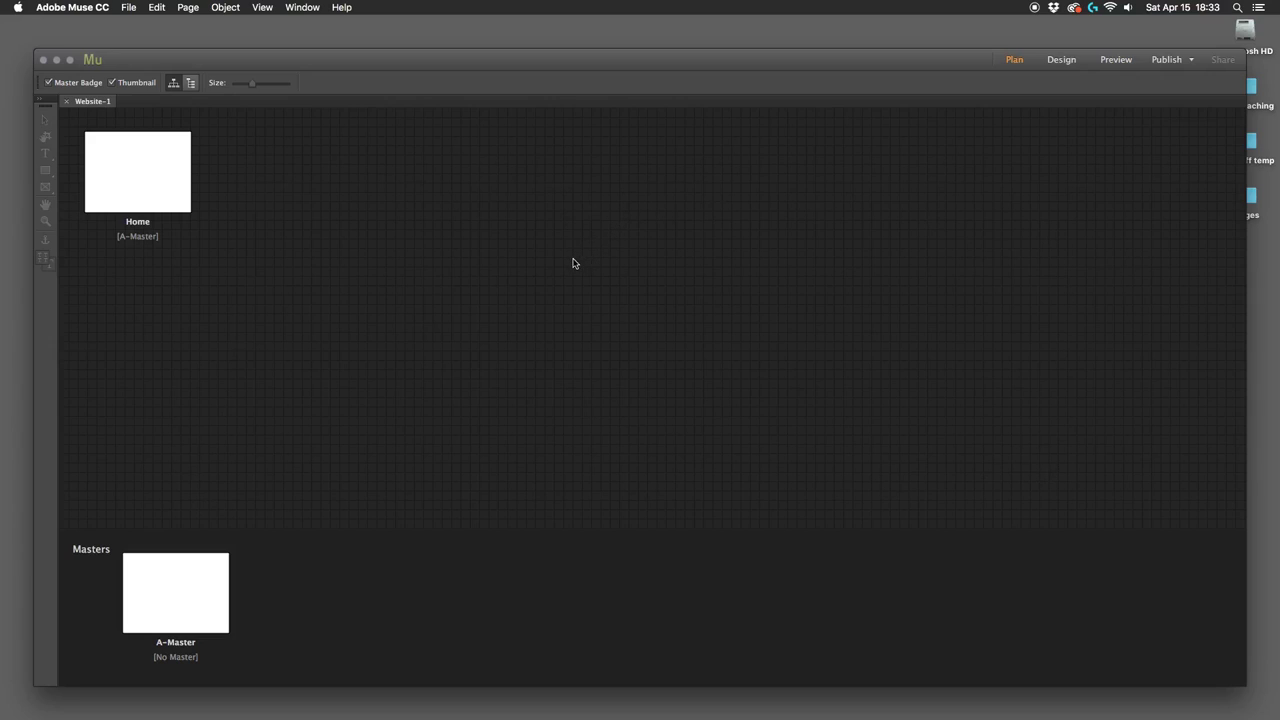
{"action": "mouse_move", "coordinate": [215, 622]}
{"action": "mouse_move", "coordinate": [130, 190]}
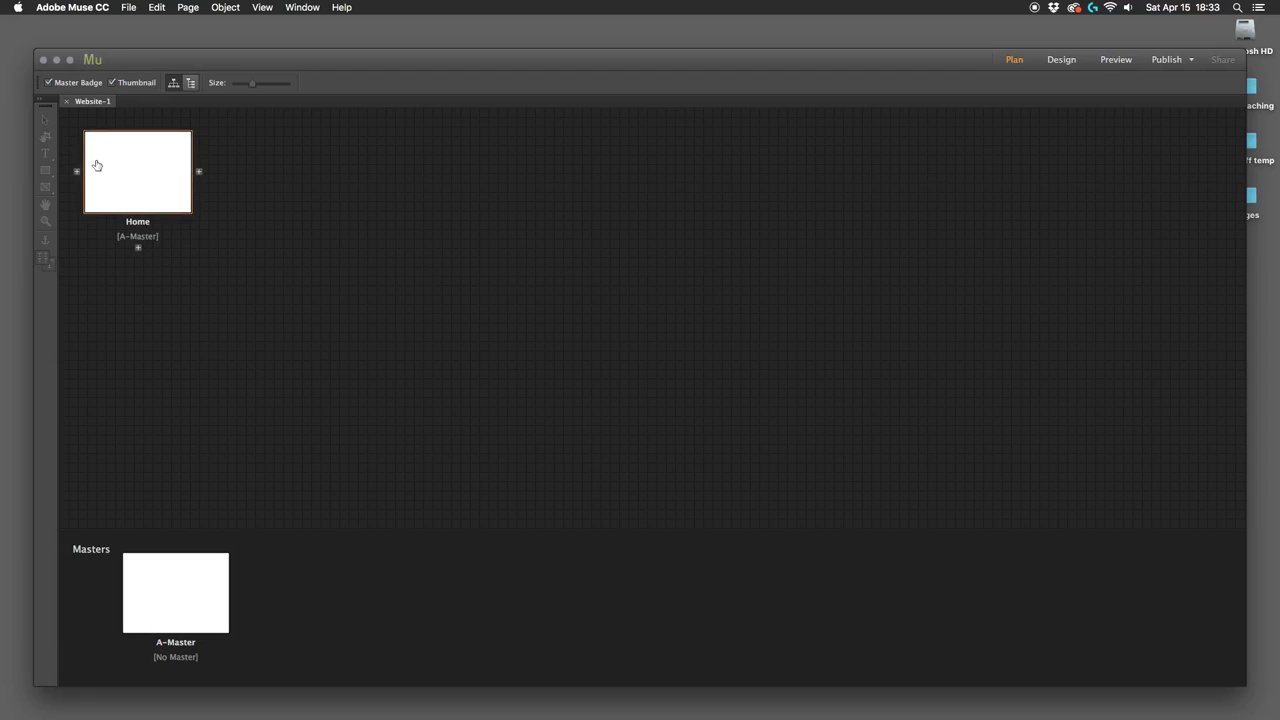
{"action": "left_click", "coordinate": [139, 249]}
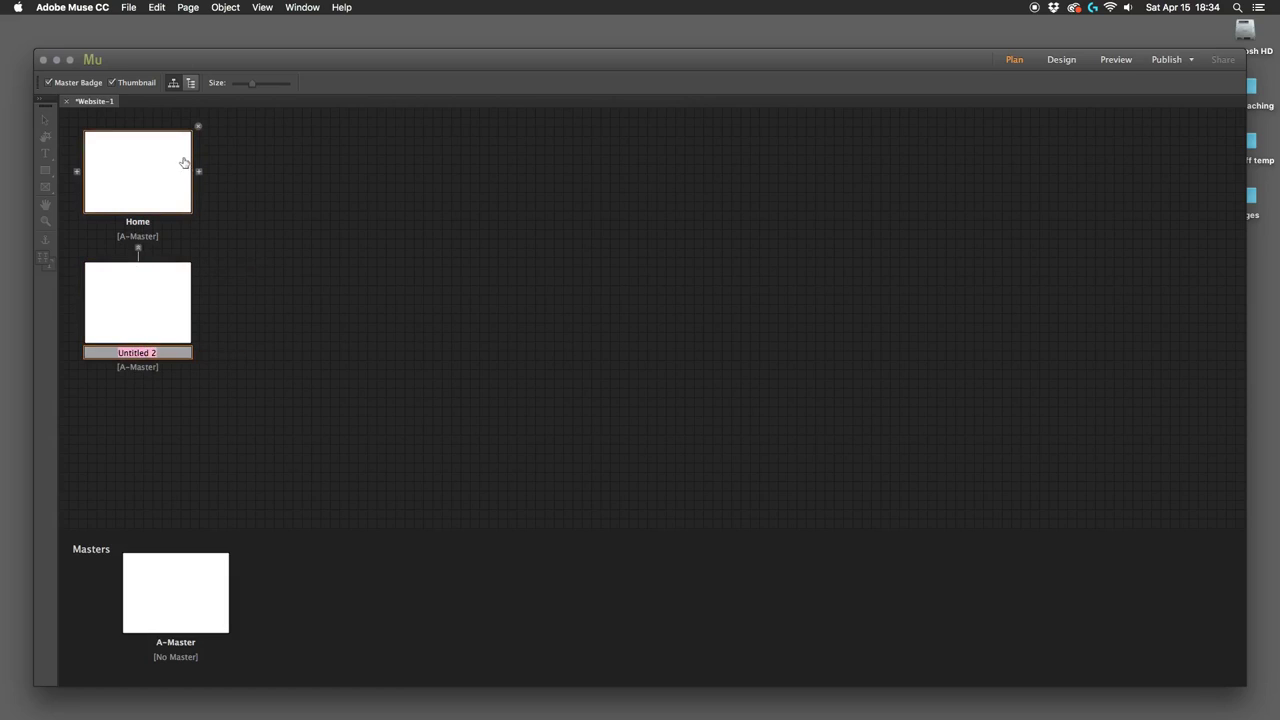
{"action": "left_click", "coordinate": [157, 8]}
{"action": "left_click", "coordinate": [157, 10]}
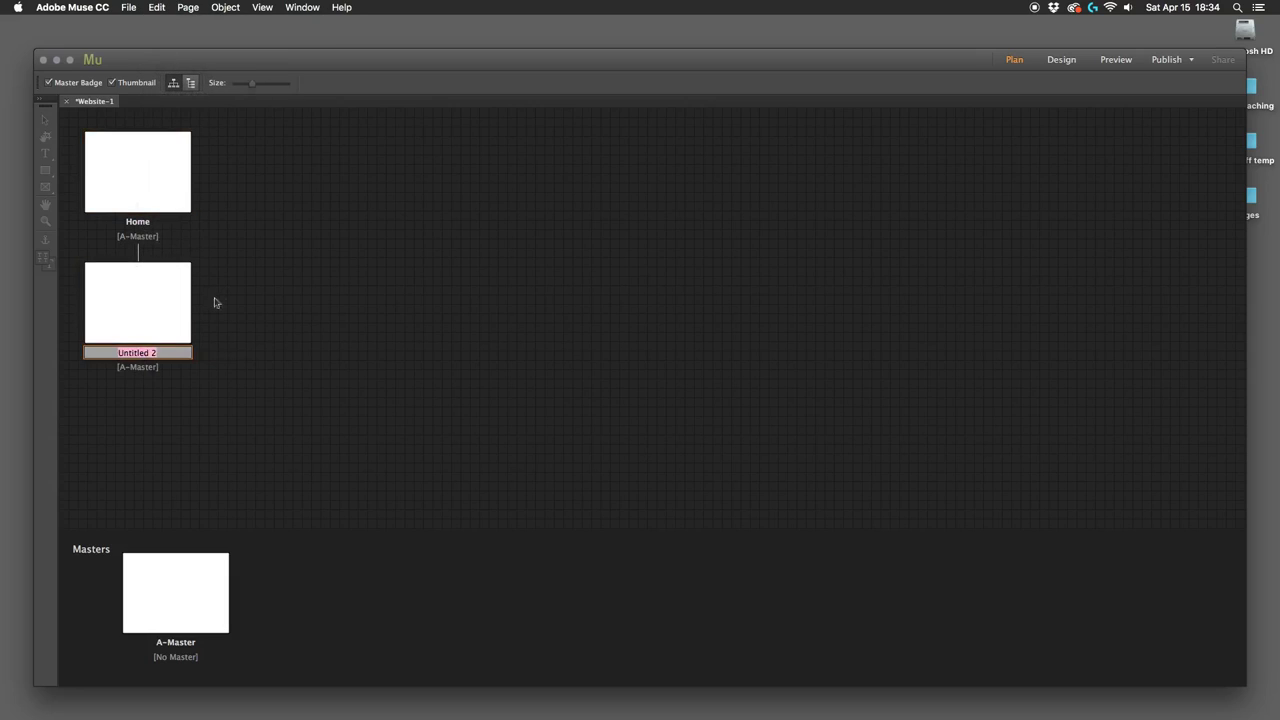
{"action": "key", "text": "Escape"}
{"action": "key", "text": "Delete"}
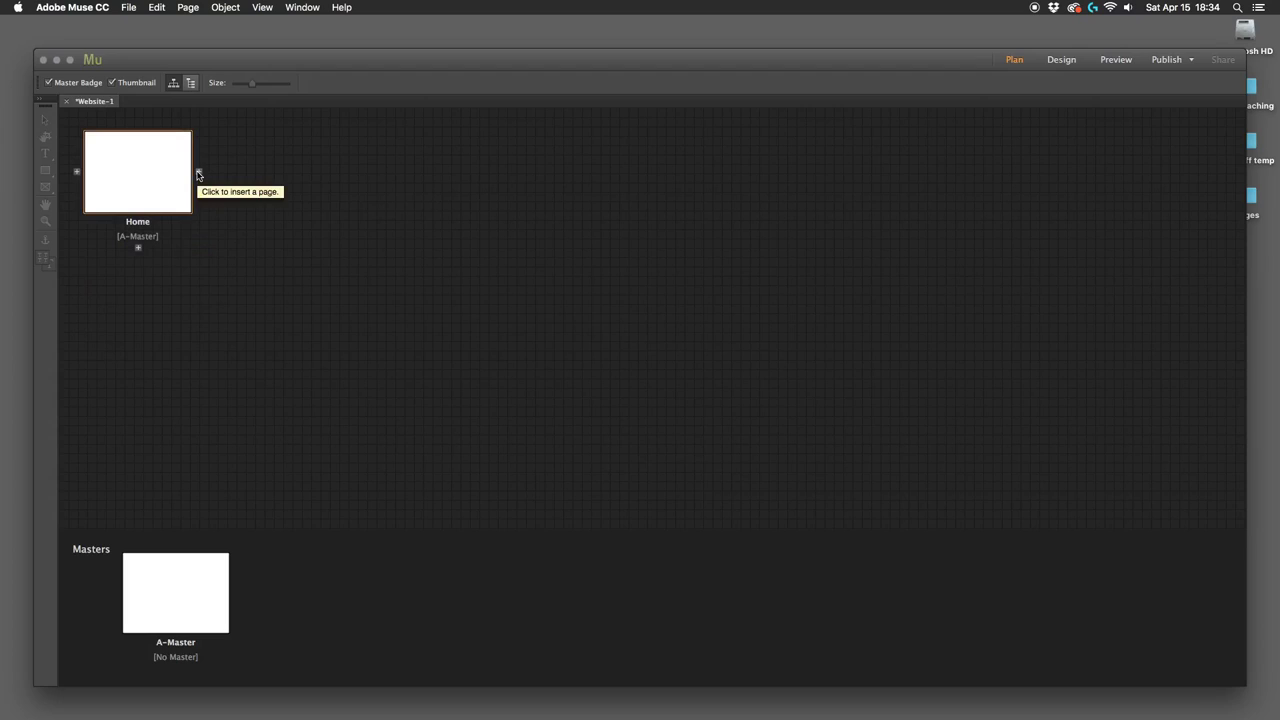
Step: Add two top-level pages after Home in the site plan, naming them Gallery and About Us
{"action": "left_click", "coordinate": [199, 174]}
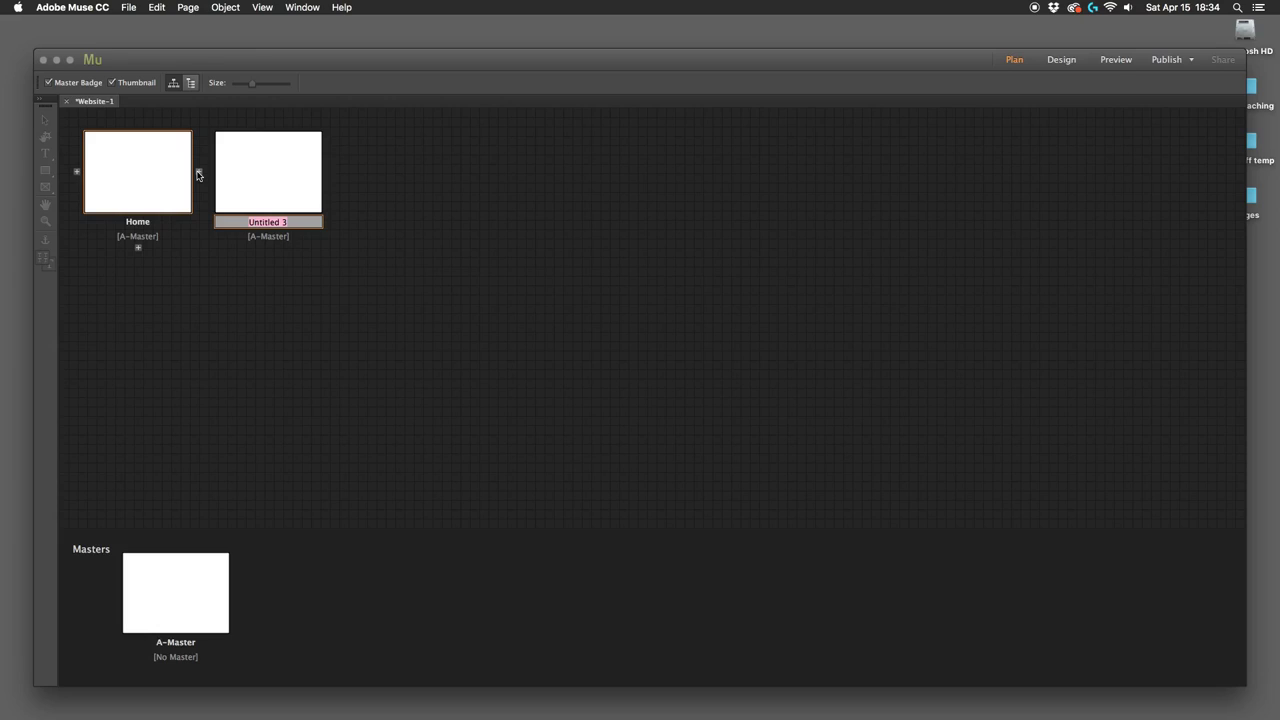
{"action": "type", "text": "callery"}
{"action": "key", "text": "Return"}
{"action": "left_click", "coordinate": [277, 197]}
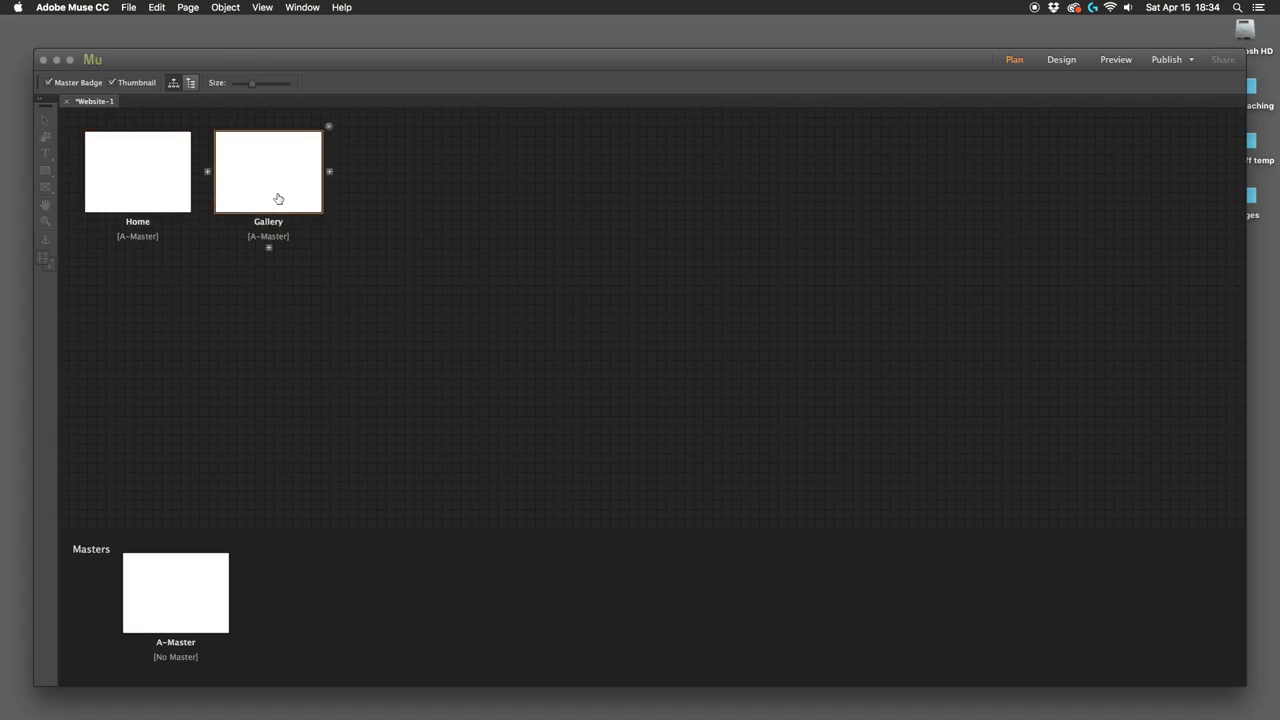
{"action": "left_click", "coordinate": [329, 175]}
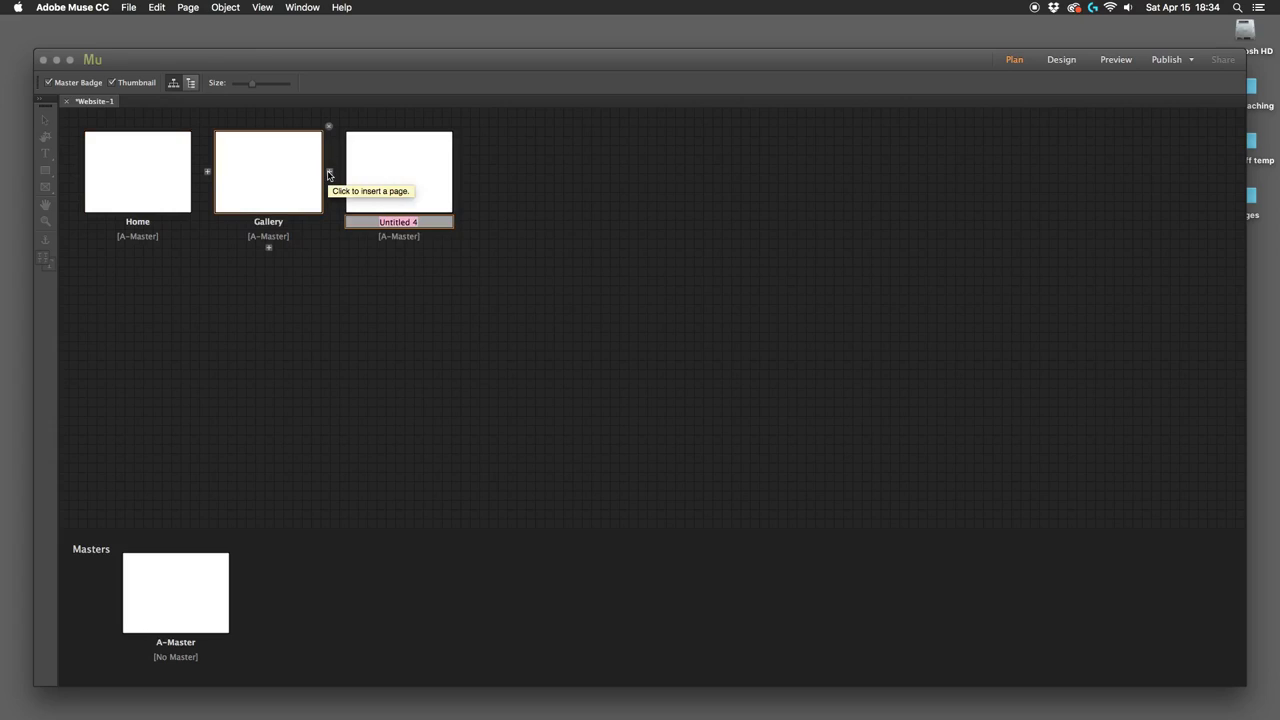
{"action": "type", "text": "About Us"}
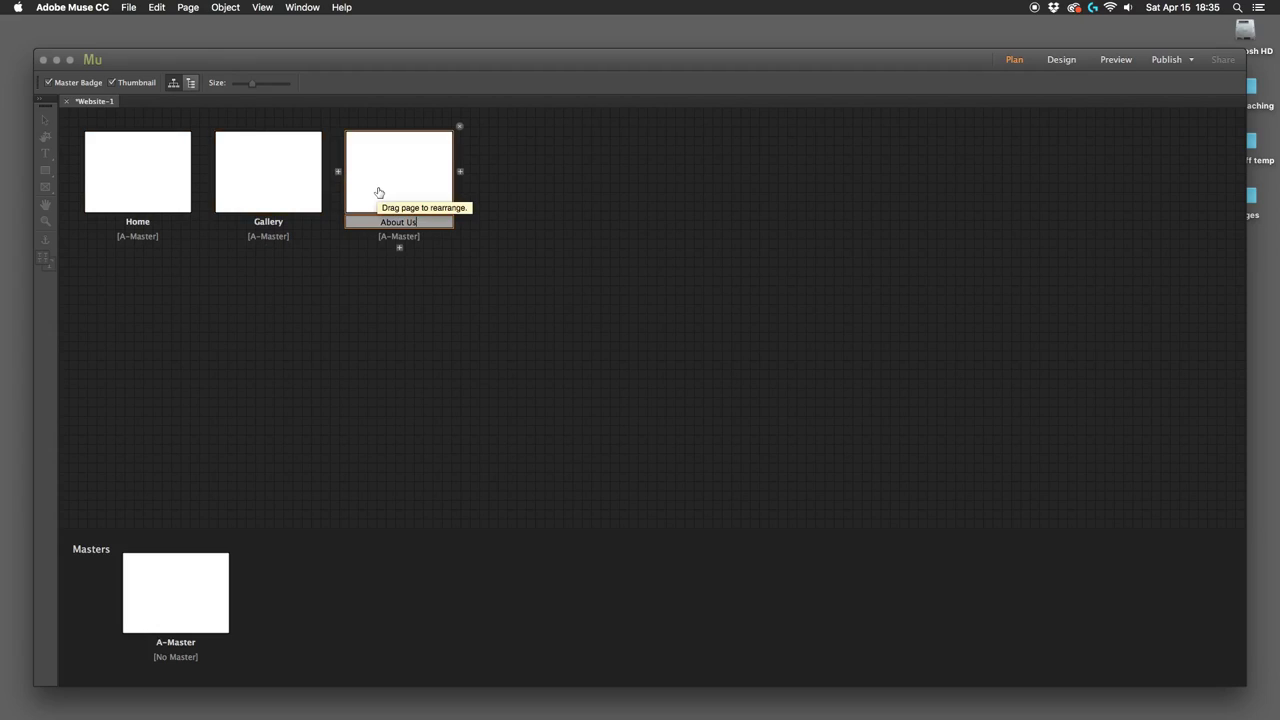
{"action": "key", "text": "Return"}
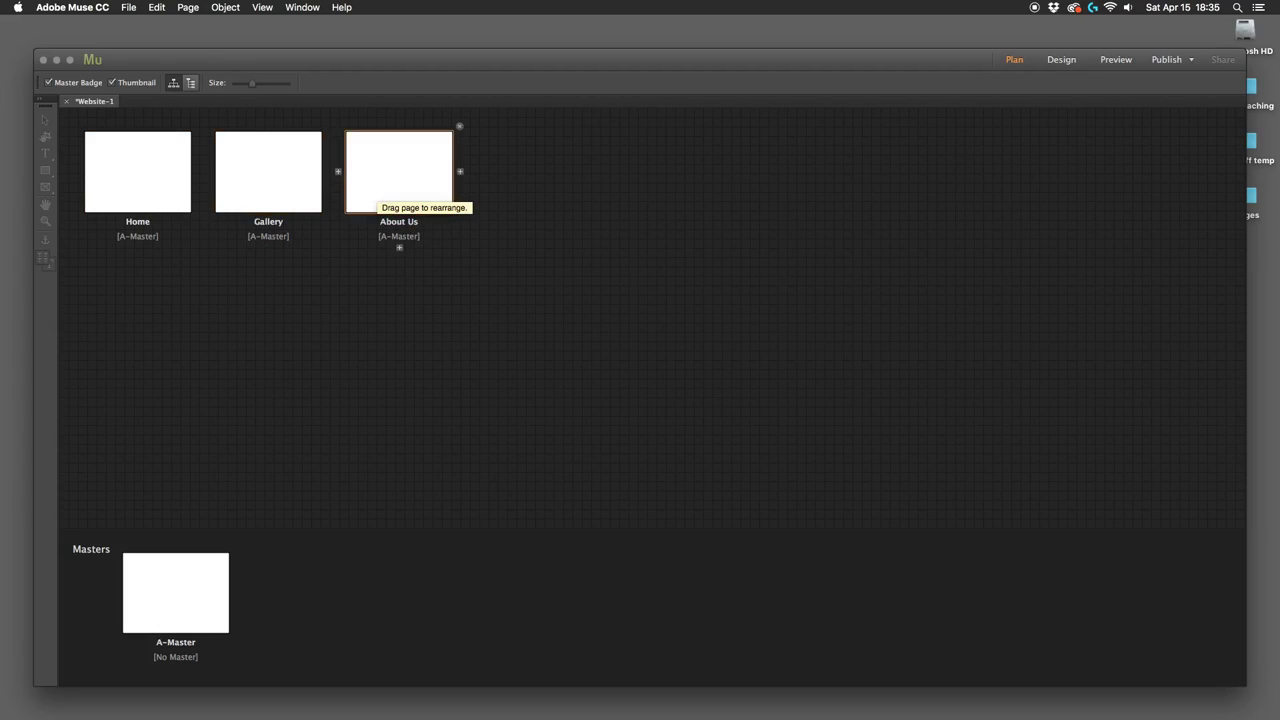
Step: Add two more top-level pages after About Us, naming them Contact and Services
{"action": "left_click", "coordinate": [461, 174]}
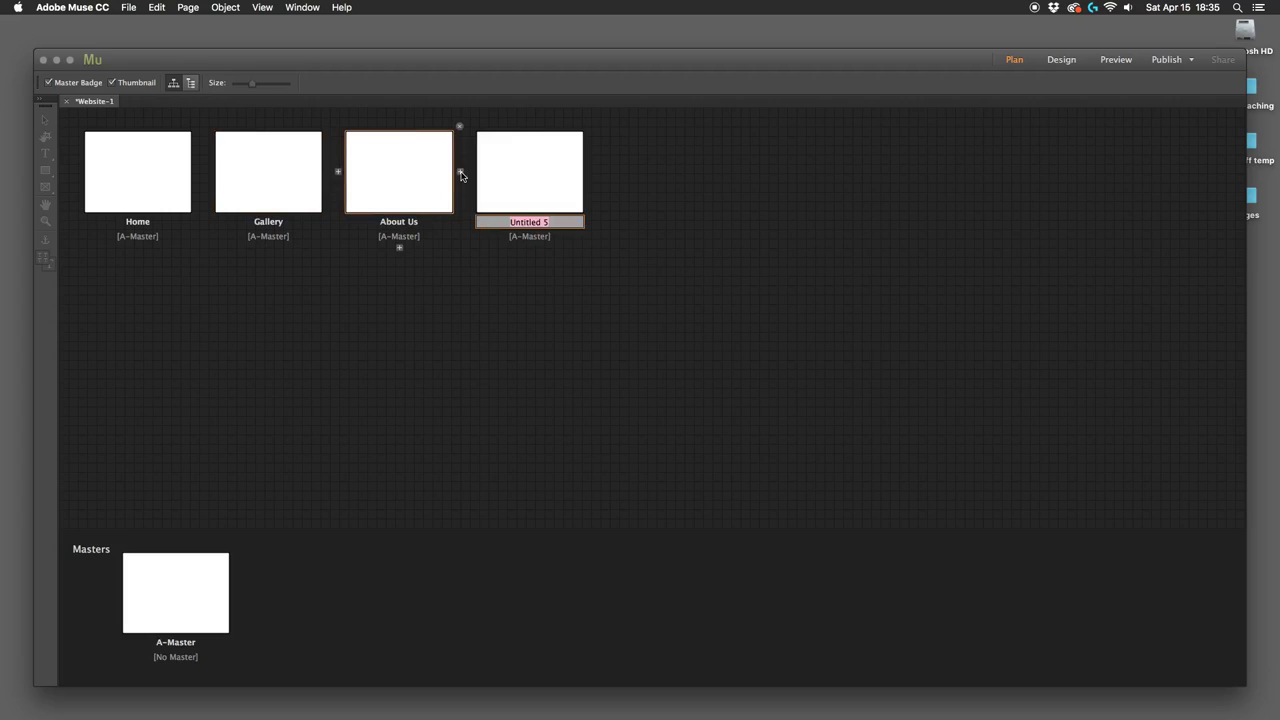
{"action": "type", "text": "Contact"}
{"action": "key", "text": "Return"}
{"action": "left_click", "coordinate": [543, 180]}
{"action": "left_click", "coordinate": [591, 174]}
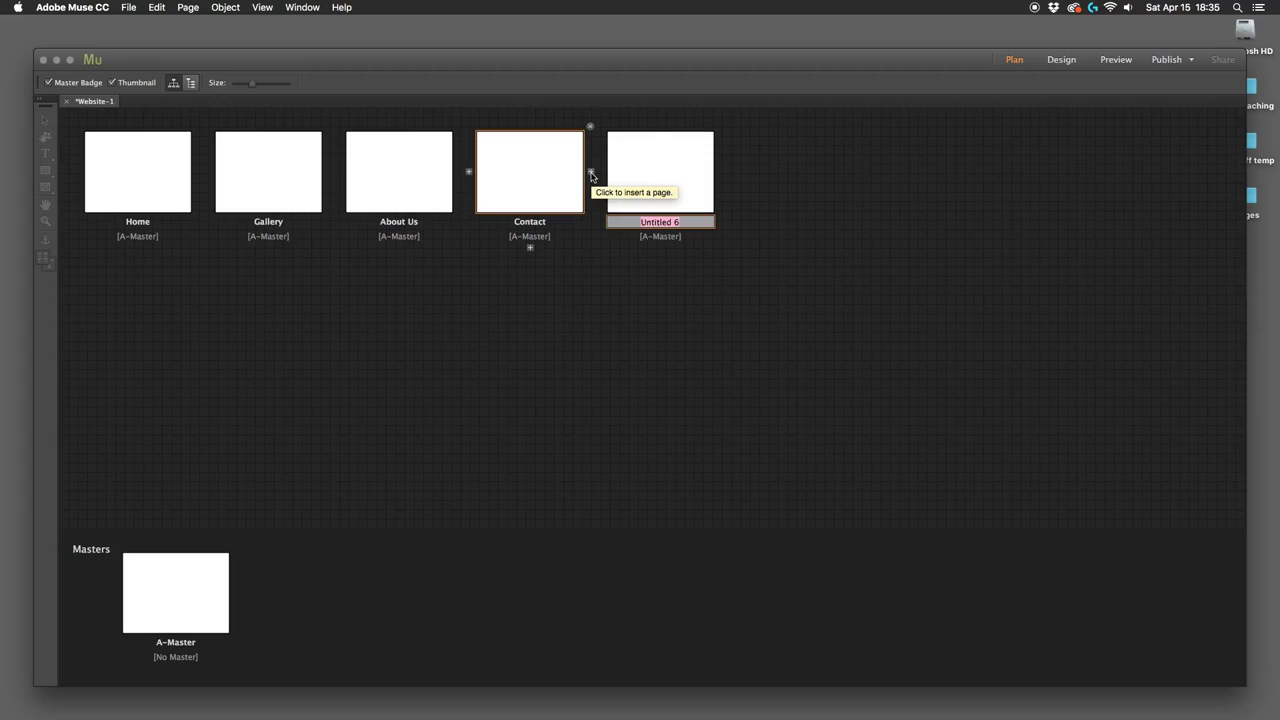
{"action": "type", "text": "Servi"}
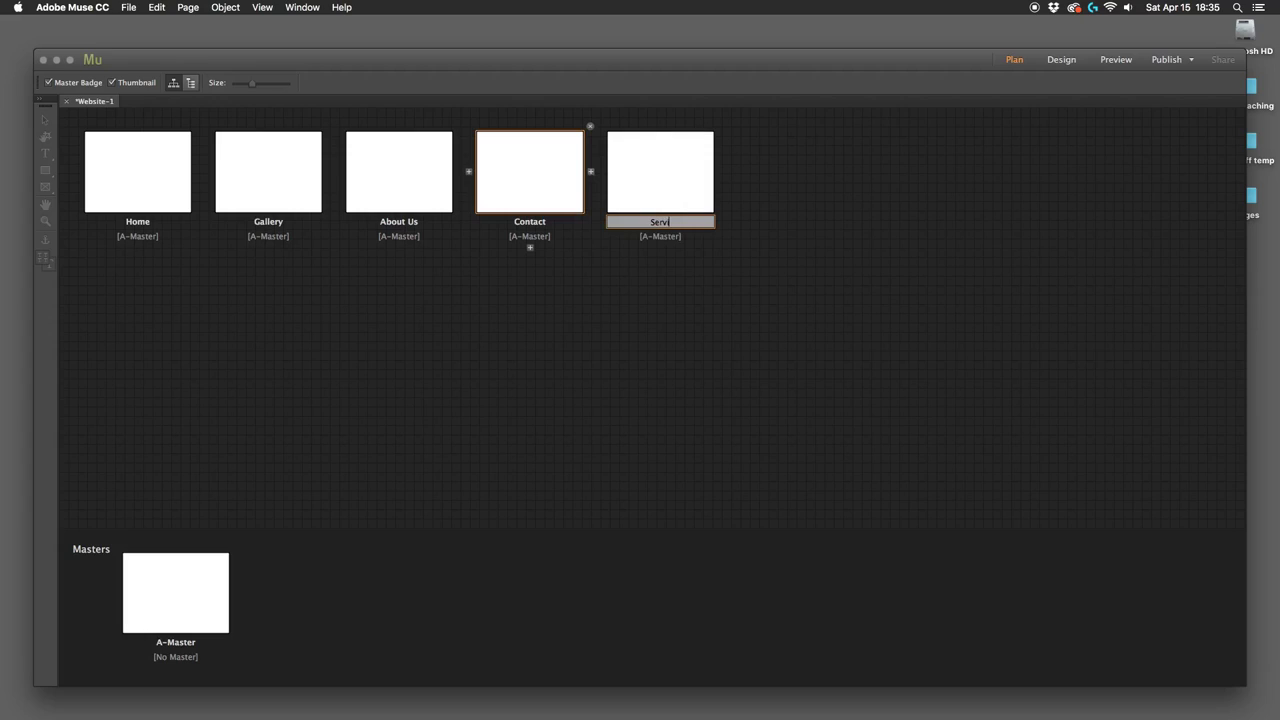
{"action": "type", "text": "ces"}
{"action": "key", "text": "Return"}
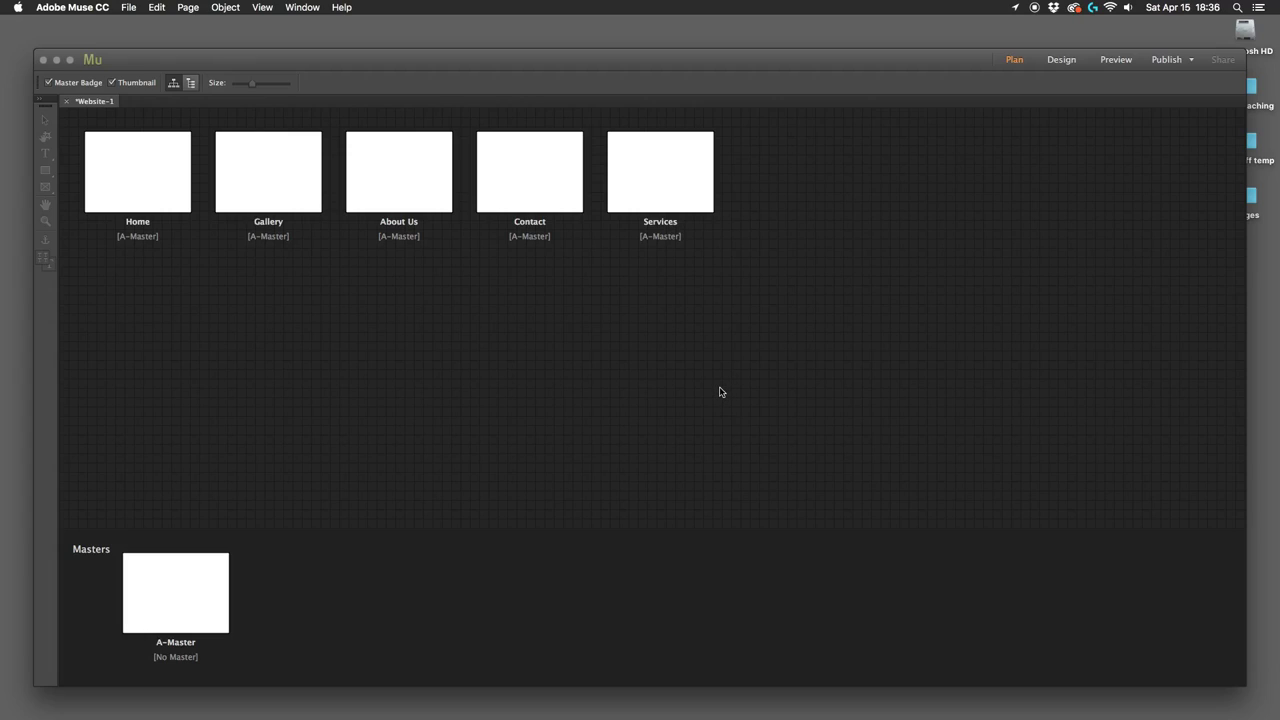
Step: Open the A-Master page for design and dismiss the responsive tour
{"action": "mouse_move", "coordinate": [163, 220]}
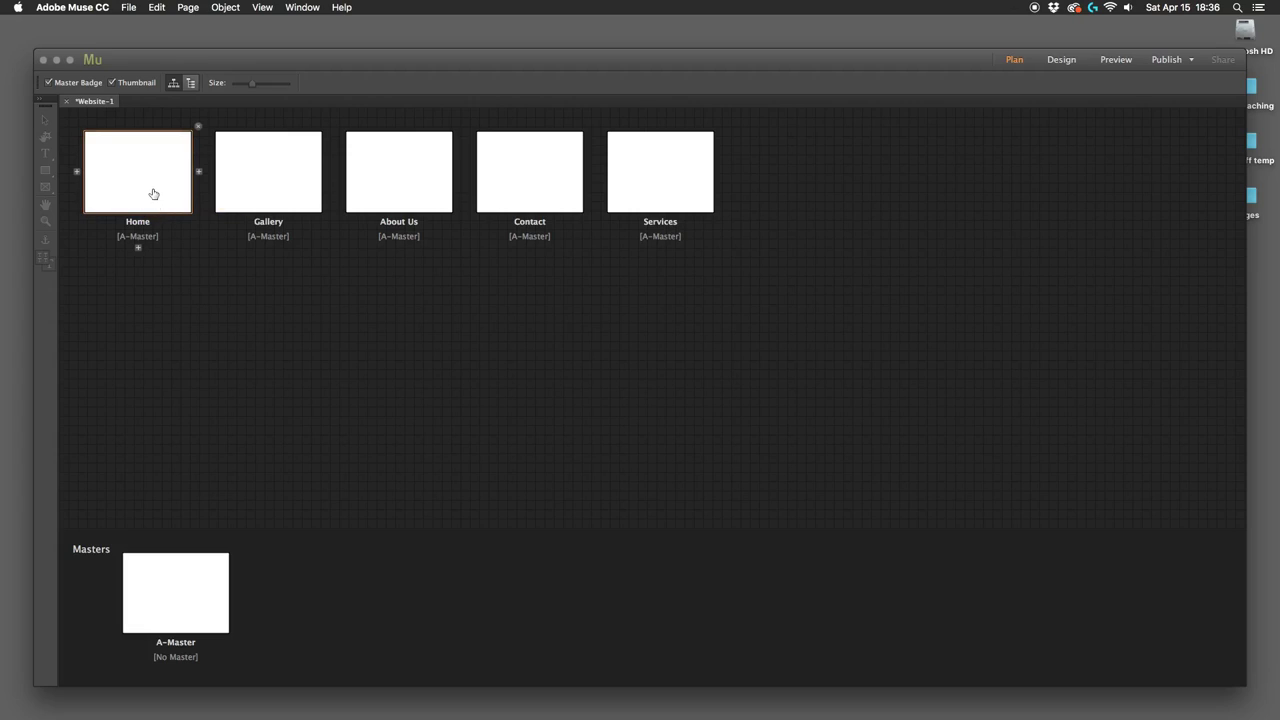
{"action": "double_click", "coordinate": [199, 587]}
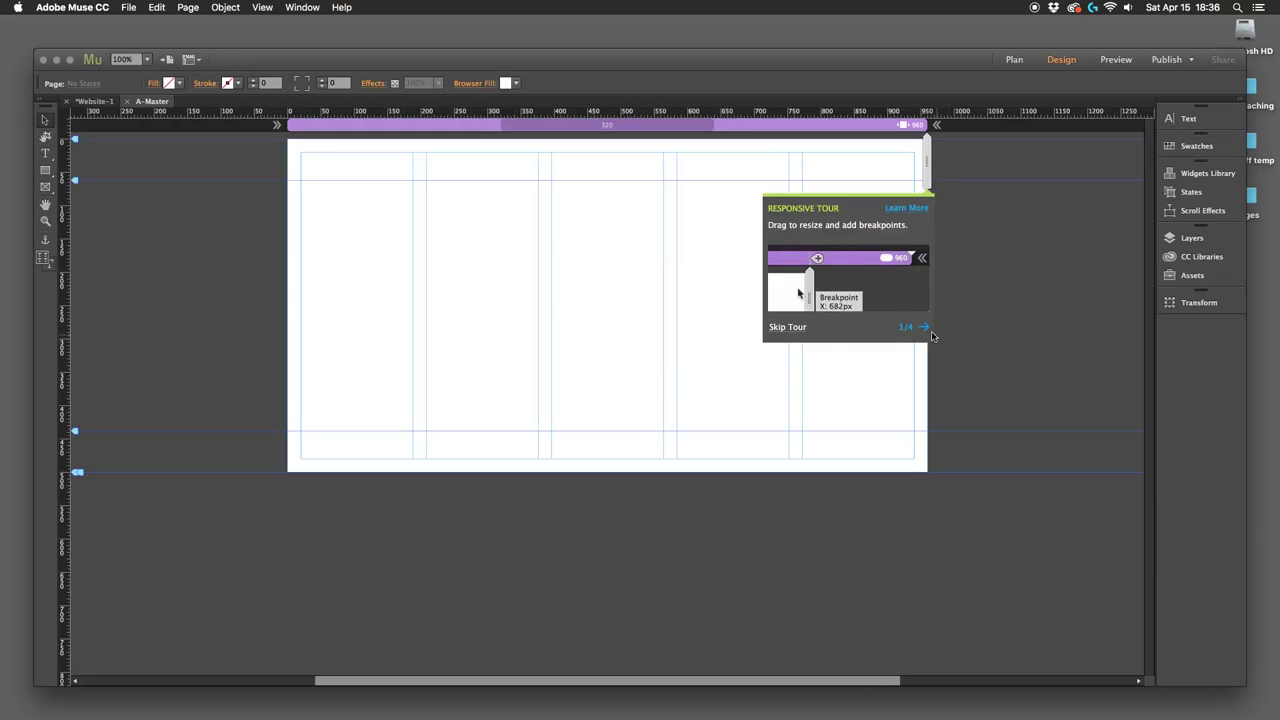
{"action": "left_click", "coordinate": [789, 327]}
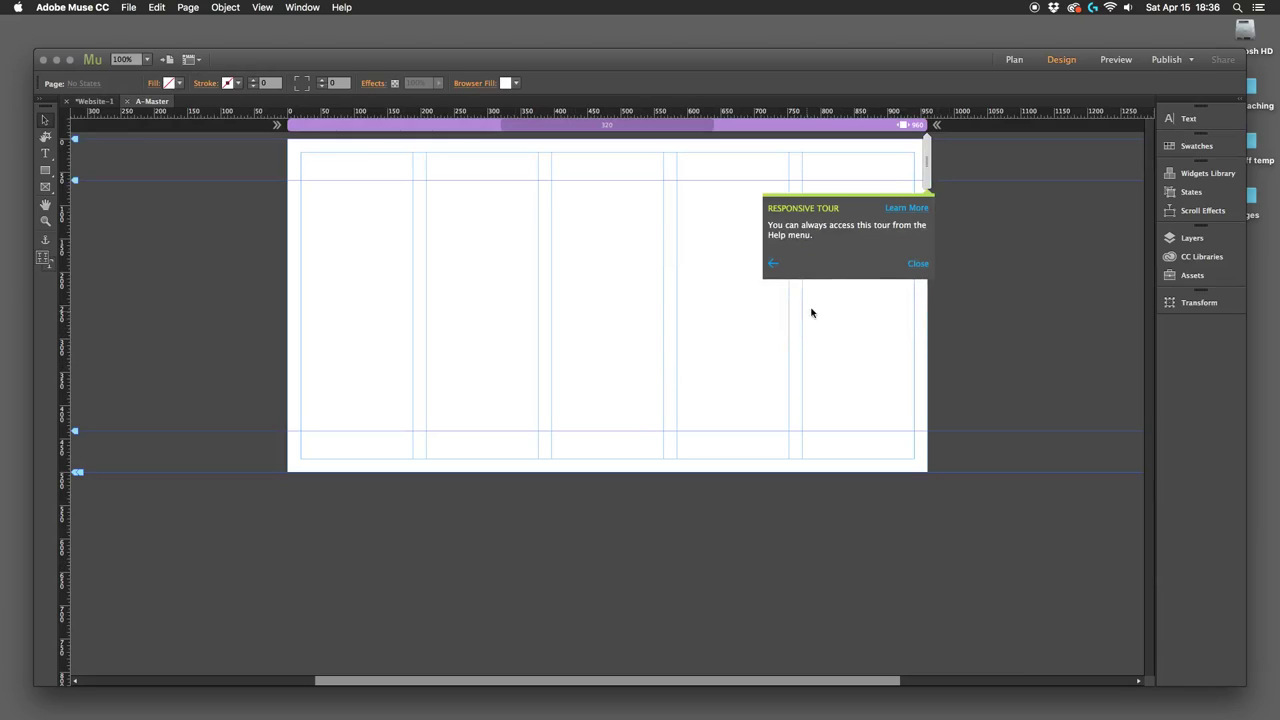
{"action": "left_click", "coordinate": [918, 266]}
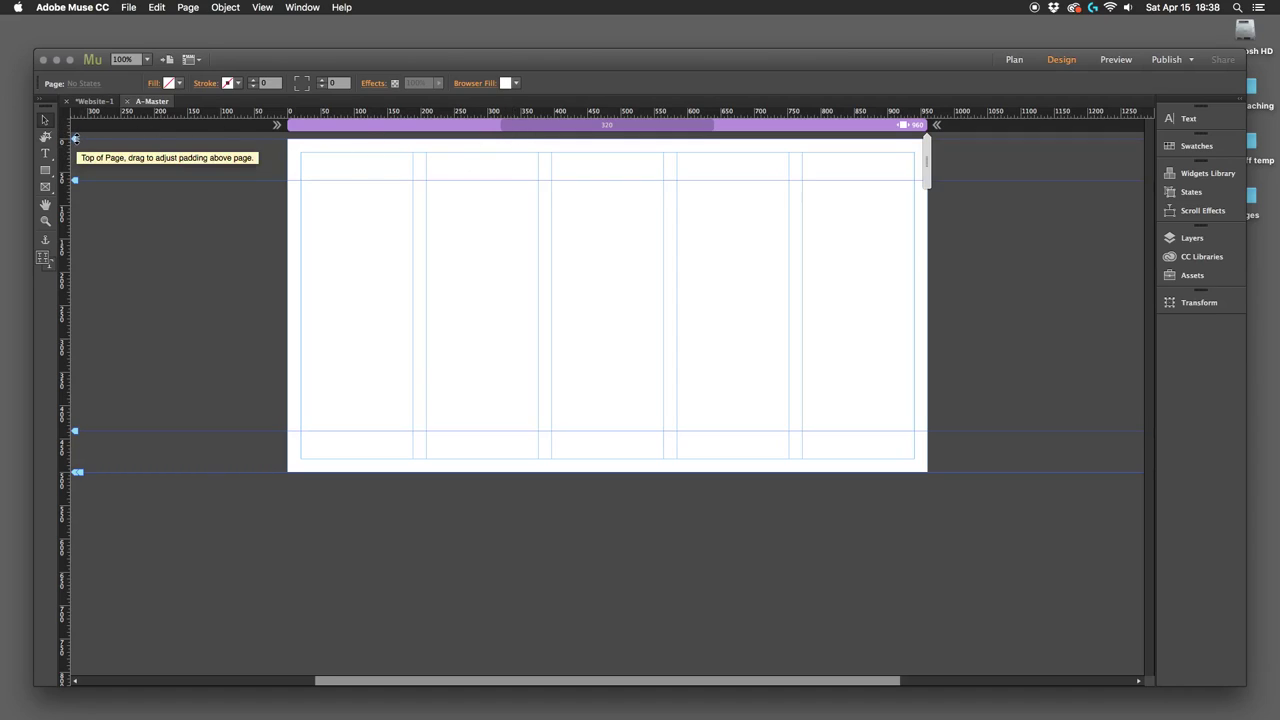
Step: Lower the master page's top-of-page and header guides, and move its footer and bottom-of-browser guides down
{"action": "mouse_move", "coordinate": [75, 138]}
{"action": "left_mouse_down"}
{"action": "mouse_move", "coordinate": [74, 180]}
{"action": "mouse_move", "coordinate": [75, 151]}
{"action": "left_mouse_up"}
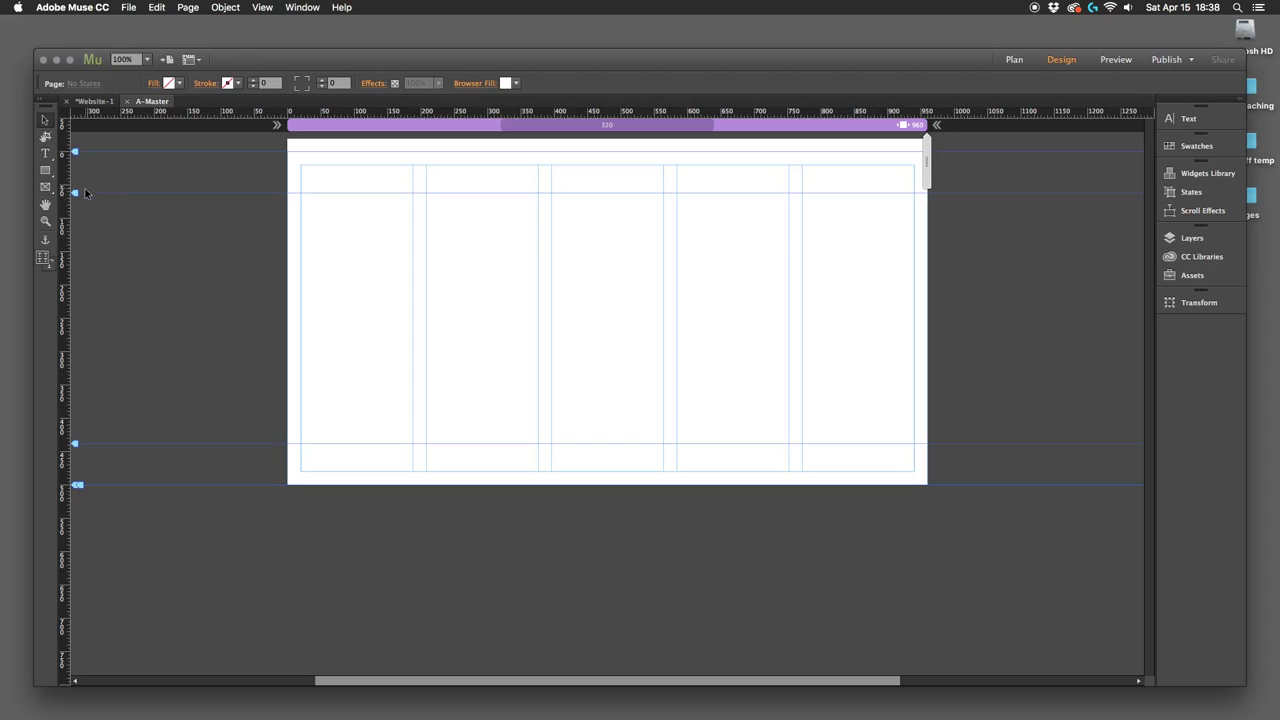
{"action": "left_click_drag", "start_coordinate": [74, 151], "coordinate": [74, 210]}
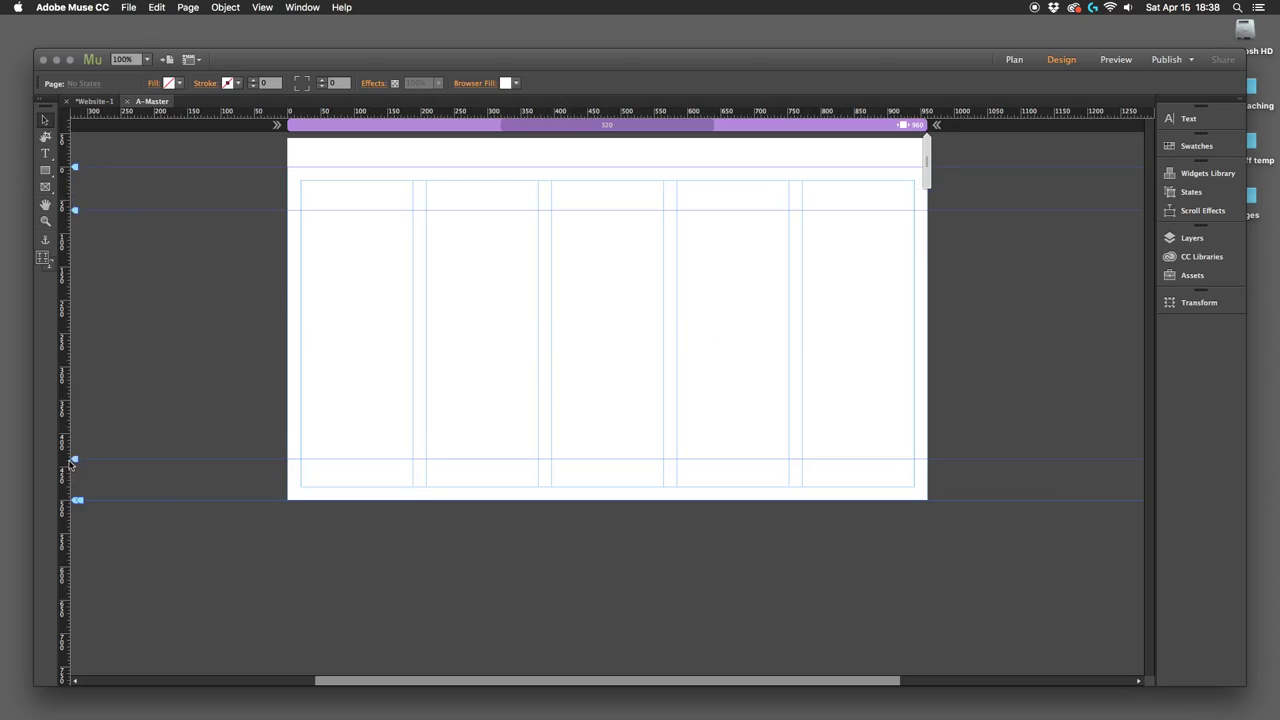
{"action": "mouse_move", "coordinate": [73, 461]}
{"action": "left_mouse_down"}
{"action": "mouse_move", "coordinate": [80, 423]}
{"action": "mouse_move", "coordinate": [67, 467]}
{"action": "mouse_move", "coordinate": [80, 563]}
{"action": "mouse_move", "coordinate": [75, 522]}
{"action": "left_mouse_up"}
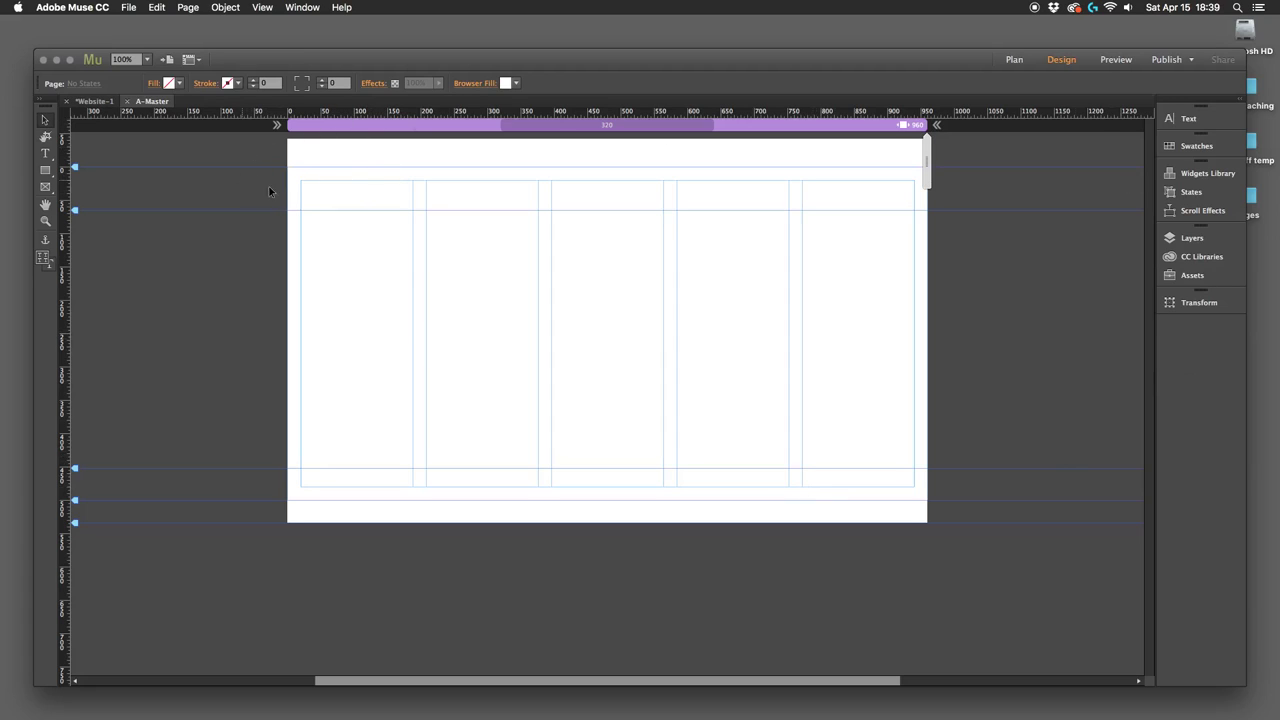
{"action": "left_click", "coordinate": [128, 7]}
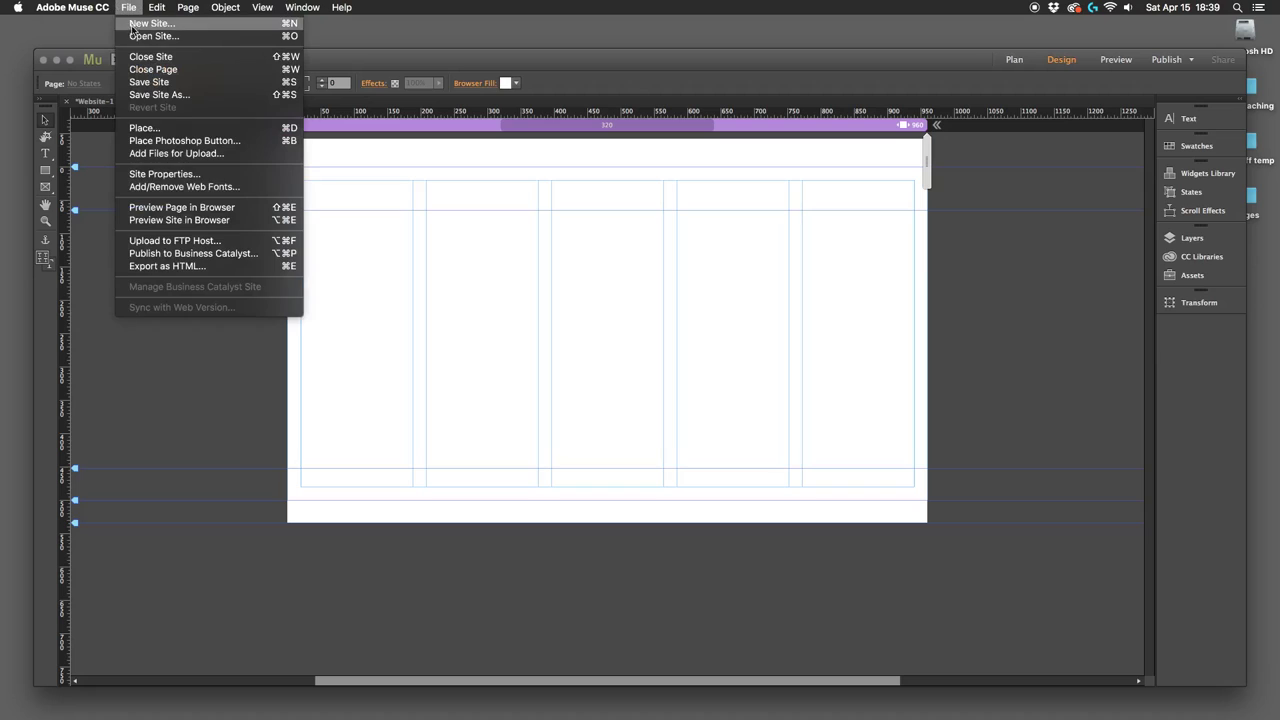
{"action": "left_click", "coordinate": [165, 130]}
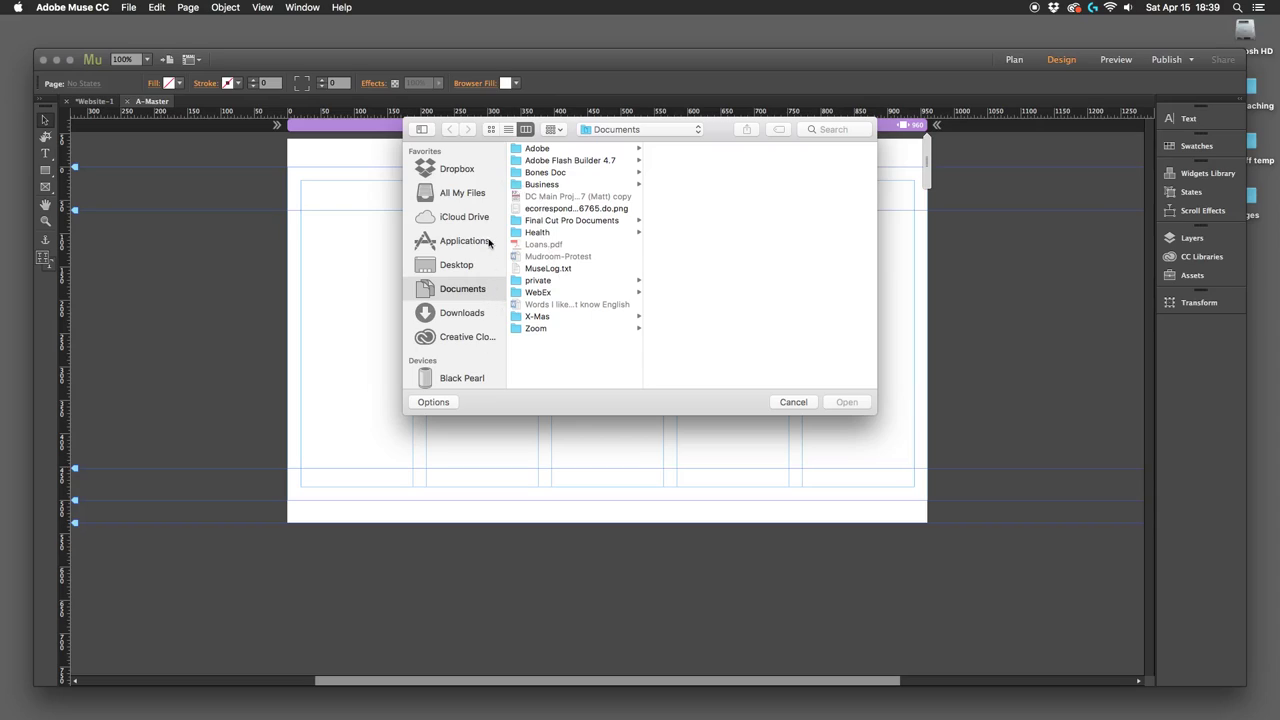
{"action": "left_click", "coordinate": [794, 403]}
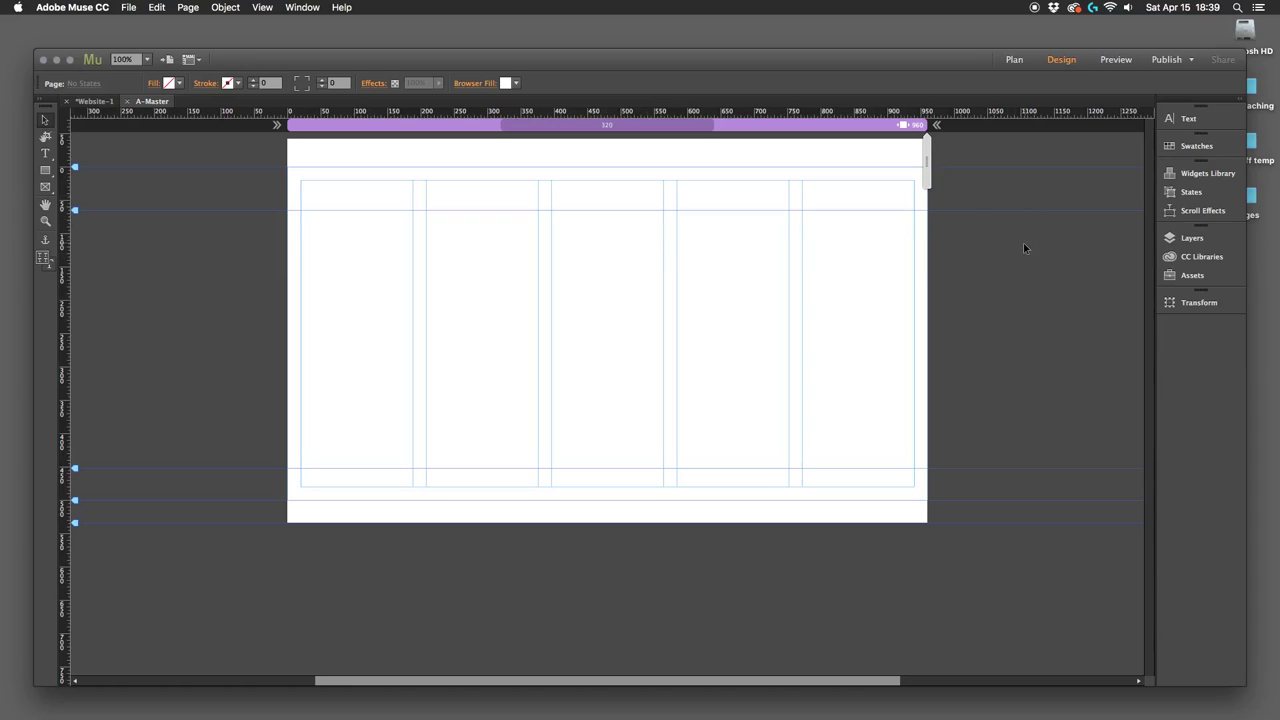
{"action": "left_click", "coordinate": [970, 270]}
Step: Preview the A-Master page in the web browser and close the preview window
{"action": "left_click", "coordinate": [128, 7]}
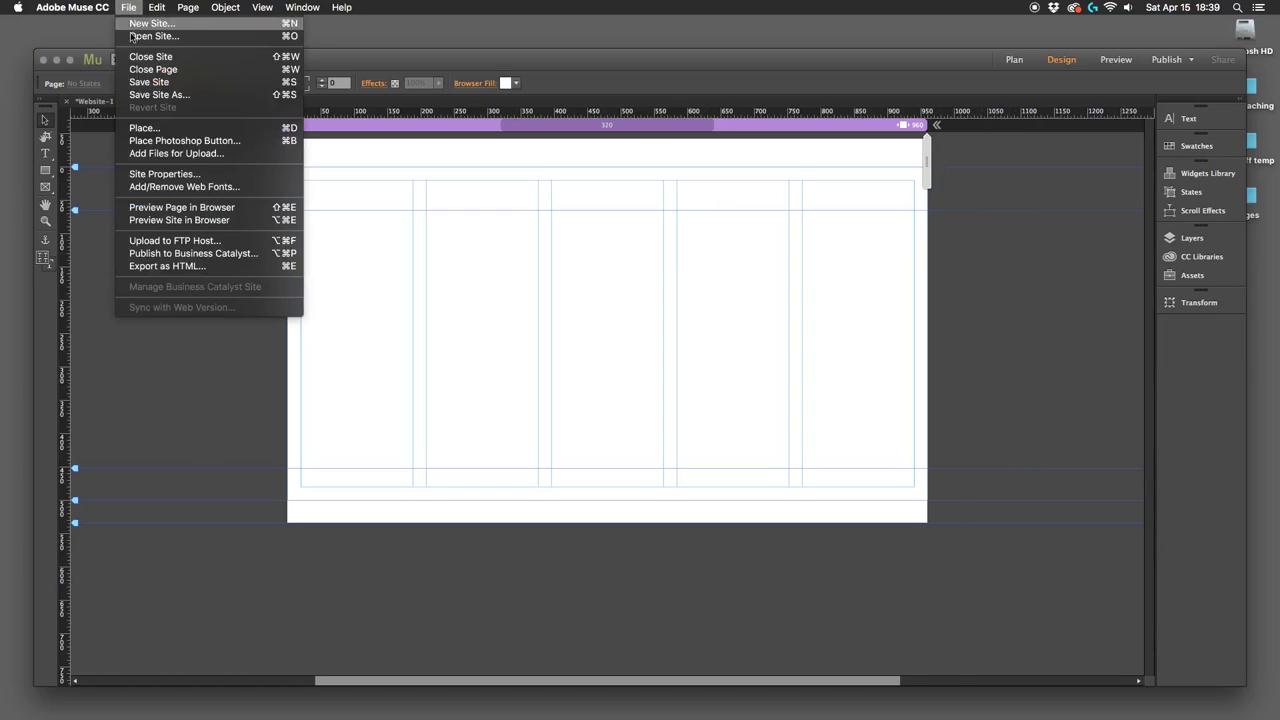
{"action": "left_click", "coordinate": [181, 207]}
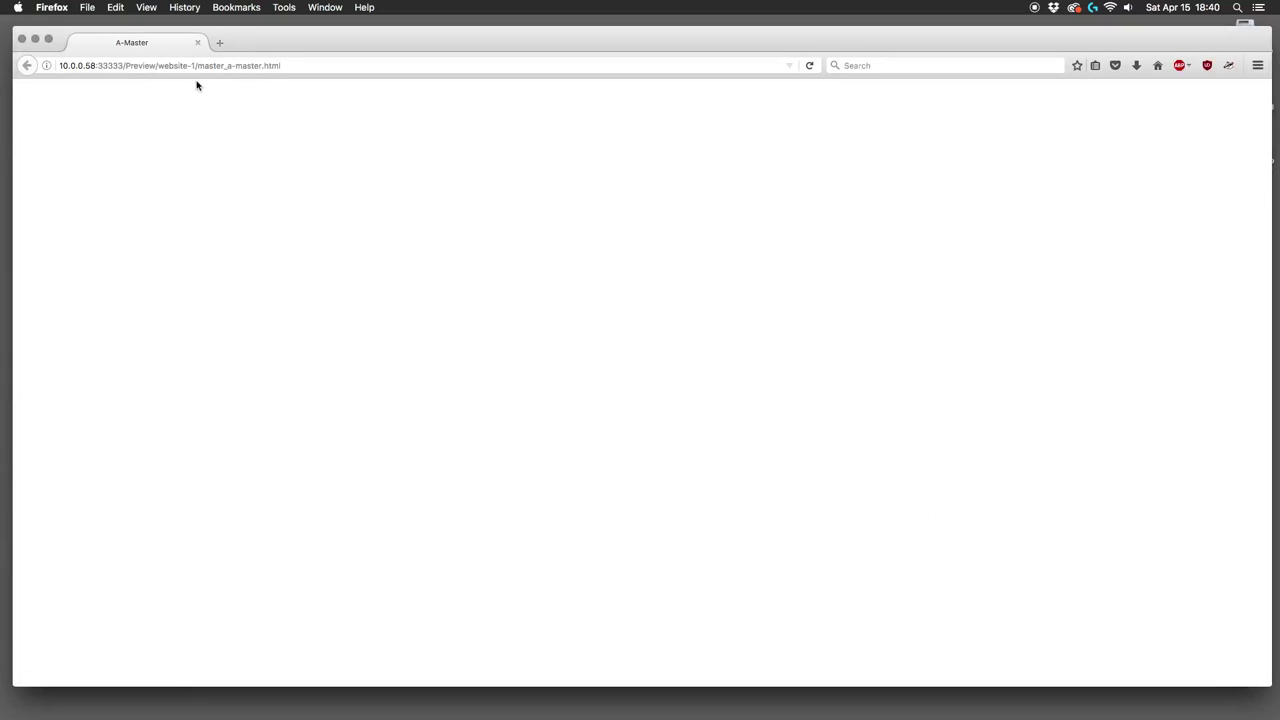
{"action": "left_click", "coordinate": [22, 43]}
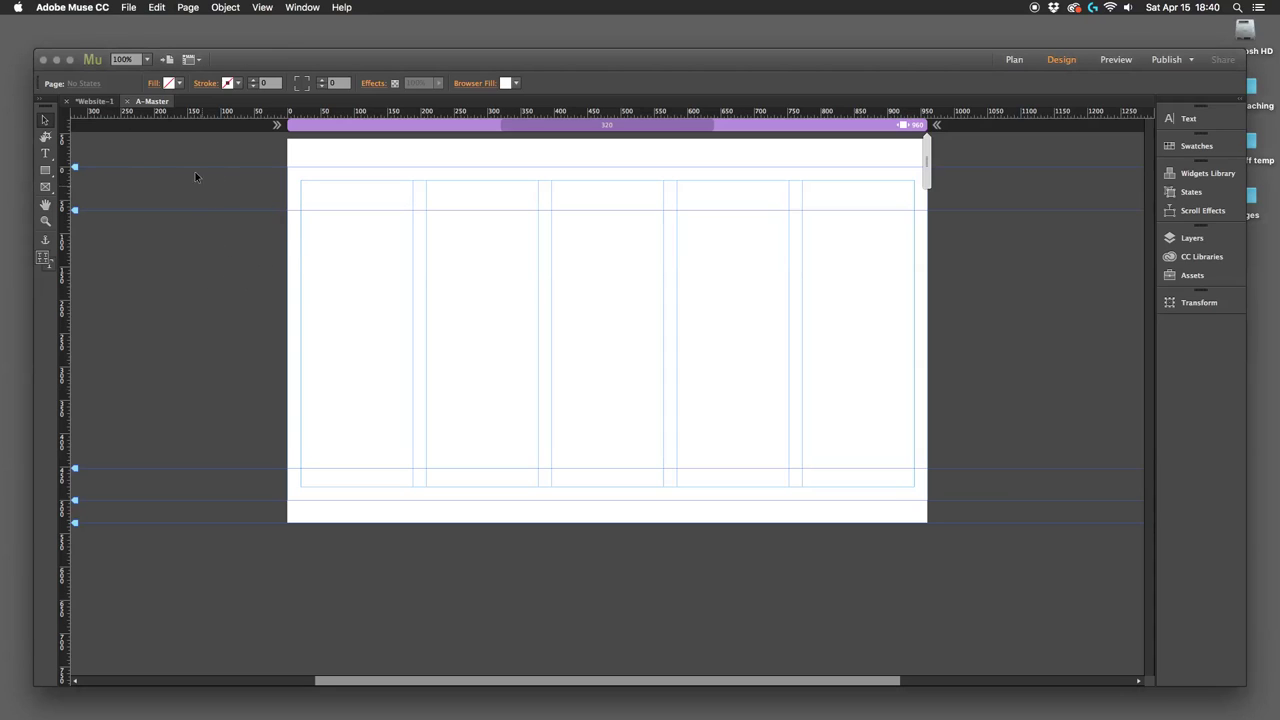
{"action": "left_click", "coordinate": [131, 8]}
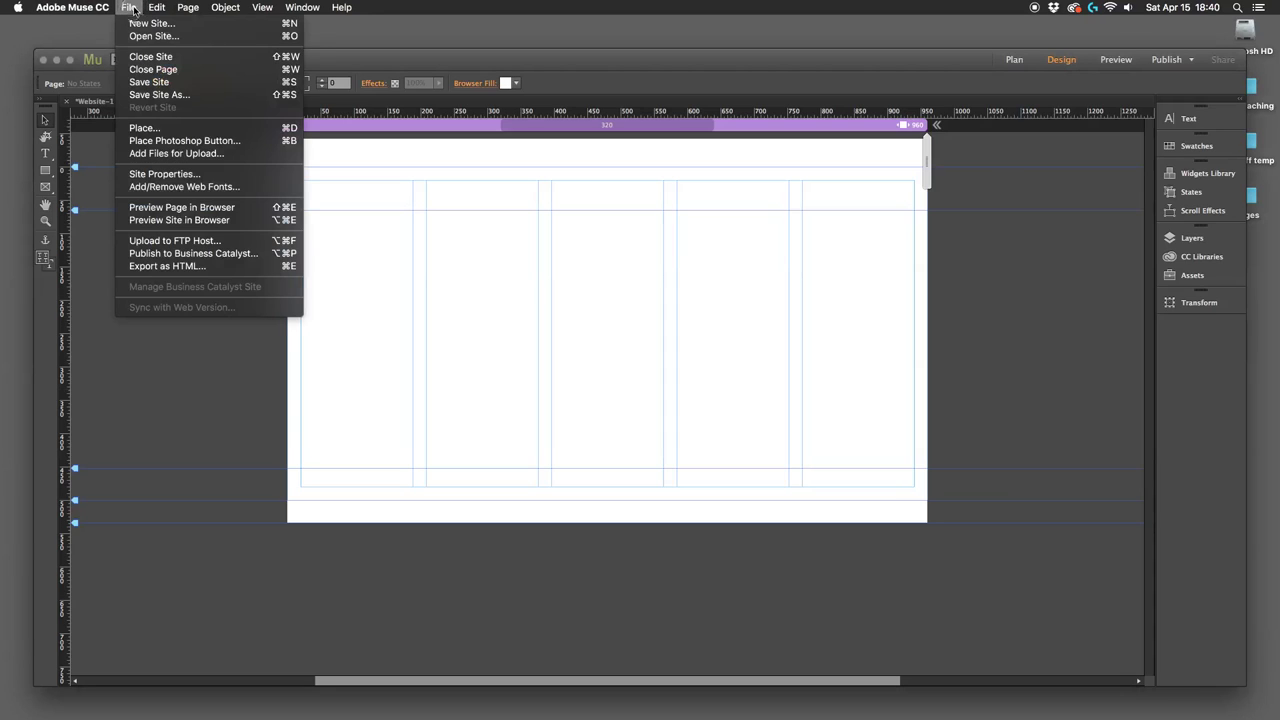
{"action": "left_click", "coordinate": [131, 8]}
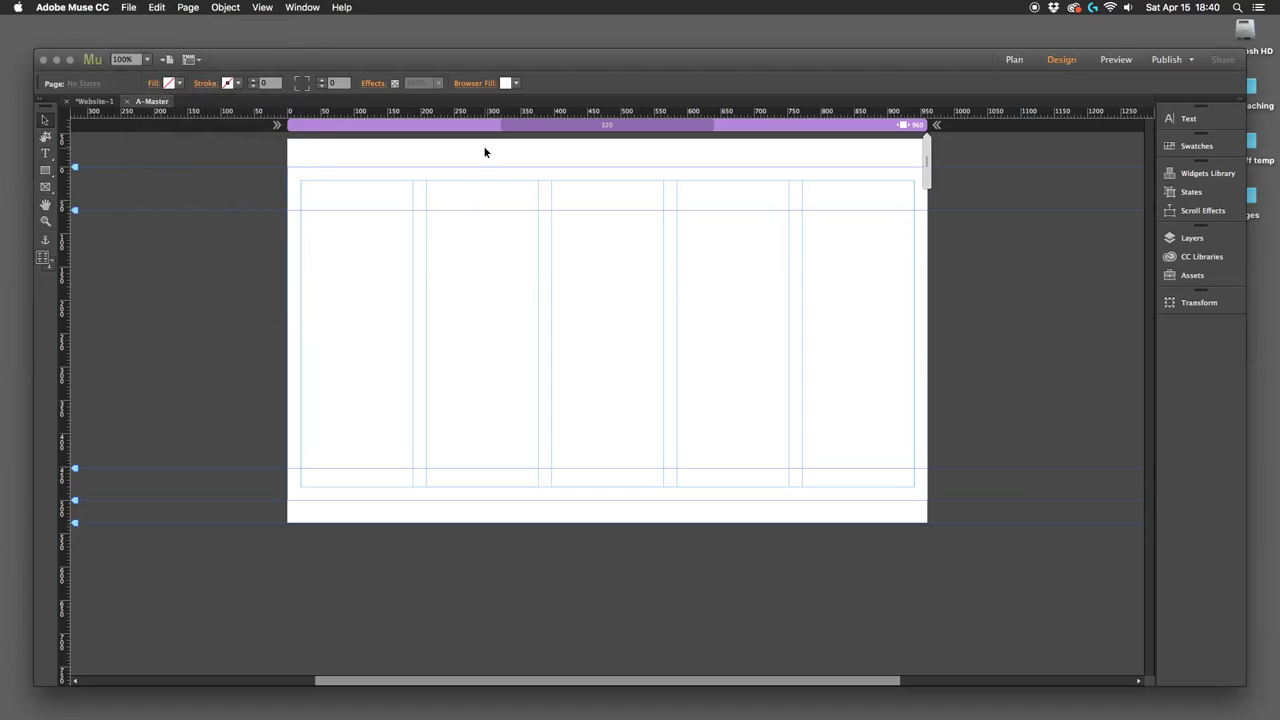
Step: Set the master page's browser fill to a grey with RGB values 150, 150, 150
{"action": "left_click", "coordinate": [515, 86]}
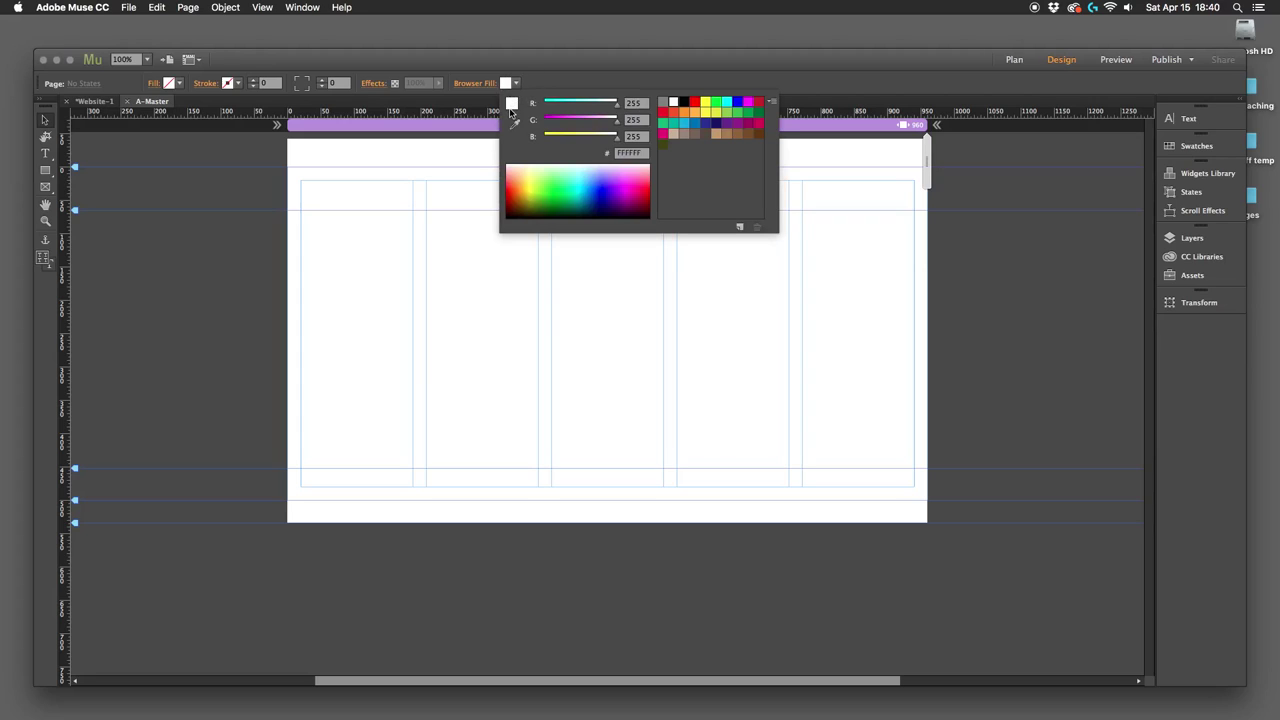
{"action": "left_click", "coordinate": [773, 104]}
{"action": "left_click", "coordinate": [773, 104]}
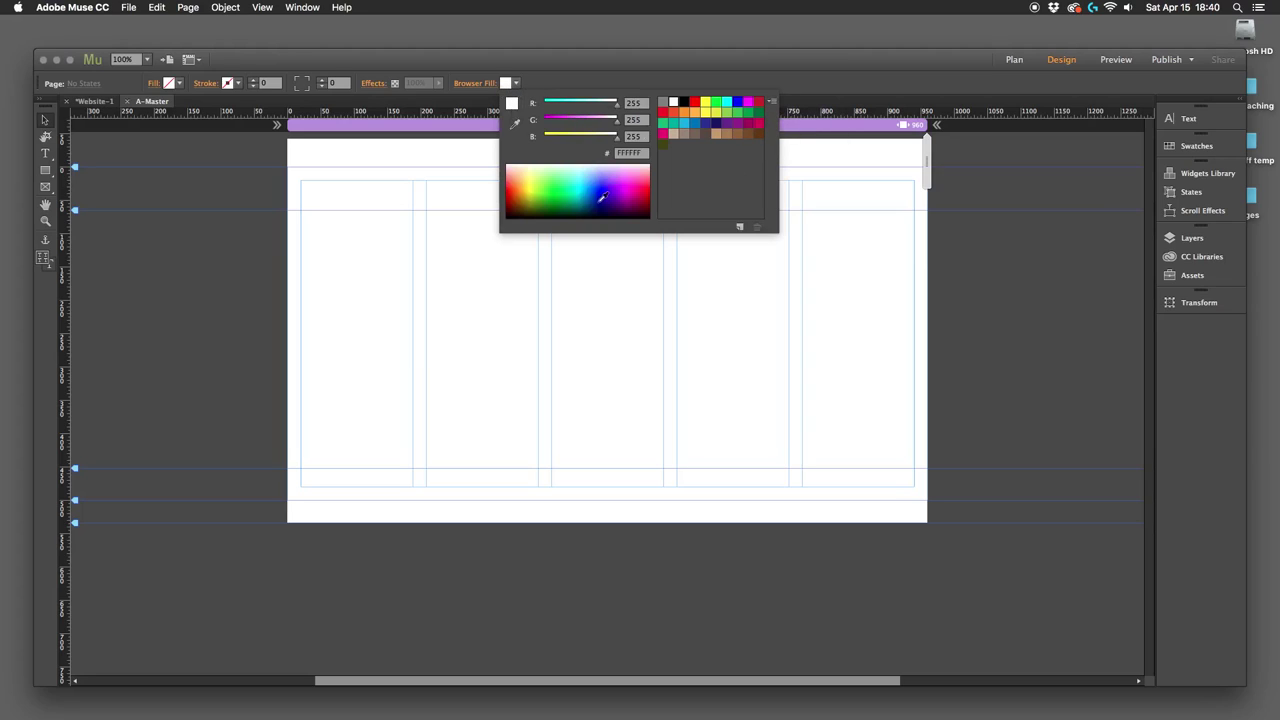
{"action": "left_click", "coordinate": [665, 108]}
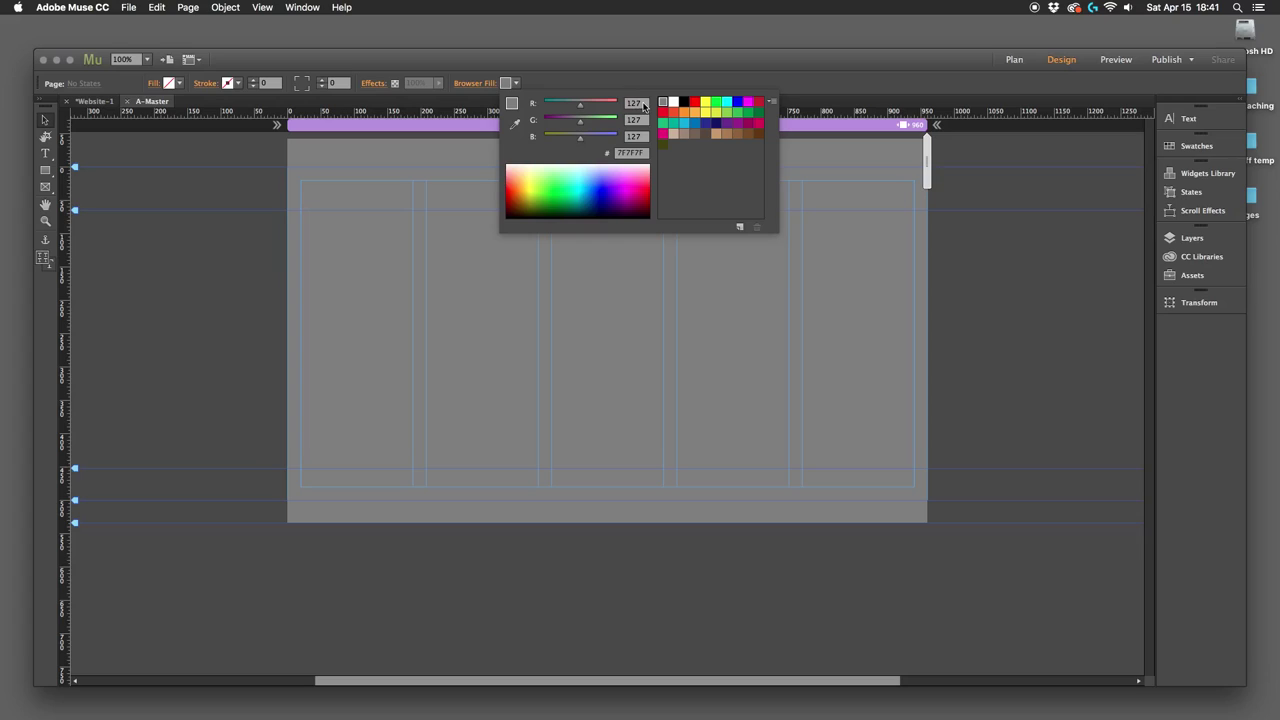
{"action": "left_click", "coordinate": [641, 104]}
{"action": "type", "text": "150"}
{"action": "key", "text": "Tab"}
{"action": "type", "text": "150"}
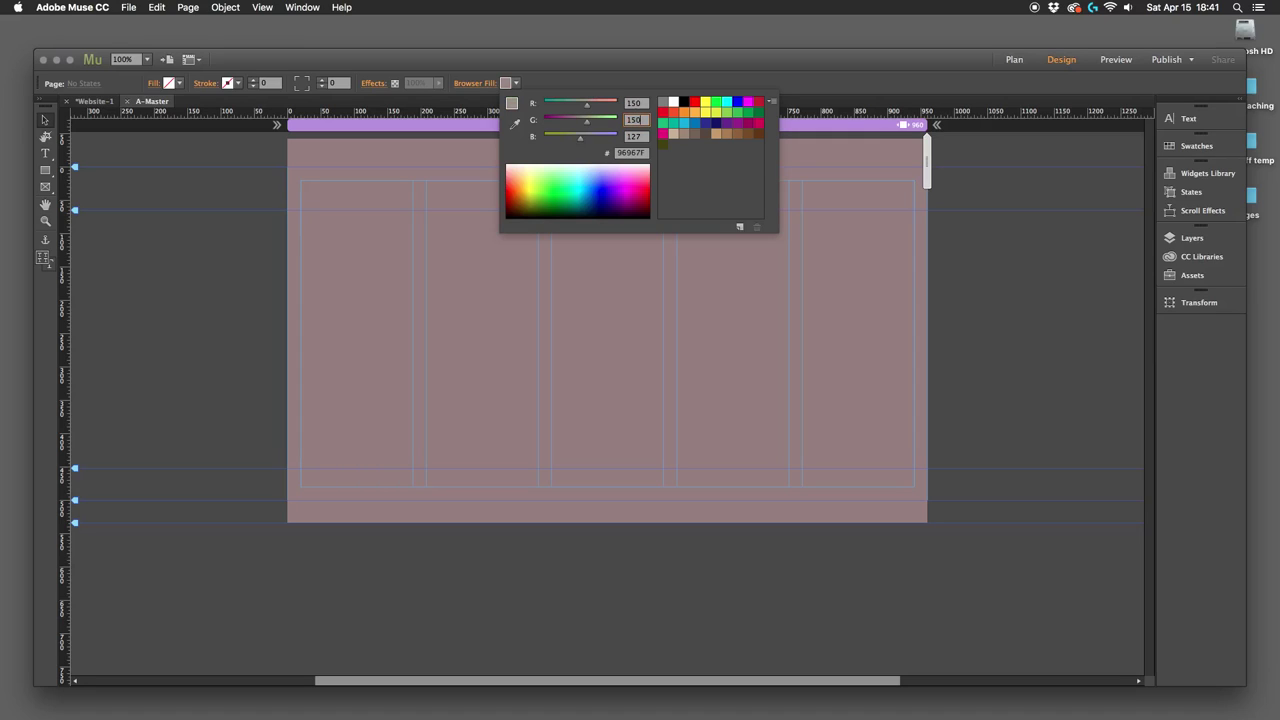
{"action": "key", "text": "Tab"}
{"action": "type", "text": "150"}
{"action": "key", "text": "Tab"}
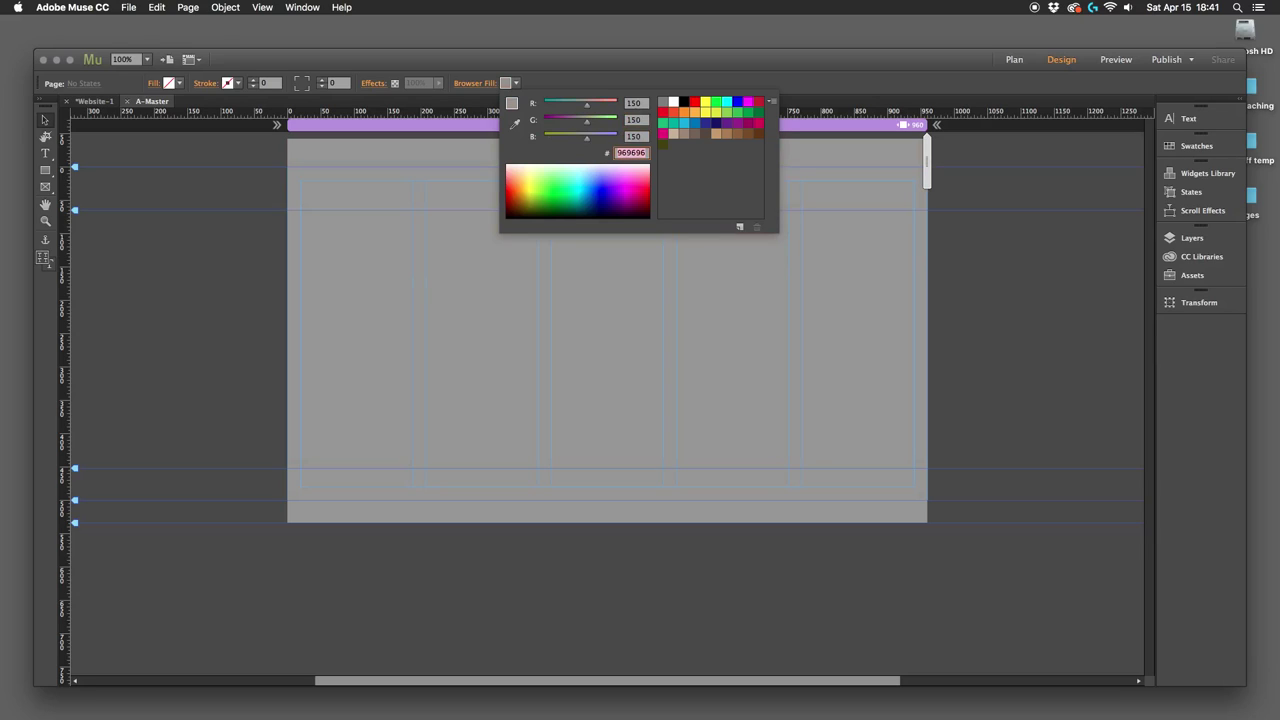
Step: Darken the browser fill to a grey with RGB values 100, 100, 100 and close the colour picker
{"action": "left_click", "coordinate": [617, 152]}
{"action": "left_click", "coordinate": [643, 105]}
{"action": "left_click_drag", "start_coordinate": [643, 105], "coordinate": [619, 110]}
{"action": "type", "text": "100"}
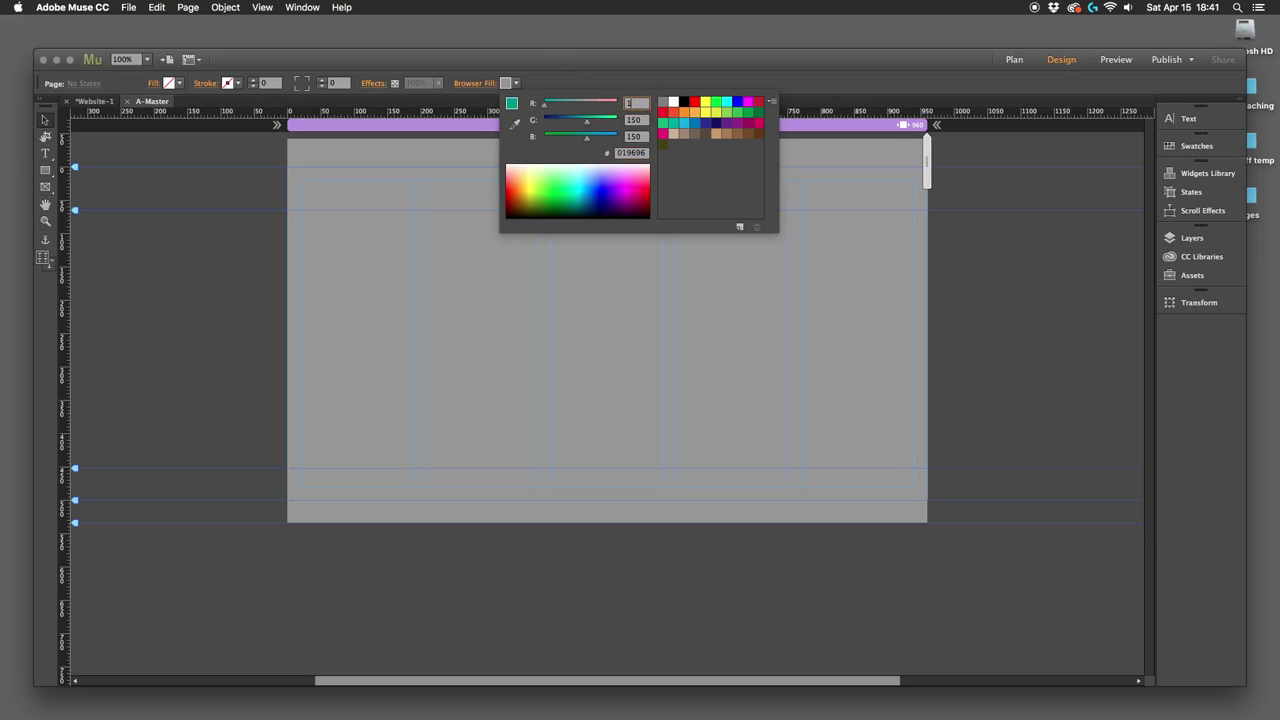
{"action": "key", "text": "Tab"}
{"action": "type", "text": "100"}
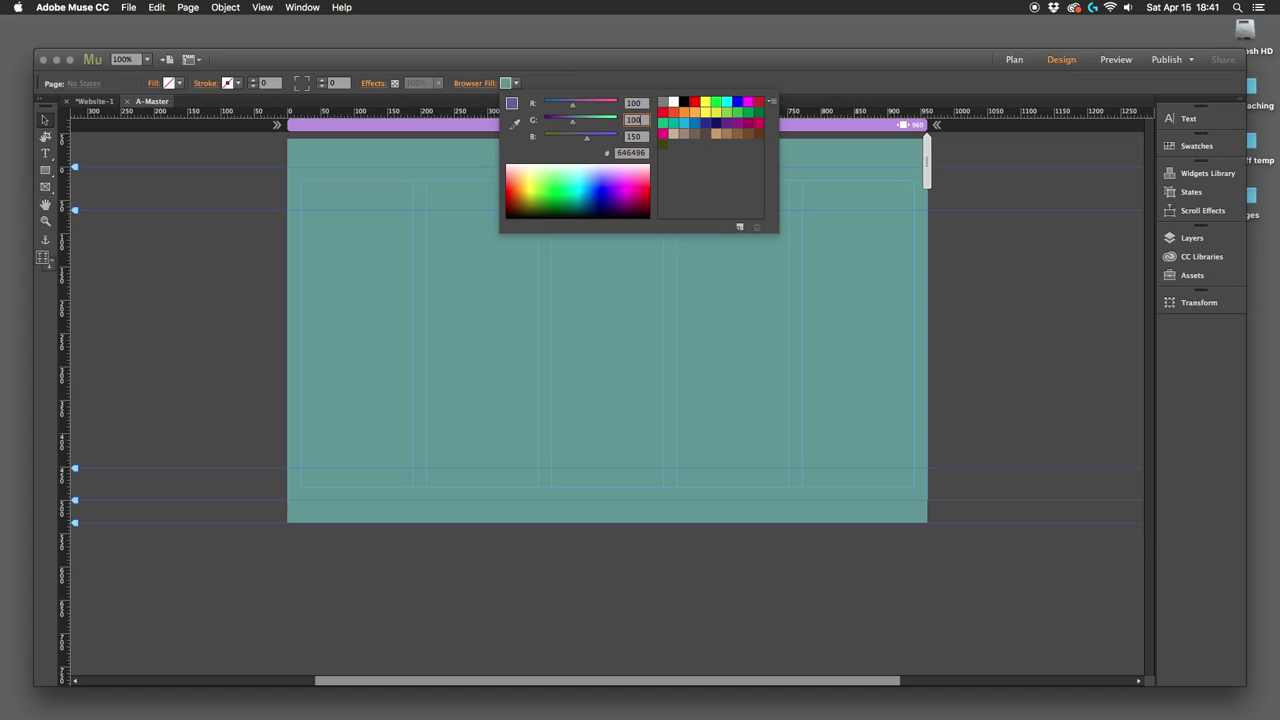
{"action": "key", "text": "Tab"}
{"action": "type", "text": "100"}
{"action": "key", "text": "Tab"}
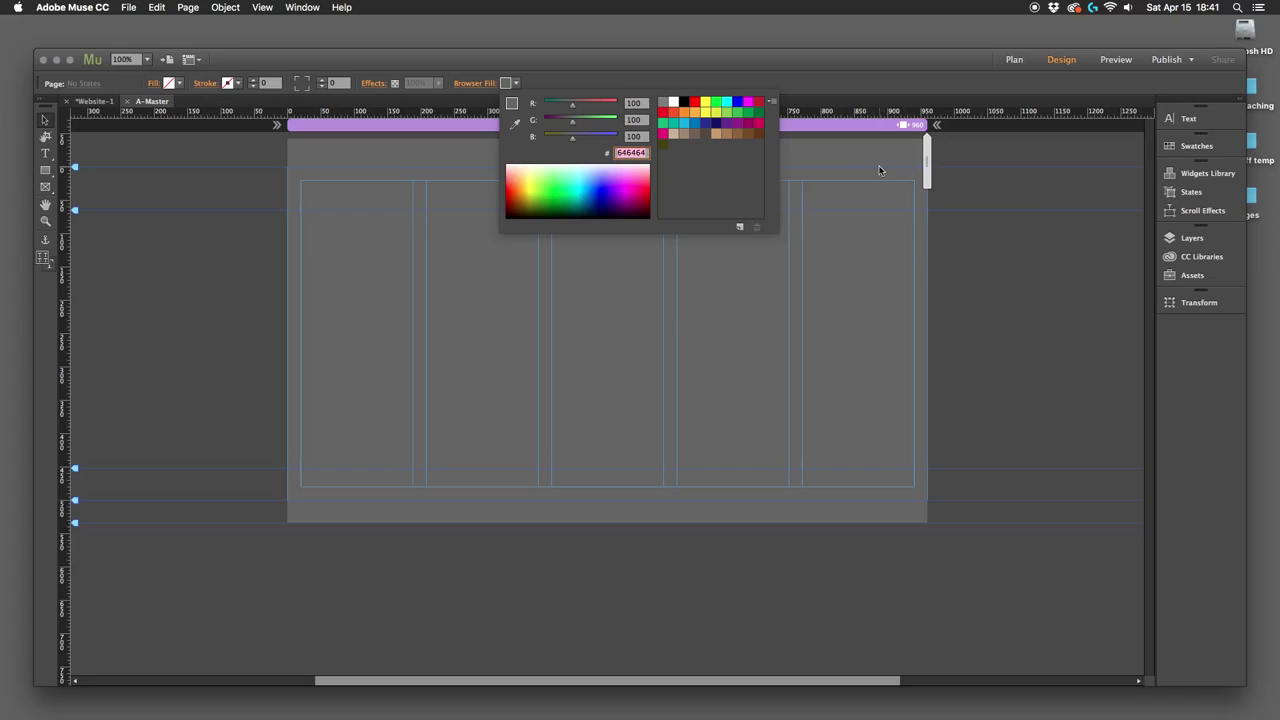
{"action": "left_click", "coordinate": [516, 84]}
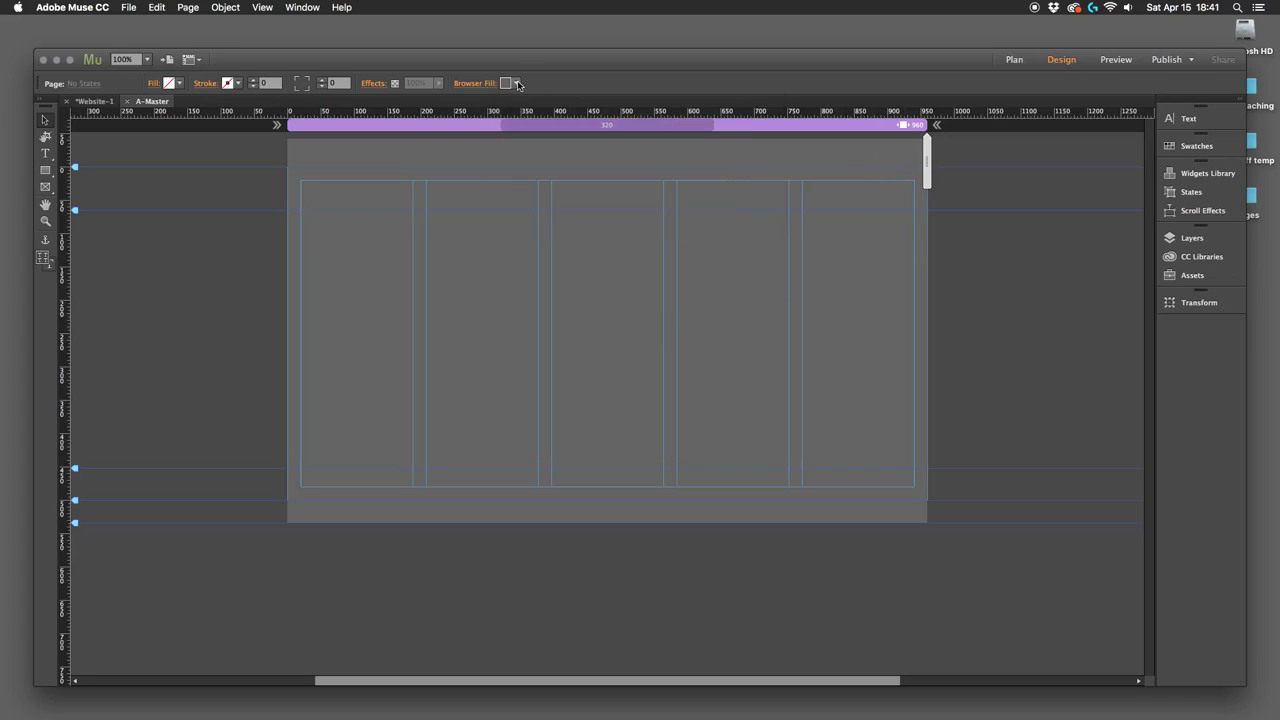
Step: Preview the master page with its grey fill in the web browser, and close the preview window
{"action": "left_click", "coordinate": [130, 7]}
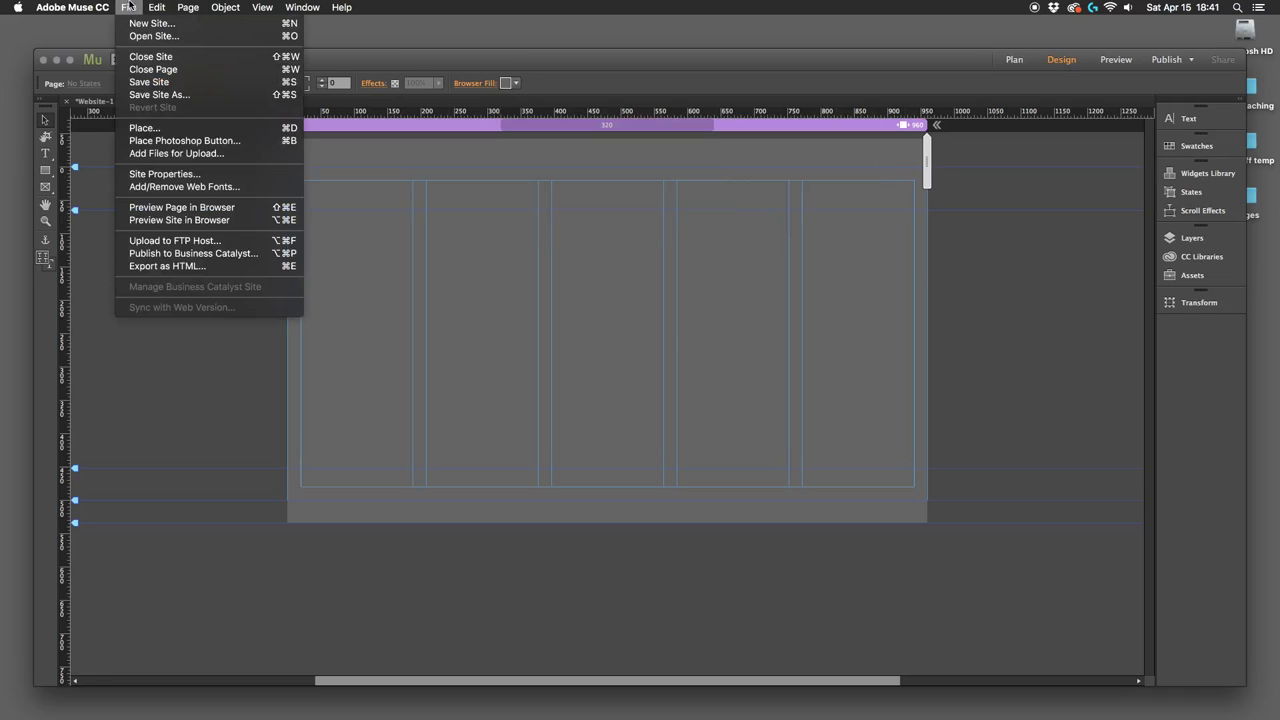
{"action": "left_click", "coordinate": [186, 207]}
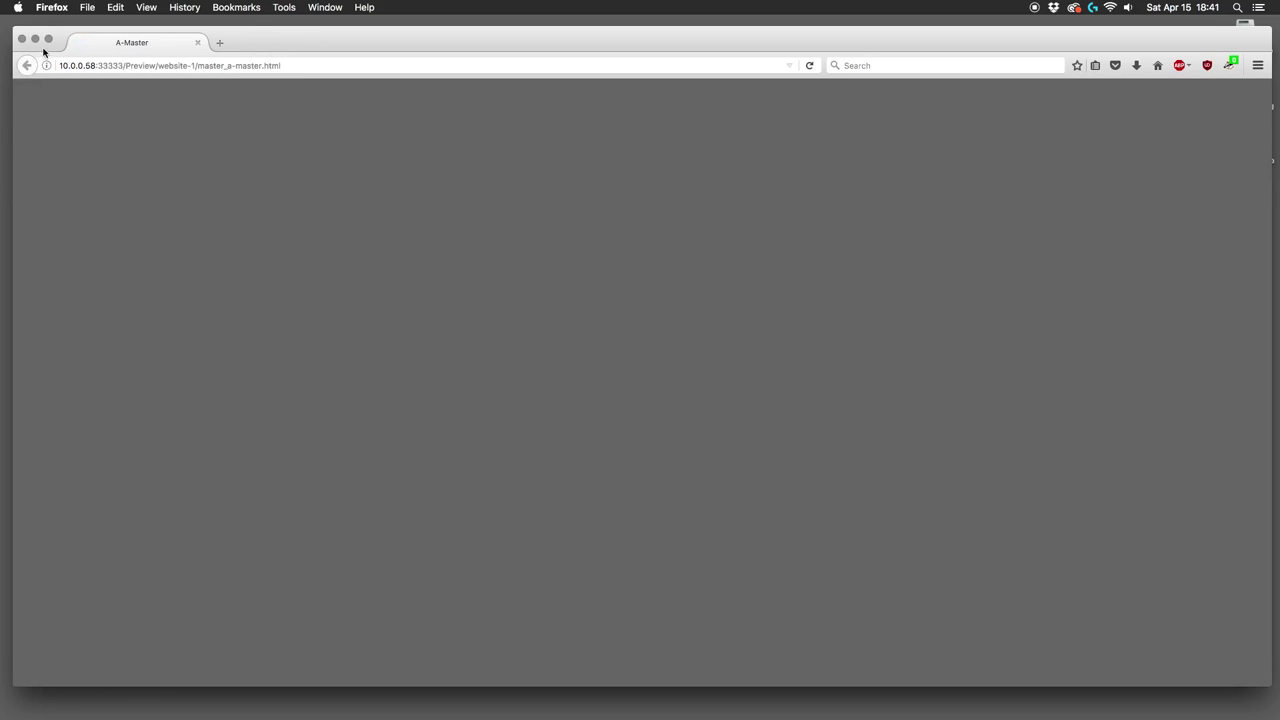
{"action": "left_click", "coordinate": [23, 39]}
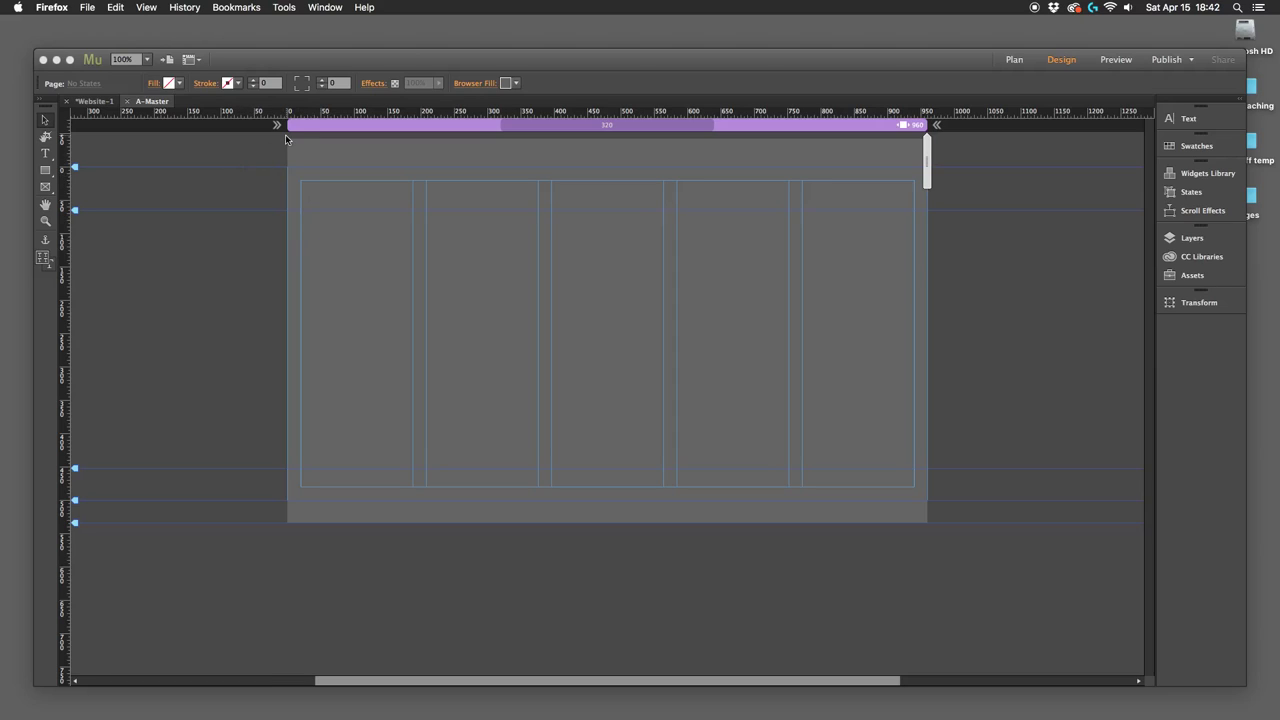
Step: Create a text frame about 357 px wide and 47 px high in the header area, containing the title "ERIC'S PHOTOGRAPHY"
{"action": "left_click", "coordinate": [48, 157]}
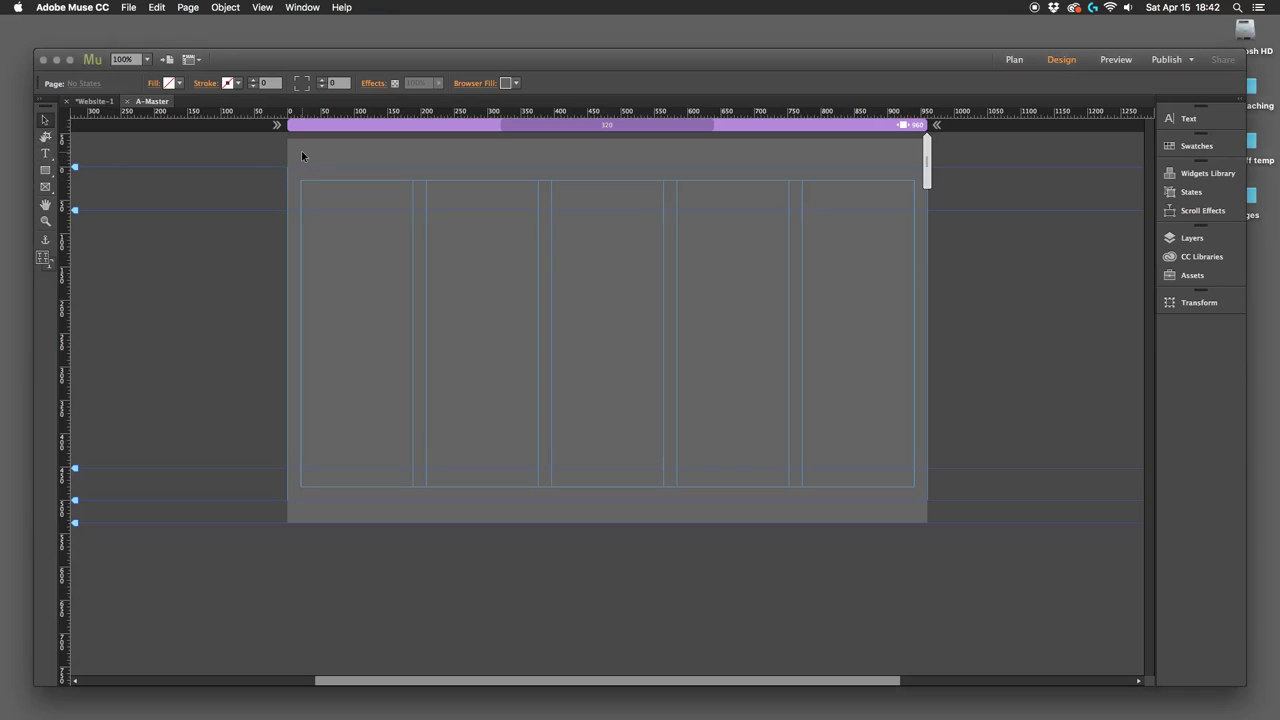
{"action": "mouse_move", "coordinate": [300, 150]}
{"action": "left_mouse_down"}
{"action": "mouse_move", "coordinate": [351, 177]}
{"action": "mouse_move", "coordinate": [434, 191]}
{"action": "mouse_move", "coordinate": [540, 180]}
{"action": "left_mouse_up"}
{"action": "left_click", "coordinate": [46, 153]}
{"action": "left_click_drag", "start_coordinate": [304, 160], "coordinate": [312, 163]}
{"action": "left_click", "coordinate": [306, 165]}
{"action": "left_click", "coordinate": [314, 158]}
{"action": "left_click_drag", "start_coordinate": [313, 158], "coordinate": [551, 192]}
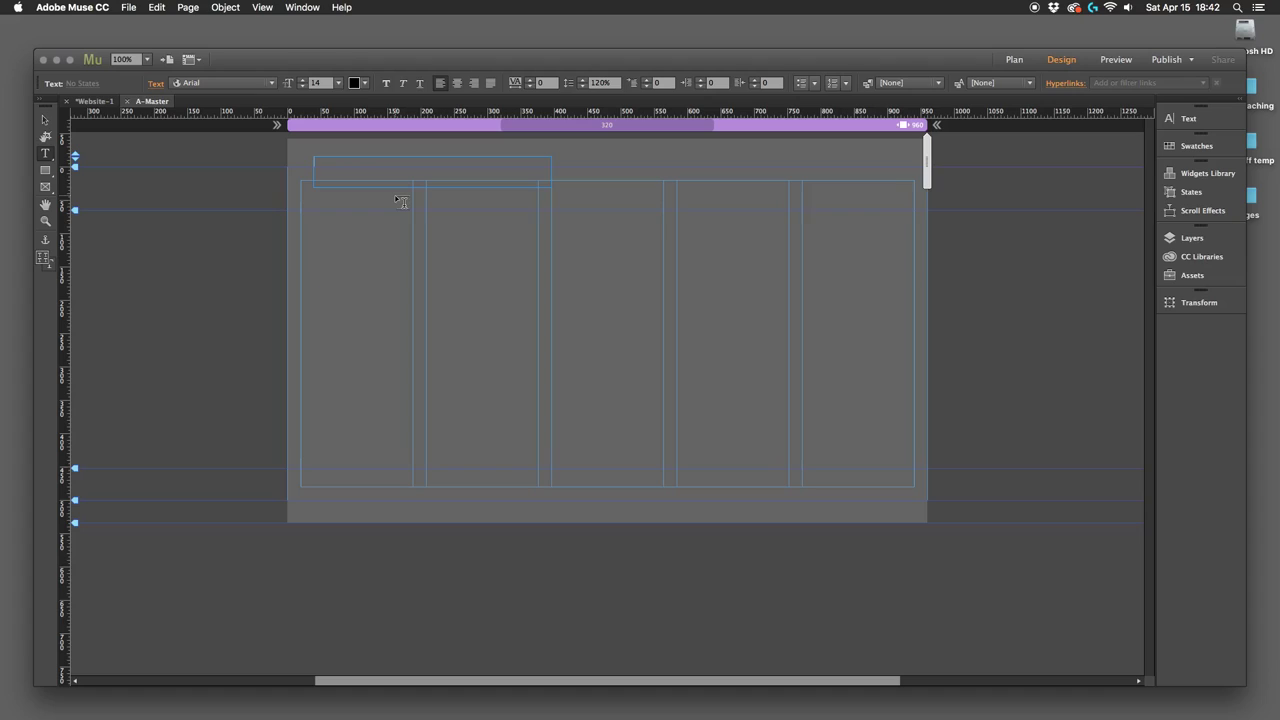
{"action": "type", "text": "ERIC'S PHOTOGRAPHY"}
Step: Set the font size of the whole header title to 30
{"action": "key", "text": "super+a"}
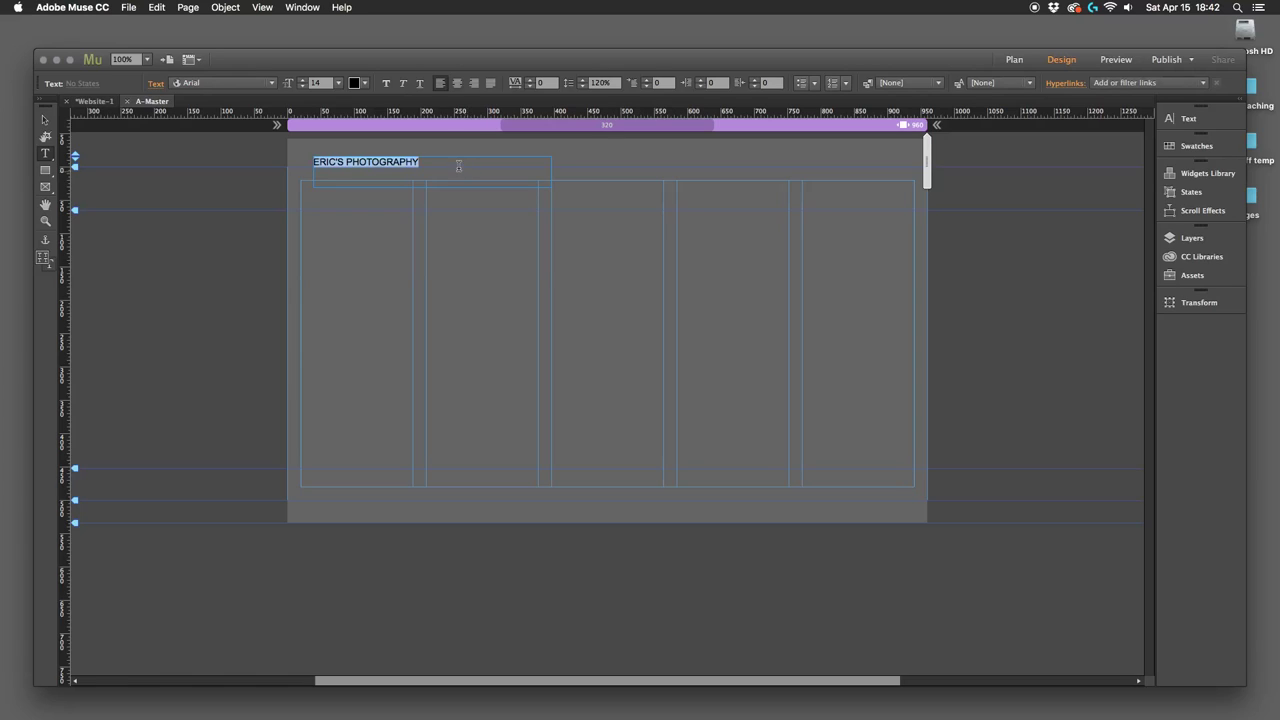
{"action": "left_click", "coordinate": [341, 84]}
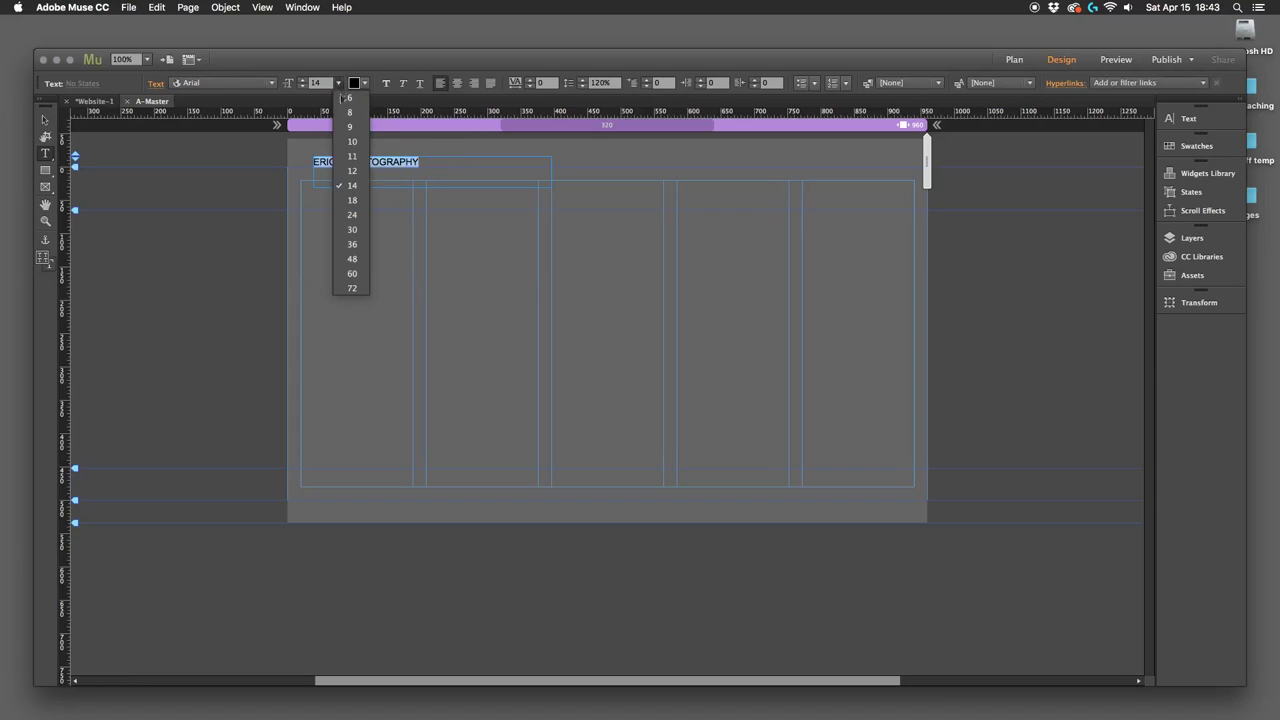
{"action": "left_click", "coordinate": [352, 229]}
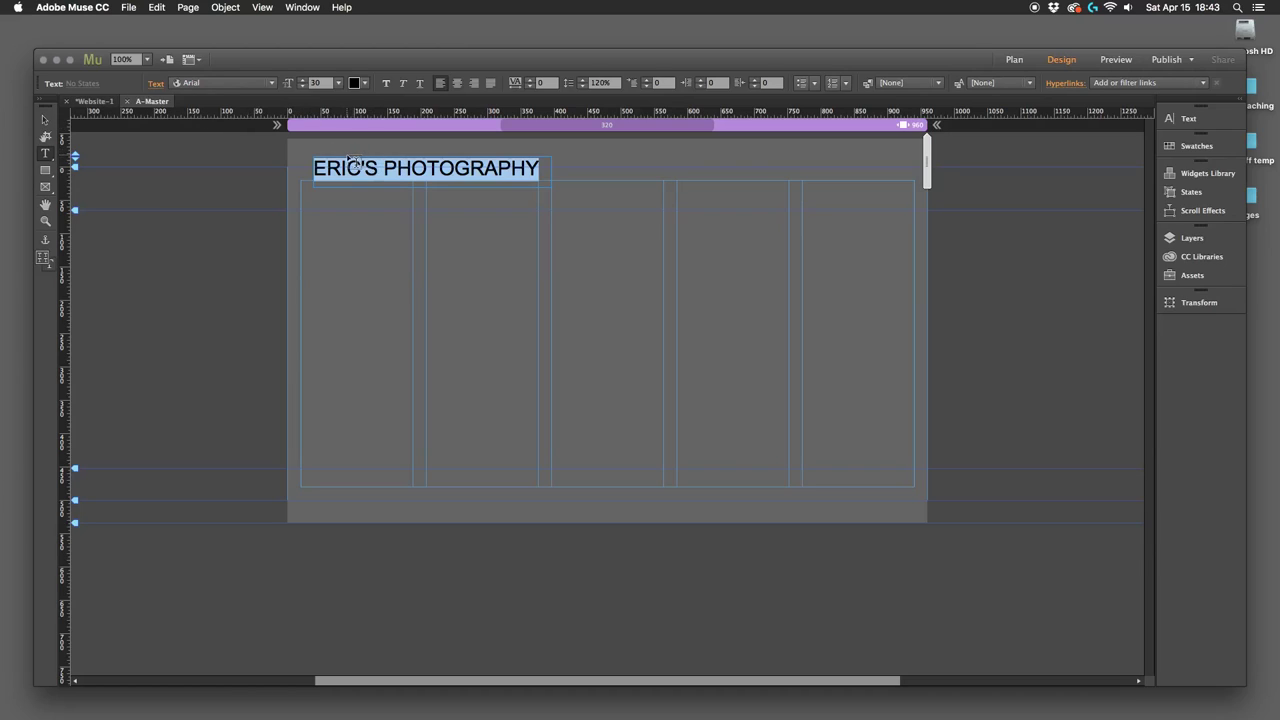
Step: Move the title's text frame to X 20, Y -27, aligned with the first column's left edge and just above the column area
{"action": "left_click_drag", "start_coordinate": [337, 151], "coordinate": [351, 168]}
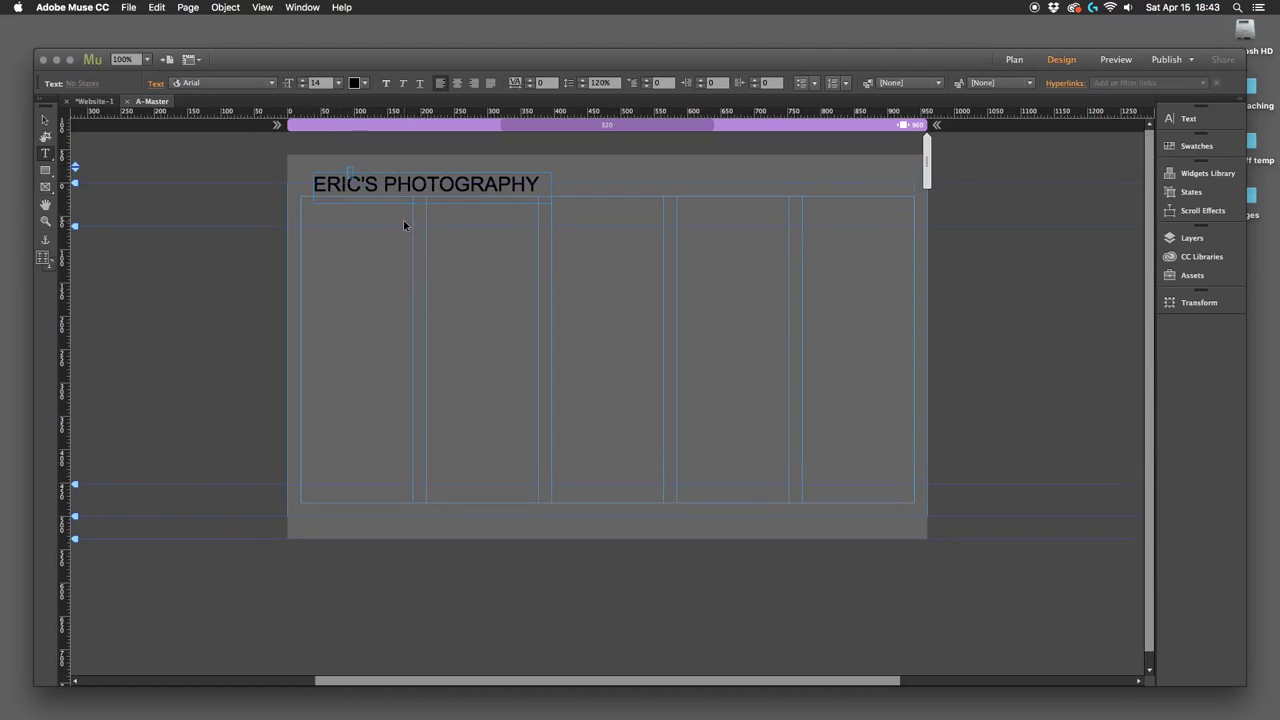
{"action": "key", "text": "super+z"}
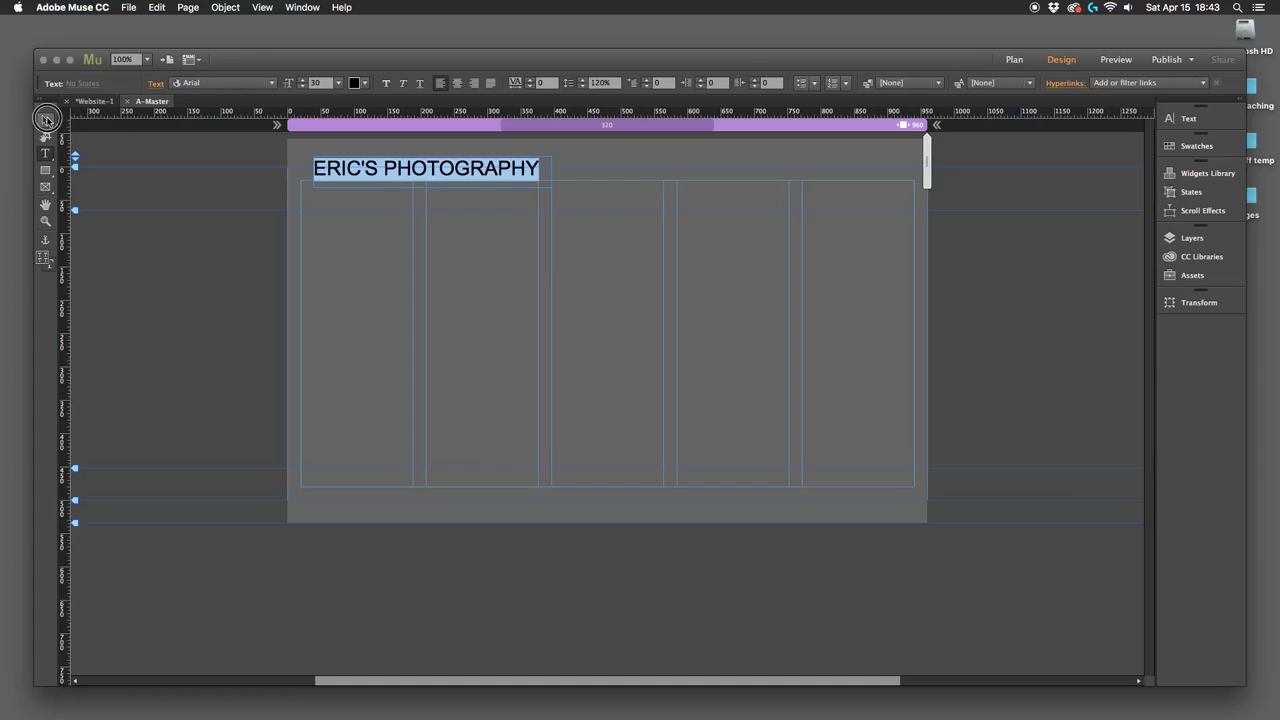
{"action": "left_click", "coordinate": [44, 120]}
{"action": "left_click", "coordinate": [346, 151]}
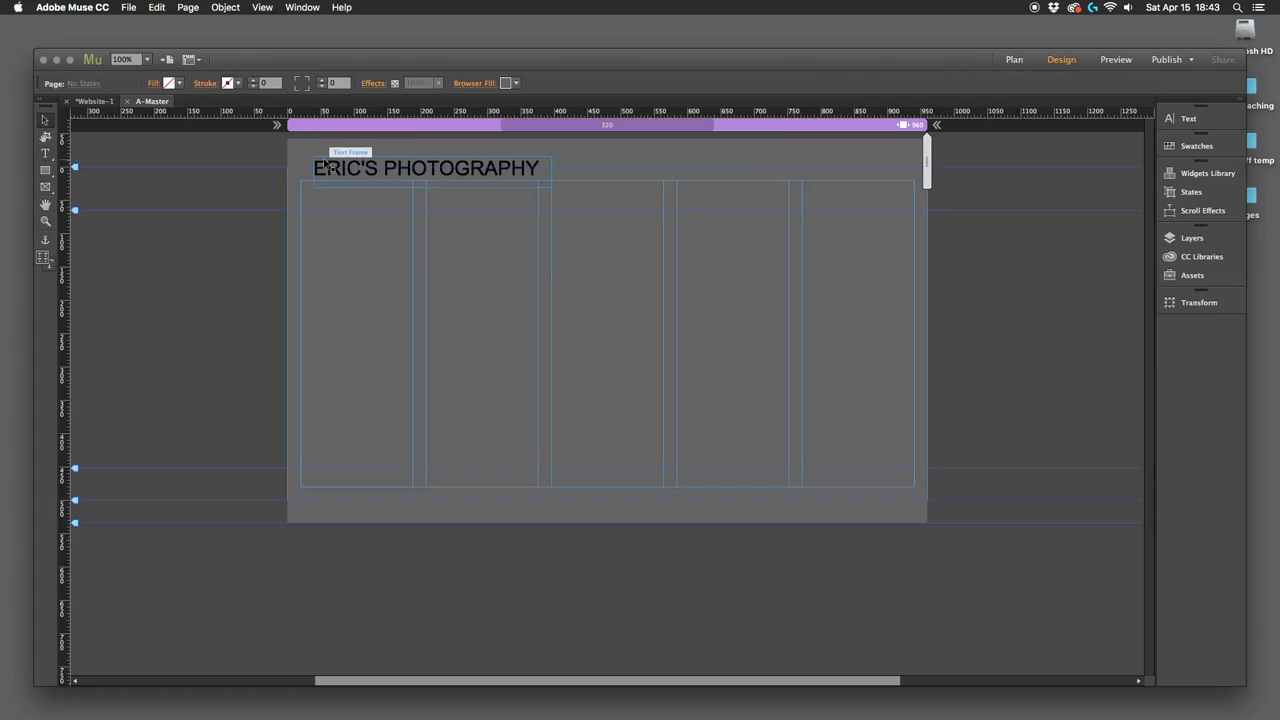
{"action": "left_click", "coordinate": [331, 169]}
{"action": "left_click_drag", "start_coordinate": [331, 169], "coordinate": [317, 159]}
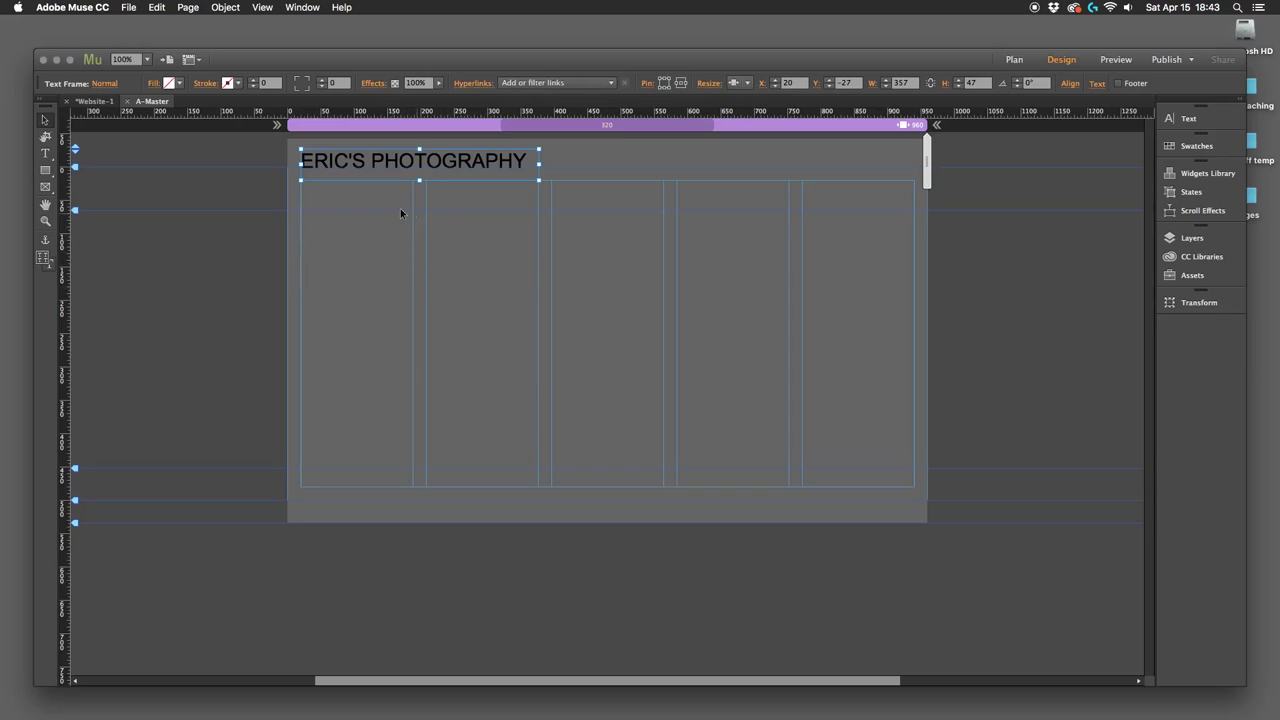
Step: Change the header title's font to the system font Apple Chancery Chancery
{"action": "left_click", "coordinate": [45, 153]}
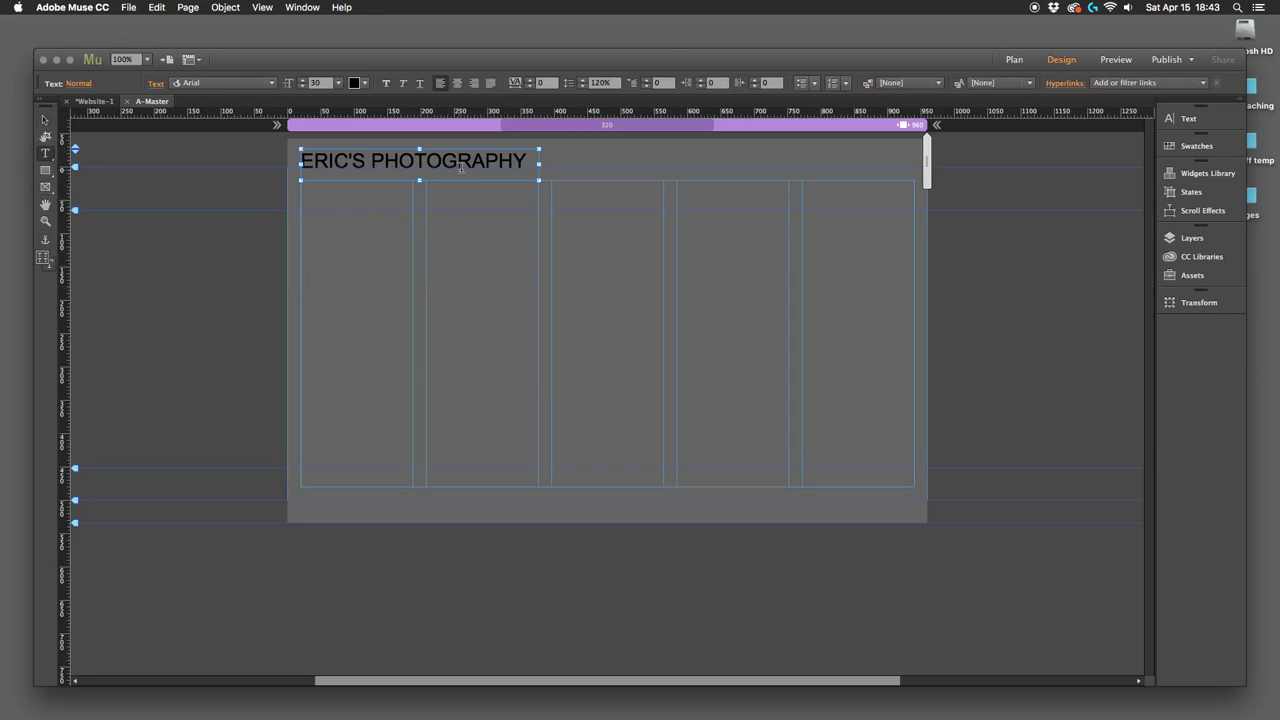
{"action": "left_click", "coordinate": [460, 166]}
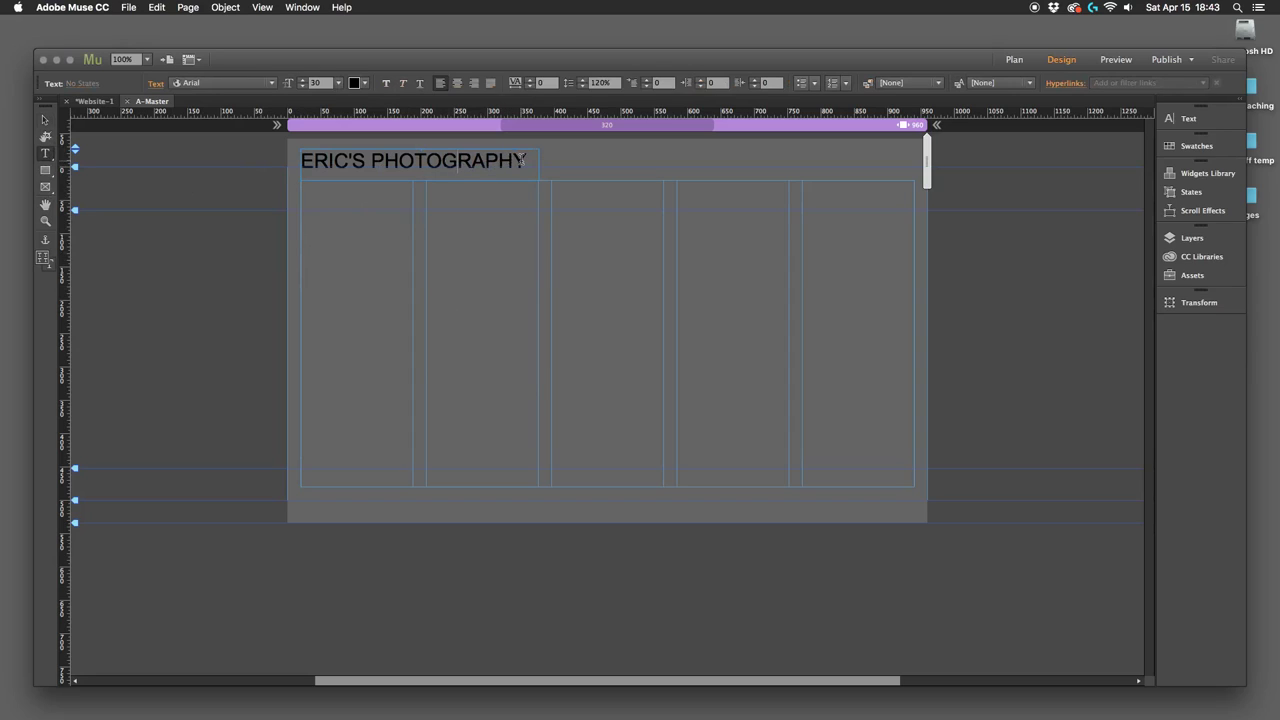
{"action": "left_click_drag", "start_coordinate": [527, 162], "coordinate": [296, 145]}
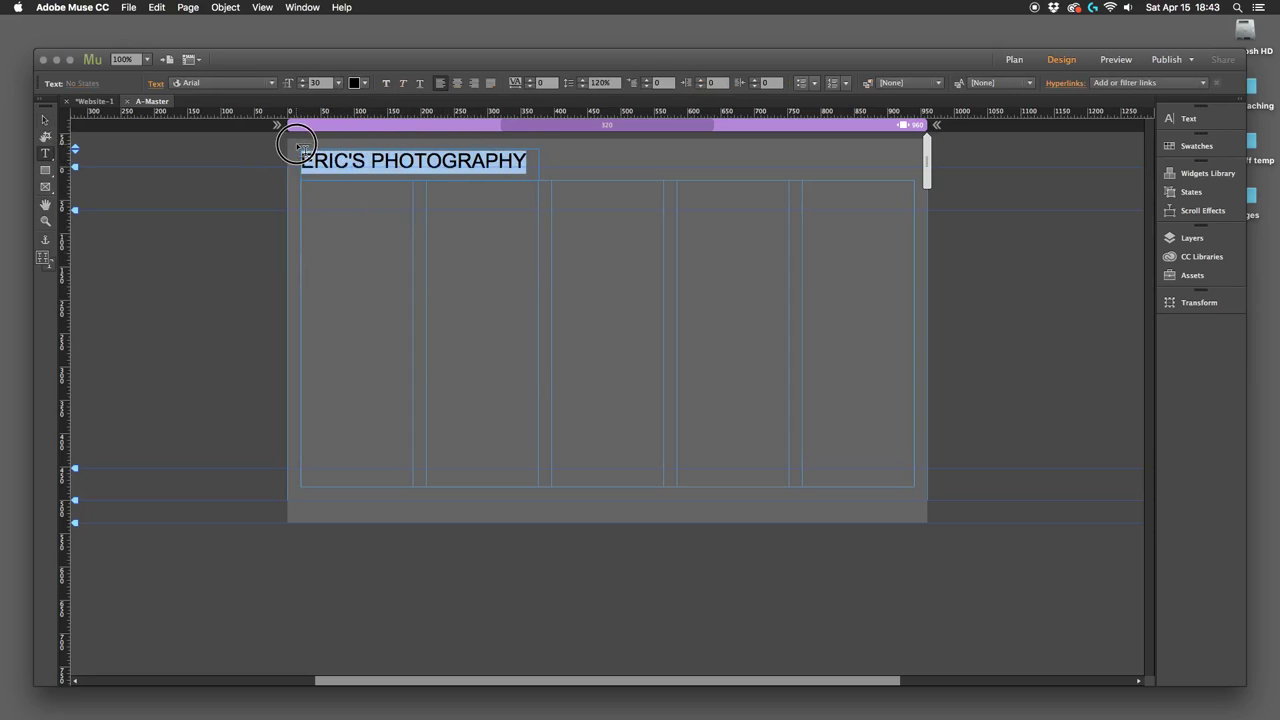
{"action": "left_click", "coordinate": [271, 85]}
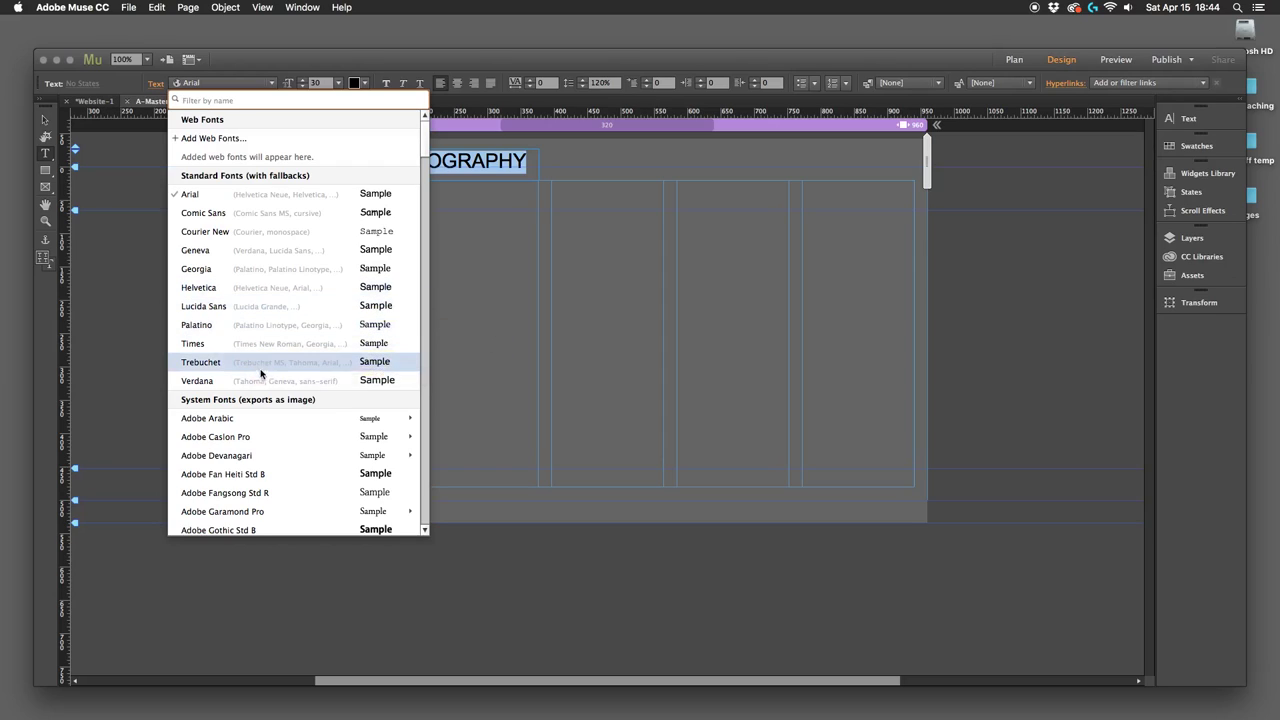
{"action": "scroll", "coordinate": [261, 373], "scroll_direction": "down", "scroll_amount": 3}
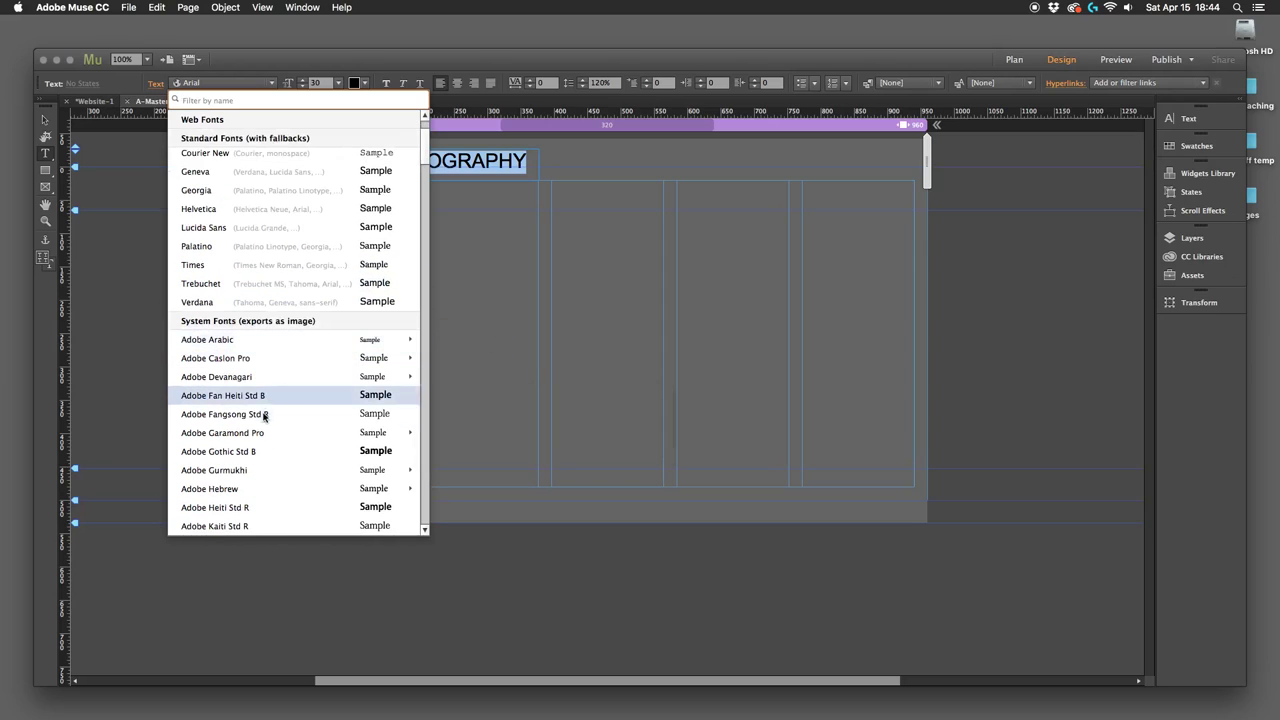
{"action": "scroll", "coordinate": [265, 413], "scroll_direction": "down", "scroll_amount": 10}
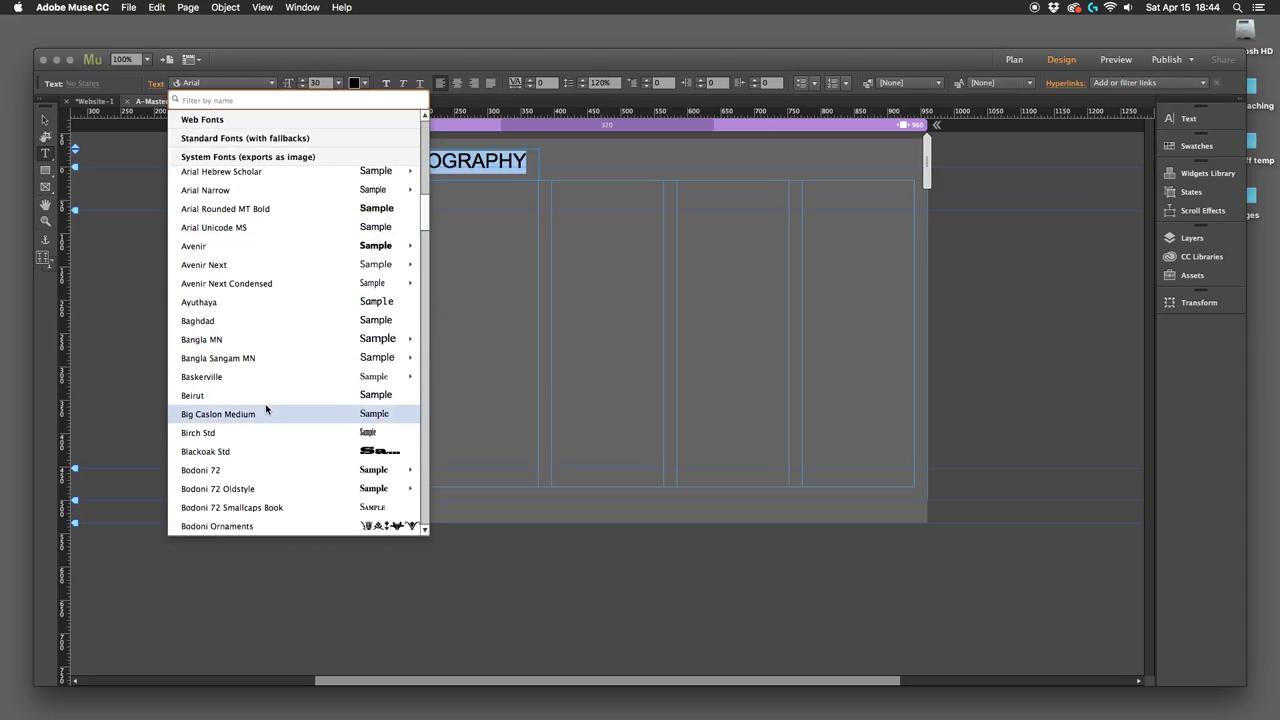
{"action": "scroll", "coordinate": [266, 408], "scroll_direction": "down", "scroll_amount": 10}
{"action": "scroll", "coordinate": [266, 408], "scroll_direction": "up", "scroll_amount": 5}
{"action": "scroll", "coordinate": [266, 408], "scroll_direction": "down", "scroll_amount": 15}
{"action": "scroll", "coordinate": [267, 395], "scroll_direction": "down", "scroll_amount": 2}
{"action": "scroll", "coordinate": [267, 391], "scroll_direction": "up", "scroll_amount": 15}
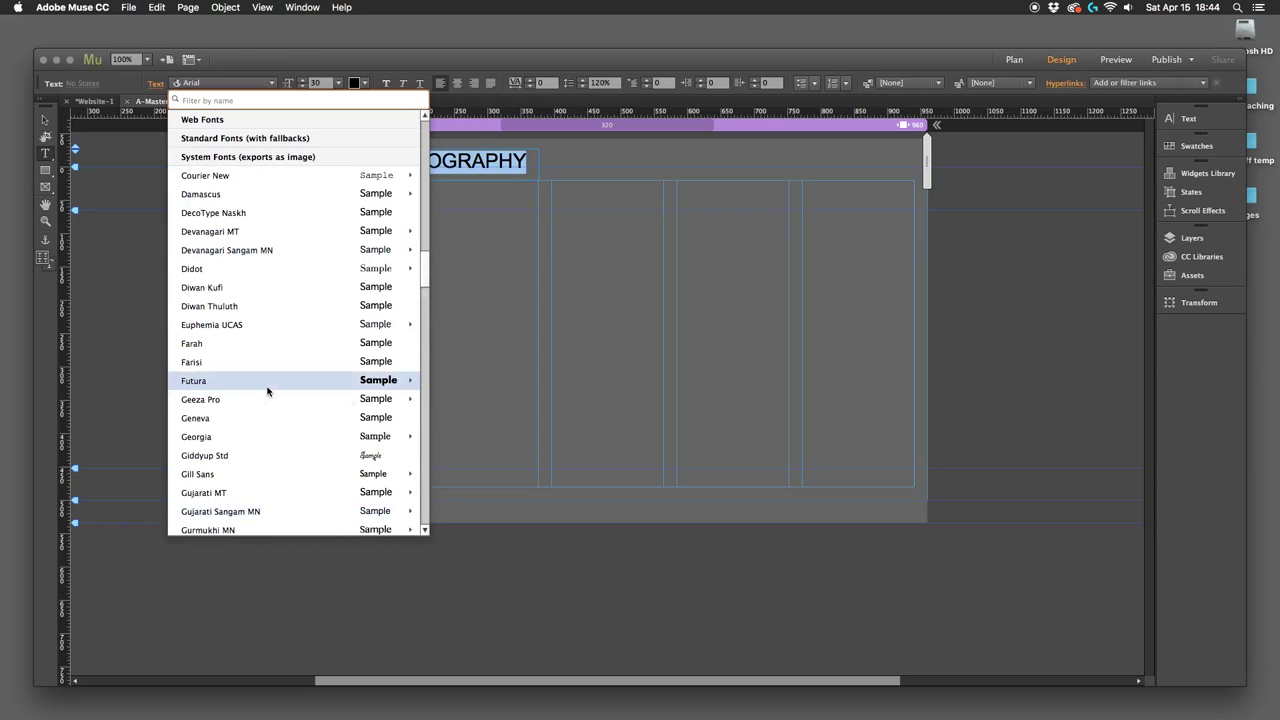
{"action": "scroll", "coordinate": [267, 391], "scroll_direction": "up", "scroll_amount": 15}
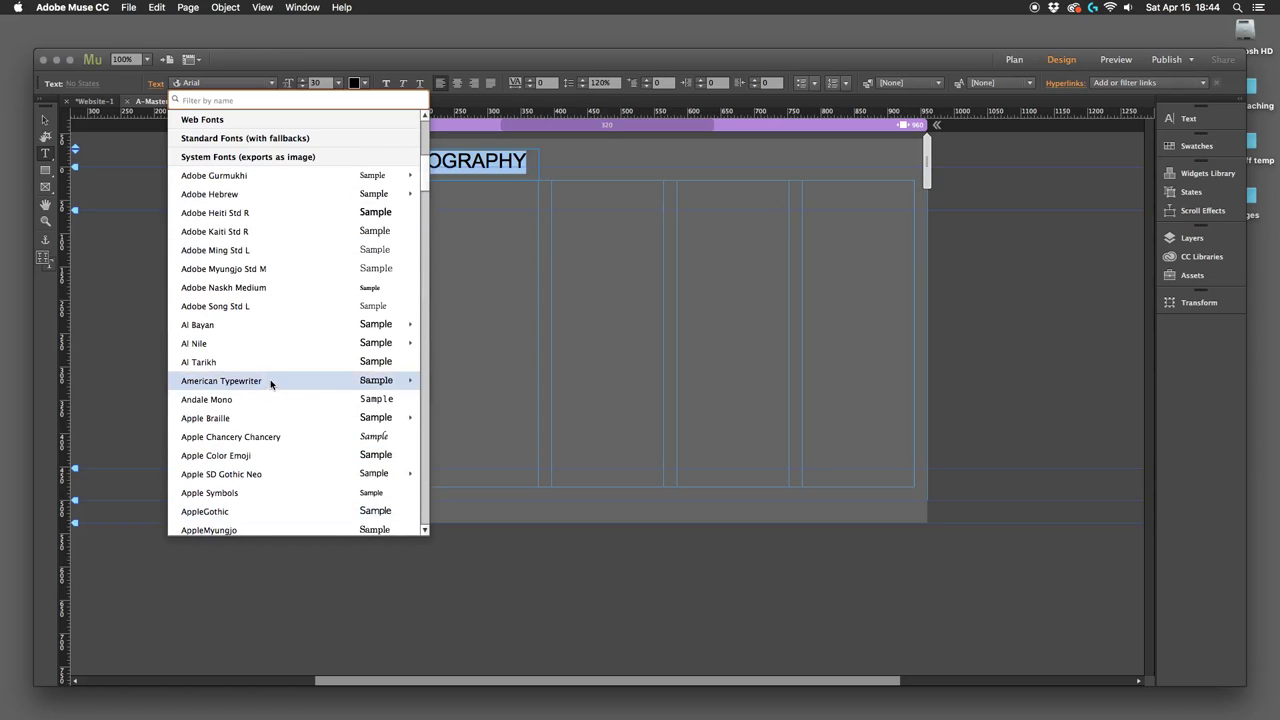
{"action": "scroll", "coordinate": [280, 372], "scroll_direction": "down", "scroll_amount": 3}
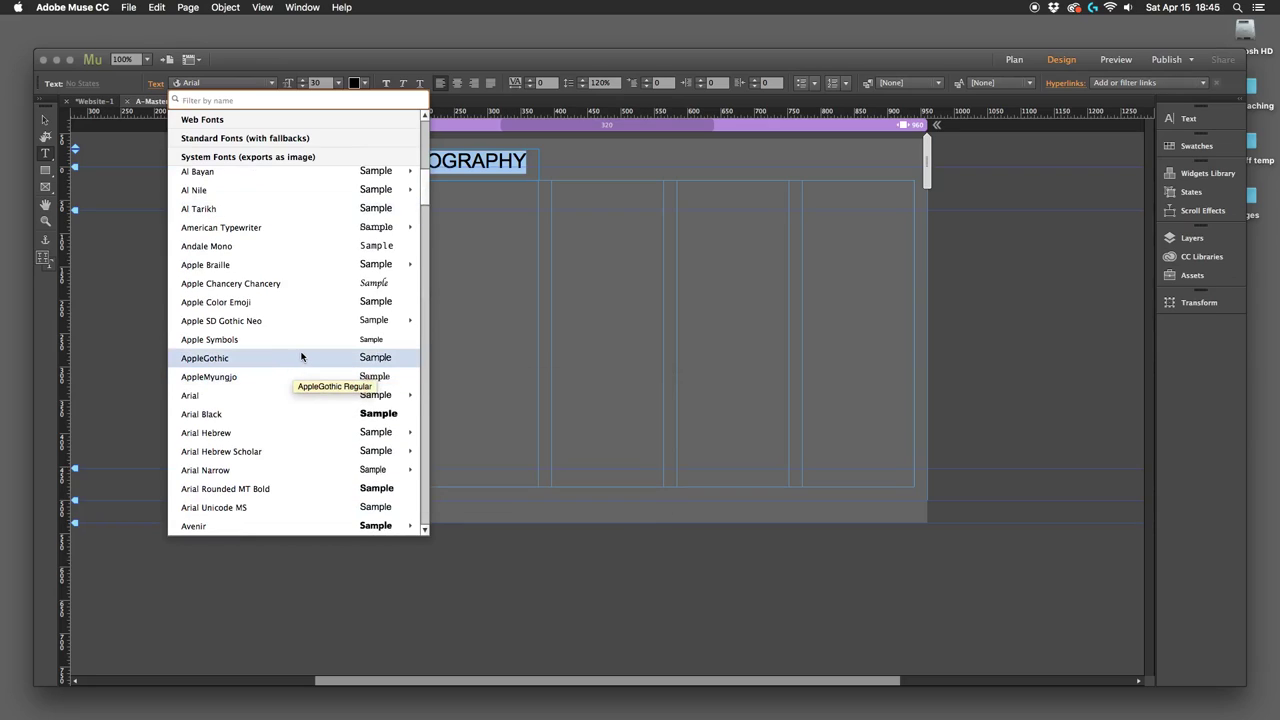
{"action": "left_click", "coordinate": [319, 287]}
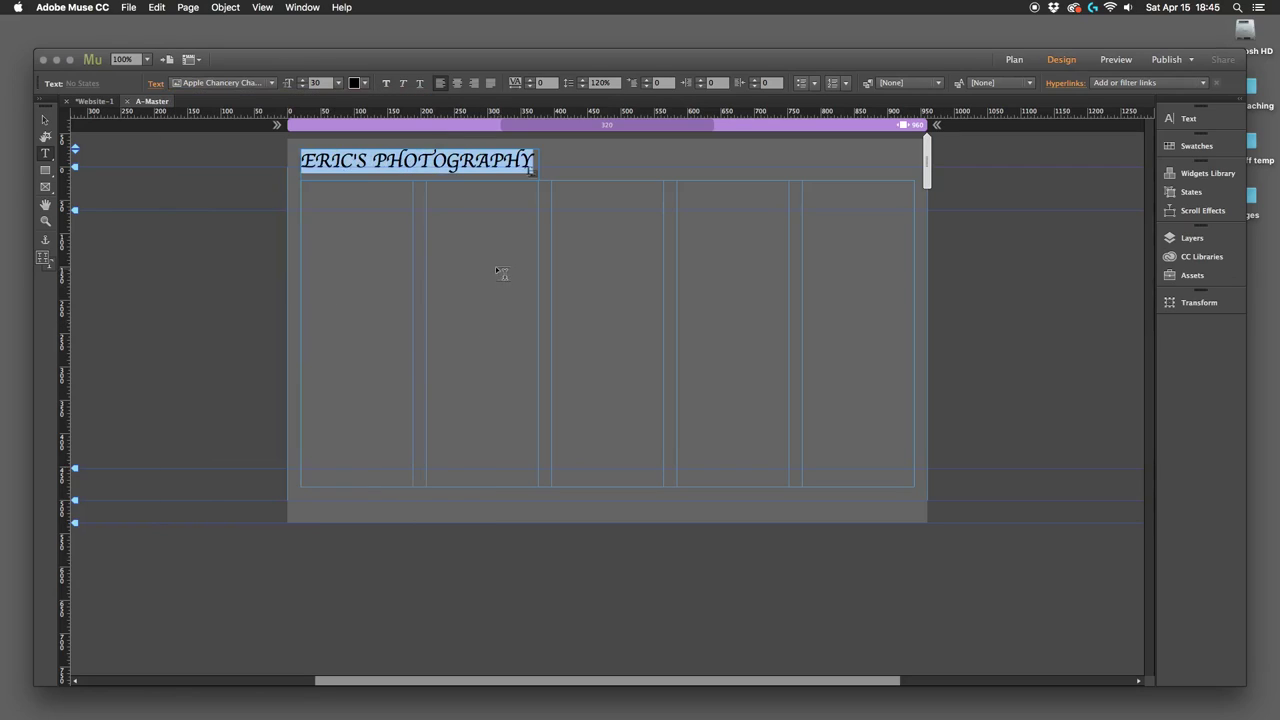
Step: Zoom in closely on the small text-and-image icon at the title frame's lower corner and examine it
{"action": "left_click", "coordinate": [45, 221]}
{"action": "left_click", "coordinate": [535, 172]}
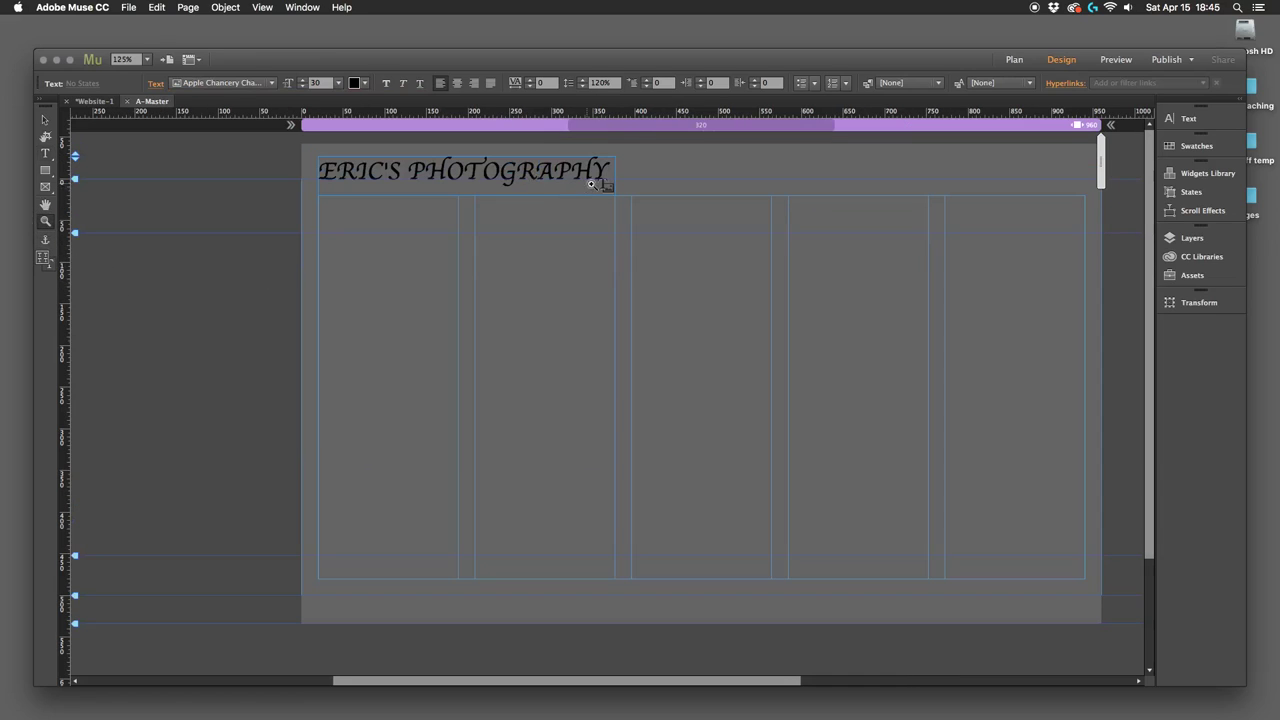
{"action": "left_click_drag", "start_coordinate": [594, 189], "coordinate": [610, 182]}
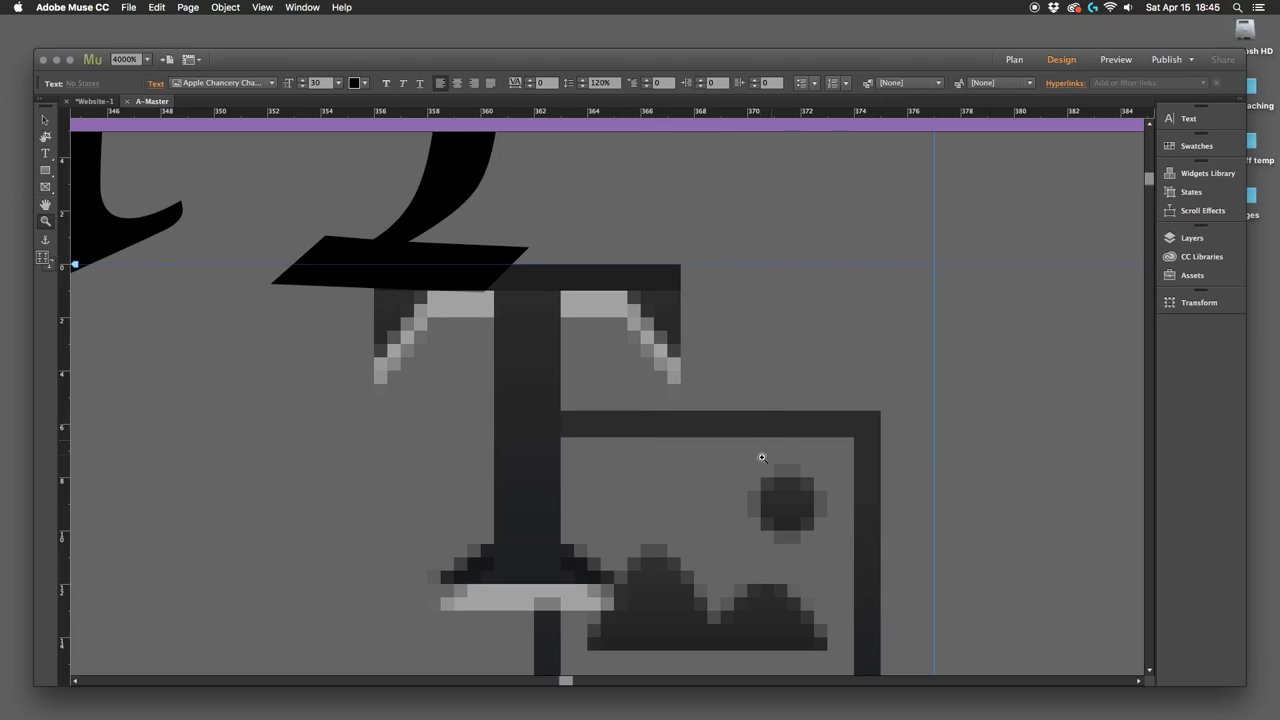
{"action": "scroll", "coordinate": [723, 457], "scroll_direction": "down", "scroll_amount": 2}
{"action": "scroll", "coordinate": [669, 426], "scroll_direction": "down", "scroll_amount": 3}
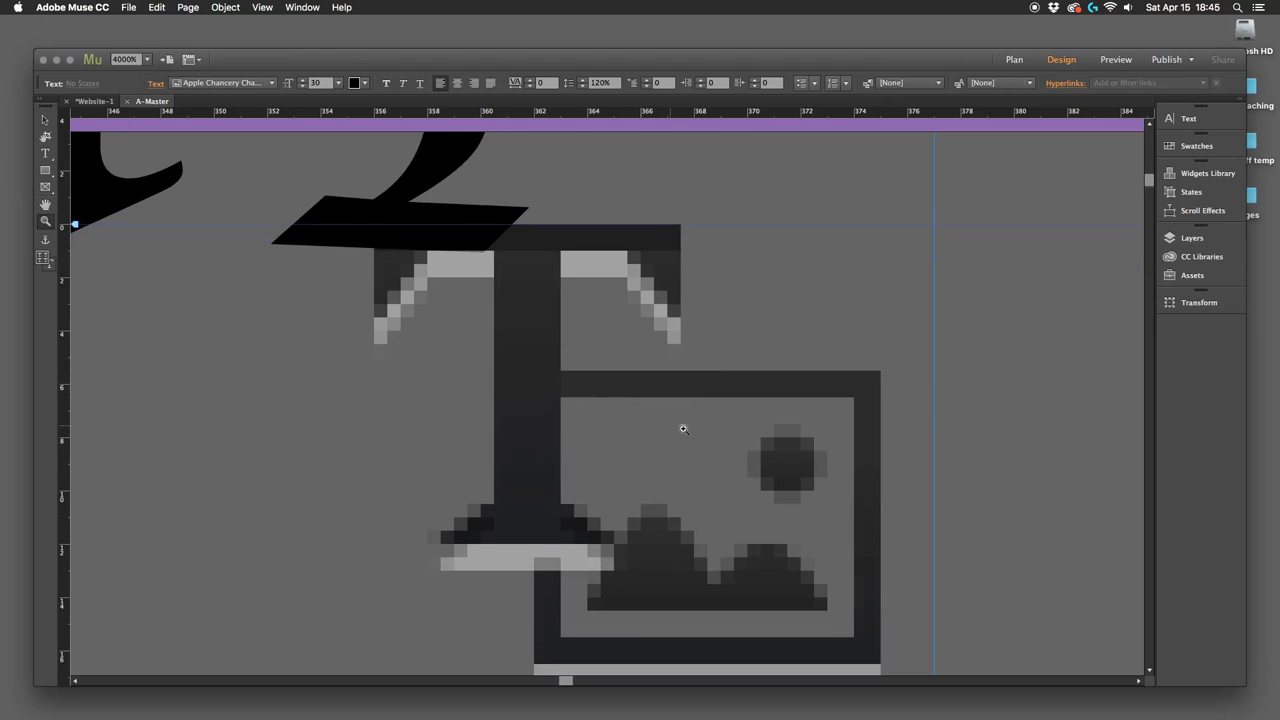
{"action": "scroll", "coordinate": [729, 511], "scroll_direction": "down", "scroll_amount": 1}
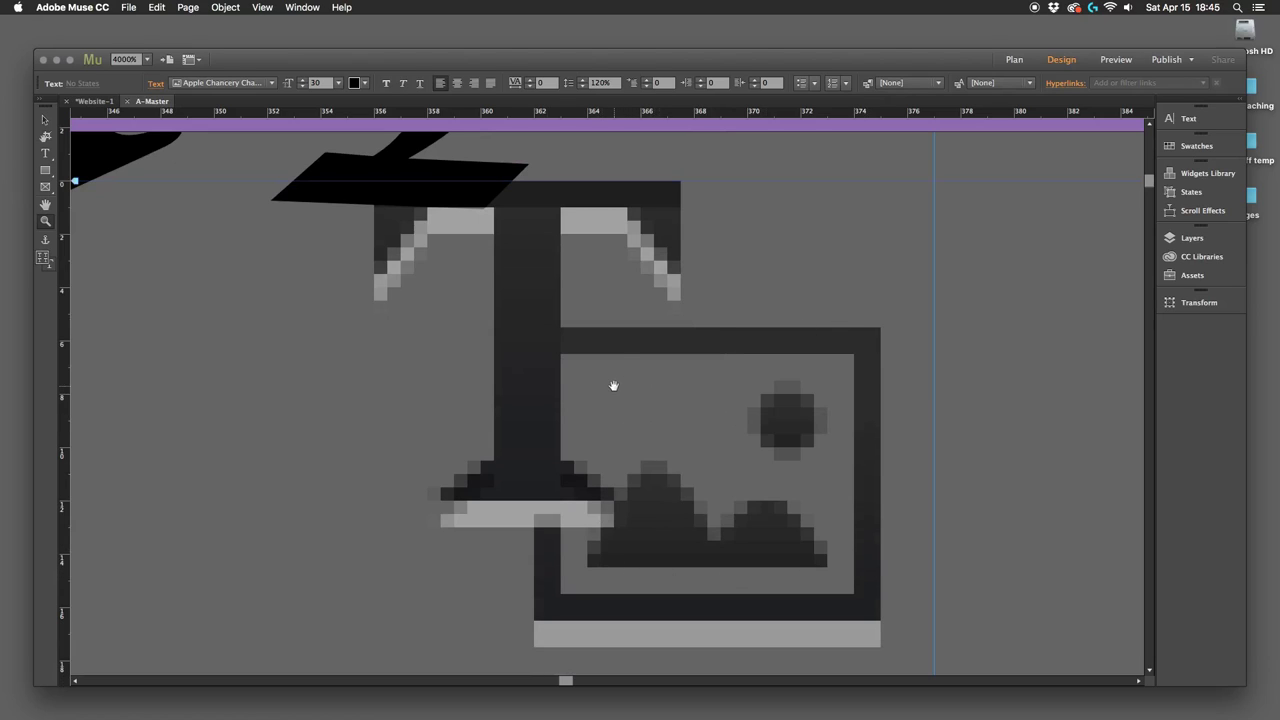
Step: Zoom the master page view back out from the icon close-up to 75%
{"action": "left_click_drag", "start_coordinate": [596, 383], "coordinate": [527, 396]}
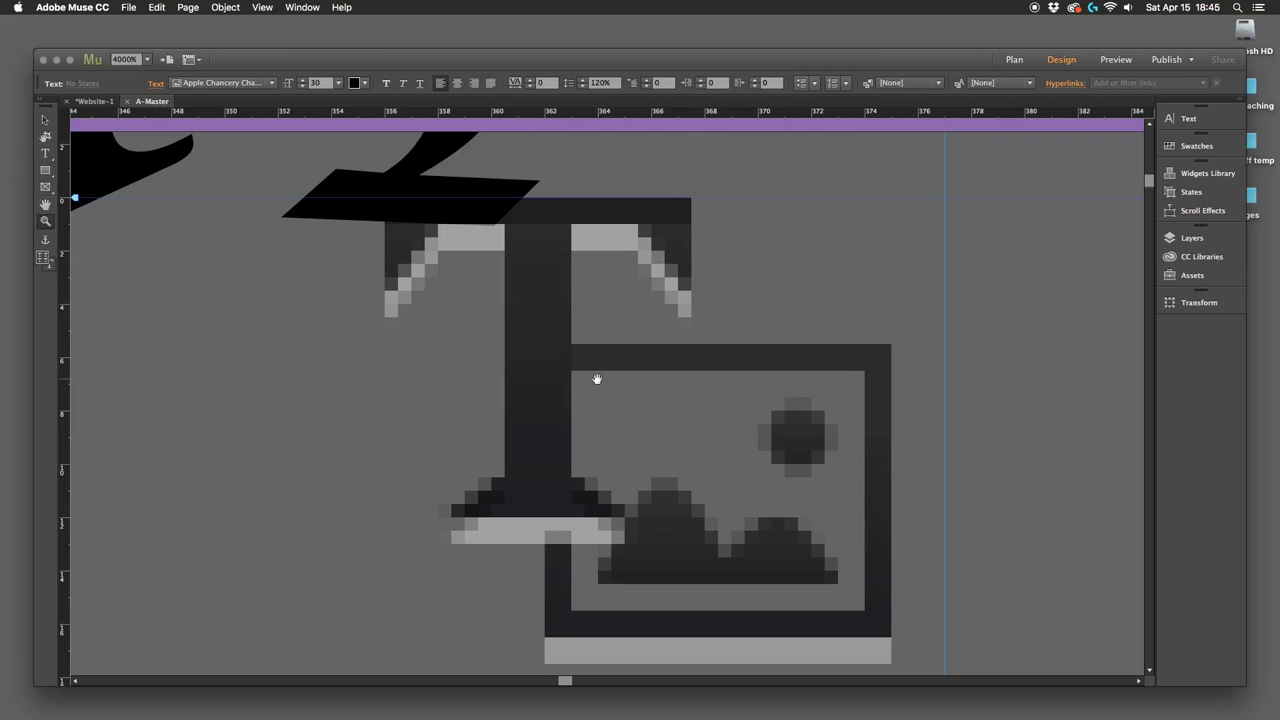
{"action": "left_click", "coordinate": [44, 222]}
{"action": "left_click_drag", "start_coordinate": [336, 269], "coordinate": [310, 286]}
{"action": "right_click", "coordinate": [310, 287]}
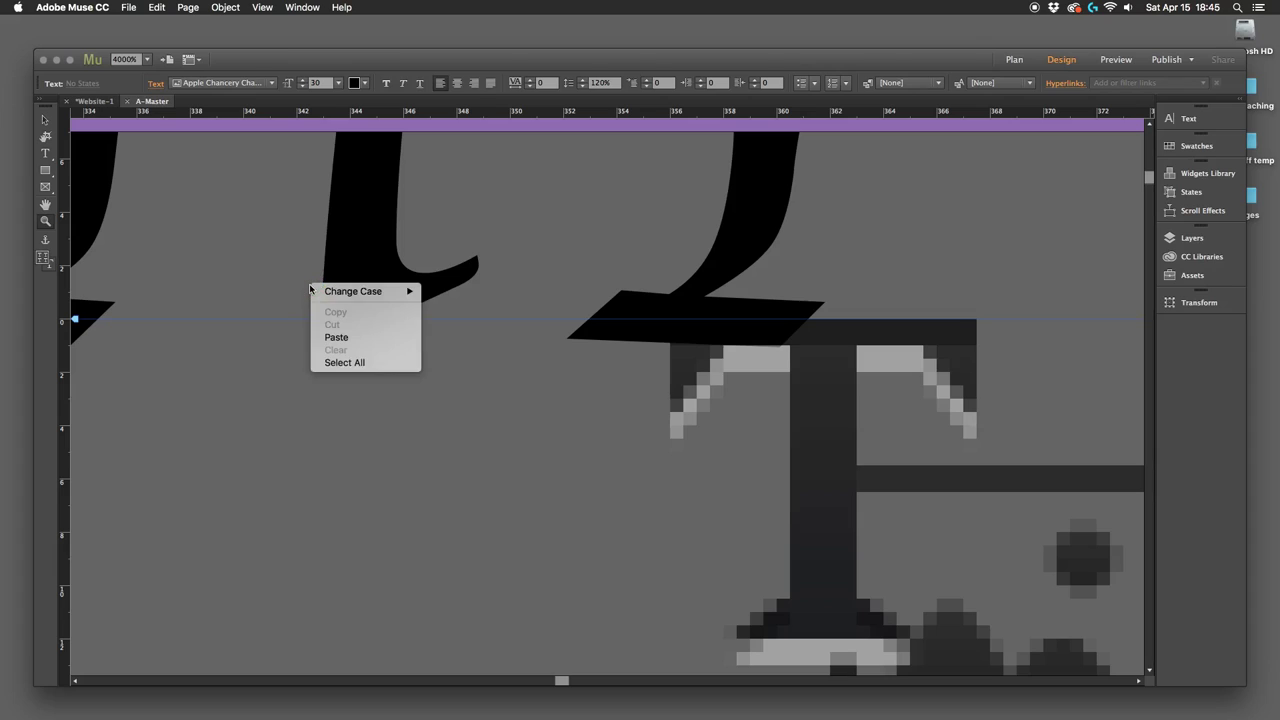
{"action": "left_click", "coordinate": [228, 280]}
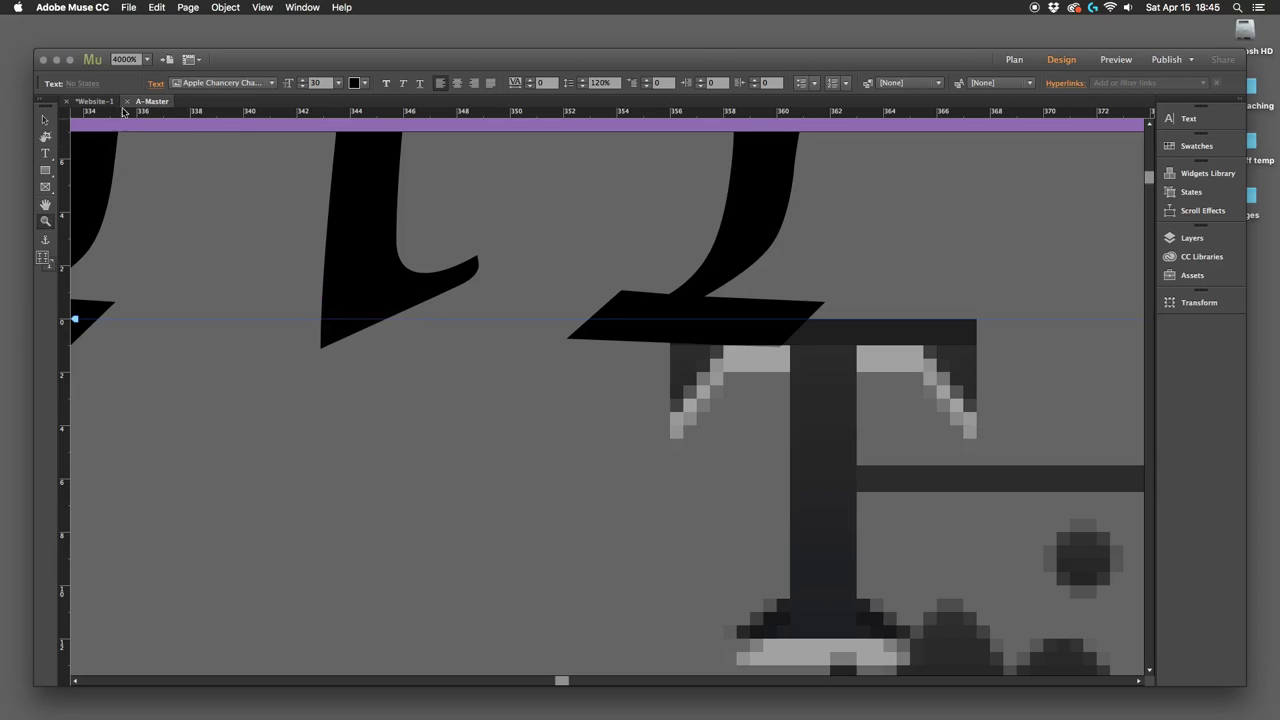
{"action": "left_click", "coordinate": [147, 63]}
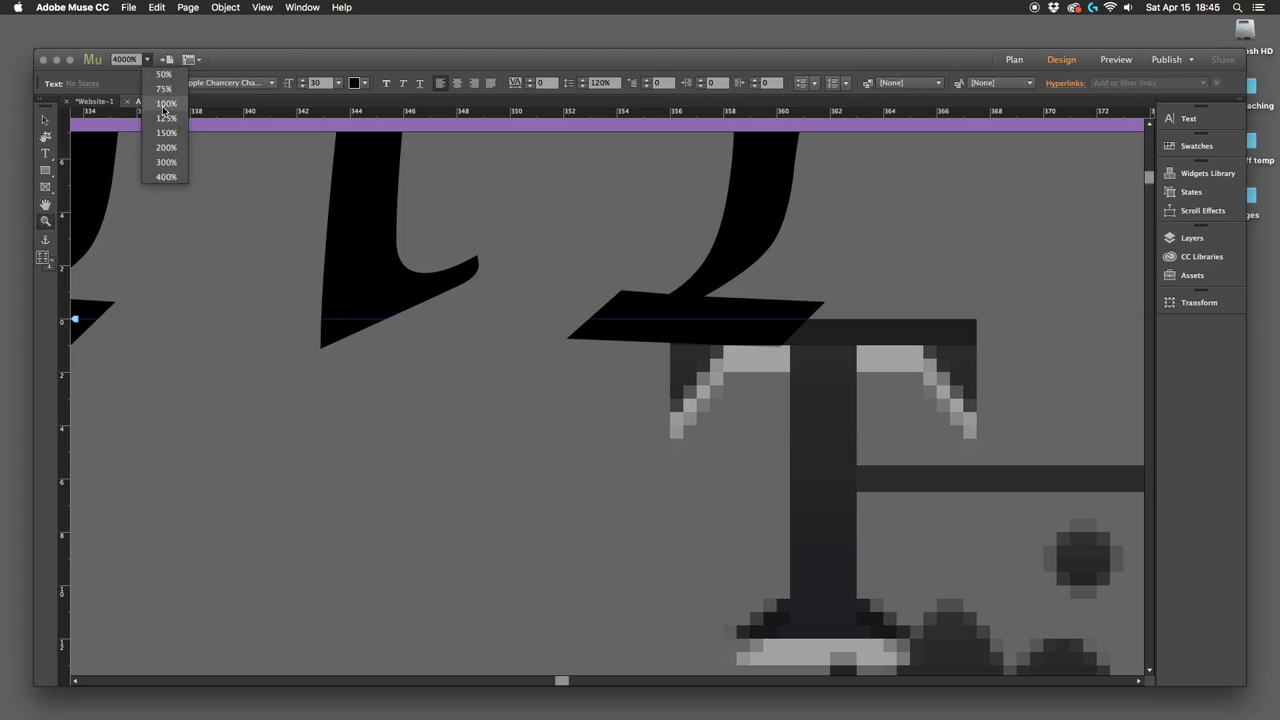
{"action": "left_click", "coordinate": [165, 115]}
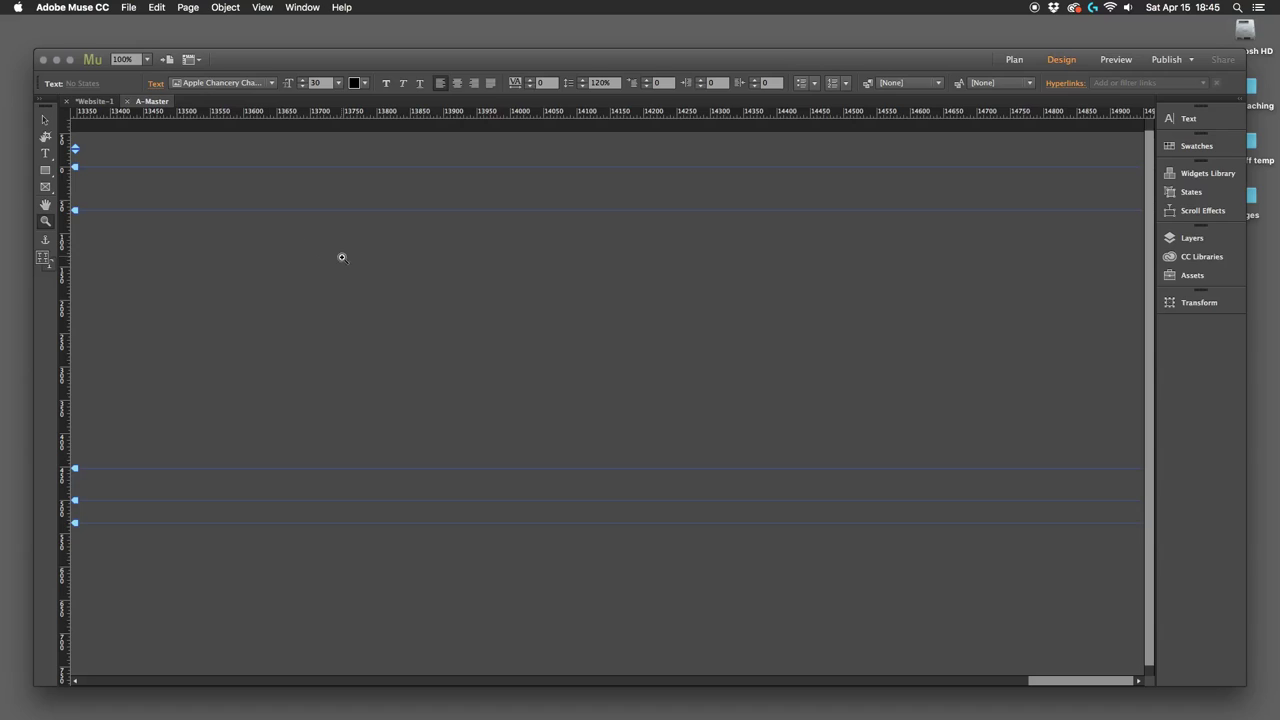
{"action": "left_click", "coordinate": [220, 280]}
{"action": "scroll", "coordinate": [314, 283], "scroll_direction": "down", "scroll_amount": 3}
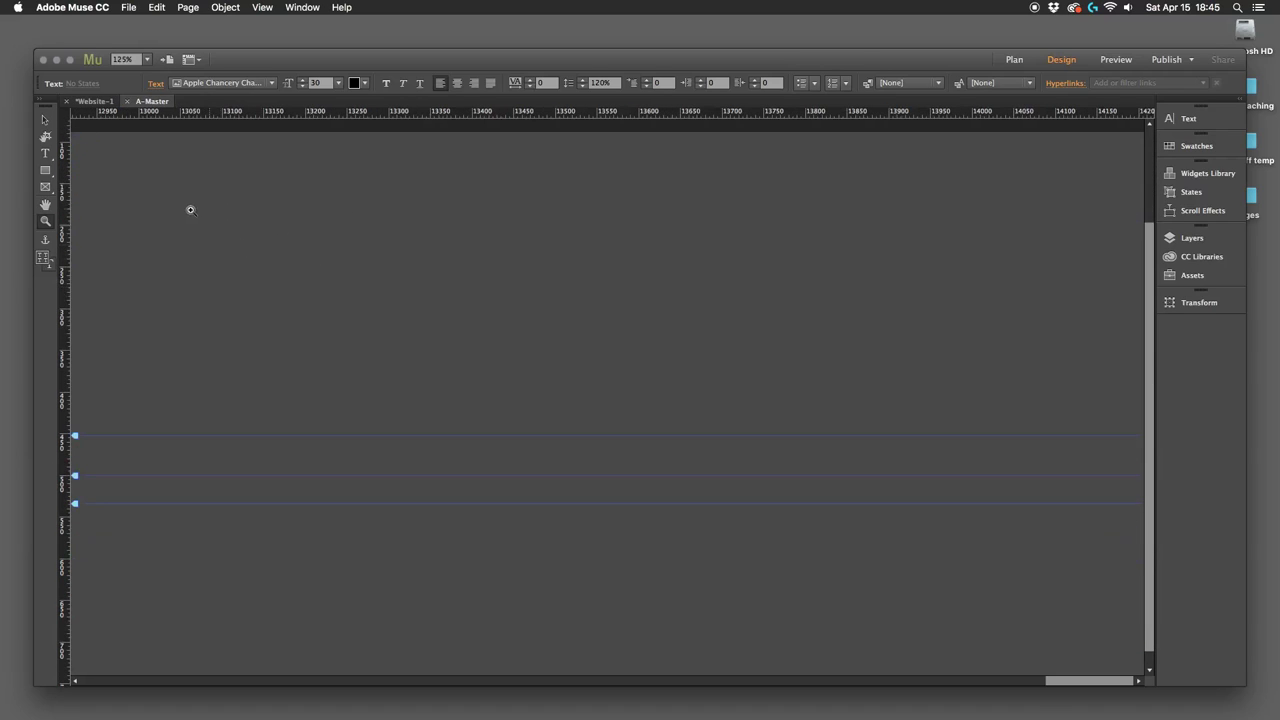
{"action": "left_click", "coordinate": [147, 59]}
{"action": "left_click", "coordinate": [159, 85]}
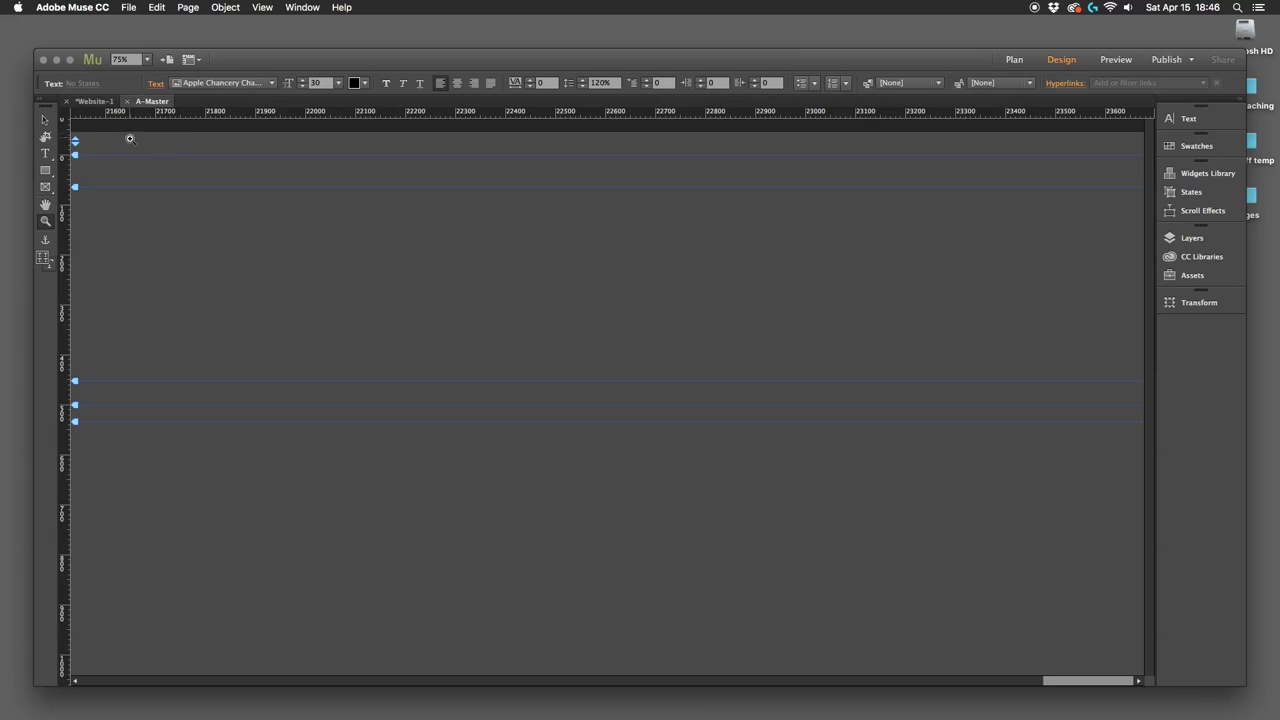
Step: Select the whole header title and set its font to the system font Apple Chancery Chancery
{"action": "key", "text": "v"}
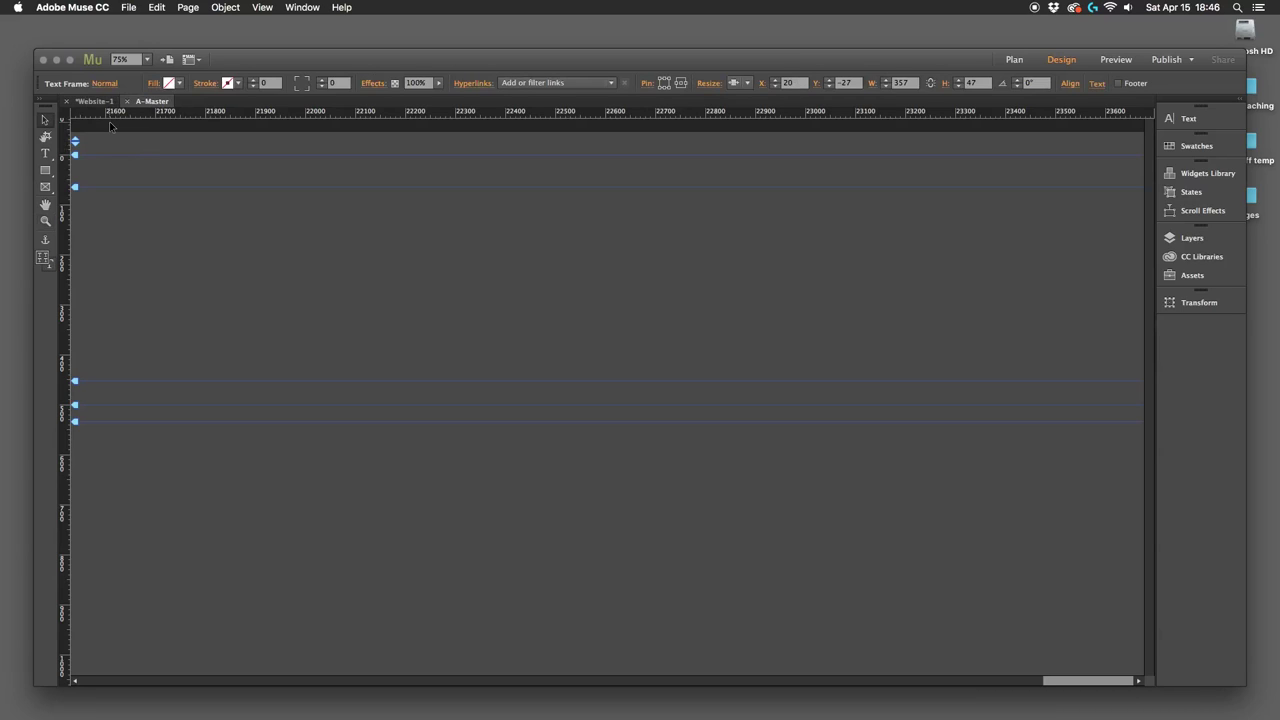
{"action": "key", "text": "t"}
{"action": "key", "text": "super+a"}
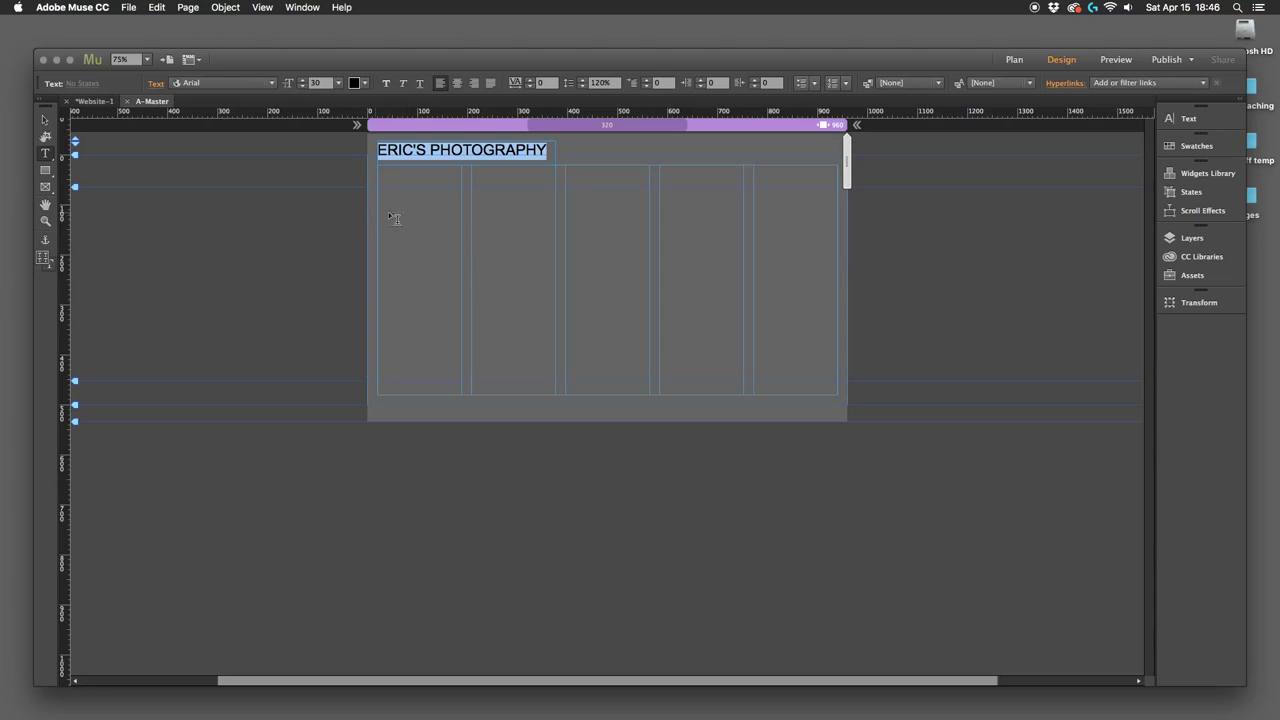
{"action": "left_click", "coordinate": [521, 149]}
{"action": "left_click_drag", "start_coordinate": [546, 149], "coordinate": [357, 130]}
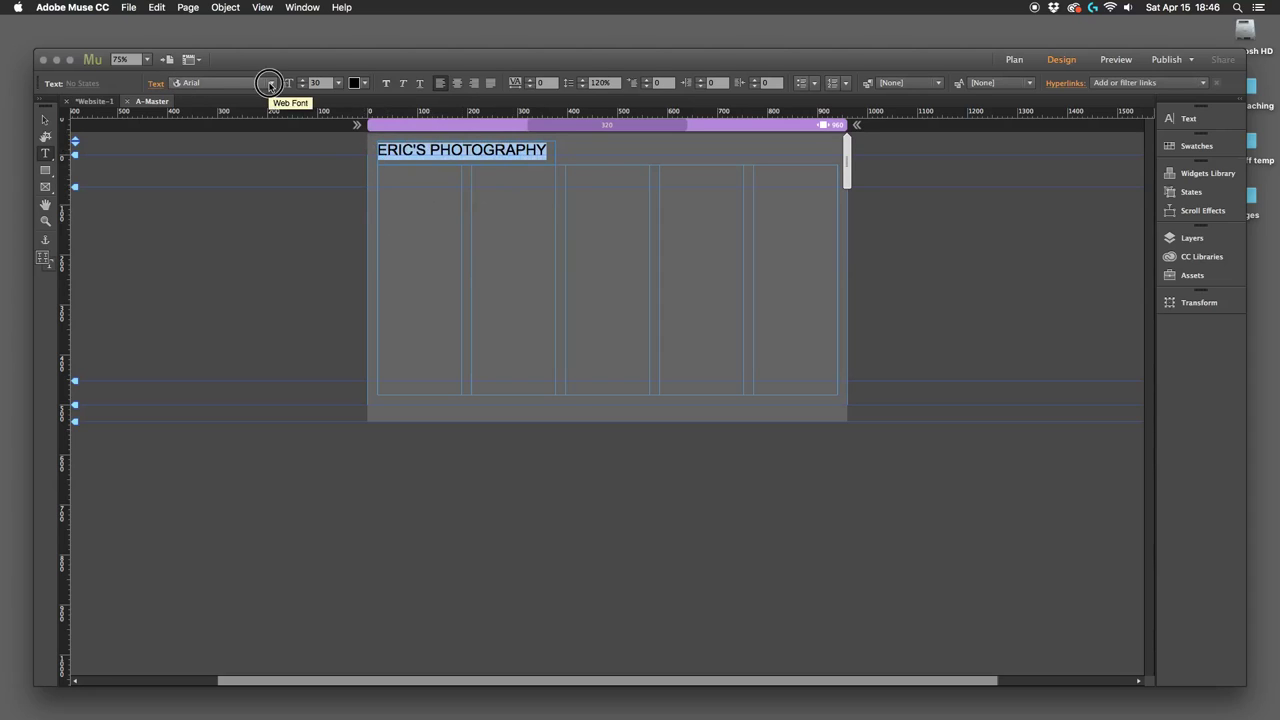
{"action": "left_click", "coordinate": [269, 85]}
{"action": "scroll", "coordinate": [227, 400], "scroll_direction": "down", "scroll_amount": 2}
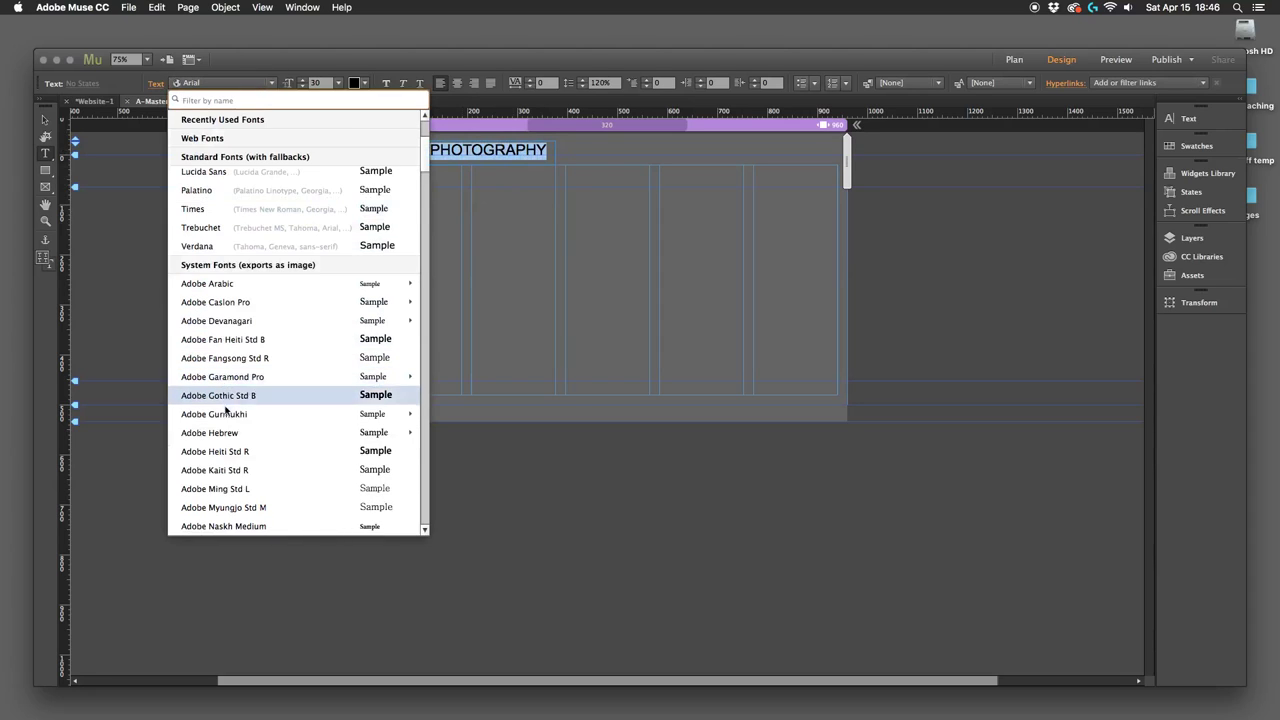
{"action": "scroll", "coordinate": [227, 405], "scroll_direction": "down", "scroll_amount": 3}
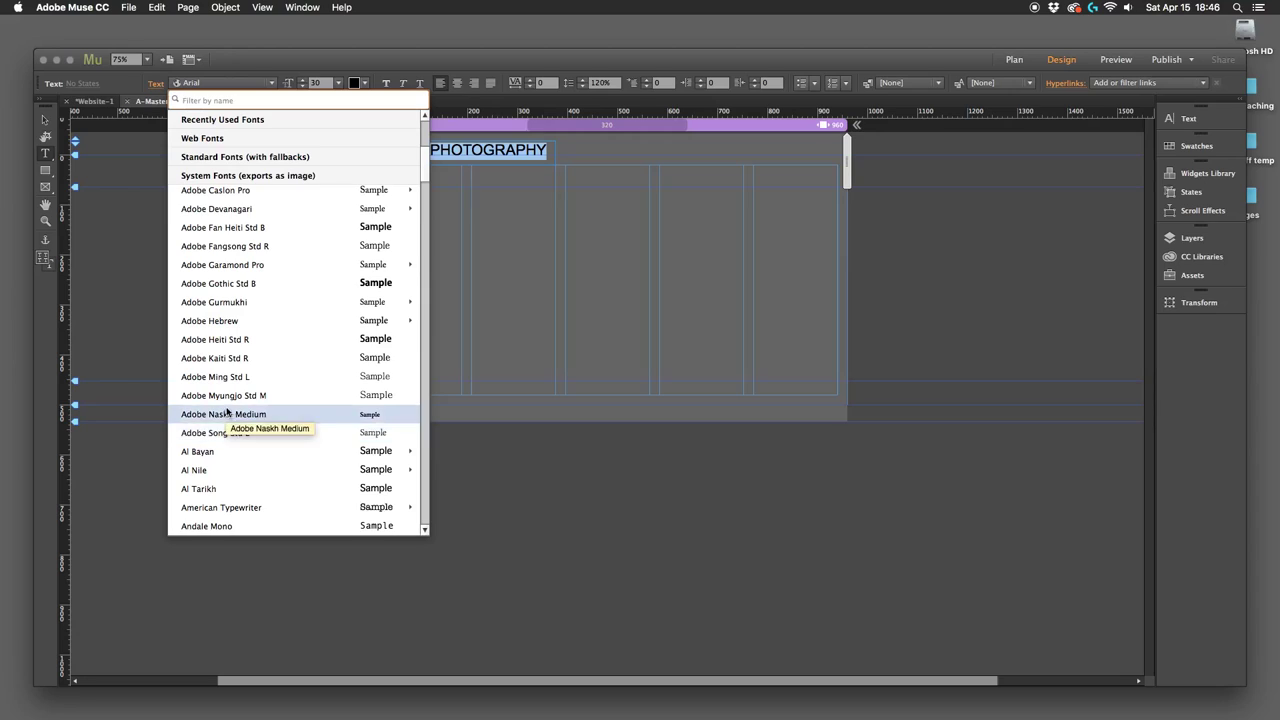
{"action": "scroll", "coordinate": [227, 410], "scroll_direction": "up", "scroll_amount": 3}
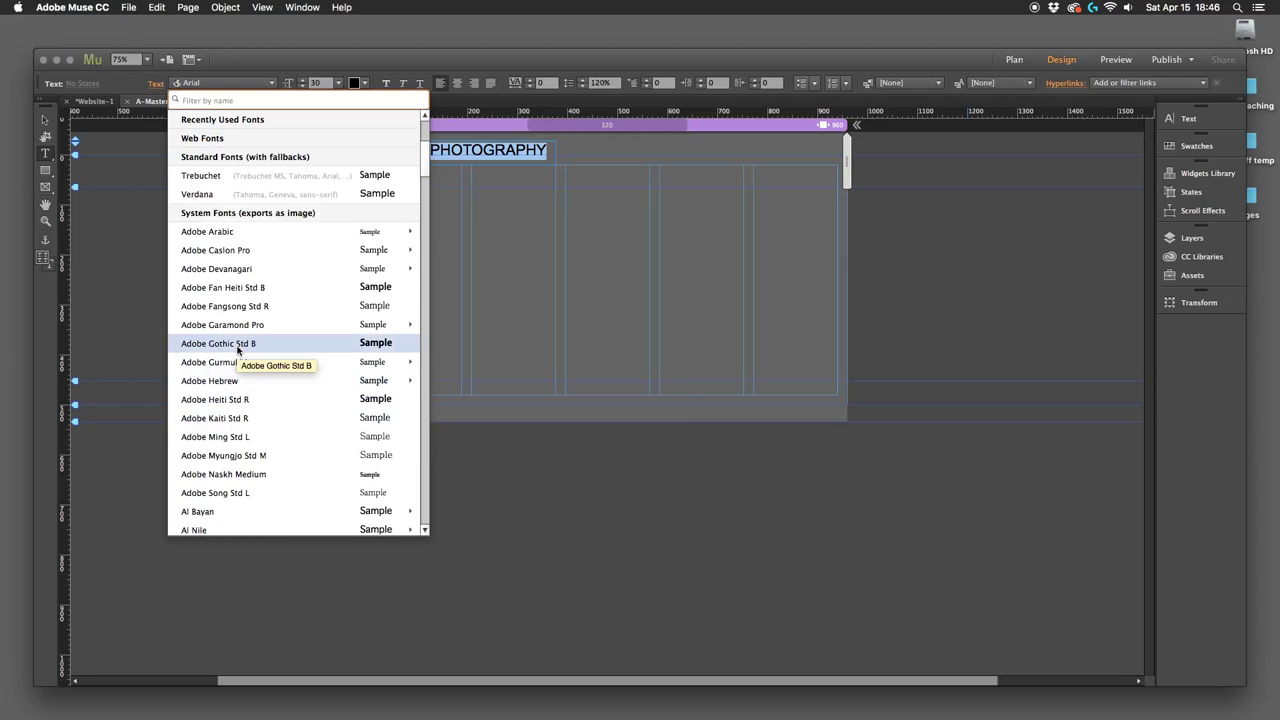
{"action": "scroll", "coordinate": [236, 360], "scroll_direction": "down", "scroll_amount": 10}
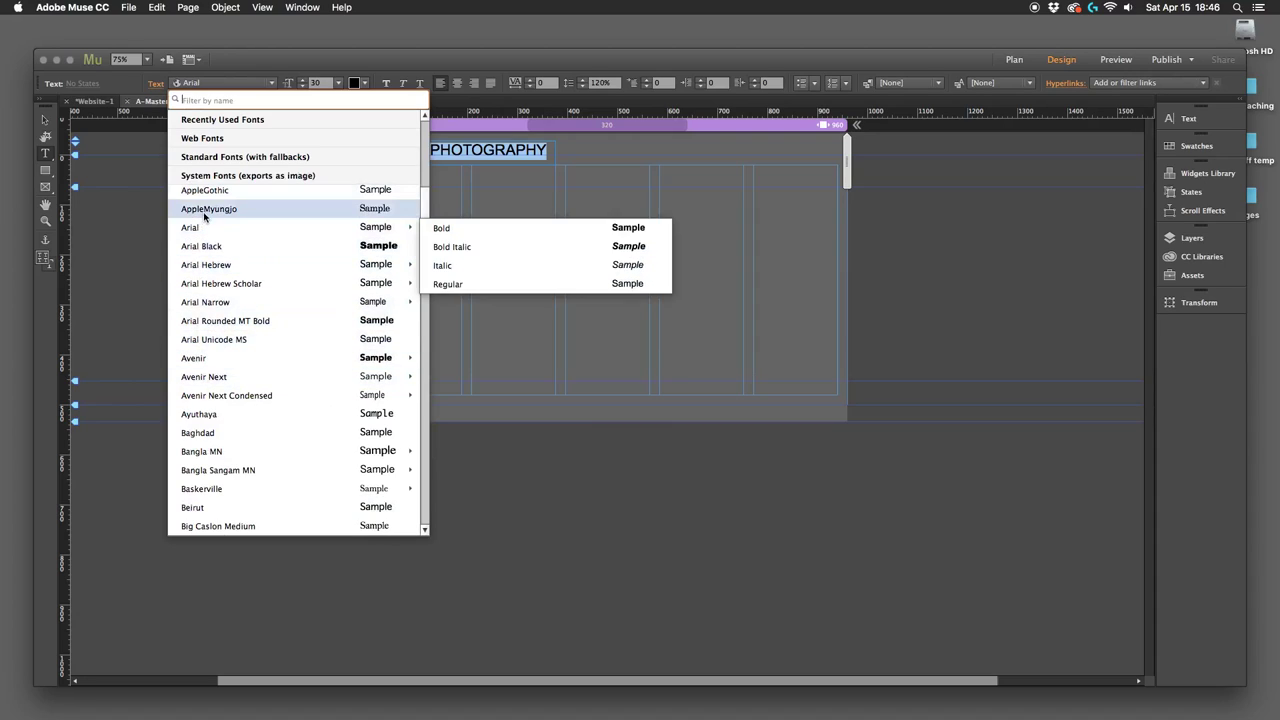
{"action": "mouse_move", "coordinate": [208, 231]}
{"action": "scroll", "coordinate": [208, 234], "scroll_direction": "up", "scroll_amount": 3}
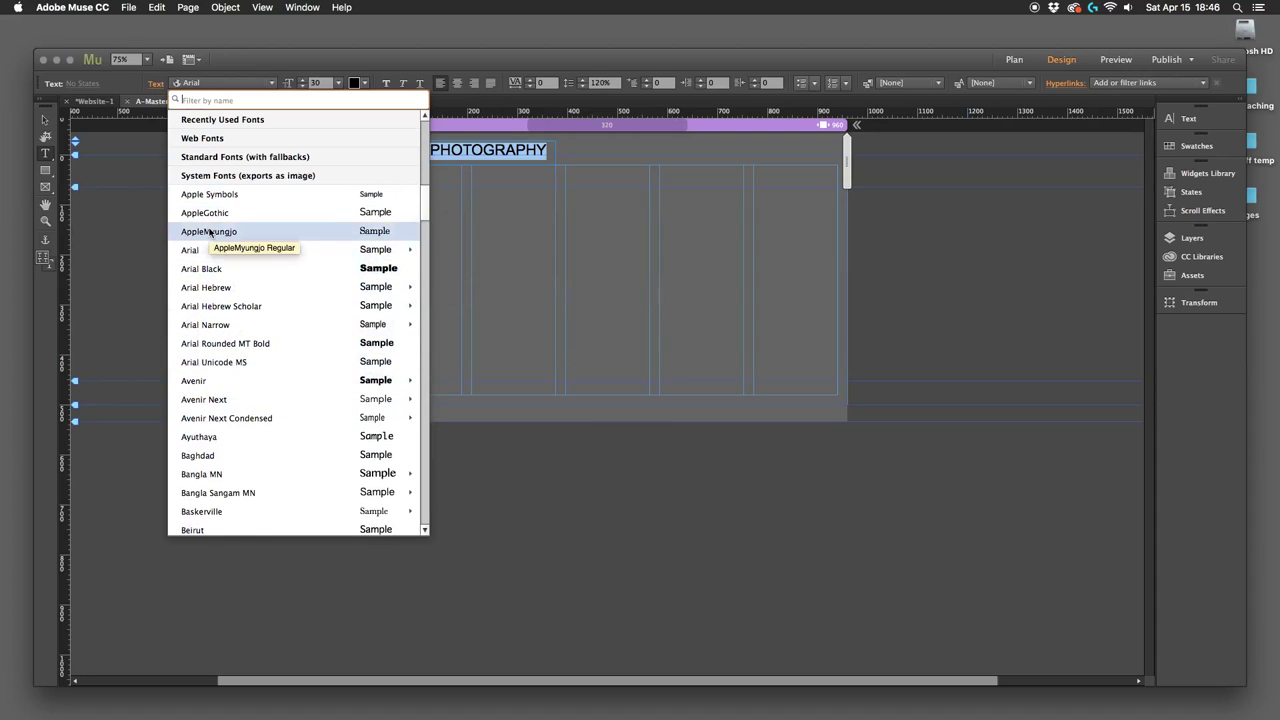
{"action": "scroll", "coordinate": [209, 233], "scroll_direction": "up", "scroll_amount": 2}
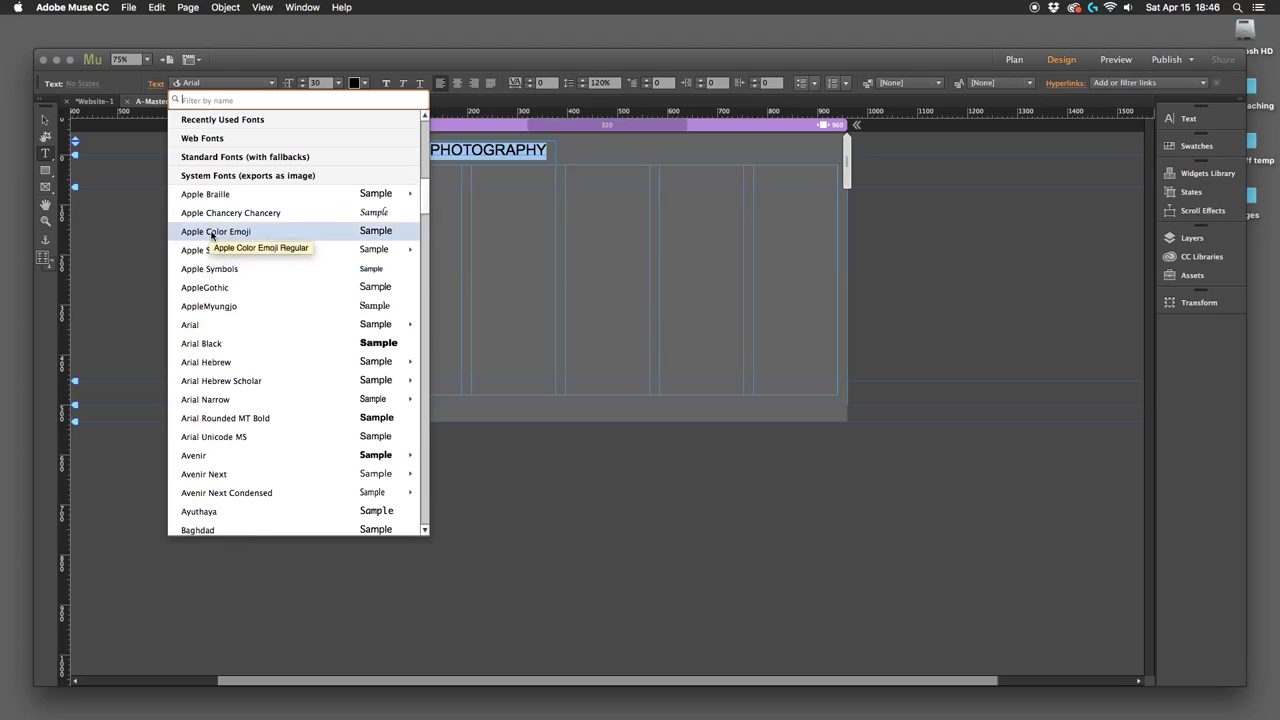
{"action": "left_click", "coordinate": [215, 213]}
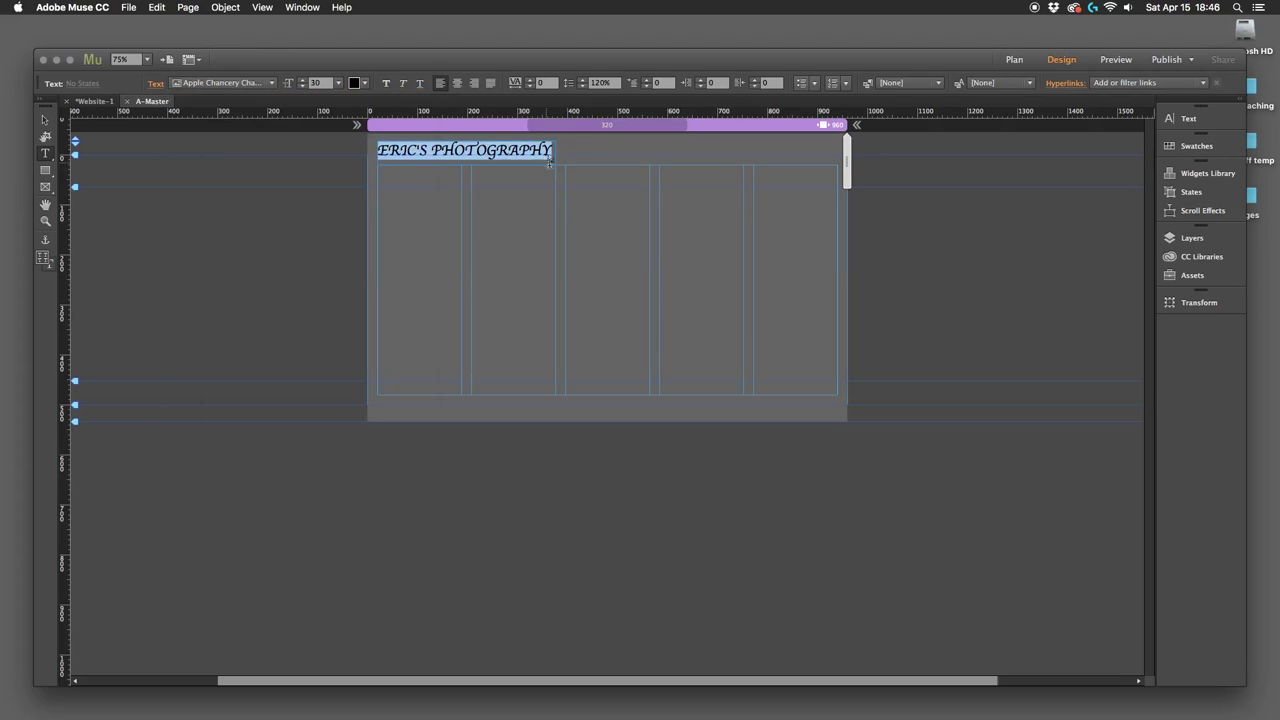
{"action": "left_click", "coordinate": [270, 83]}
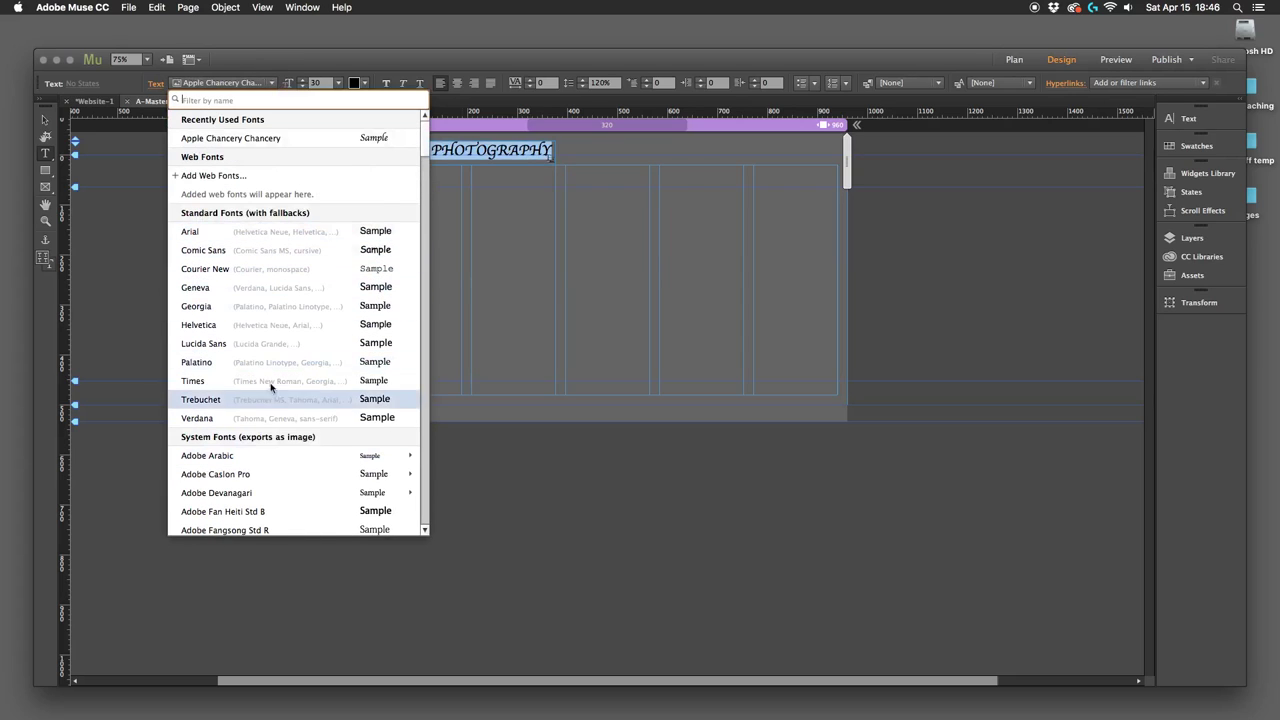
{"action": "scroll", "coordinate": [270, 390], "scroll_direction": "down", "scroll_amount": 1}
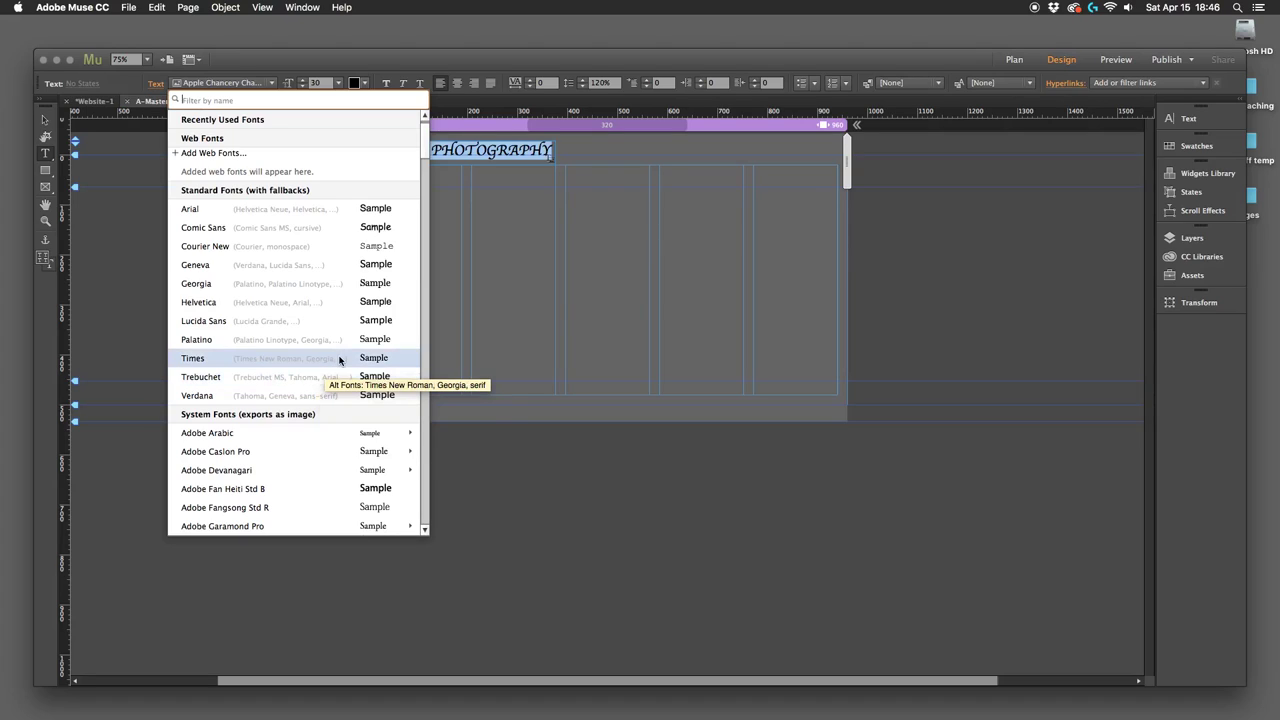
{"action": "left_click", "coordinate": [506, 468]}
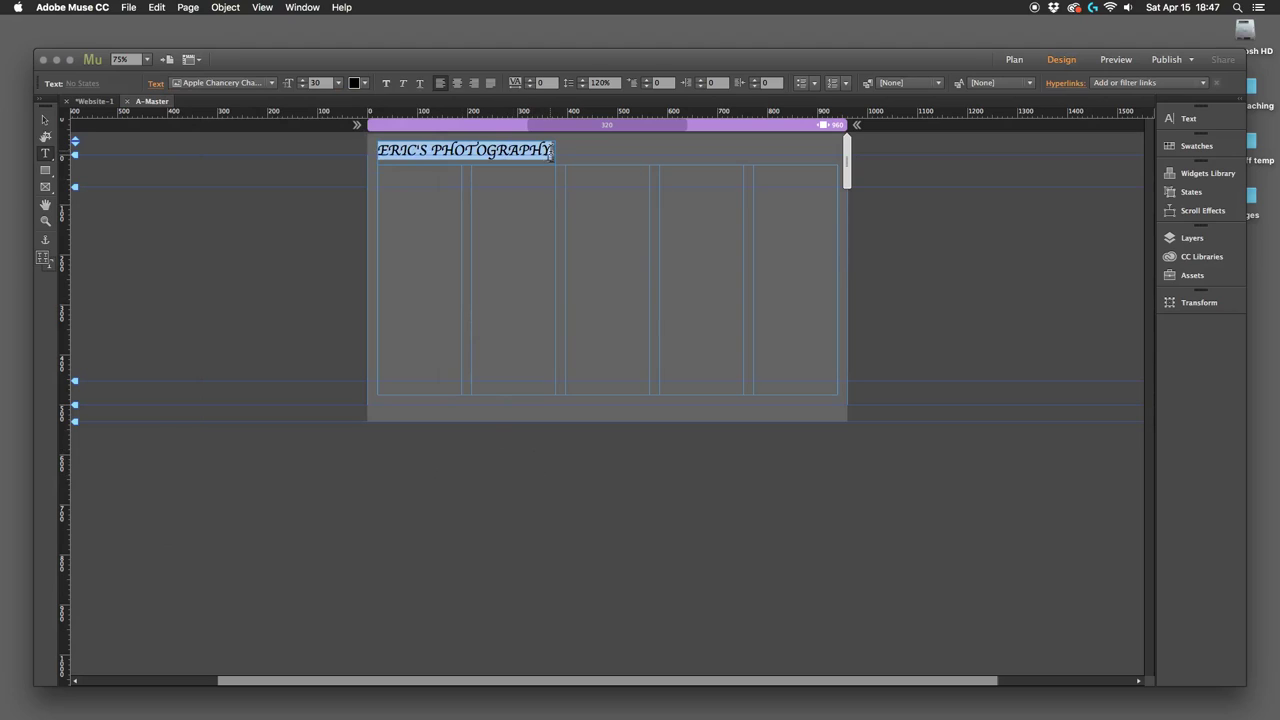
Step: Reselect the whole header title and open the Add Web Fonts library, dismissing its introduction
{"action": "left_click", "coordinate": [550, 150]}
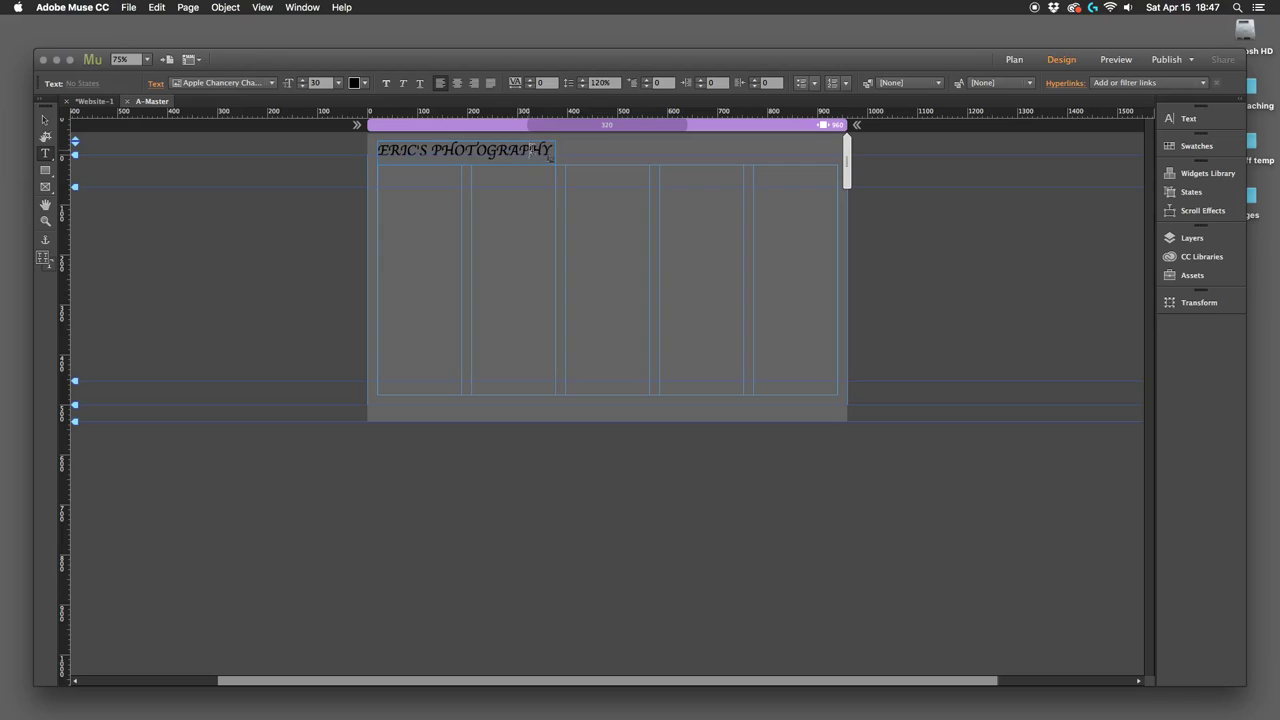
{"action": "left_click_drag", "start_coordinate": [550, 150], "coordinate": [380, 155]}
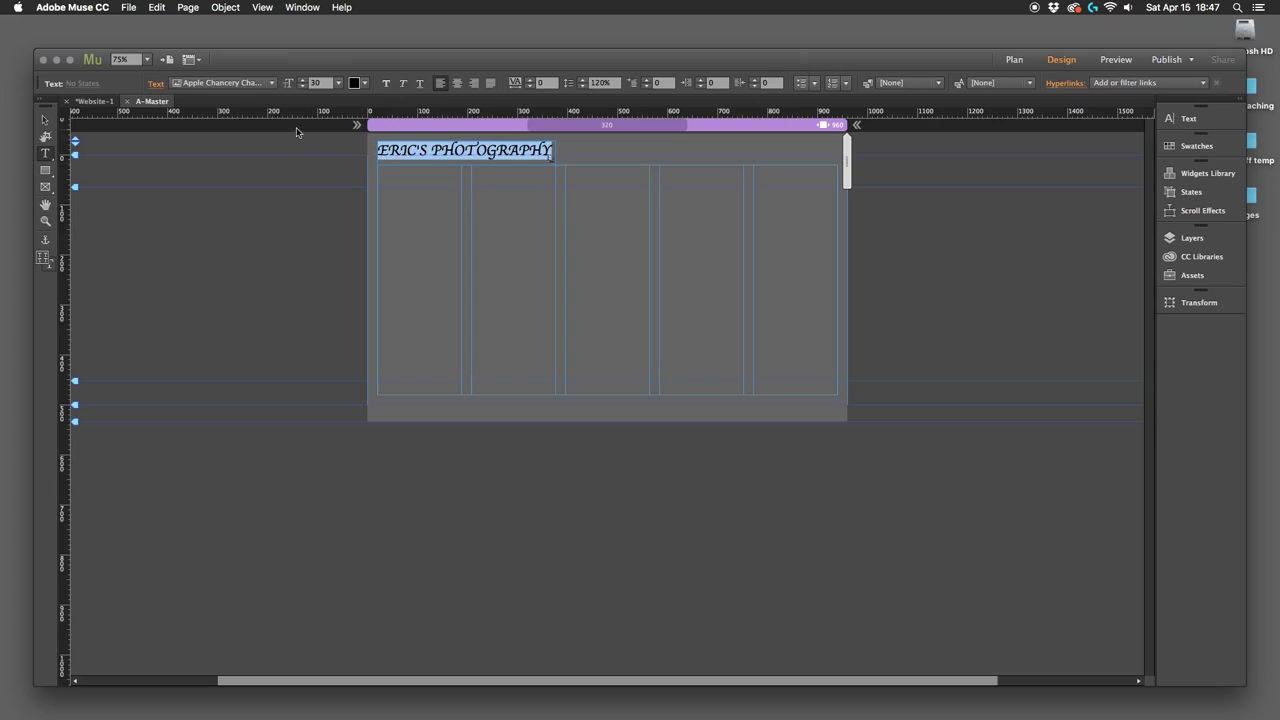
{"action": "left_click", "coordinate": [273, 86]}
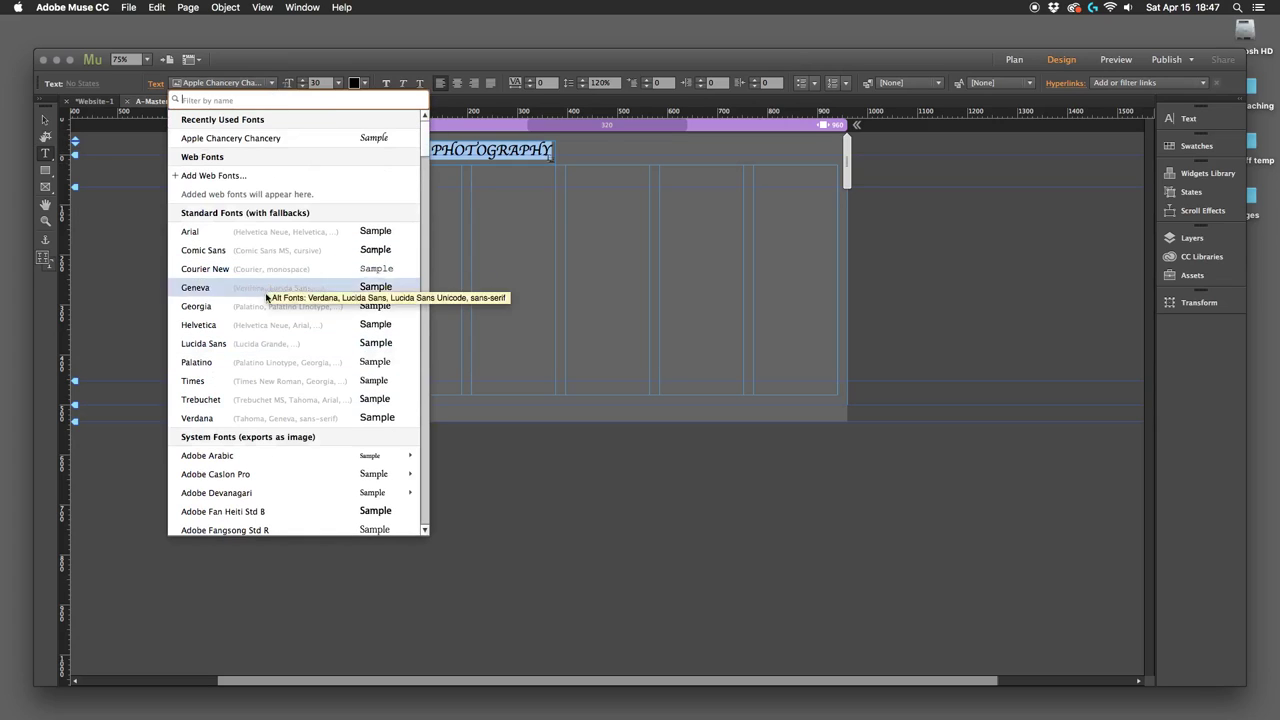
{"action": "mouse_move", "coordinate": [231, 457]}
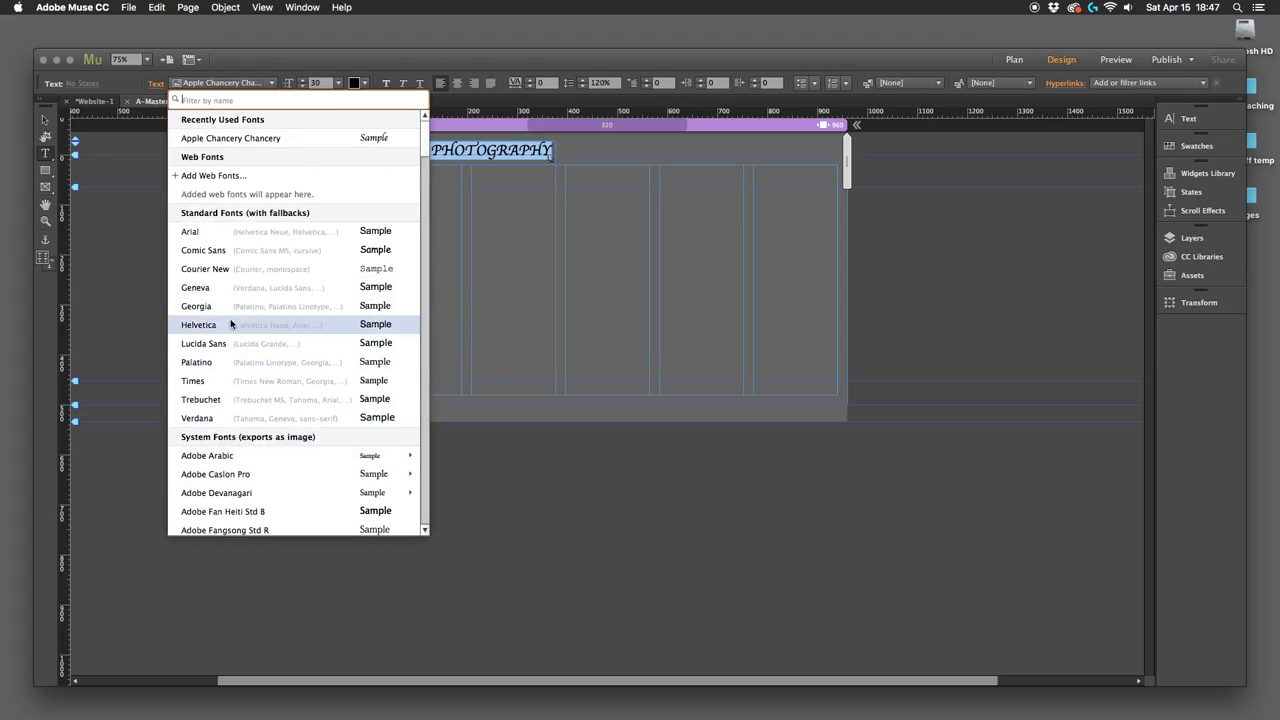
{"action": "left_click", "coordinate": [207, 177]}
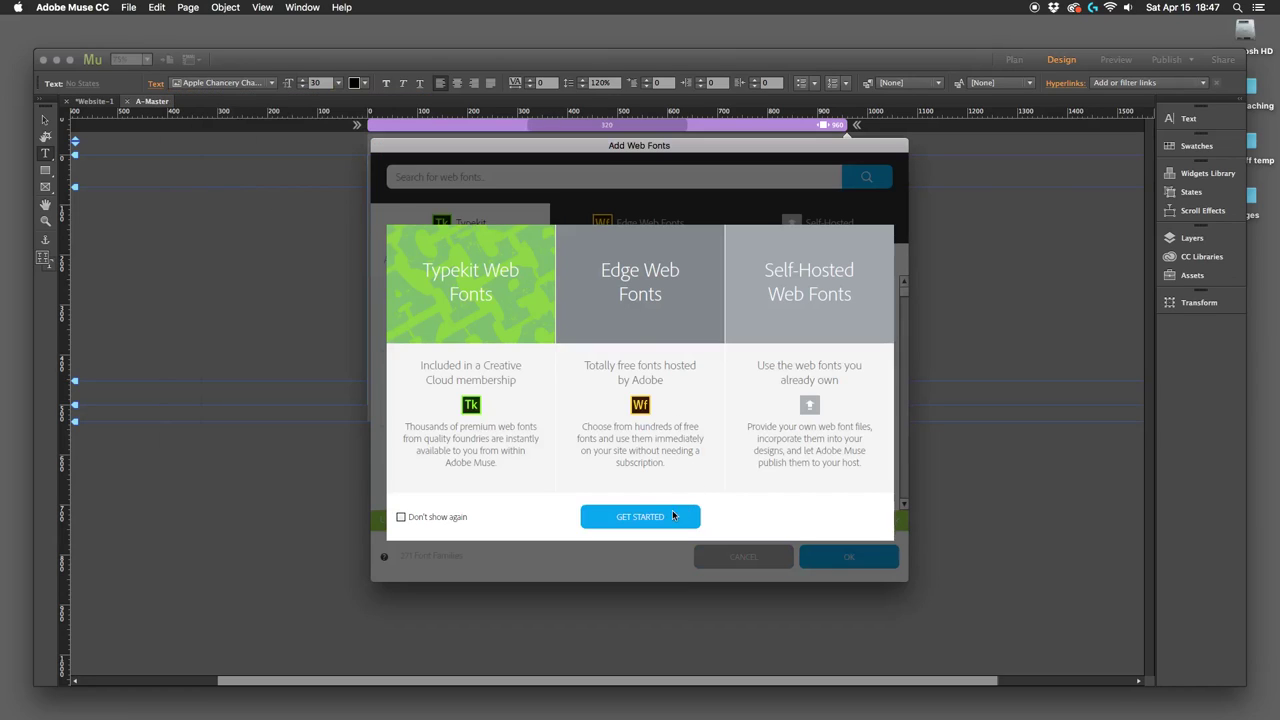
{"action": "left_click", "coordinate": [653, 518]}
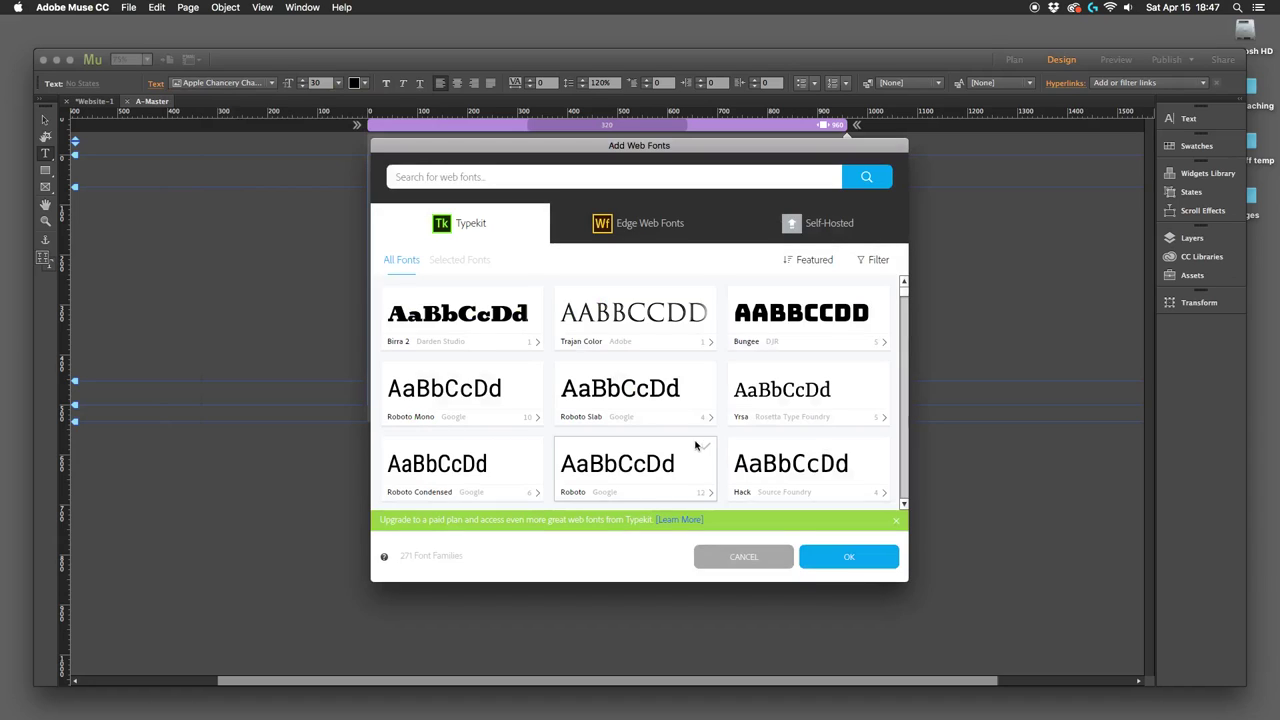
{"action": "left_click_drag", "start_coordinate": [658, 149], "coordinate": [482, 149]}
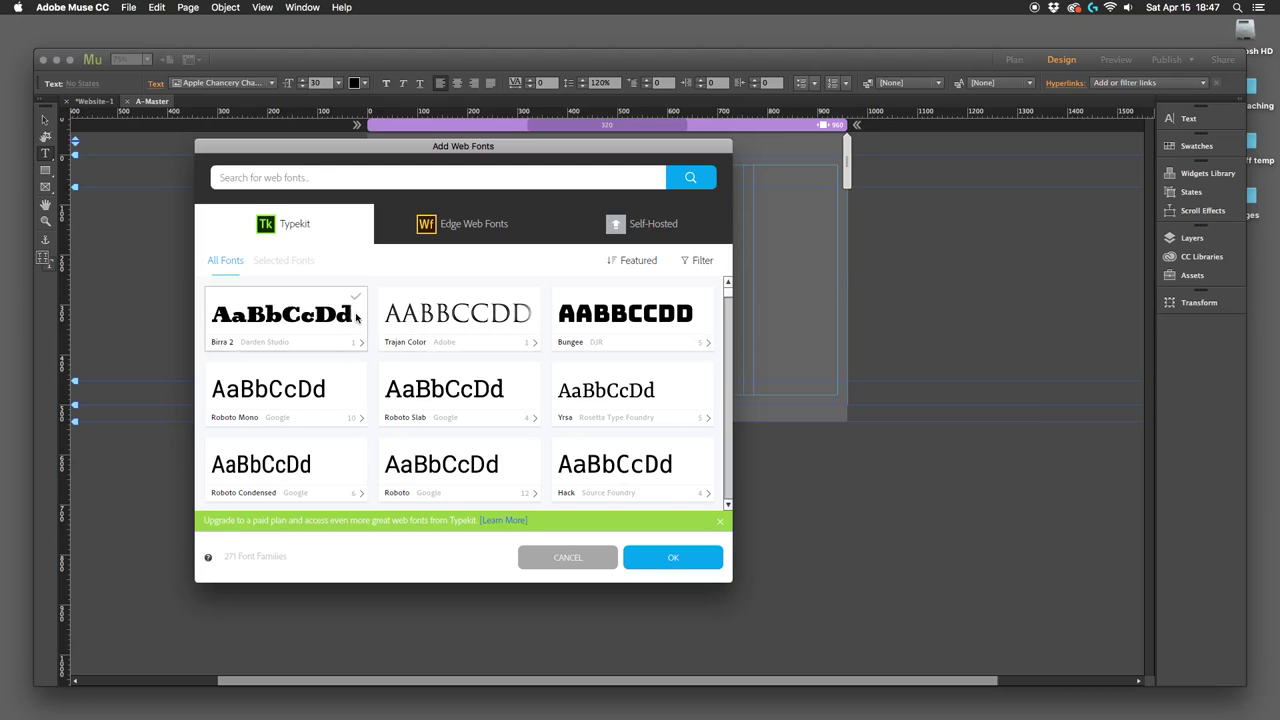
Step: Browse the Typekit collection and add the Rosario font family to the site's web fonts
{"action": "scroll", "coordinate": [400, 365], "scroll_direction": "down", "scroll_amount": 5}
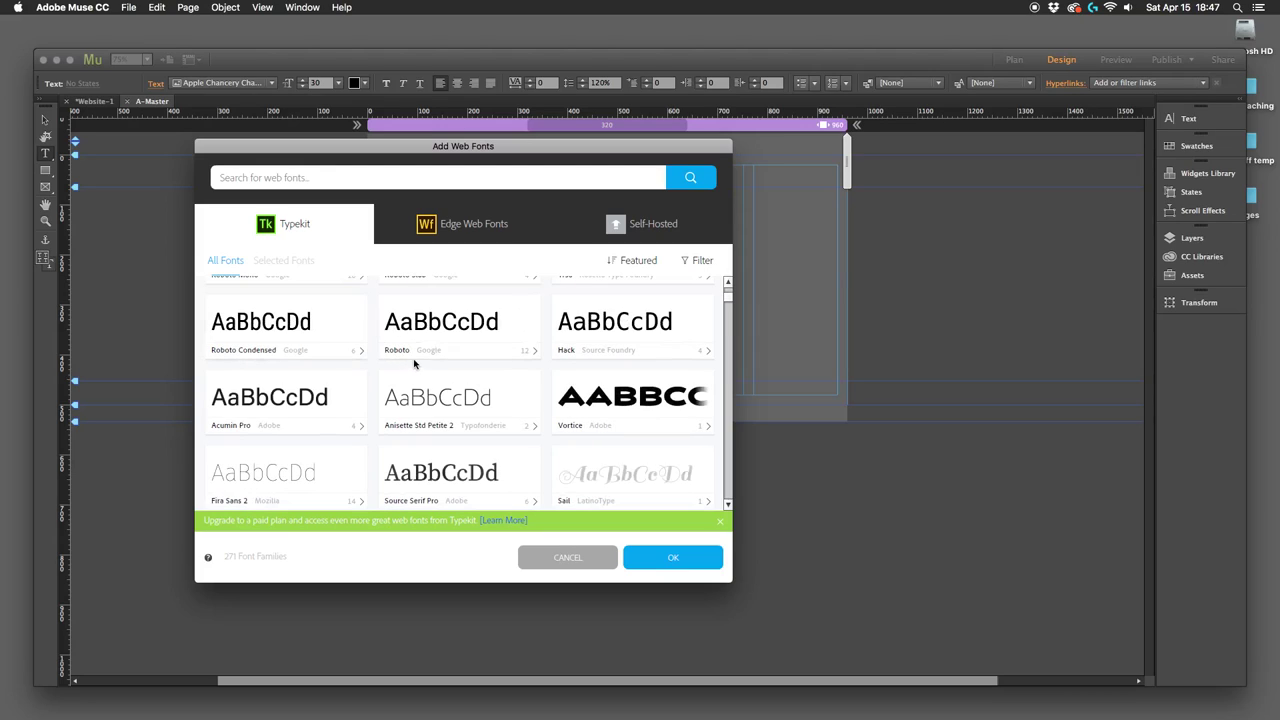
{"action": "scroll", "coordinate": [517, 385], "scroll_direction": "down", "scroll_amount": 3}
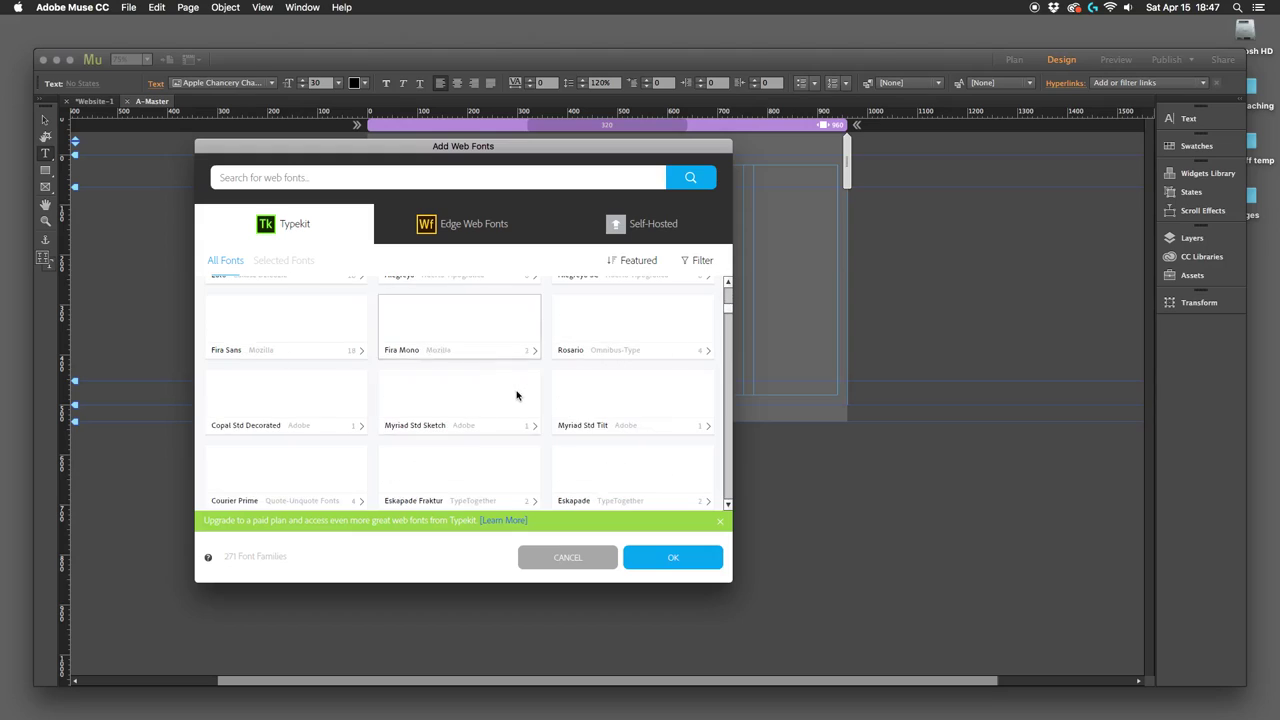
{"action": "scroll", "coordinate": [517, 395], "scroll_direction": "down", "scroll_amount": 2}
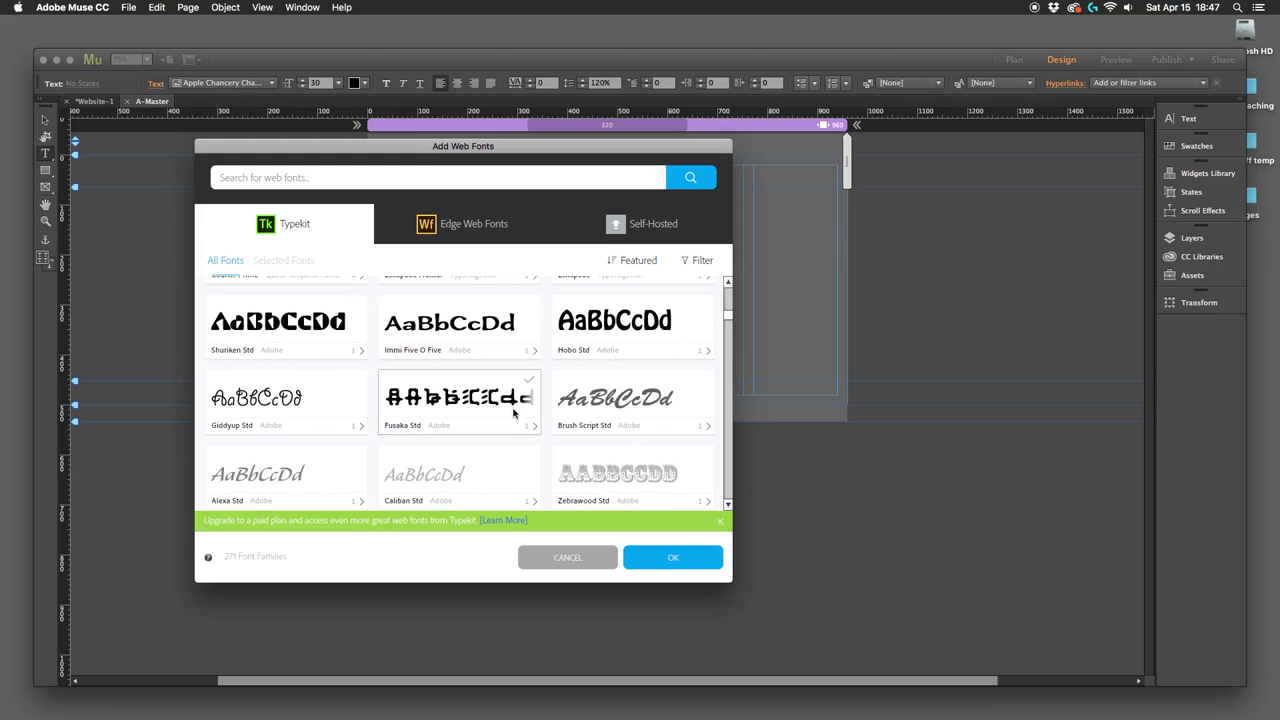
{"action": "scroll", "coordinate": [515, 413], "scroll_direction": "down", "scroll_amount": 3}
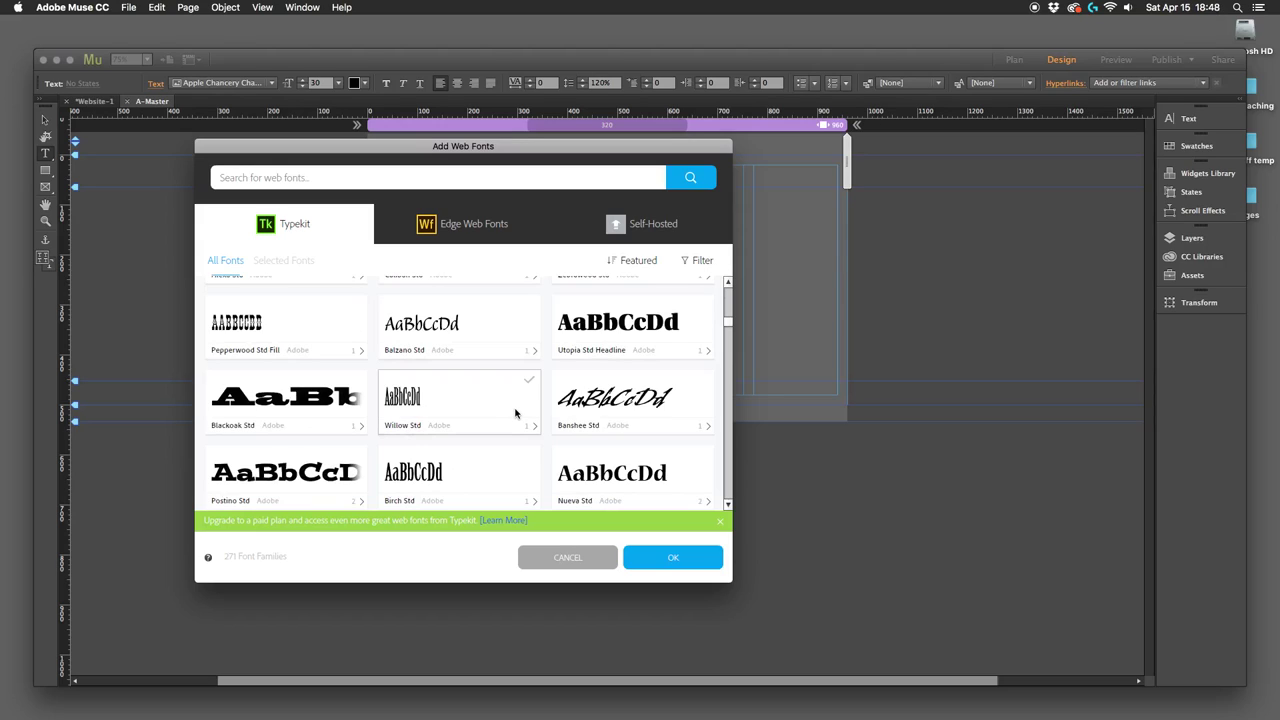
{"action": "scroll", "coordinate": [513, 413], "scroll_direction": "up", "scroll_amount": 1}
{"action": "scroll", "coordinate": [505, 405], "scroll_direction": "up", "scroll_amount": 3}
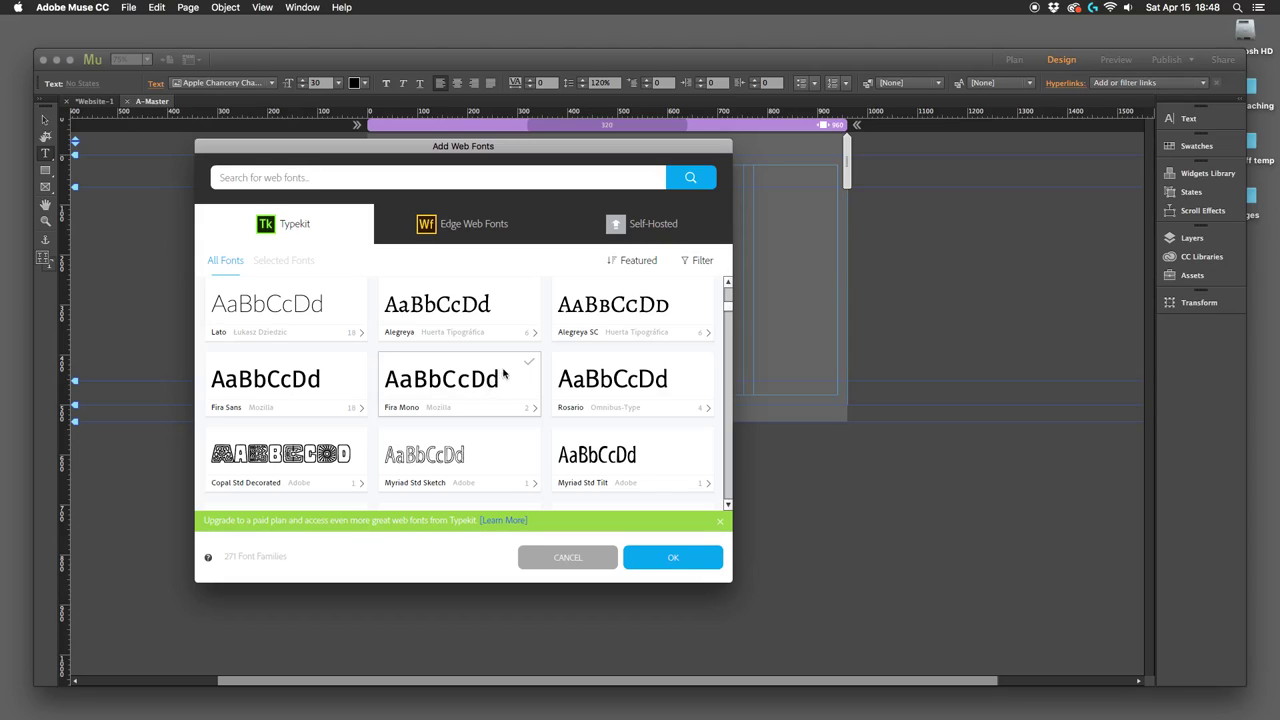
{"action": "left_click", "coordinate": [597, 380]}
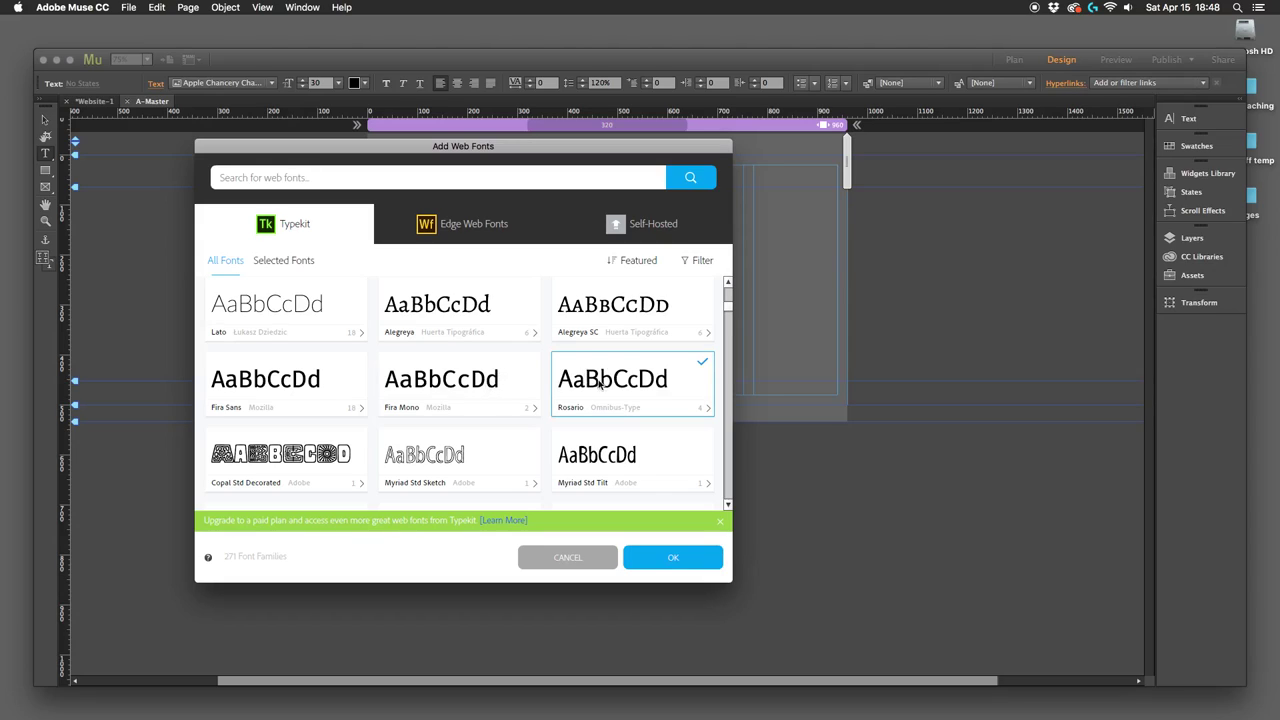
{"action": "left_click", "coordinate": [689, 554]}
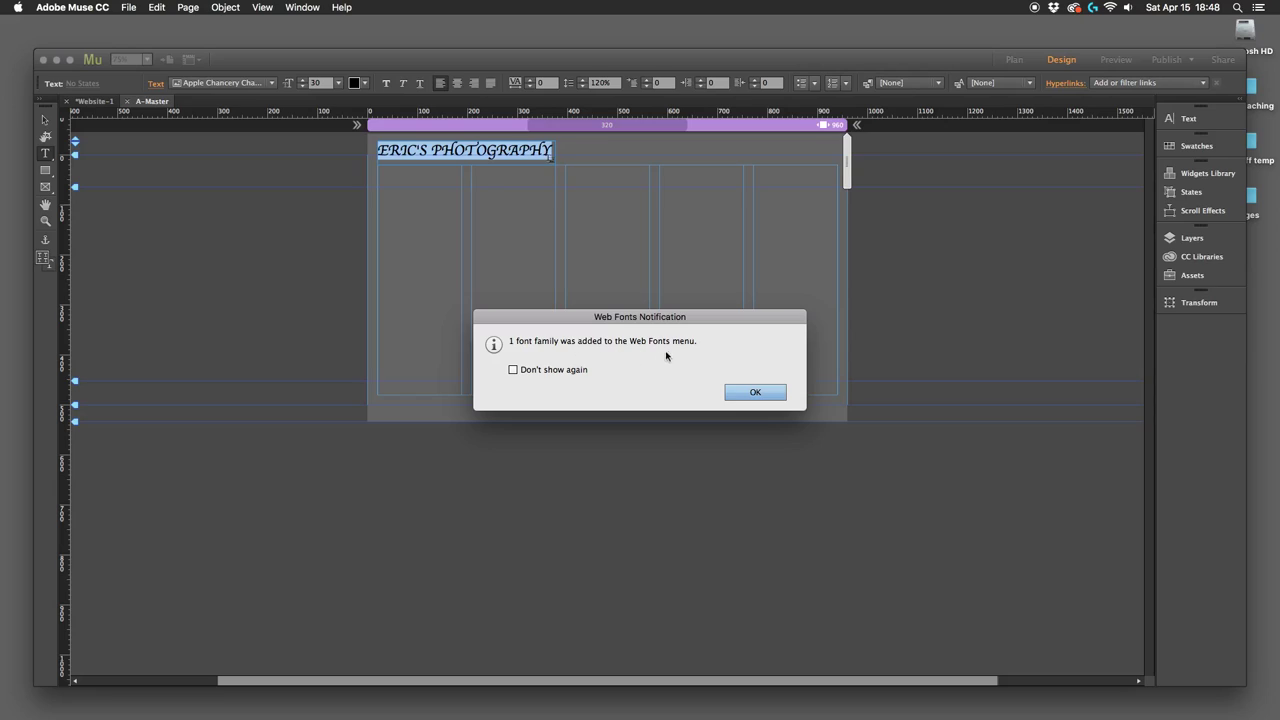
{"action": "left_click", "coordinate": [755, 392]}
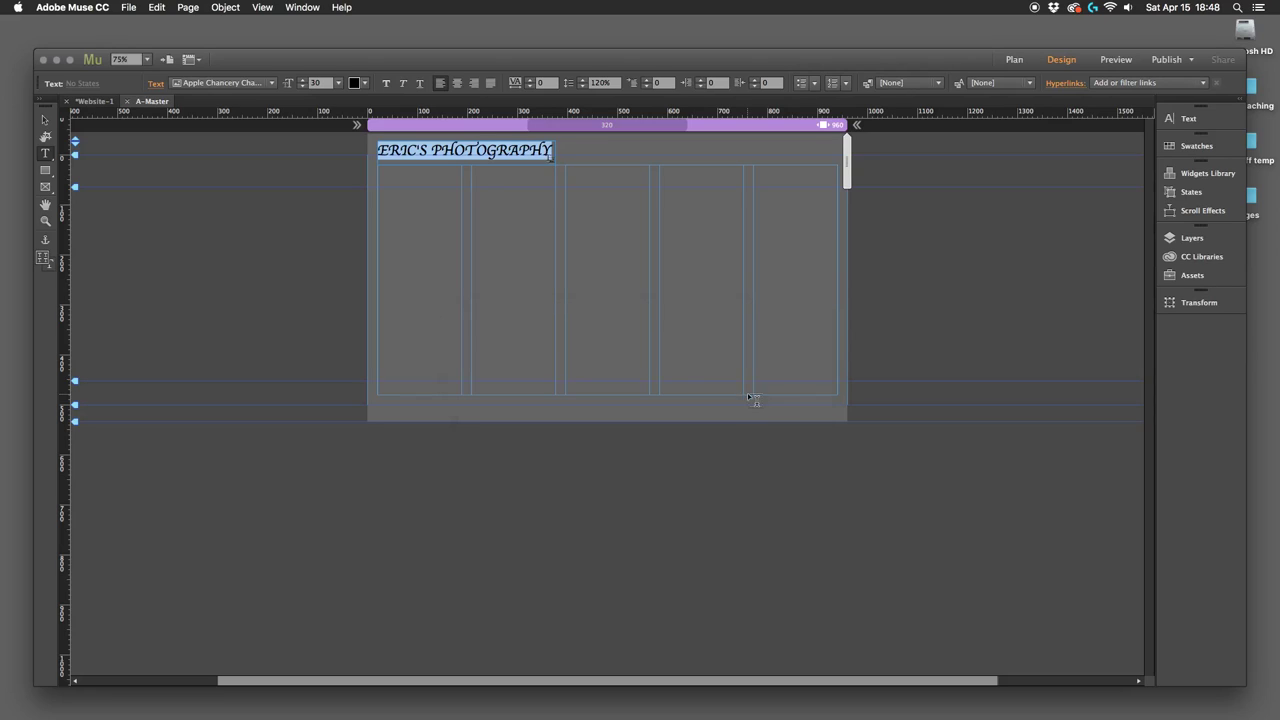
Step: Reselect the whole header title and set its font to the Rosario Regular web font
{"action": "left_click", "coordinate": [551, 152]}
{"action": "left_click_drag", "start_coordinate": [552, 150], "coordinate": [358, 157]}
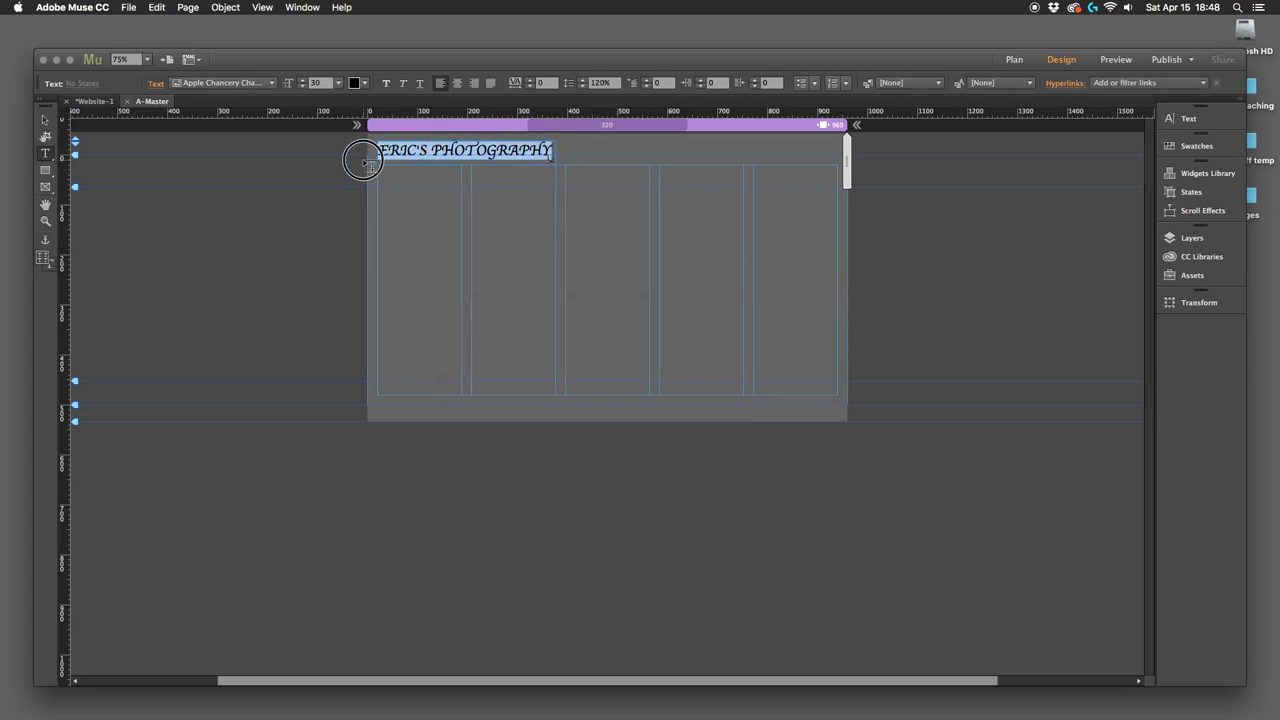
{"action": "left_click", "coordinate": [270, 85]}
{"action": "scroll", "coordinate": [266, 300], "scroll_direction": "up", "scroll_amount": 5}
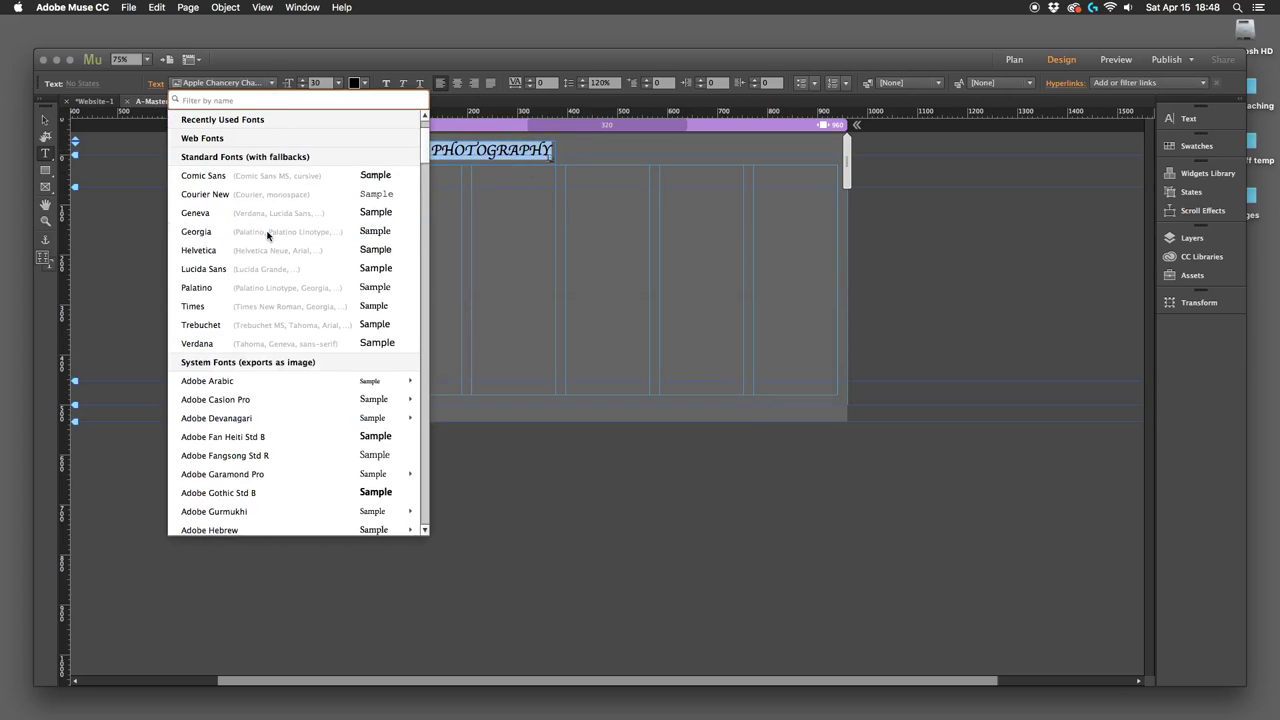
{"action": "left_click", "coordinate": [224, 139]}
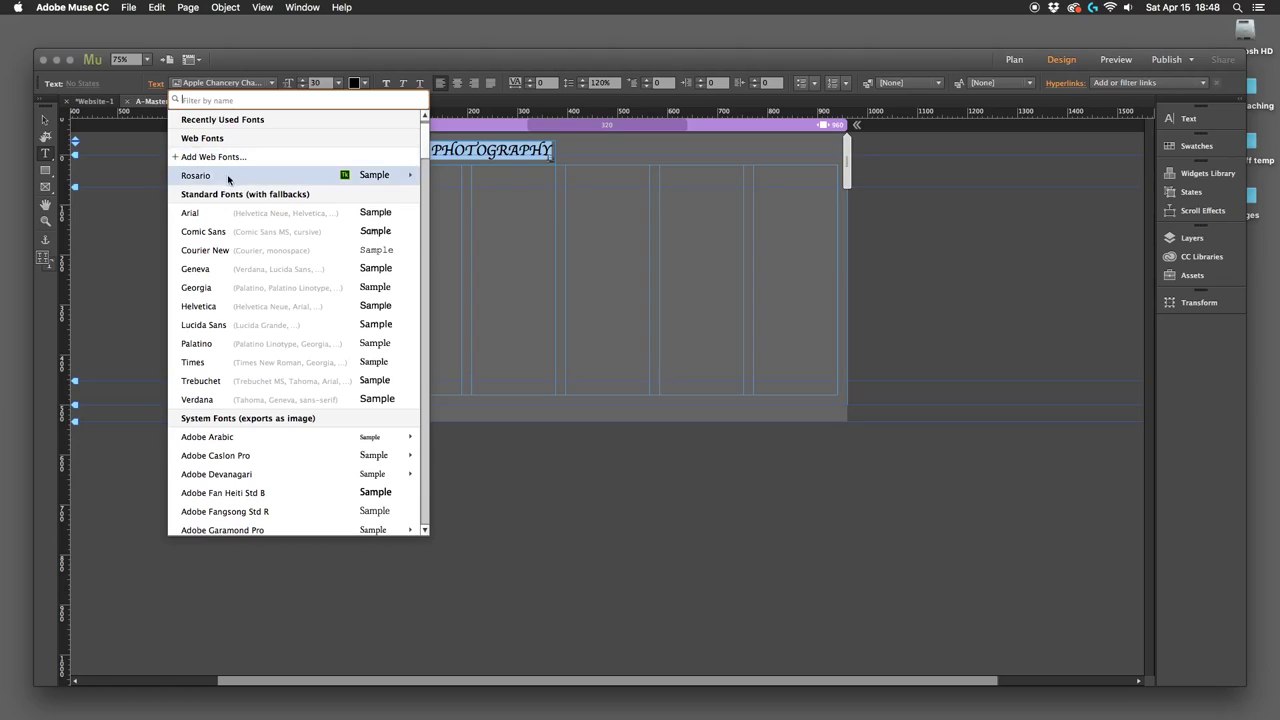
{"action": "mouse_move", "coordinate": [287, 179]}
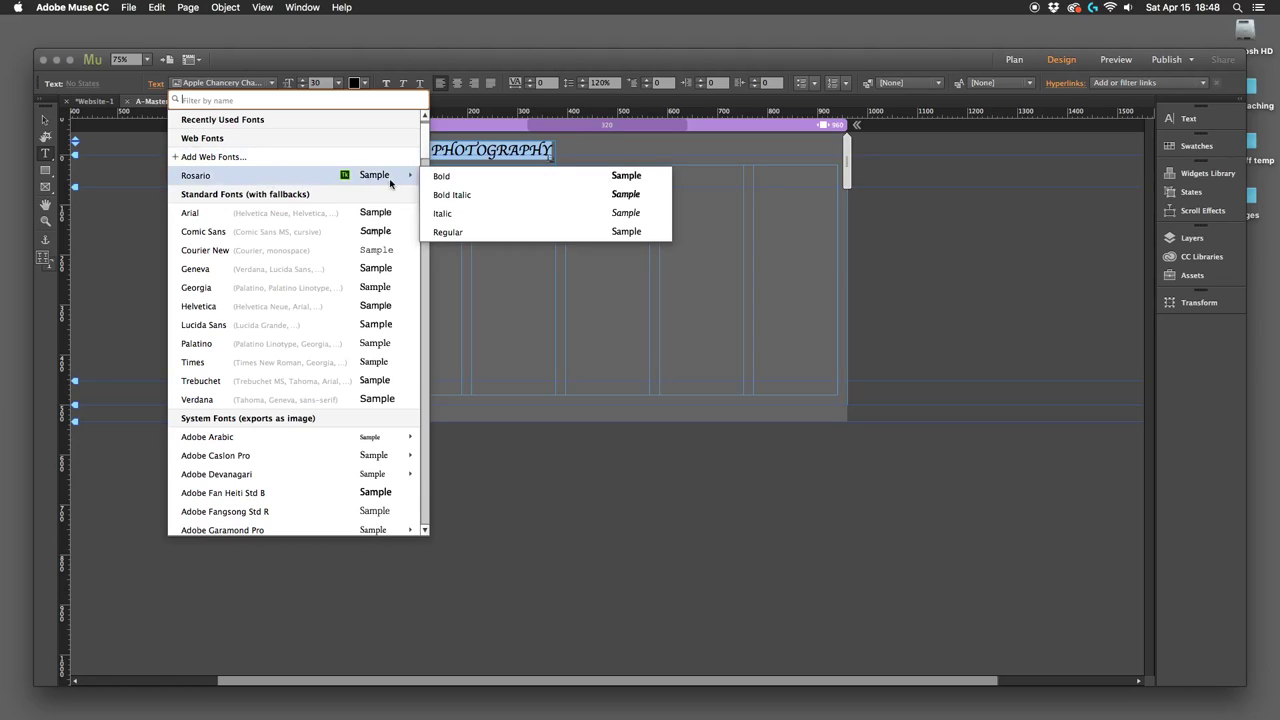
{"action": "left_click", "coordinate": [452, 232]}
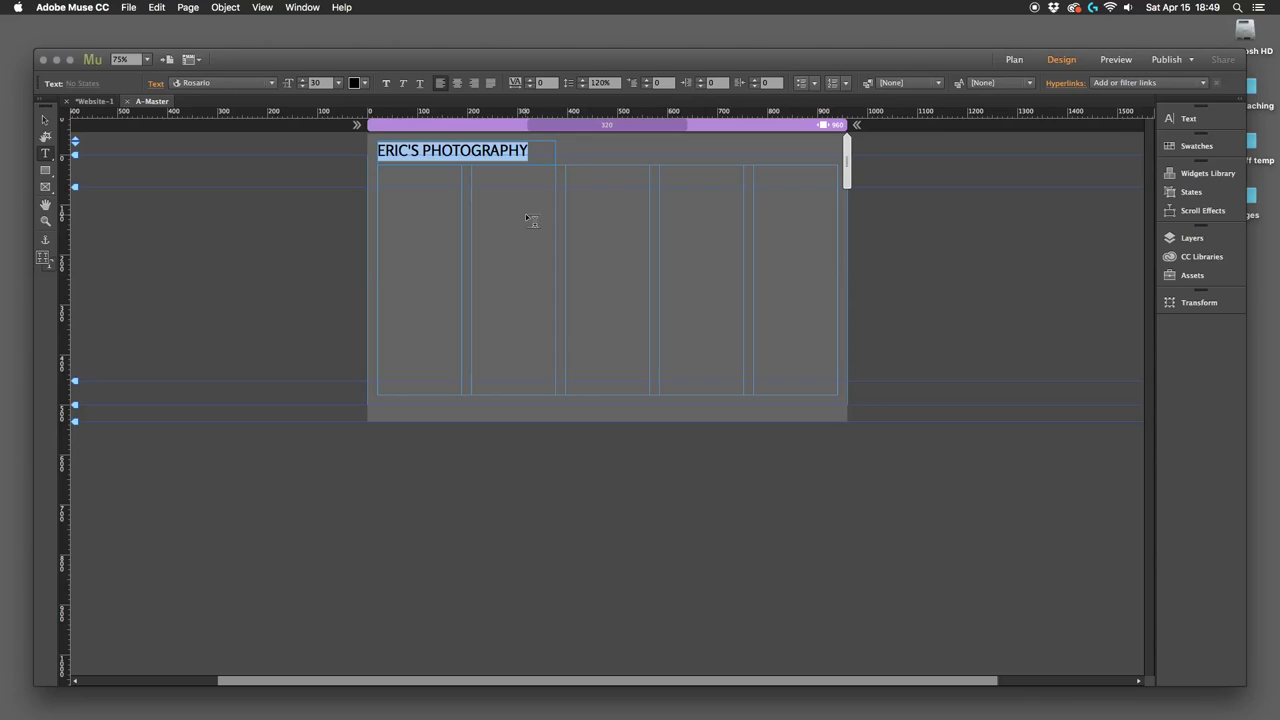
{"action": "left_click", "coordinate": [498, 153]}
{"action": "left_click_drag", "start_coordinate": [528, 151], "coordinate": [372, 150]}
Step: Return to the site plan, reopen A-Master to check the restyled header title, and close it again
{"action": "left_click", "coordinate": [96, 102]}
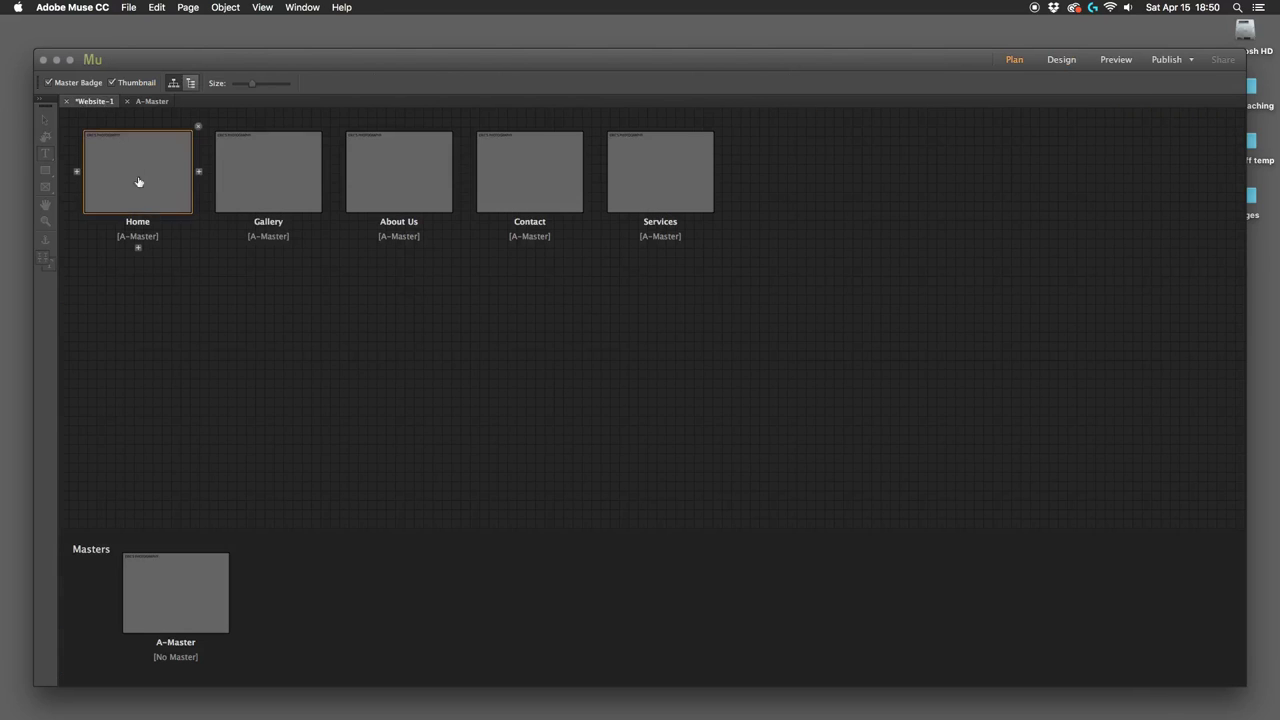
{"action": "left_click", "coordinate": [150, 102]}
{"action": "left_click", "coordinate": [100, 102]}
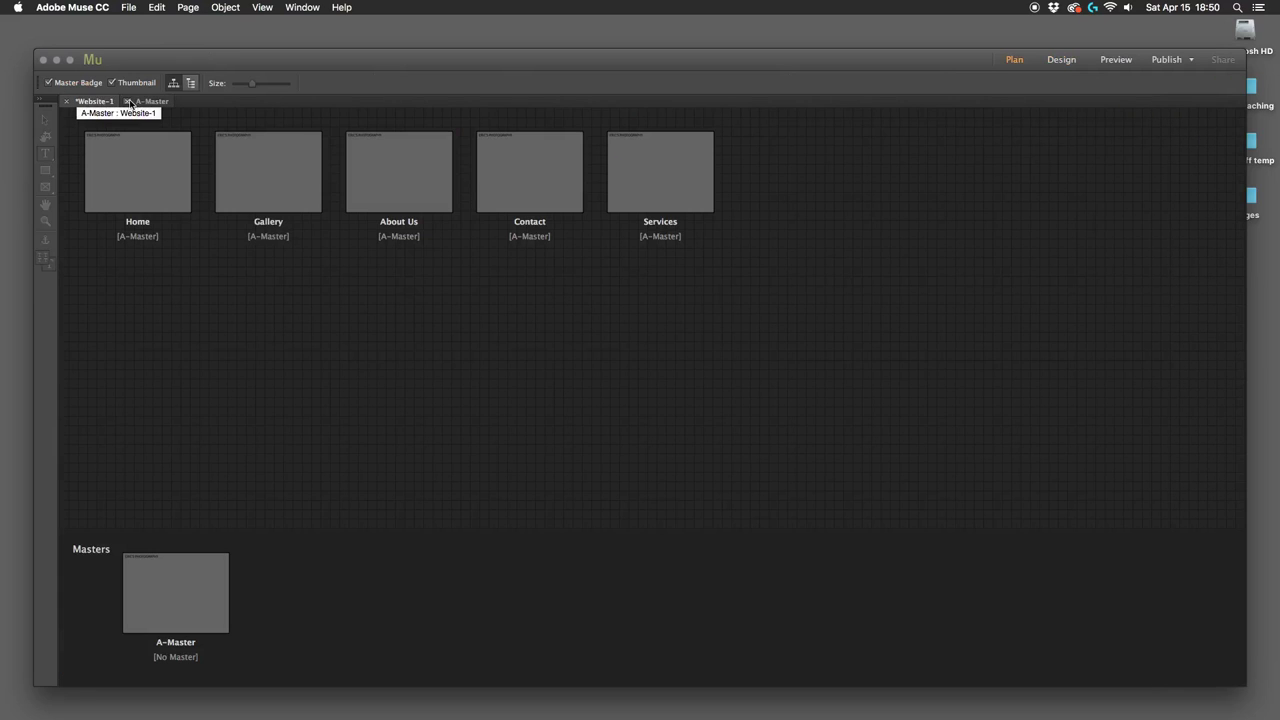
{"action": "left_click", "coordinate": [130, 103]}
{"action": "left_click", "coordinate": [128, 102]}
{"action": "left_click", "coordinate": [151, 583]}
{"action": "double_click", "coordinate": [166, 597]}
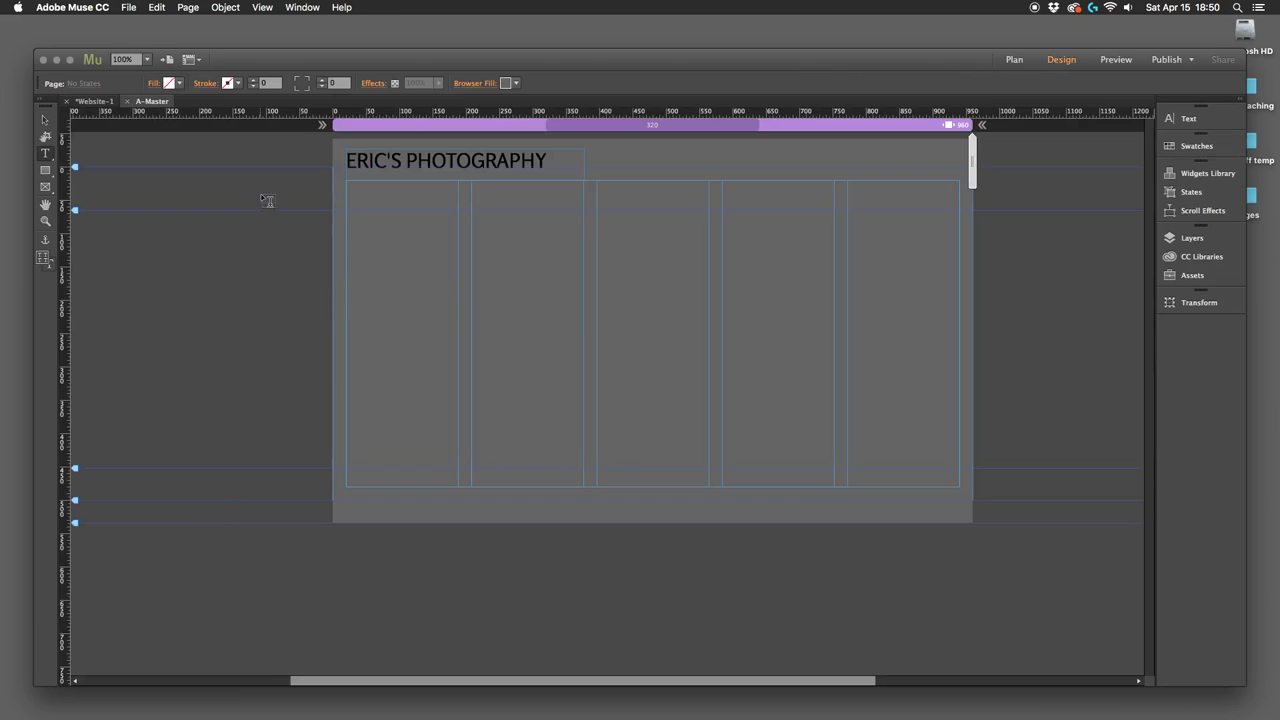
{"action": "left_click", "coordinate": [128, 102]}
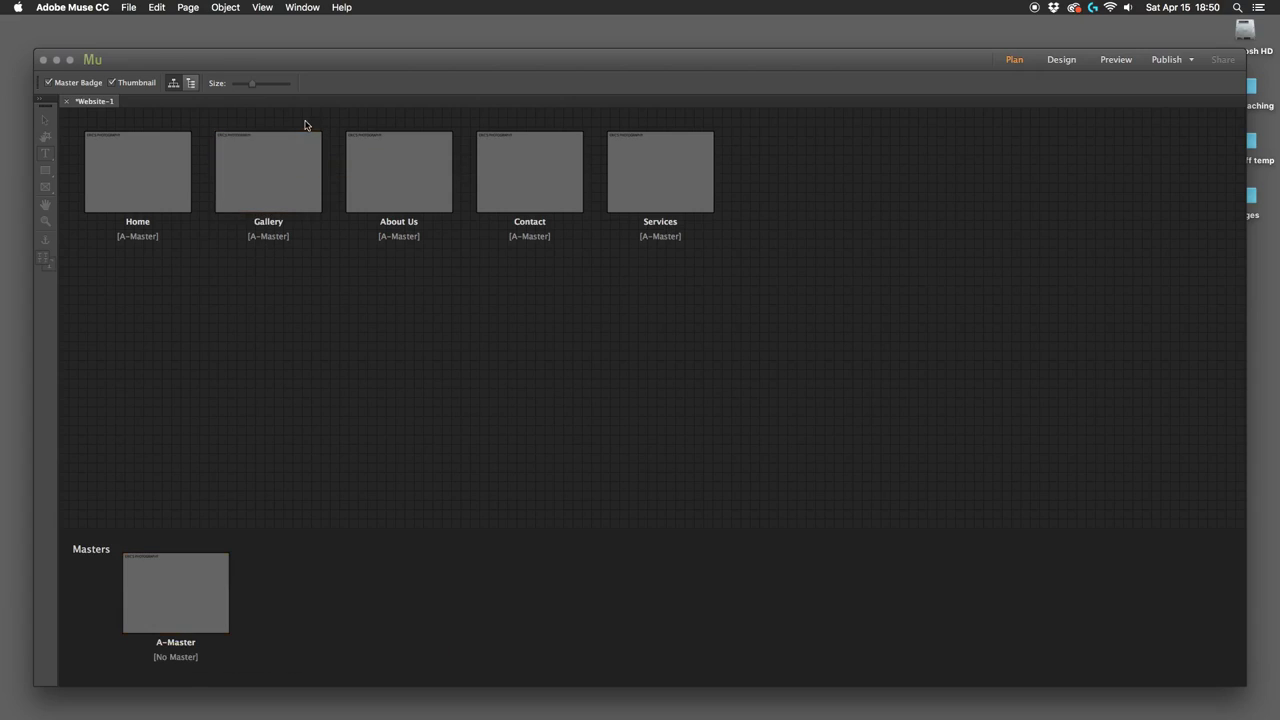
Step: Open the Home and Gallery pages to check the header title inherited from the master, and close both pages
{"action": "double_click", "coordinate": [157, 185]}
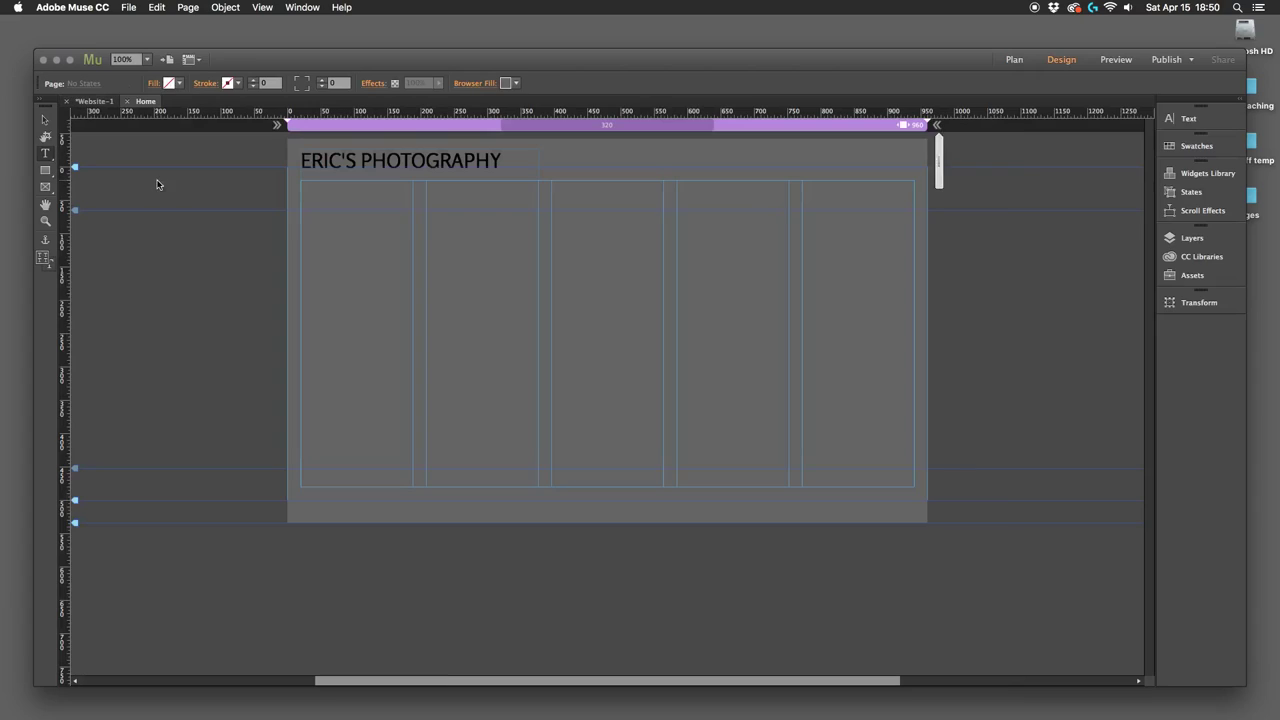
{"action": "left_click", "coordinate": [95, 102]}
{"action": "double_click", "coordinate": [229, 166]}
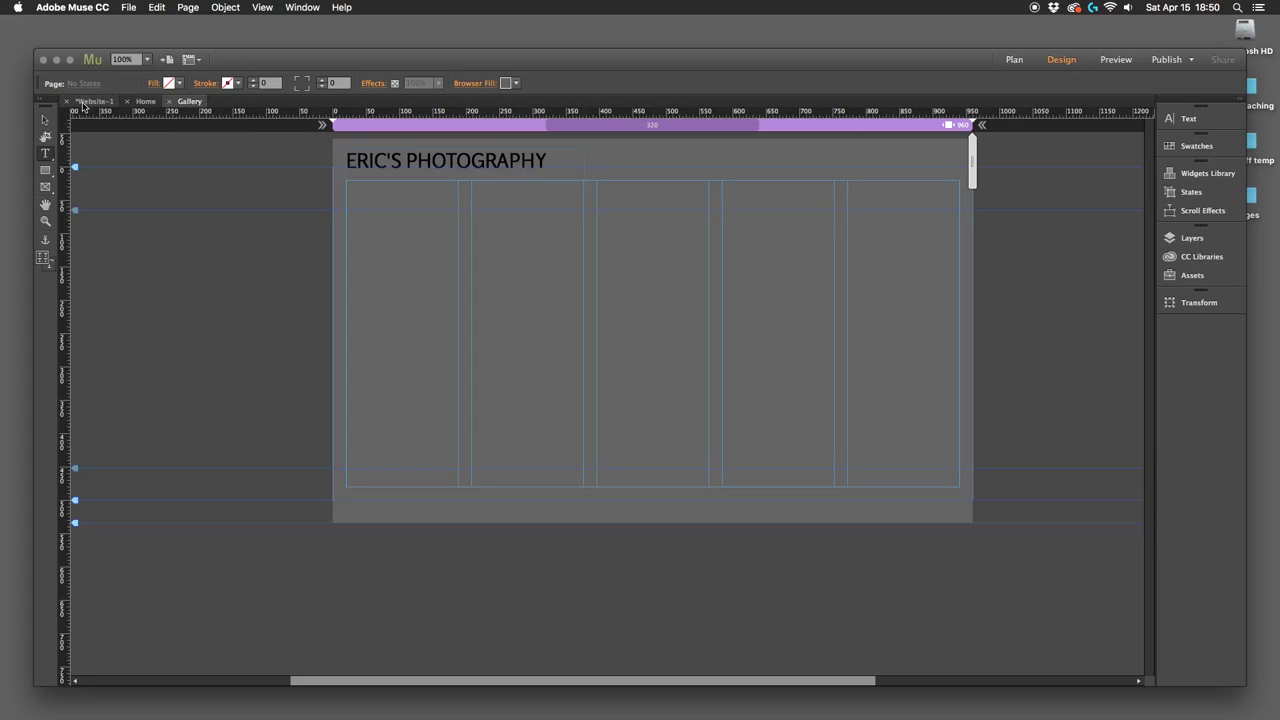
{"action": "left_click", "coordinate": [127, 102]}
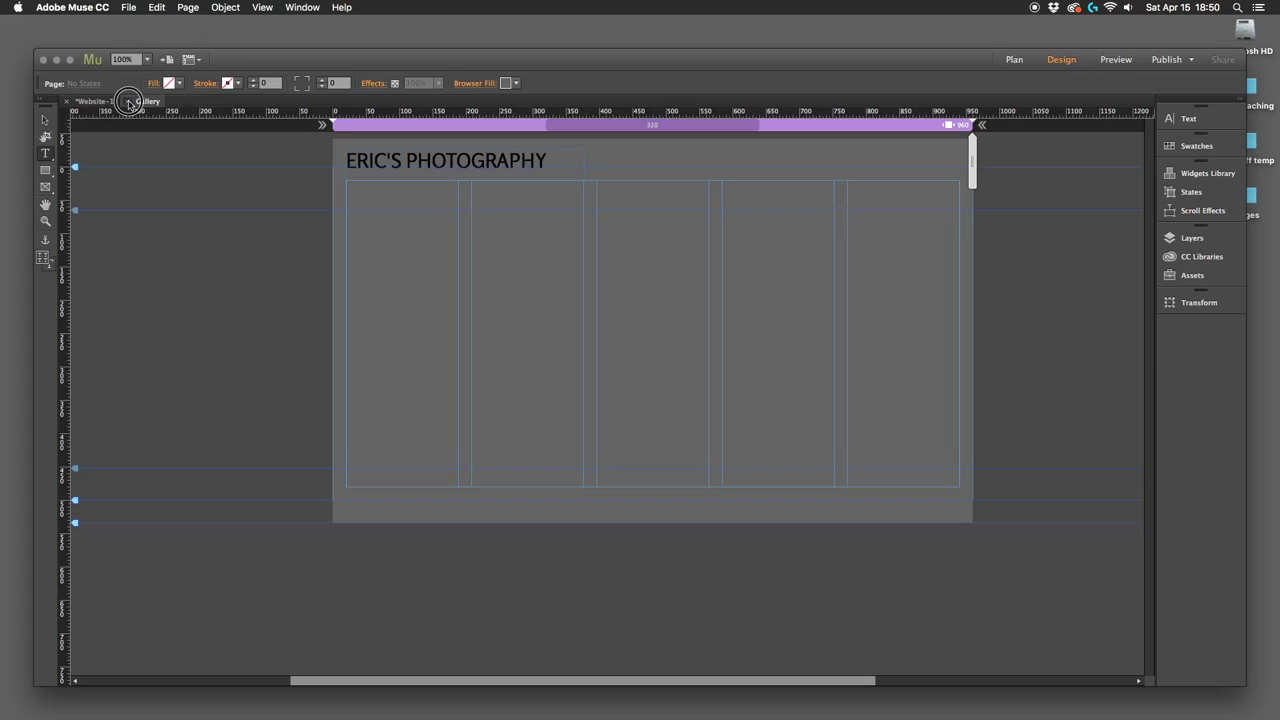
{"action": "left_click", "coordinate": [127, 102]}
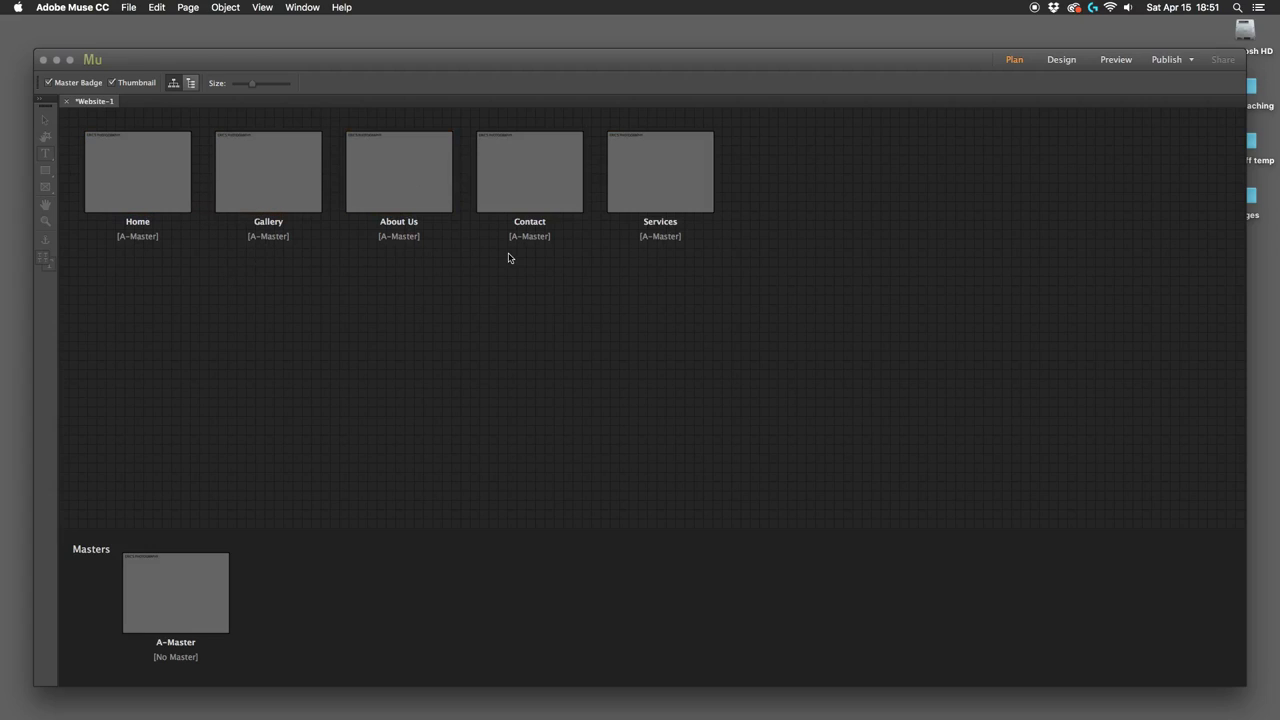
{"action": "mouse_move", "coordinate": [287, 62]}
{"action": "left_mouse_down"}
{"action": "mouse_move", "coordinate": [269, 50]}
{"action": "mouse_move", "coordinate": [282, 48]}
{"action": "left_mouse_up"}
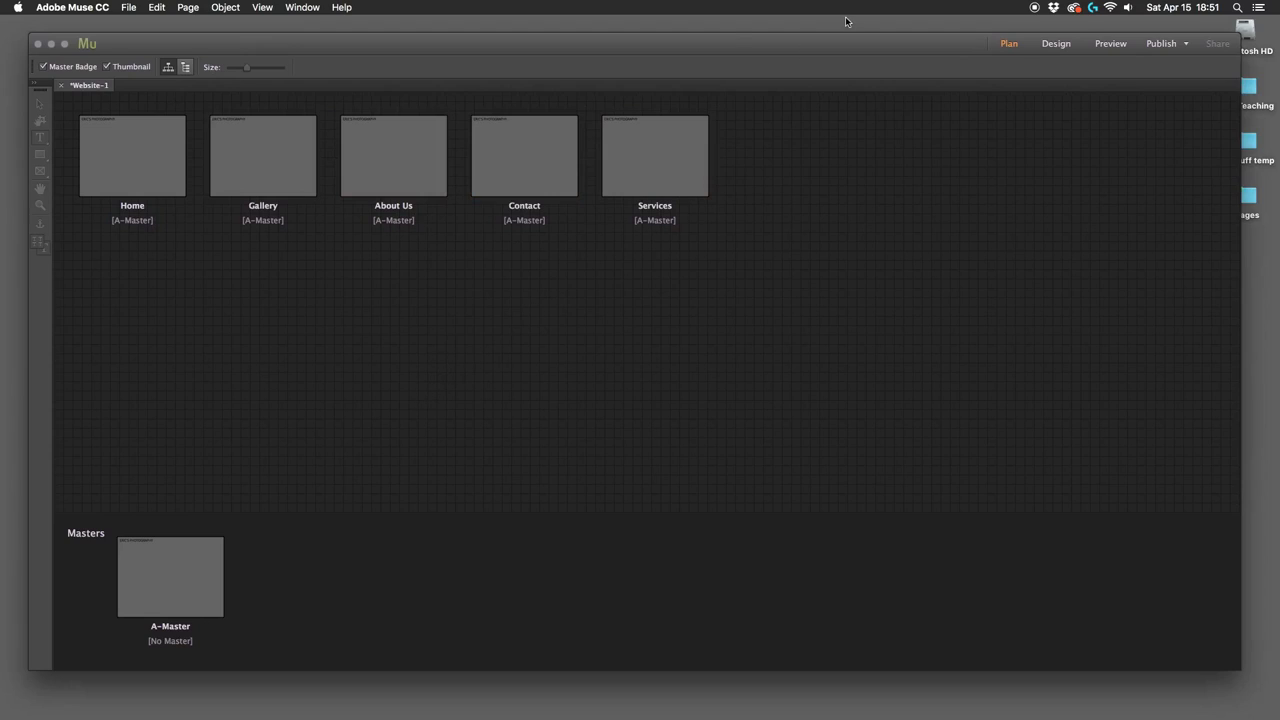
{"action": "left_click", "coordinate": [313, 6]}
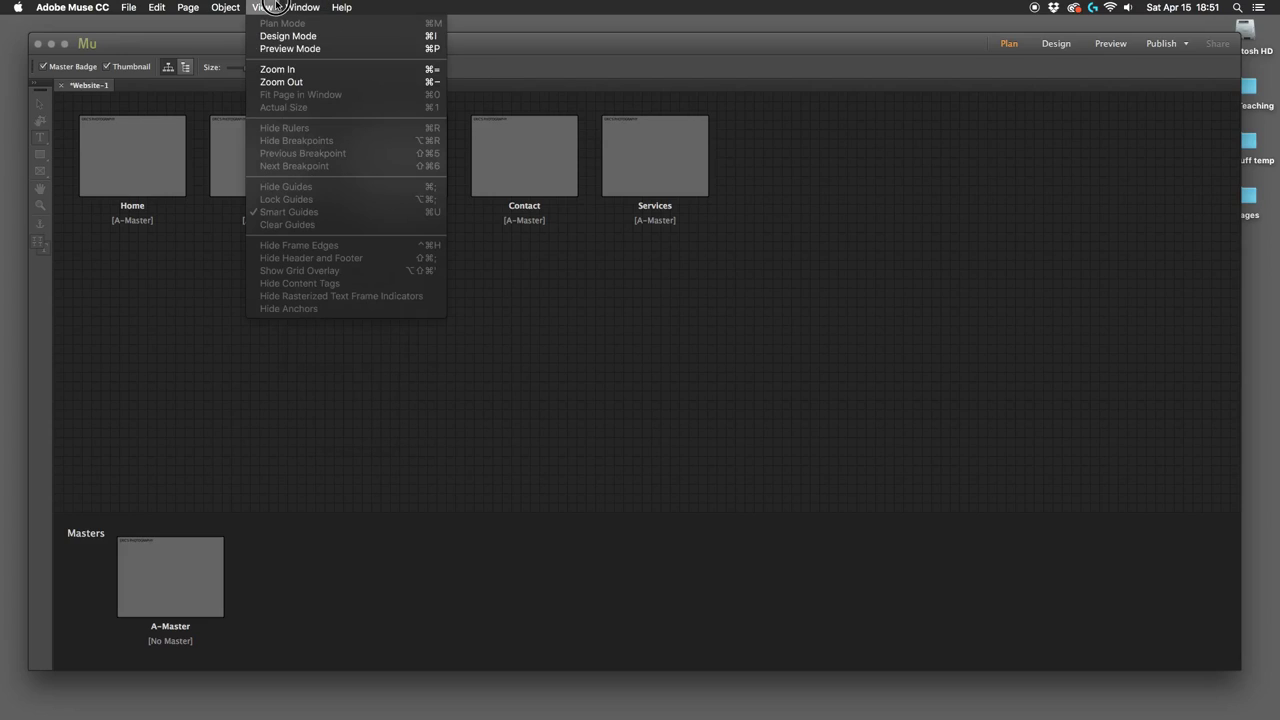
{"action": "left_click", "coordinate": [277, 5]}
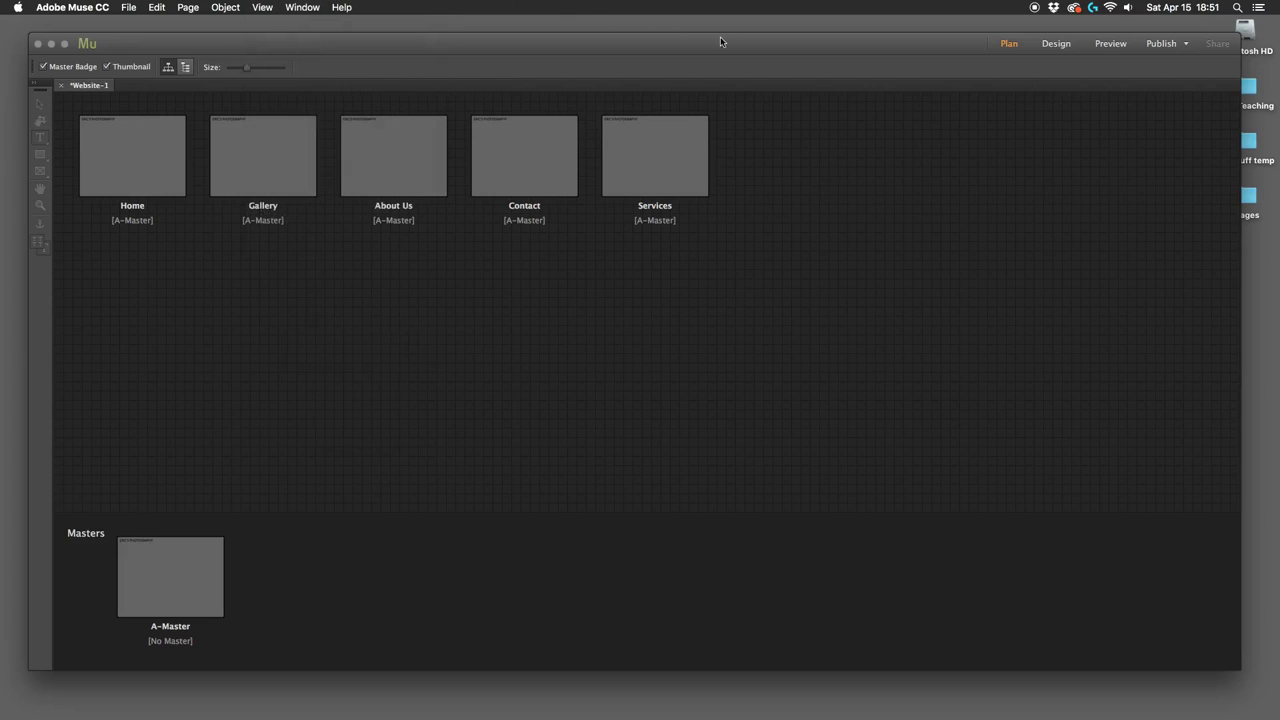
Step: Open the Home page in Design mode and find the Horizontal menu widget in the Widgets Library
{"action": "left_click", "coordinate": [1054, 48]}
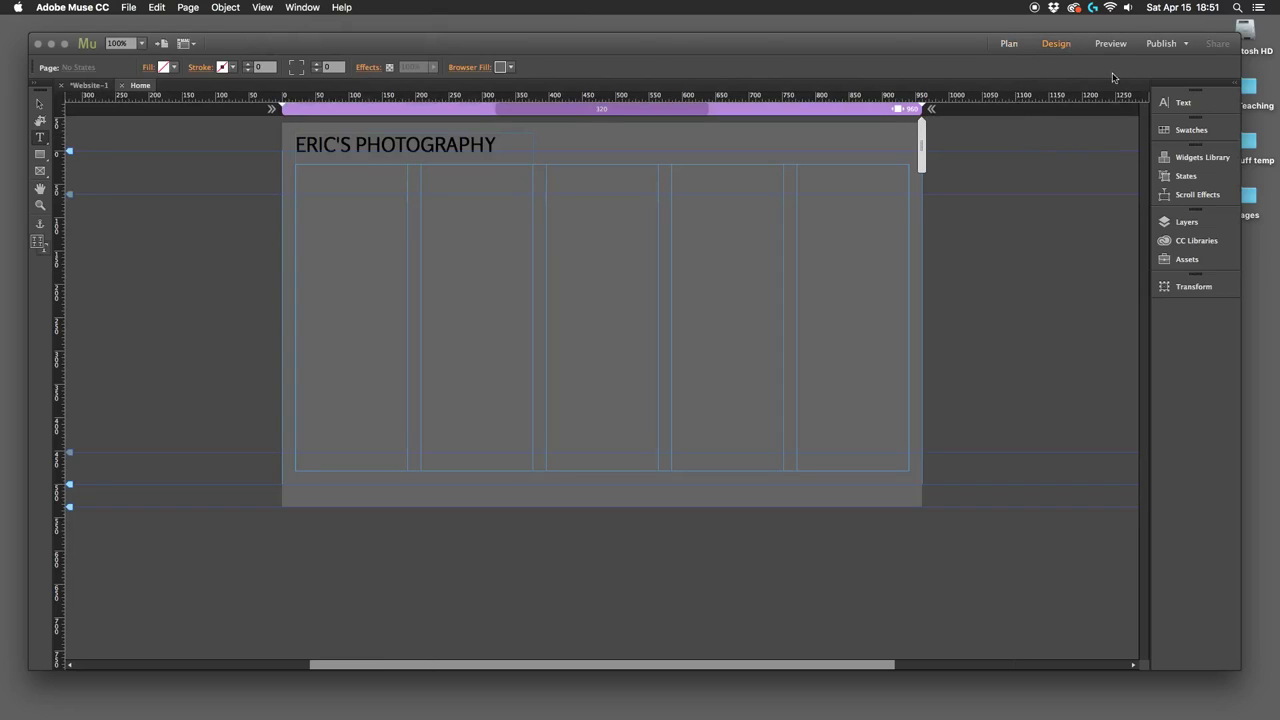
{"action": "left_click", "coordinate": [1190, 160]}
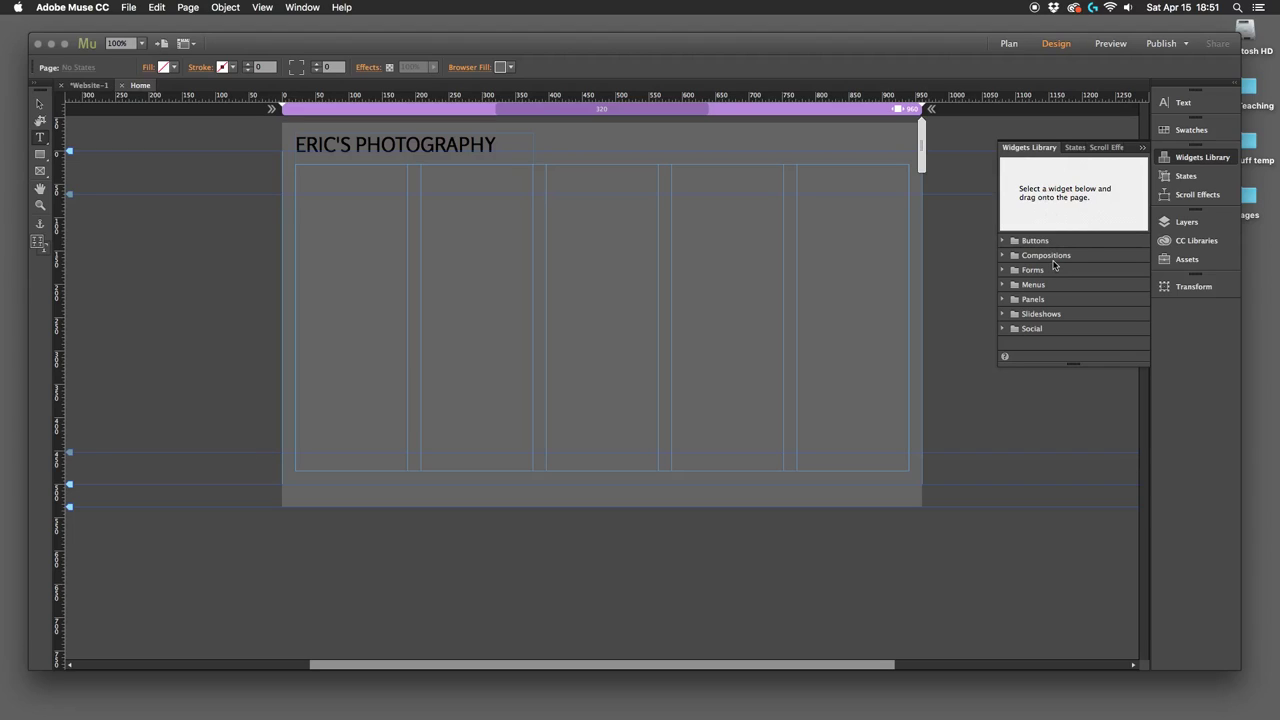
{"action": "left_click", "coordinate": [1004, 287]}
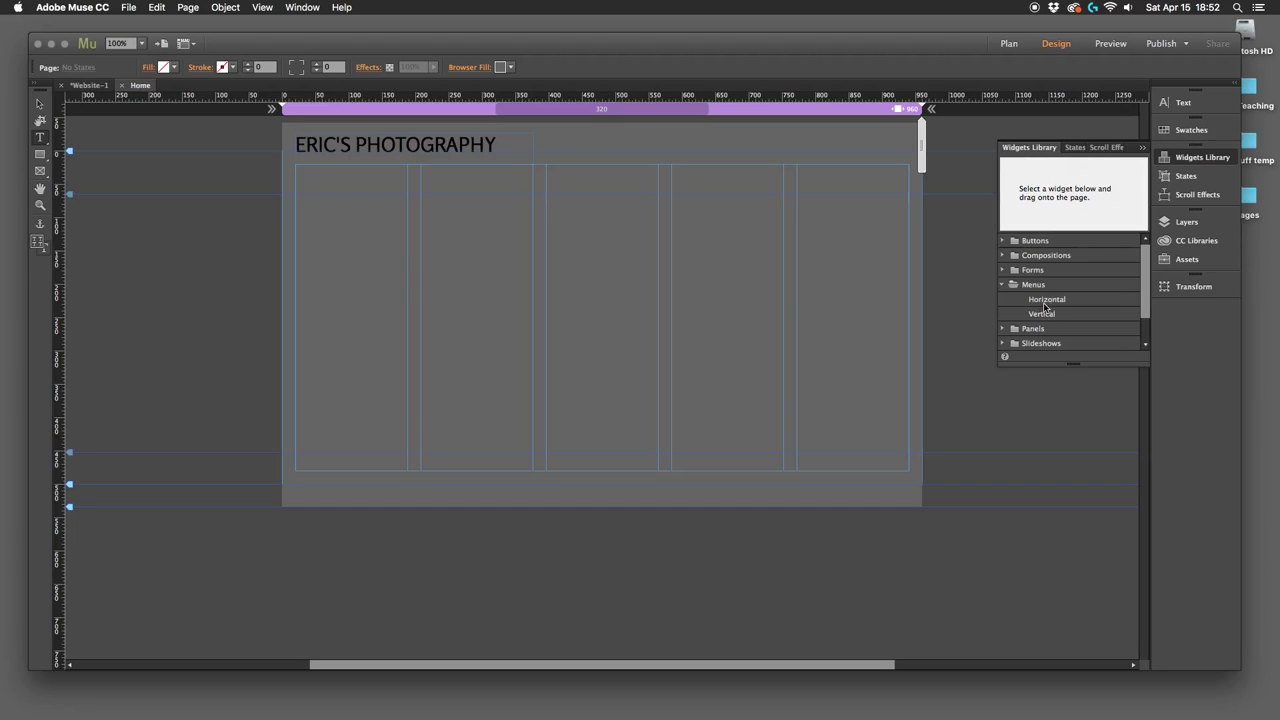
{"action": "left_click", "coordinate": [1044, 301]}
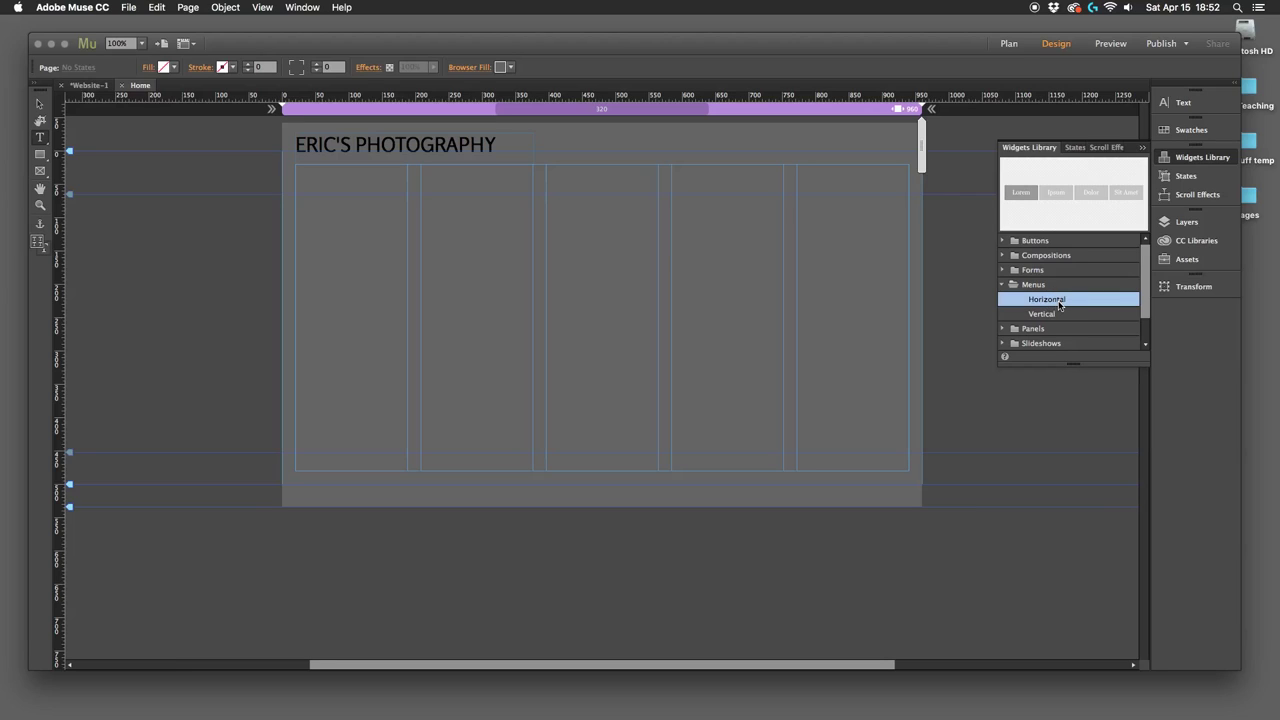
Step: Try placing a horizontal menu in the Home page header, ending at the last column's edge and widened to 544, and delete it
{"action": "left_click_drag", "start_coordinate": [1046, 302], "coordinate": [692, 148]}
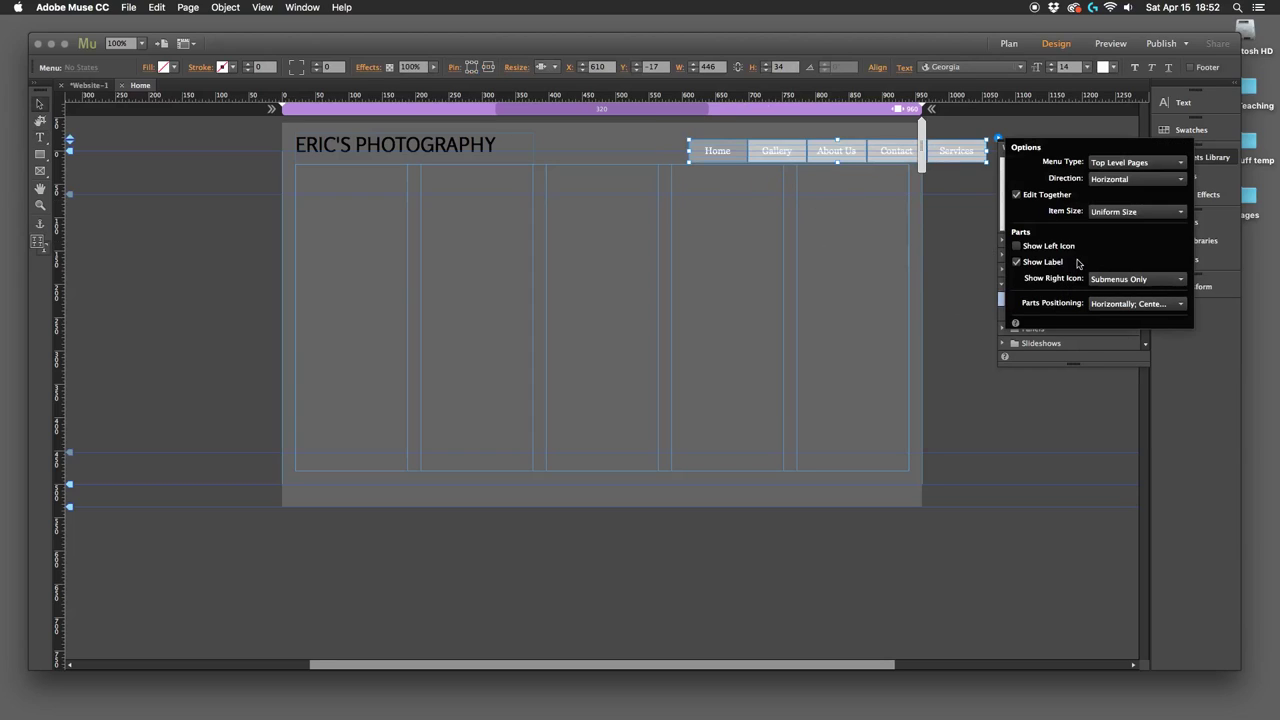
{"action": "left_click_drag", "start_coordinate": [834, 151], "coordinate": [756, 147]}
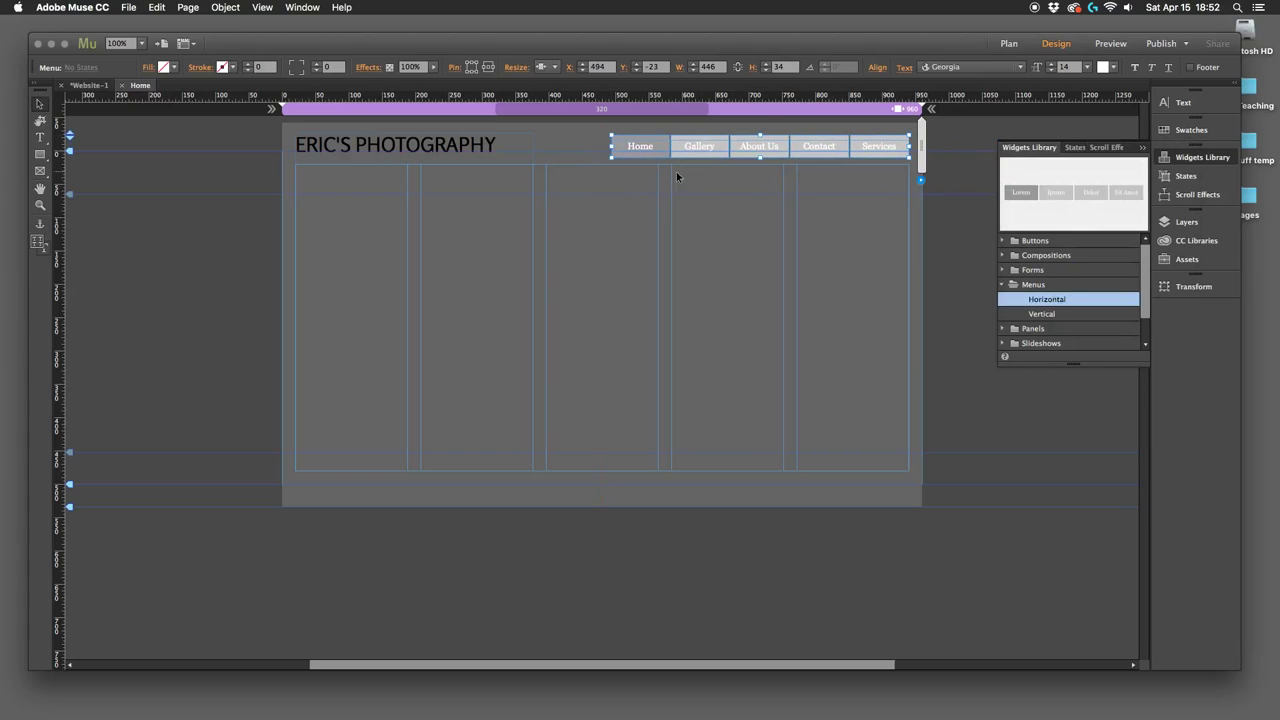
{"action": "left_click_drag", "start_coordinate": [612, 146], "coordinate": [547, 145]}
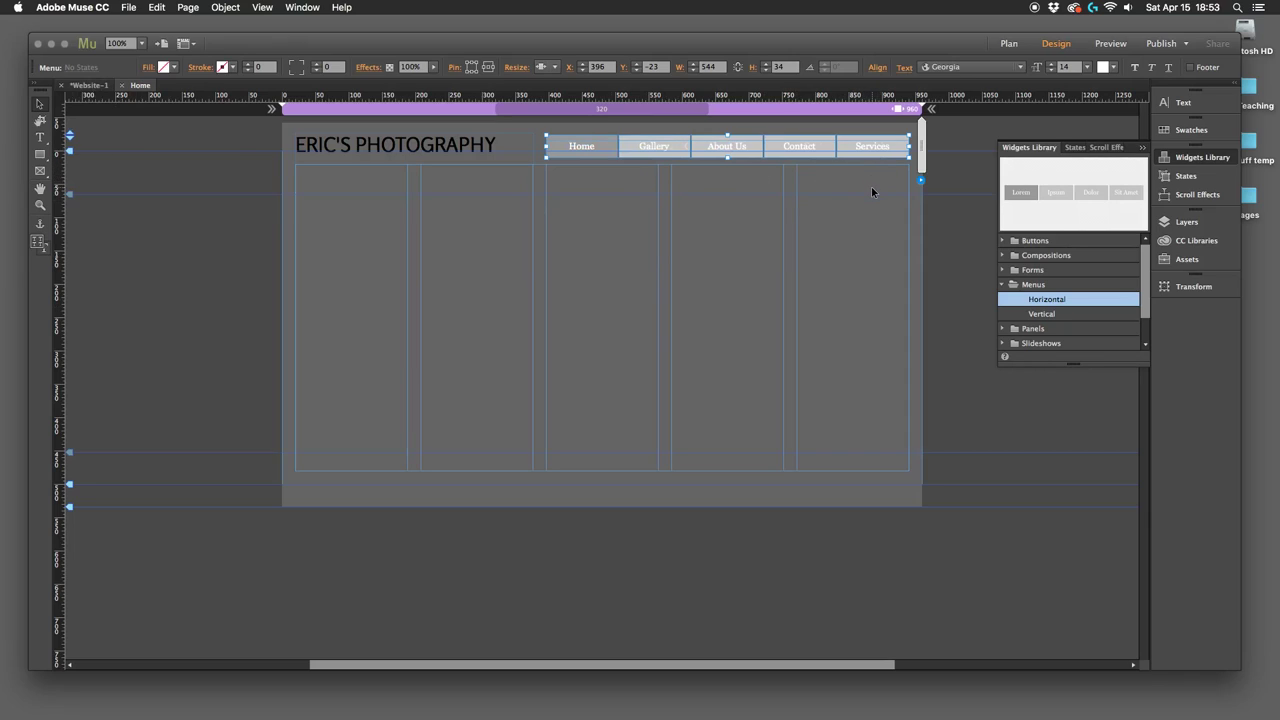
{"action": "key", "text": "Delete"}
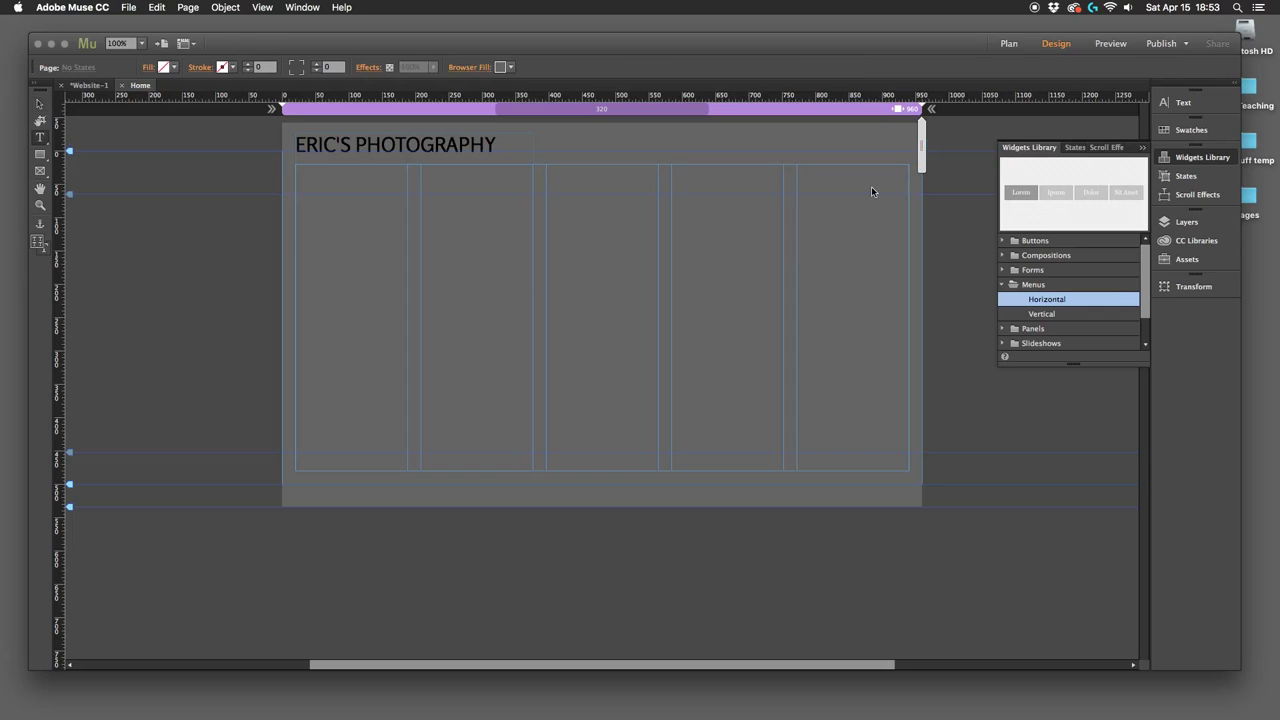
Step: Close Home, open A-Master and add a horizontal menu beside the header title, ending at the last column's edge and widened to 544
{"action": "left_click", "coordinate": [121, 86]}
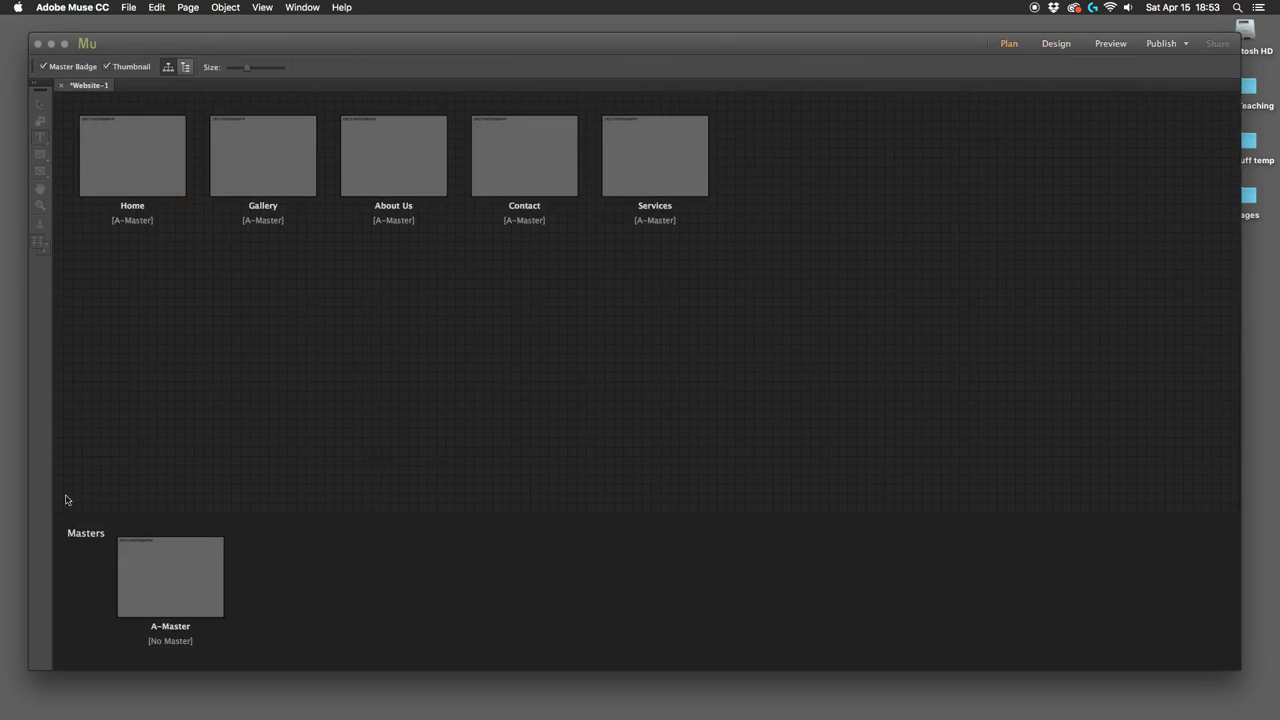
{"action": "double_click", "coordinate": [168, 582]}
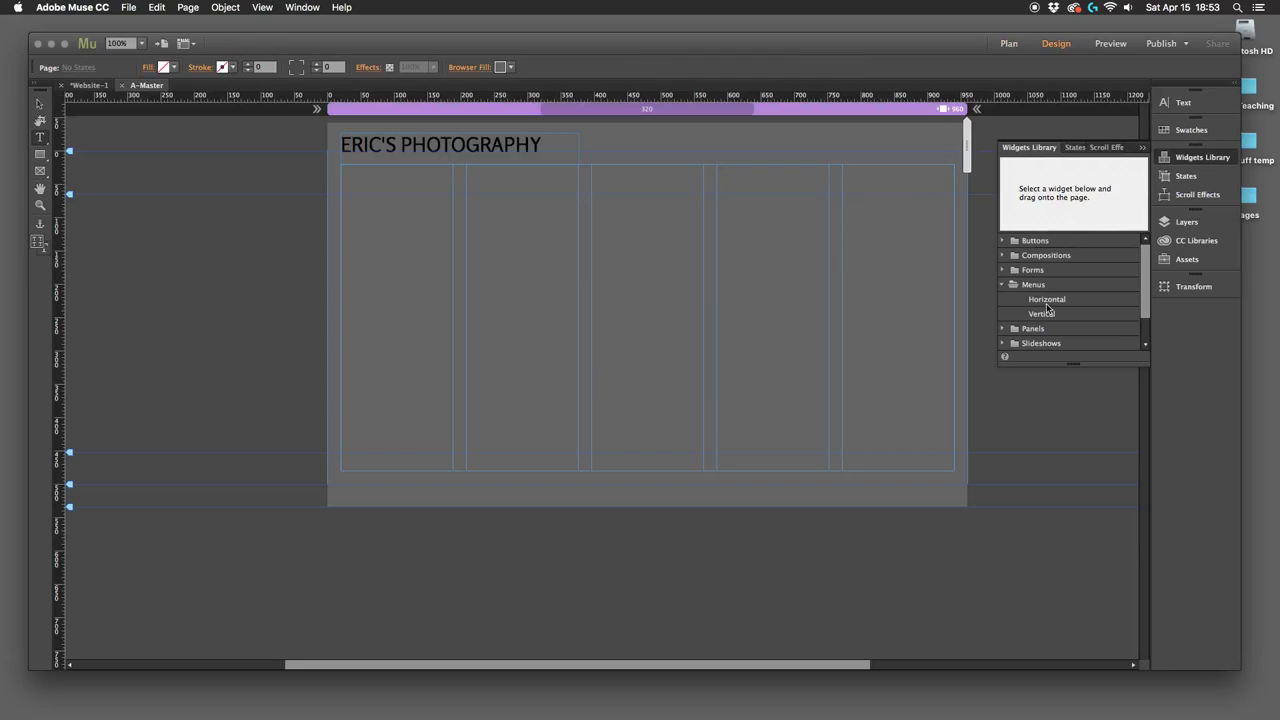
{"action": "left_click_drag", "start_coordinate": [1046, 300], "coordinate": [740, 146]}
{"action": "left_click_drag", "start_coordinate": [862, 157], "coordinate": [784, 162]}
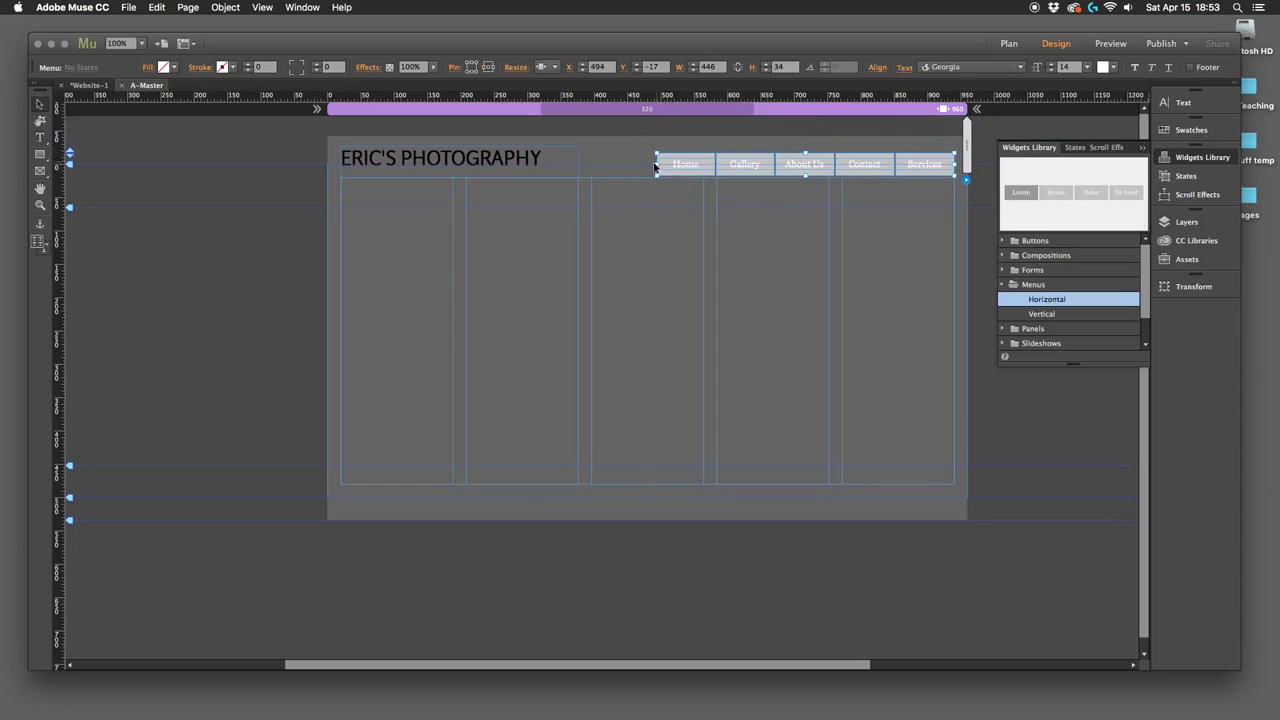
{"action": "left_click_drag", "start_coordinate": [658, 164], "coordinate": [592, 164]}
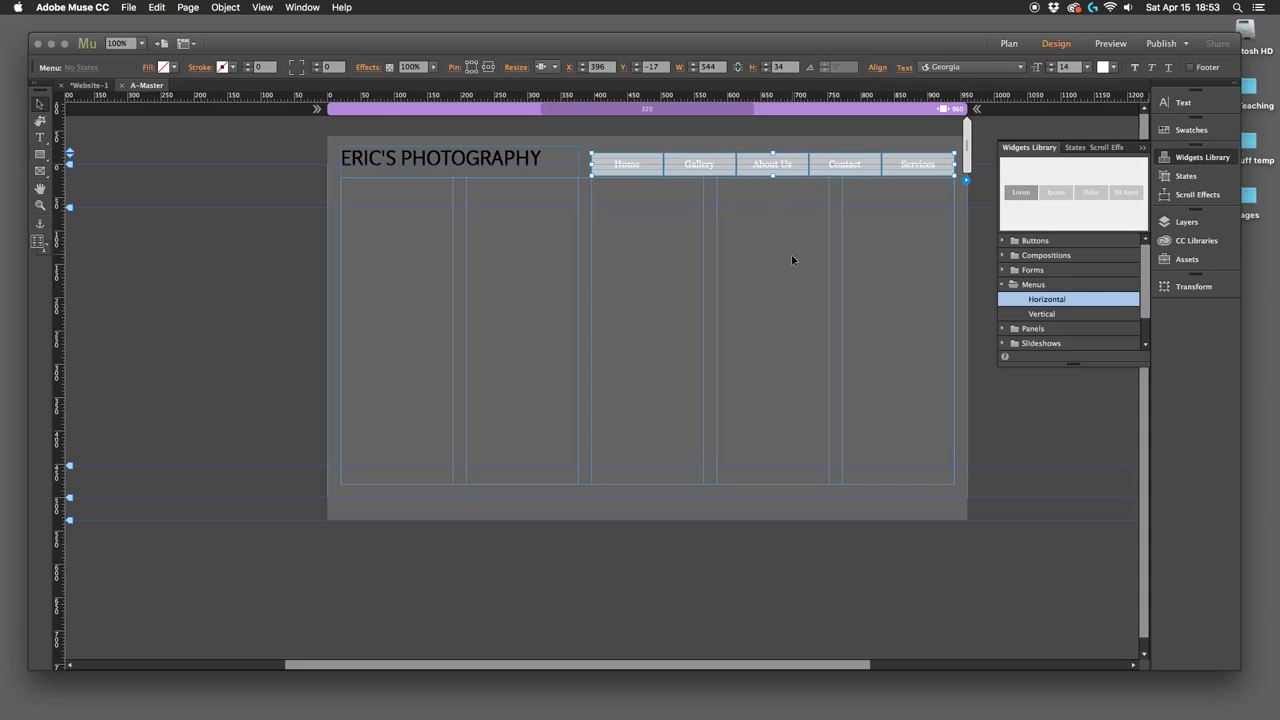
Step: Return to the site plan to check the menu on all pages, and preview the whole site in the browser
{"action": "left_click", "coordinate": [89, 86]}
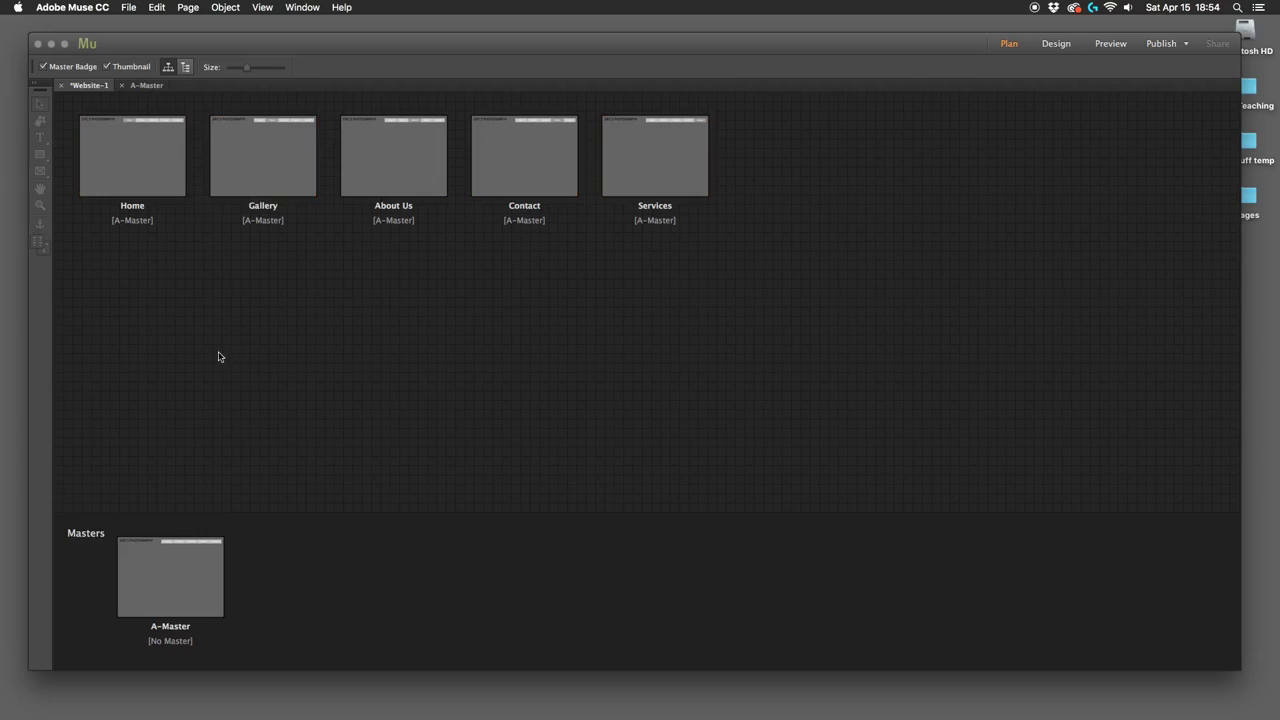
{"action": "left_click", "coordinate": [131, 7]}
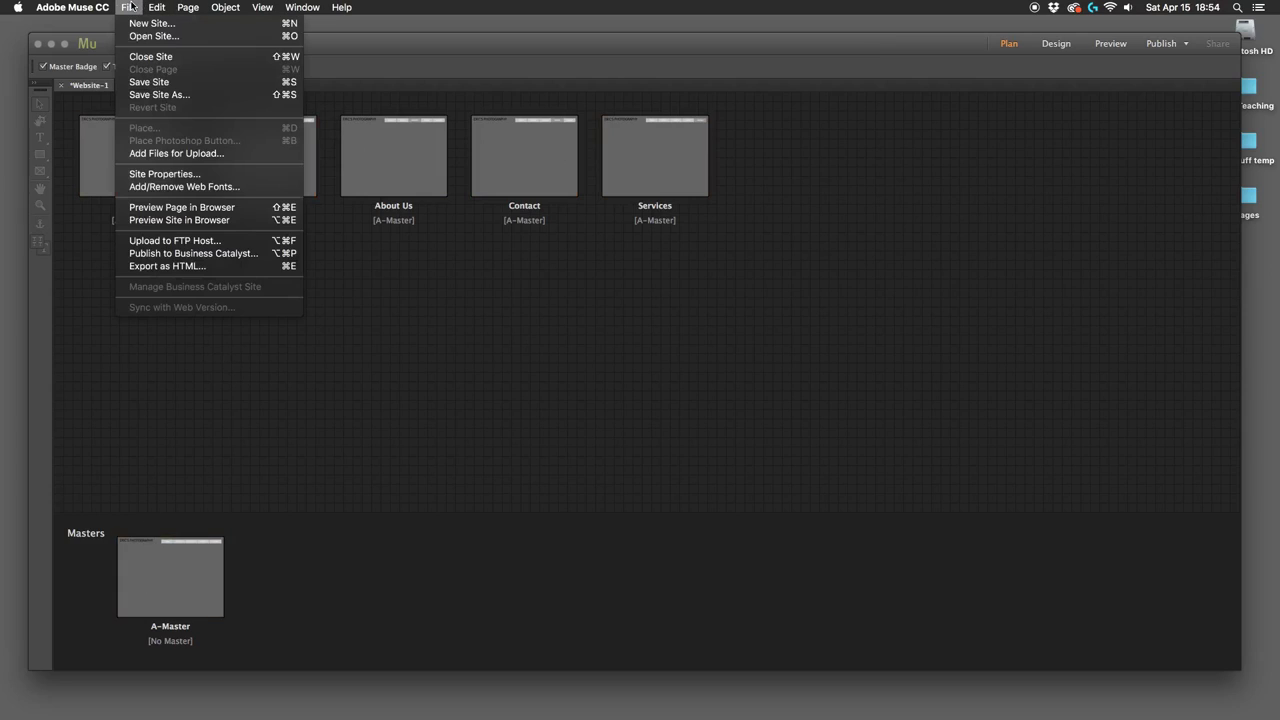
{"action": "left_click", "coordinate": [182, 221]}
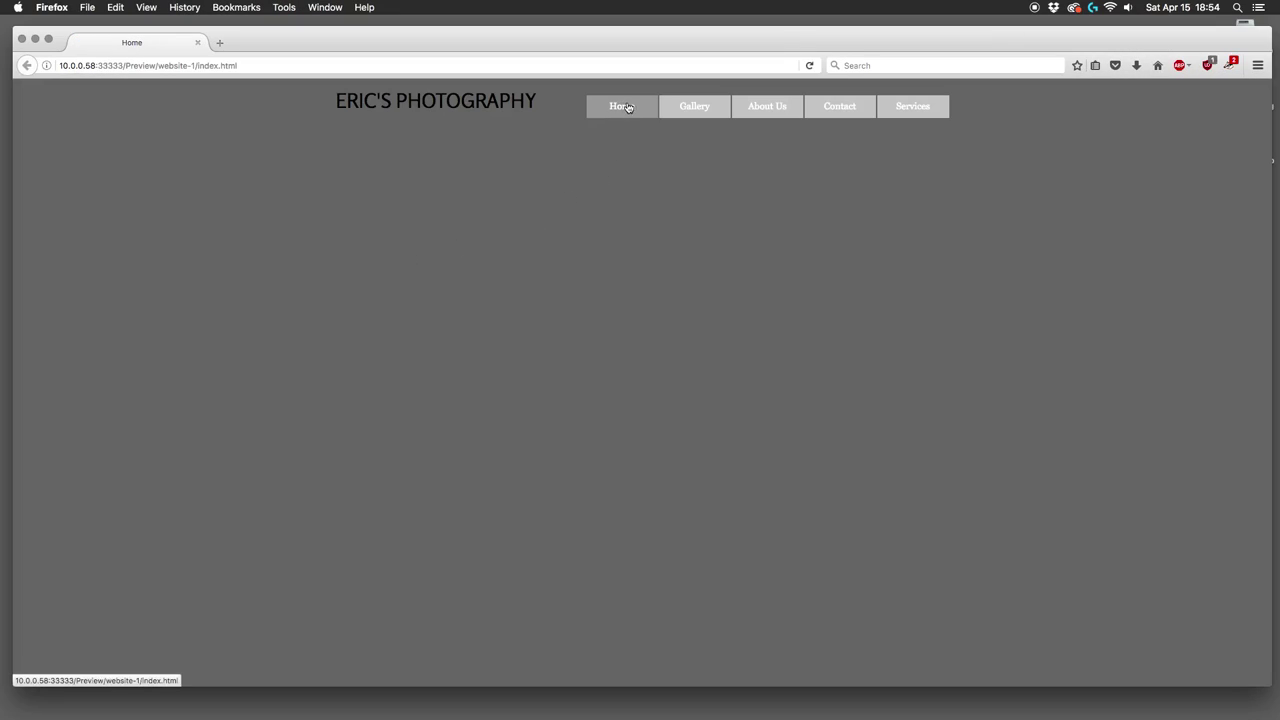
Step: Test the previewed site's navigation menu by following its Gallery, About Us, Contact and Services links
{"action": "left_click", "coordinate": [695, 116]}
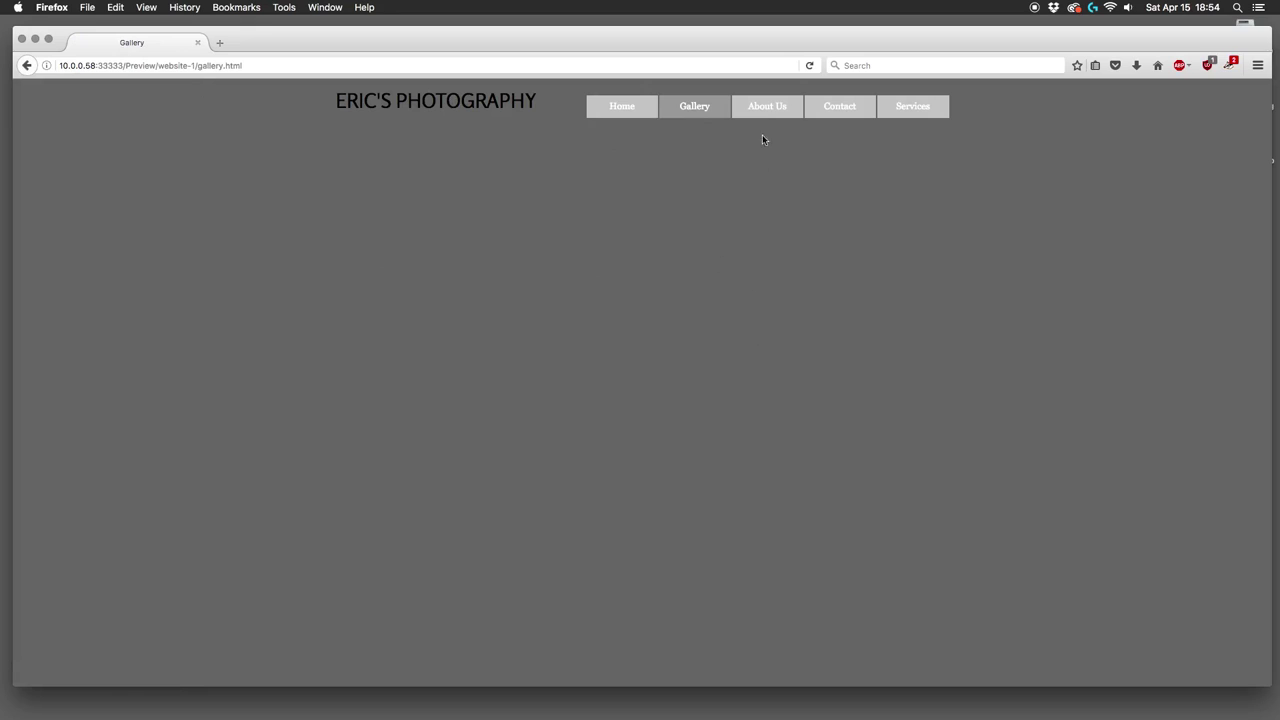
{"action": "left_click", "coordinate": [774, 106]}
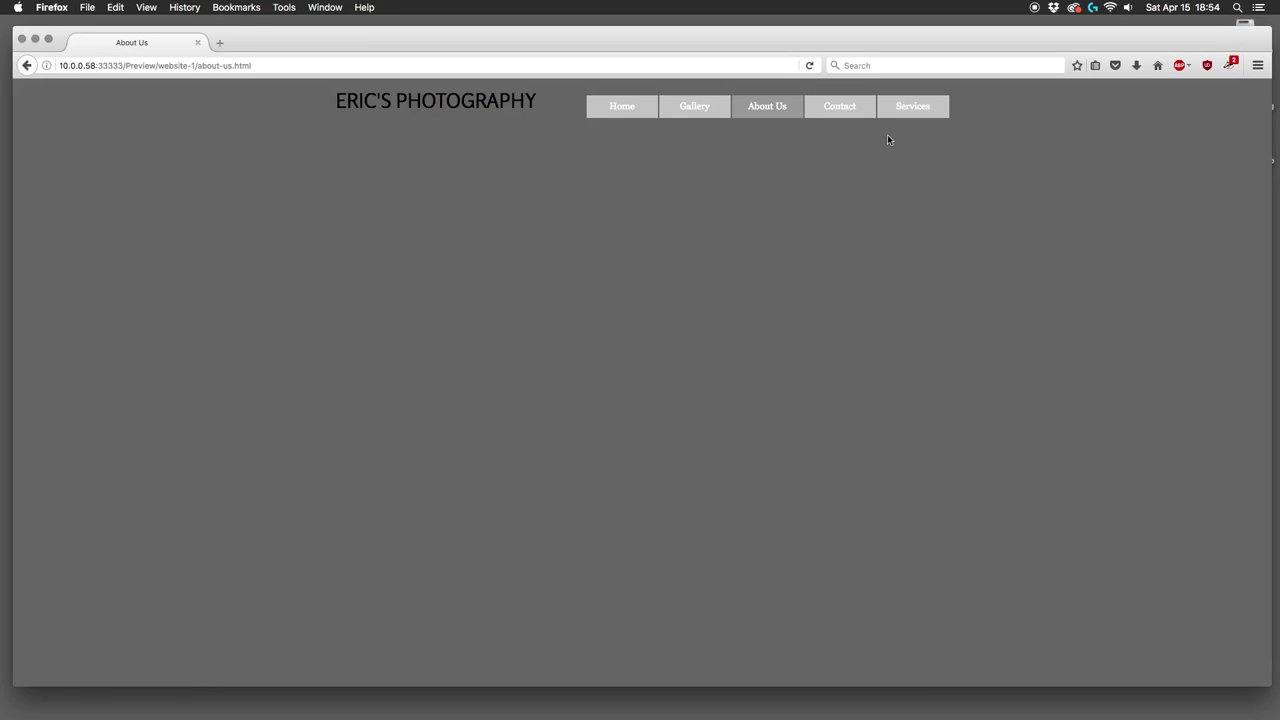
{"action": "left_click", "coordinate": [848, 108]}
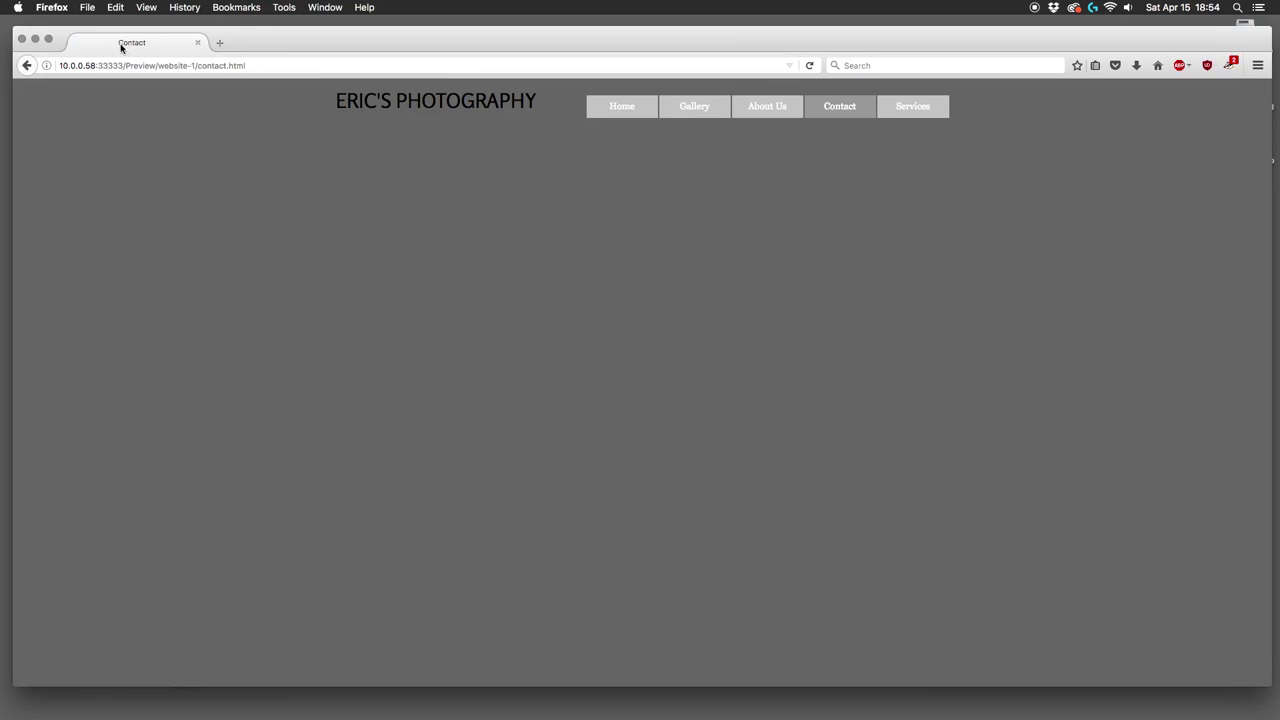
{"action": "left_click", "coordinate": [903, 106]}
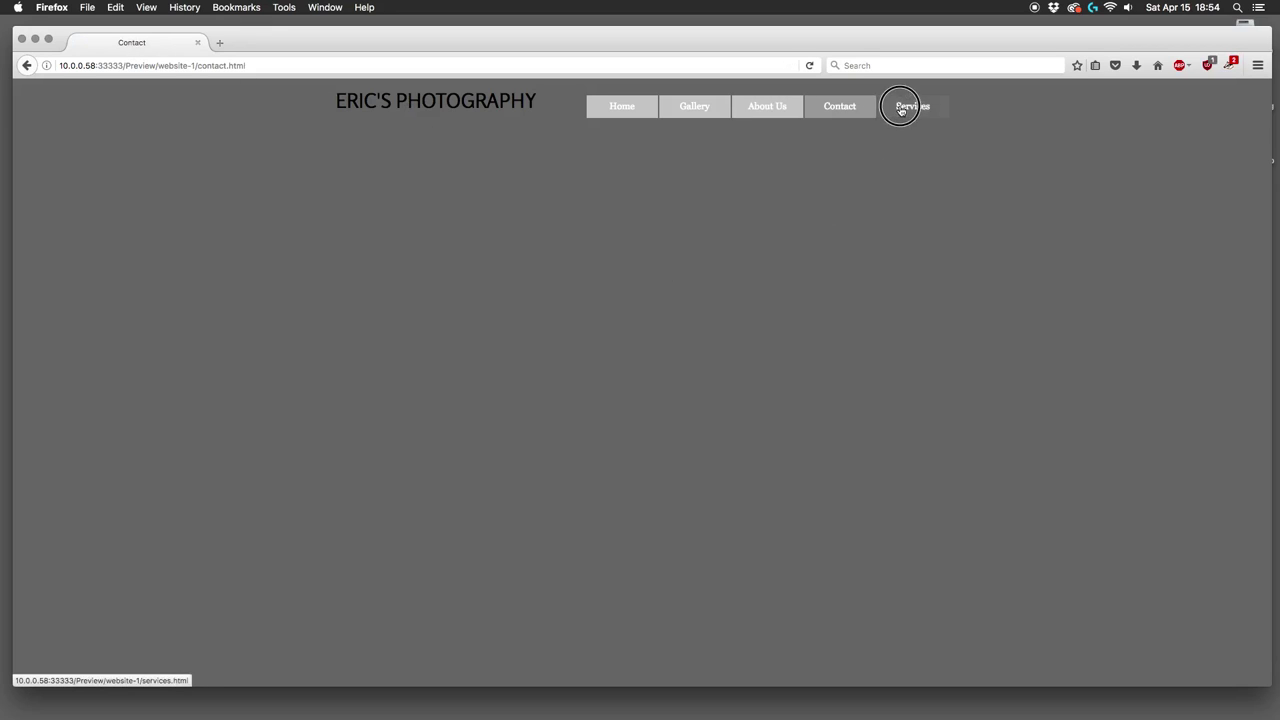
Step: Close the browser preview, try nesting the Contact and Services pages under About Us in the site plan, and undo the nesting
{"action": "left_click", "coordinate": [21, 39]}
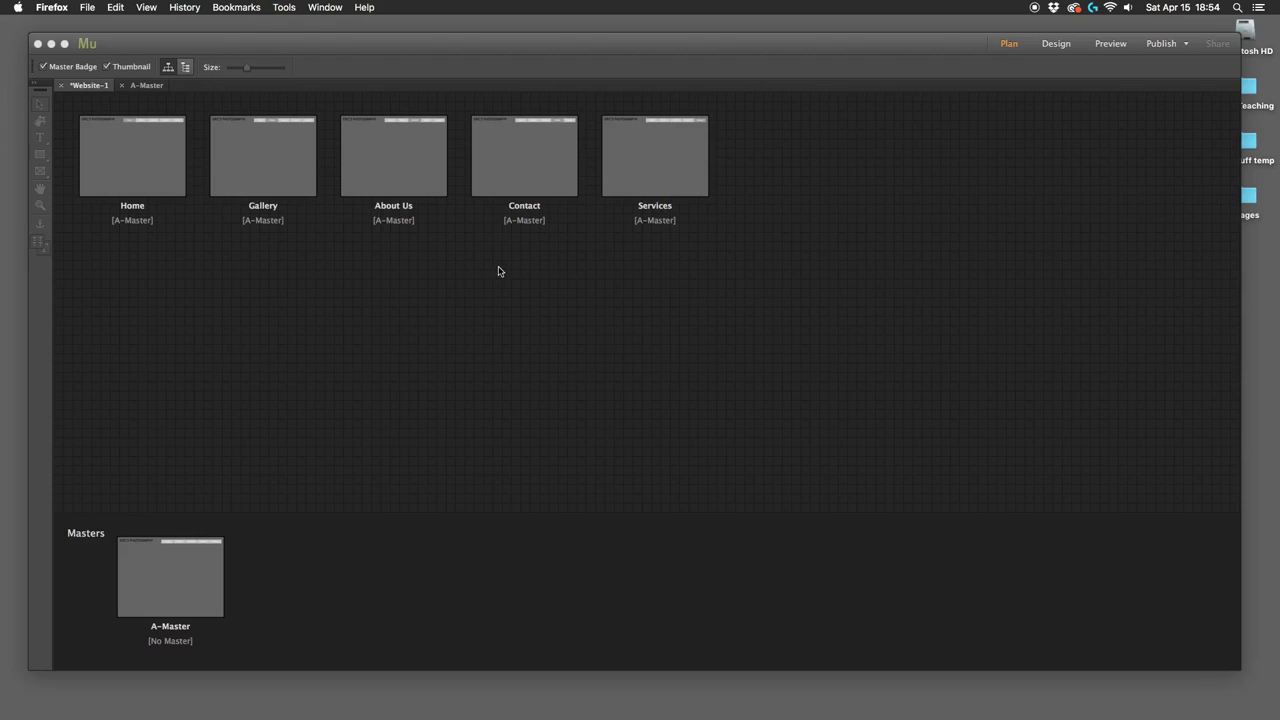
{"action": "left_click", "coordinate": [461, 50]}
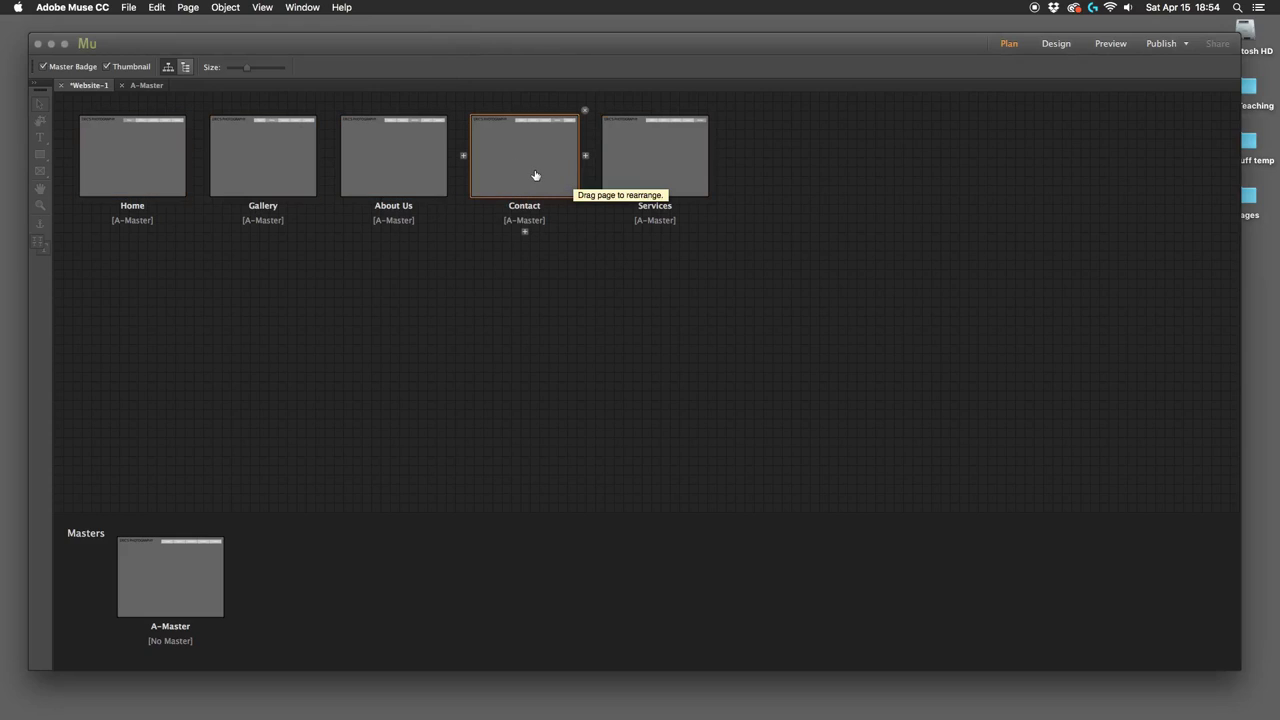
{"action": "left_click_drag", "start_coordinate": [524, 172], "coordinate": [403, 214]}
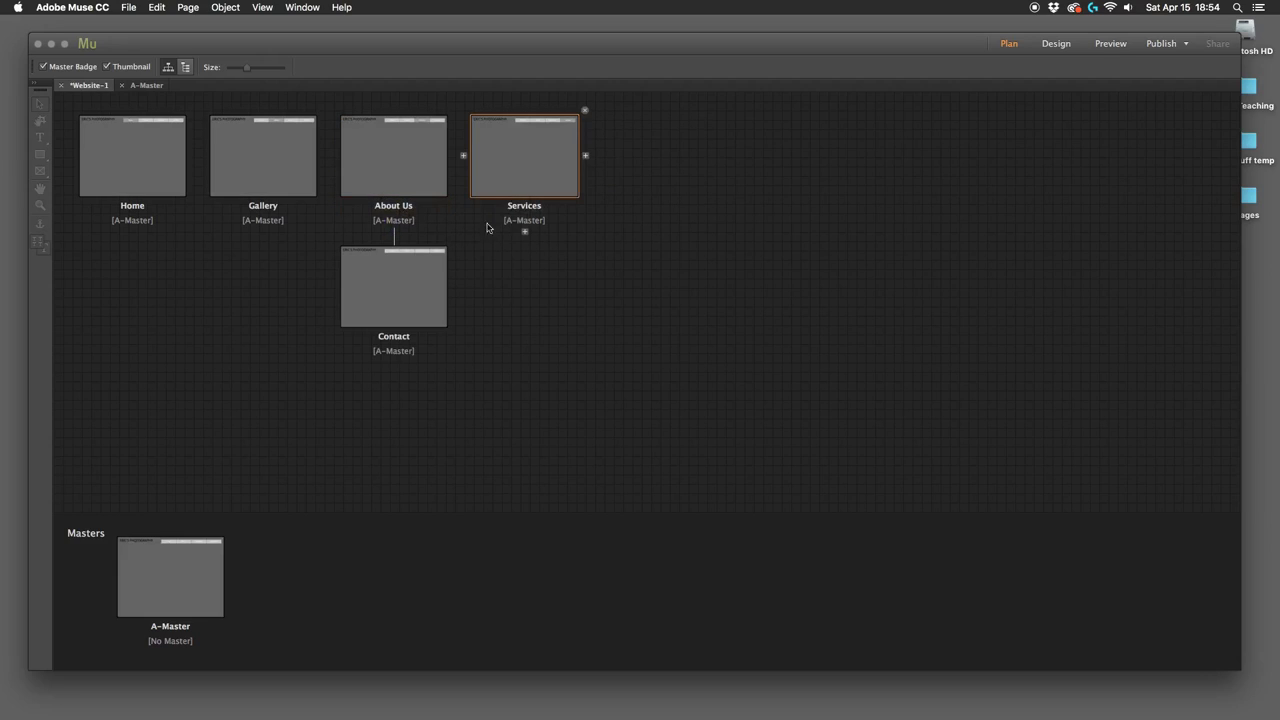
{"action": "left_click_drag", "start_coordinate": [521, 162], "coordinate": [425, 200]}
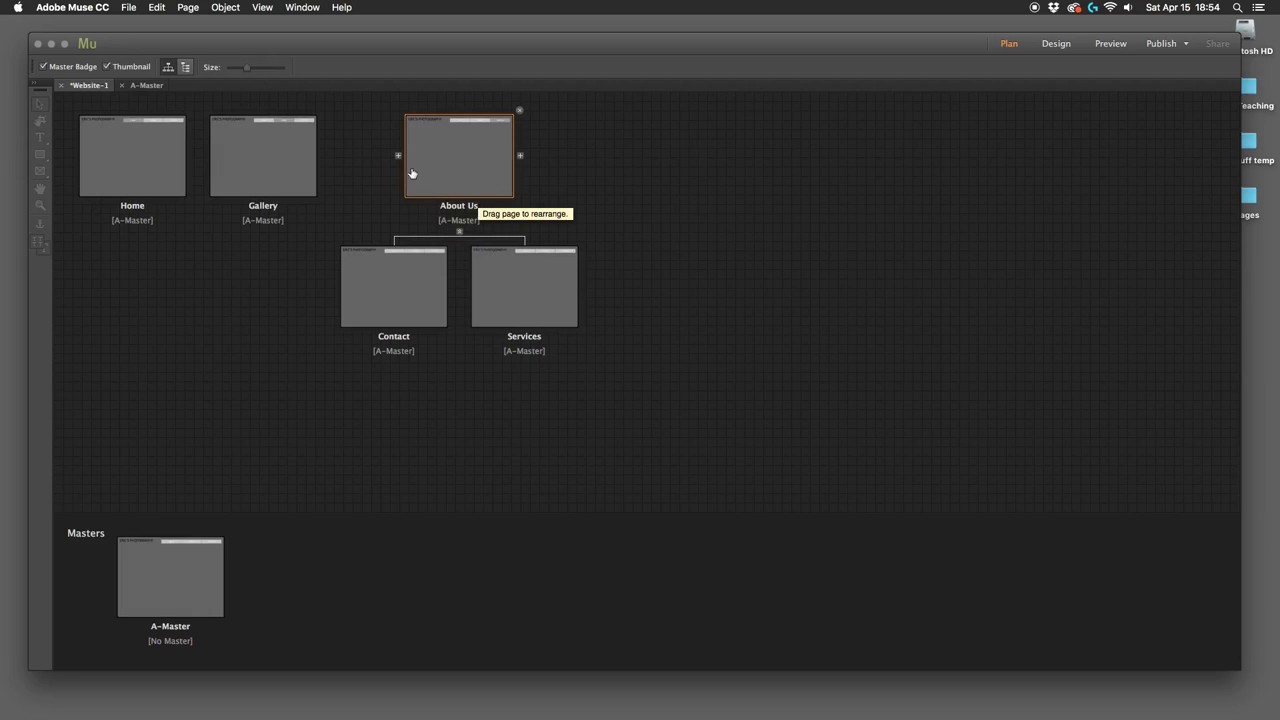
{"action": "mouse_move", "coordinate": [188, 165]}
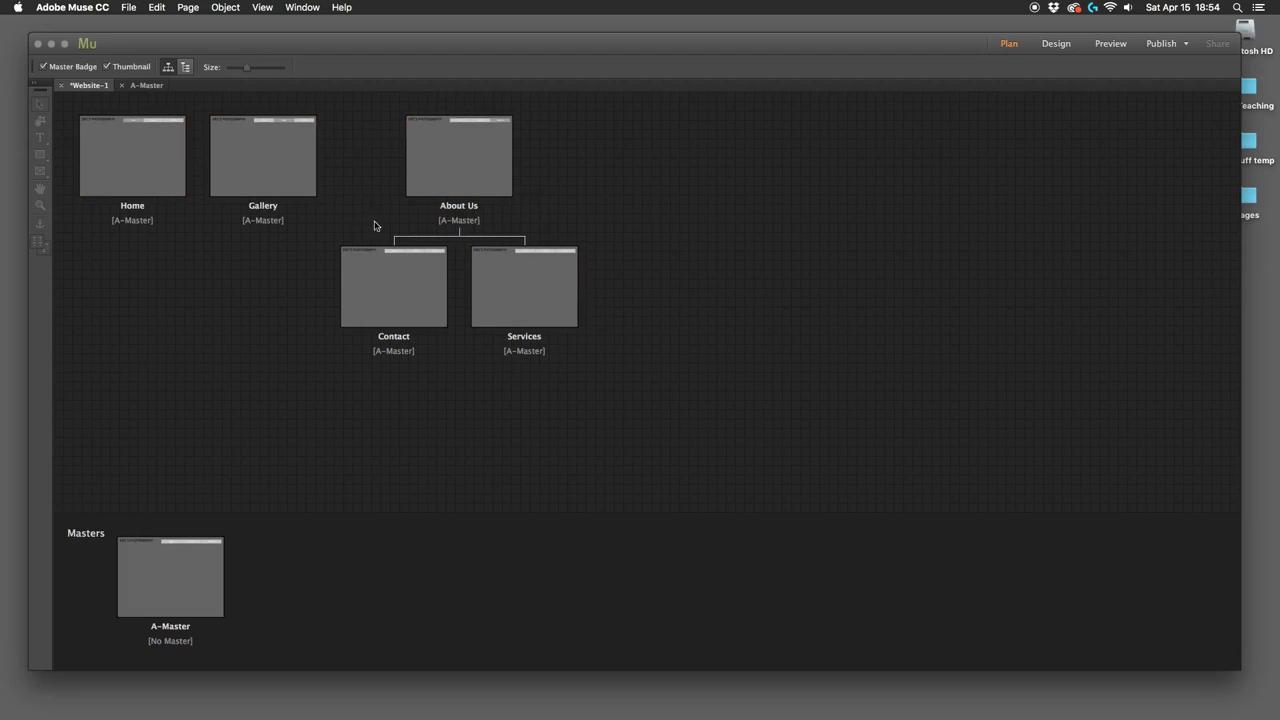
{"action": "key", "text": "super+z"}
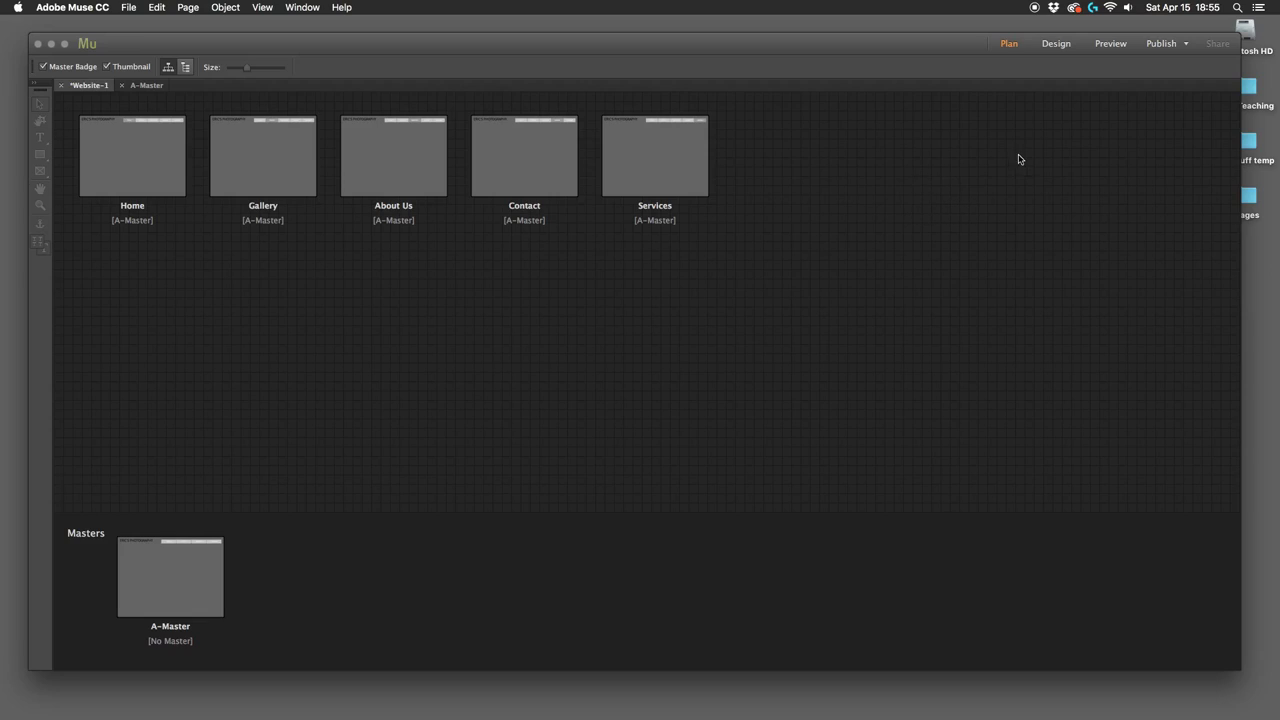
Step: Return to the A-Master design and examine how the whole menu, its individual items and their labels are selected
{"action": "left_click", "coordinate": [1060, 45]}
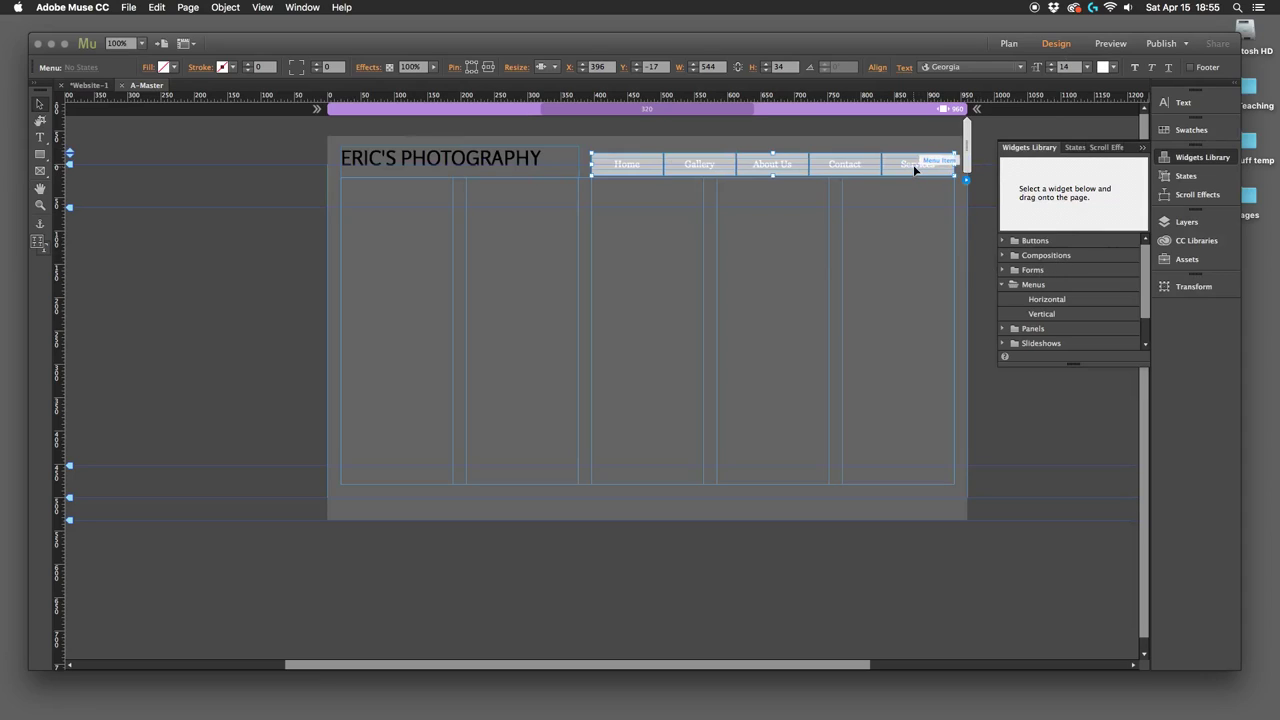
{"action": "left_click", "coordinate": [913, 168]}
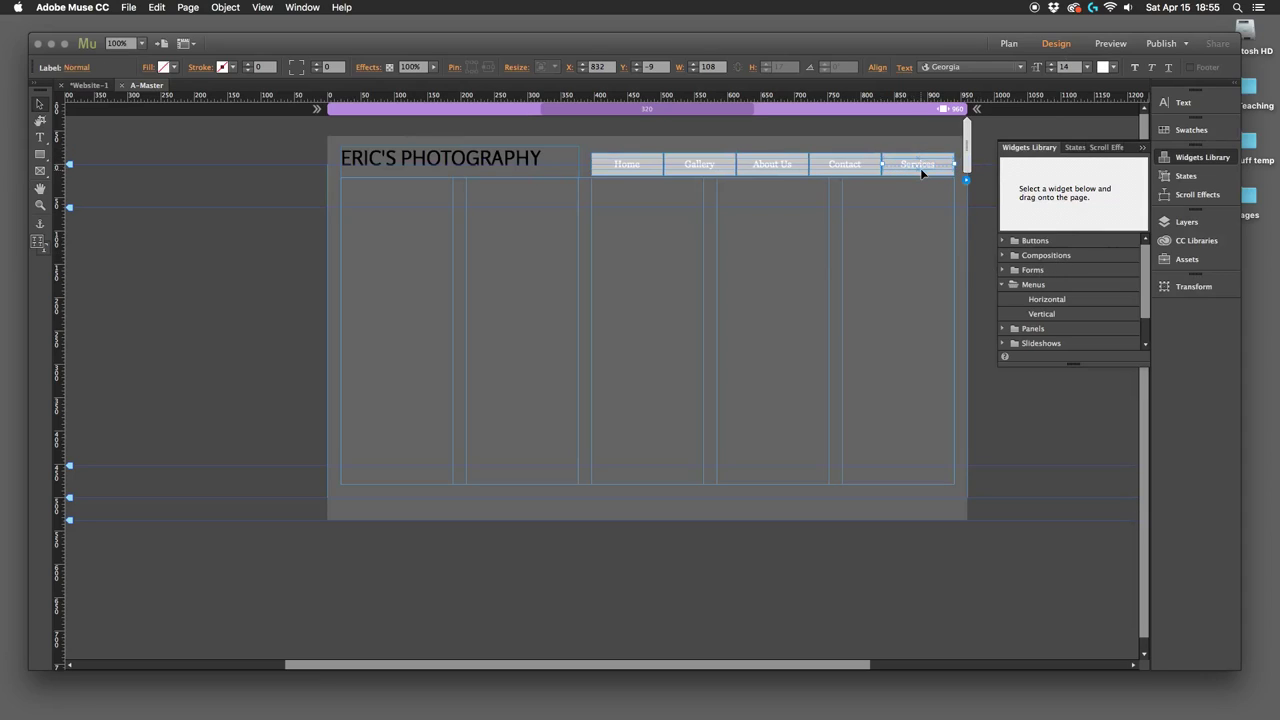
{"action": "left_click", "coordinate": [846, 165]}
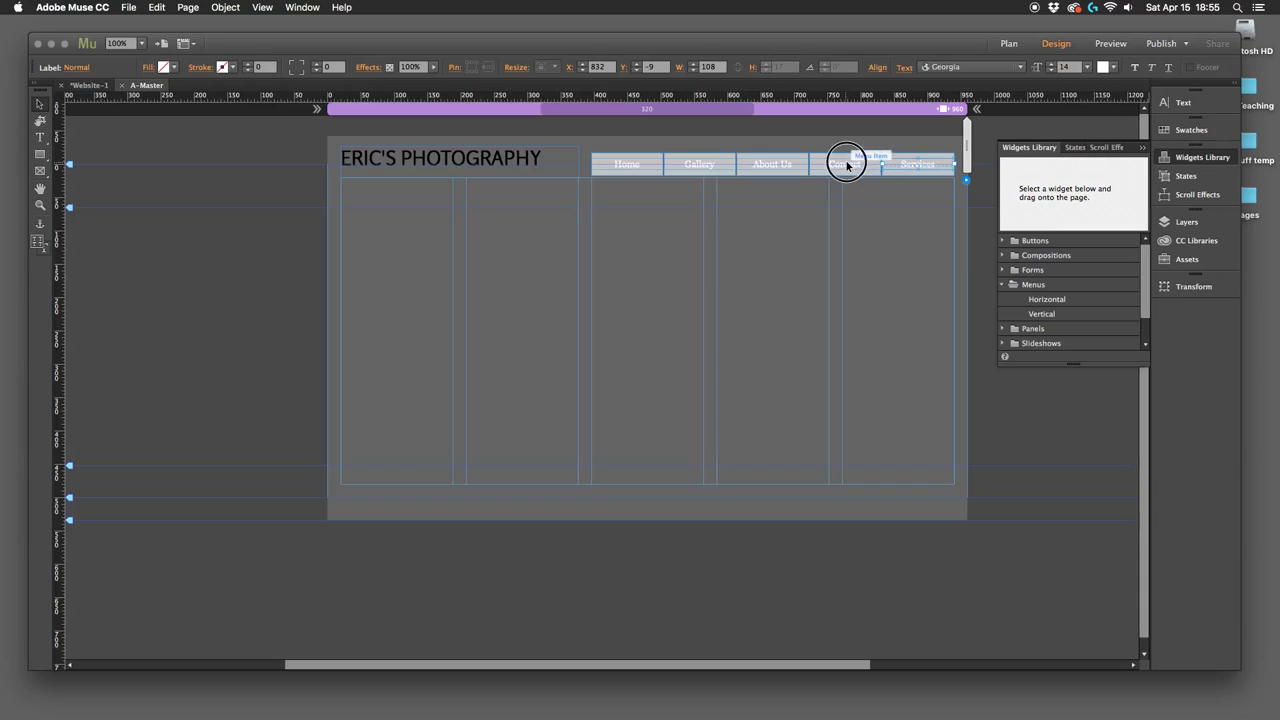
{"action": "left_click_drag", "start_coordinate": [760, 172], "coordinate": [637, 174]}
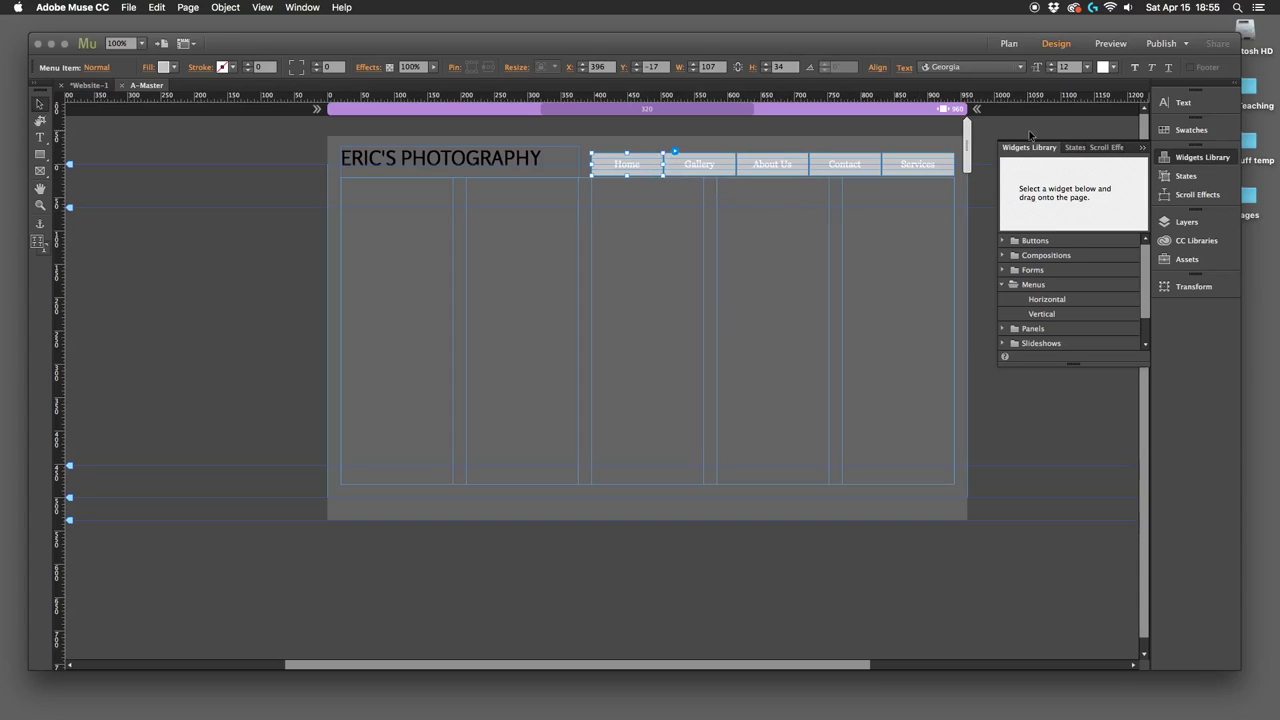
{"action": "left_click", "coordinate": [865, 175]}
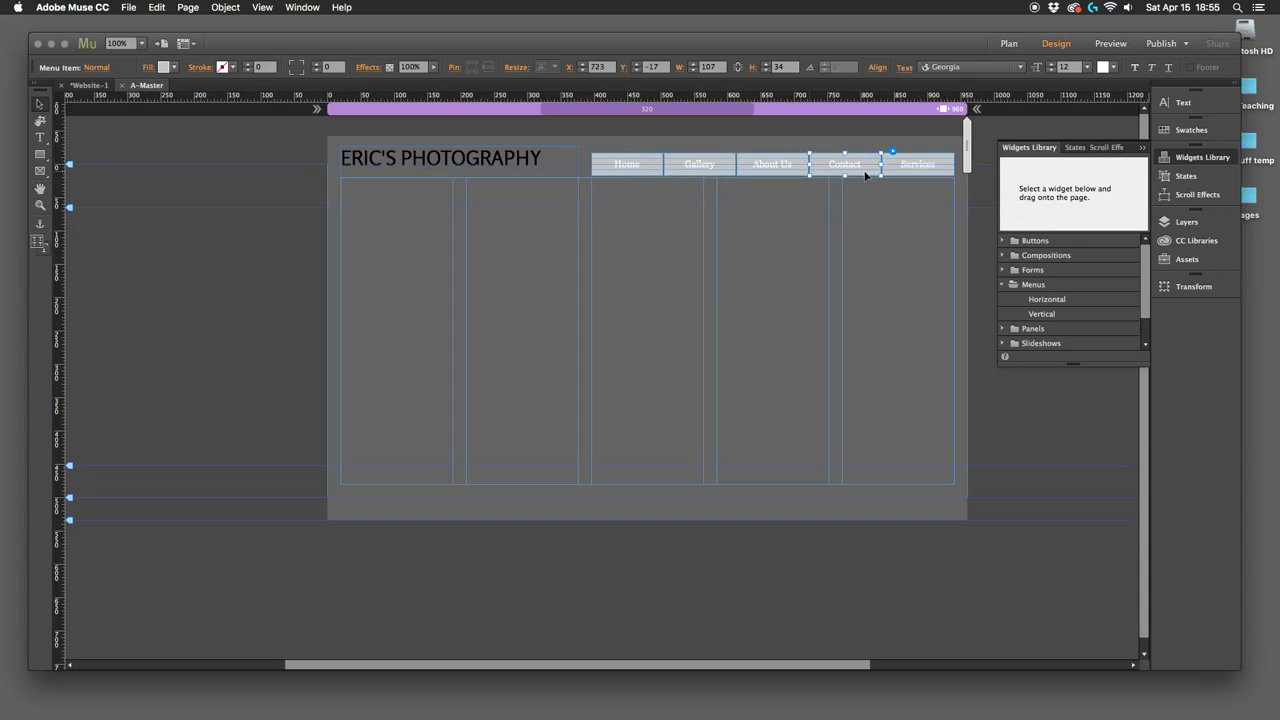
{"action": "left_click", "coordinate": [786, 166]}
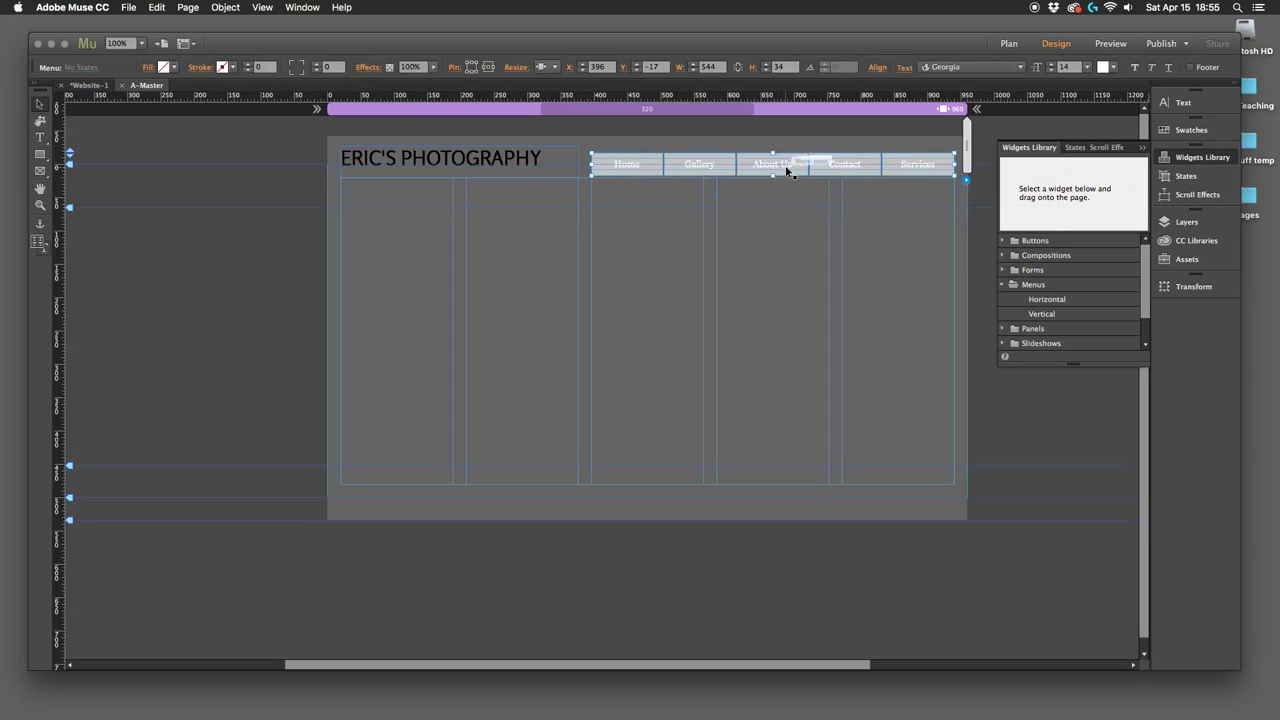
Step: Open the menu's state settings and select the Home menu item to list its states
{"action": "left_click", "coordinate": [1075, 148]}
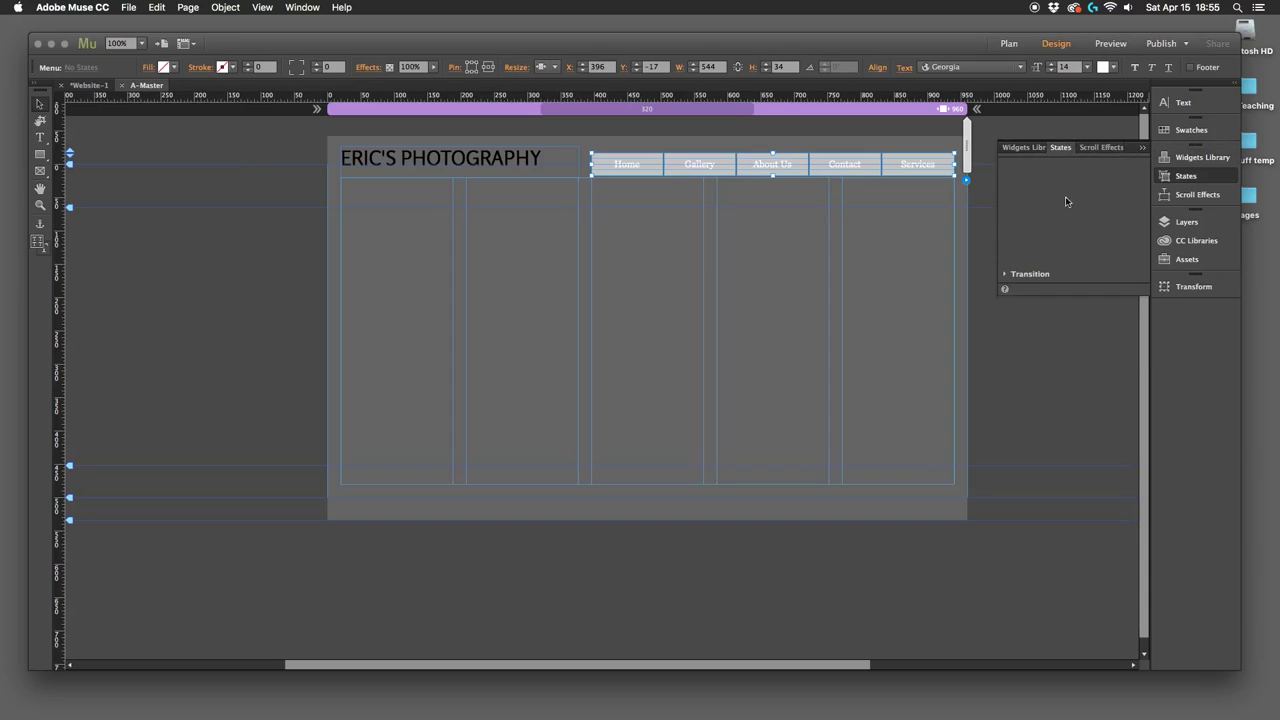
{"action": "left_click", "coordinate": [1006, 275]}
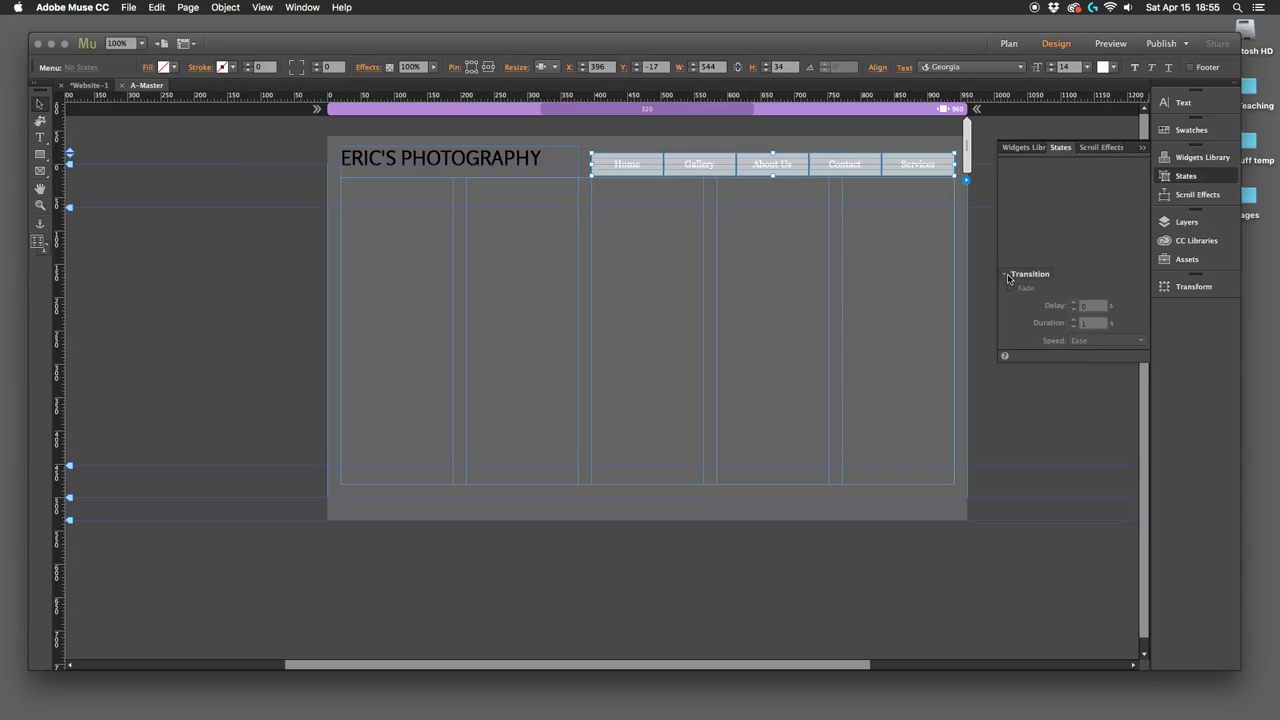
{"action": "left_click", "coordinate": [1007, 276]}
{"action": "left_click", "coordinate": [851, 170]}
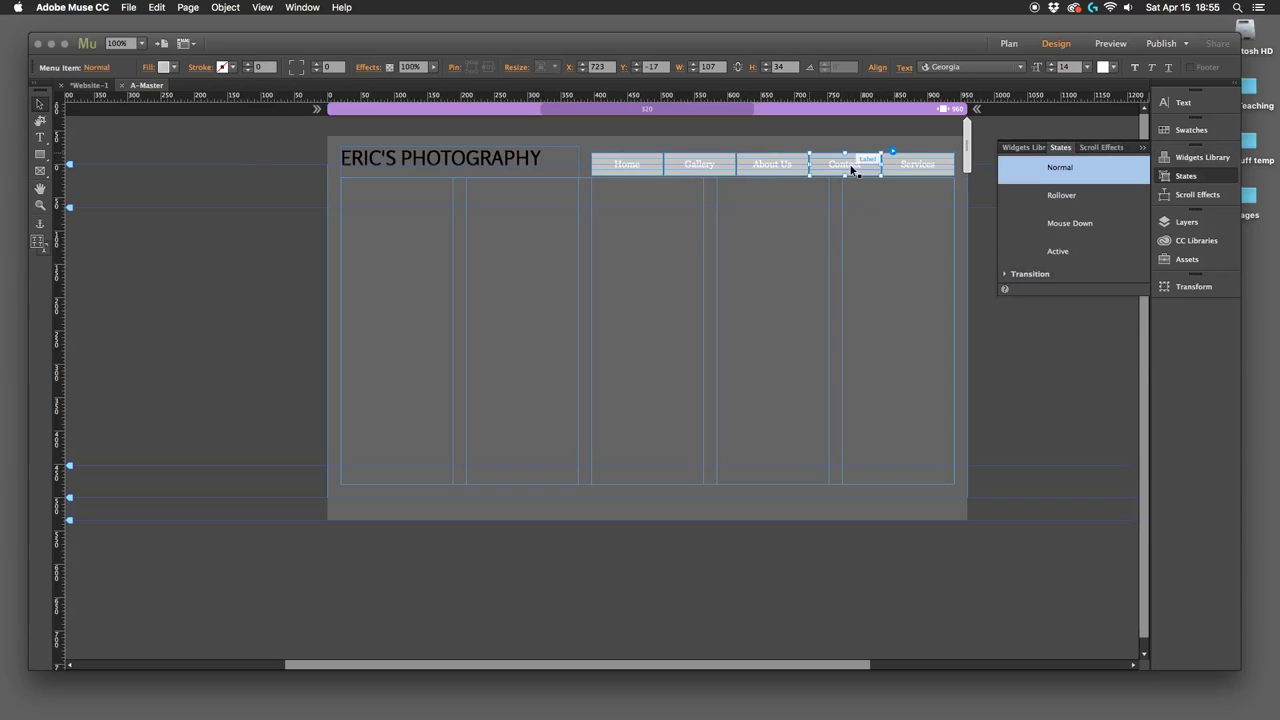
{"action": "left_click", "coordinate": [643, 168]}
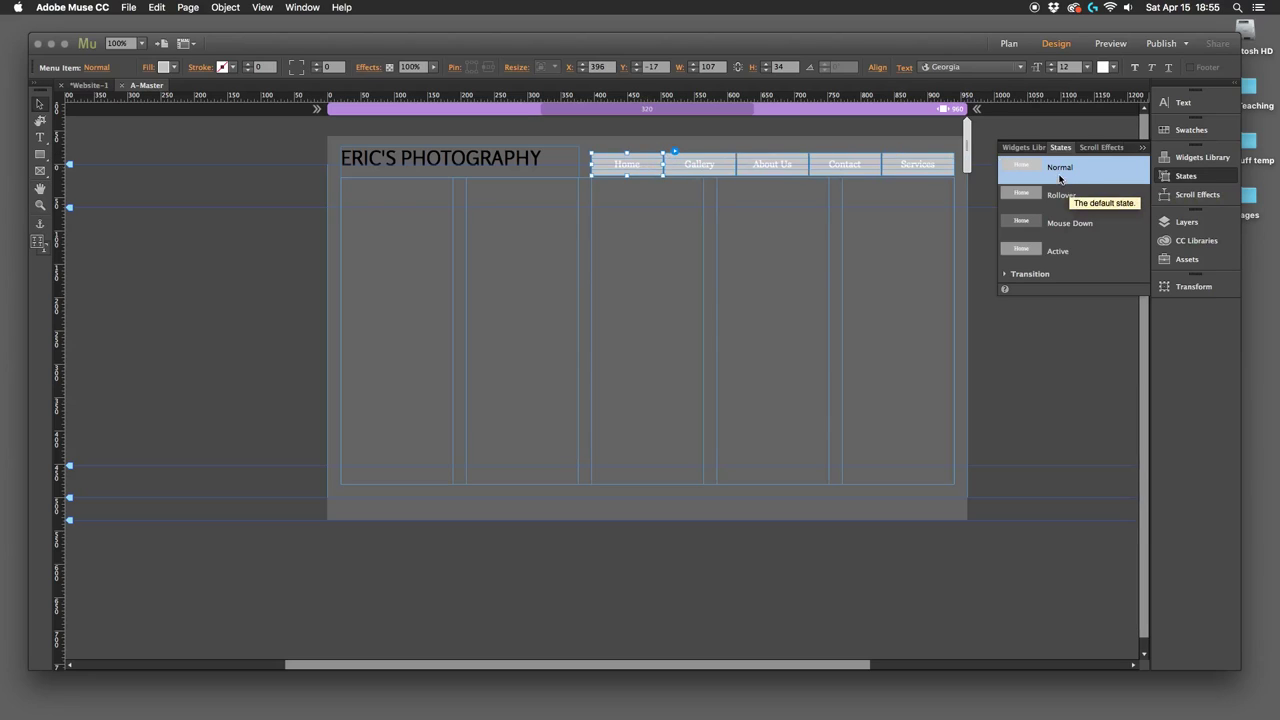
Step: Set the text colour of the Home menu item's Active state to red (FF0000)
{"action": "left_click", "coordinate": [1038, 256]}
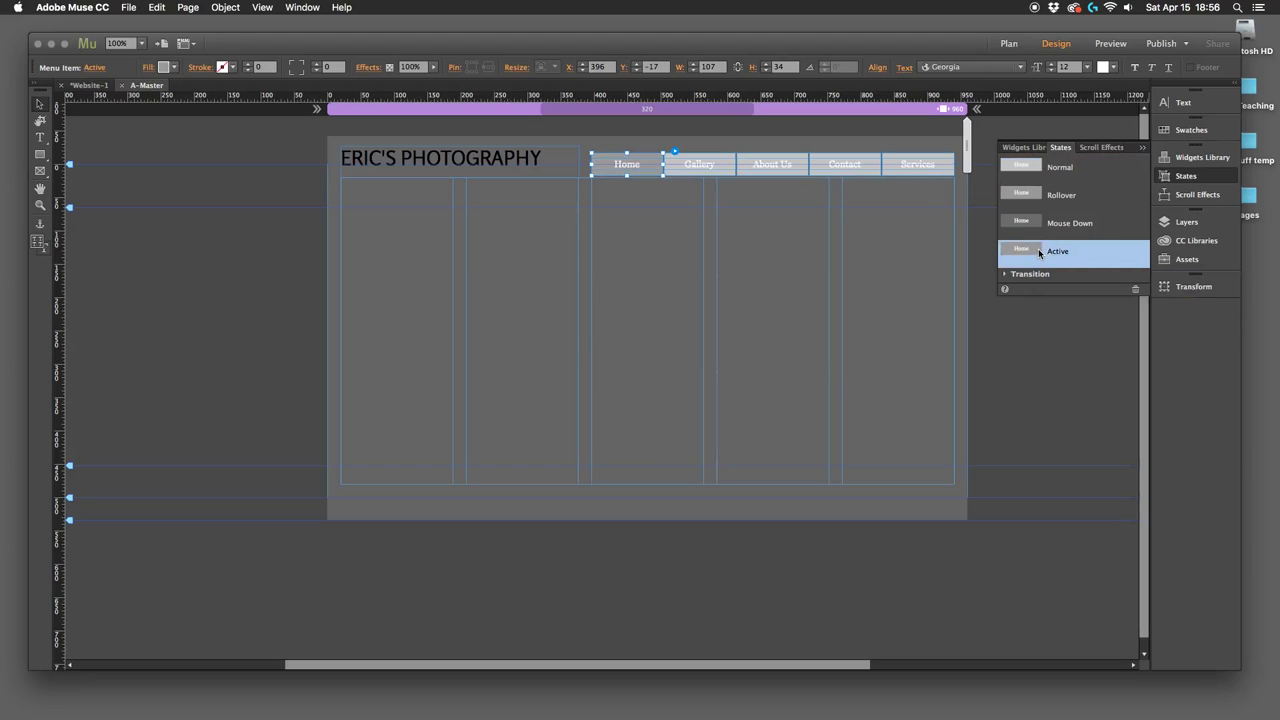
{"action": "left_click", "coordinate": [1038, 253]}
{"action": "left_click", "coordinate": [1007, 274]}
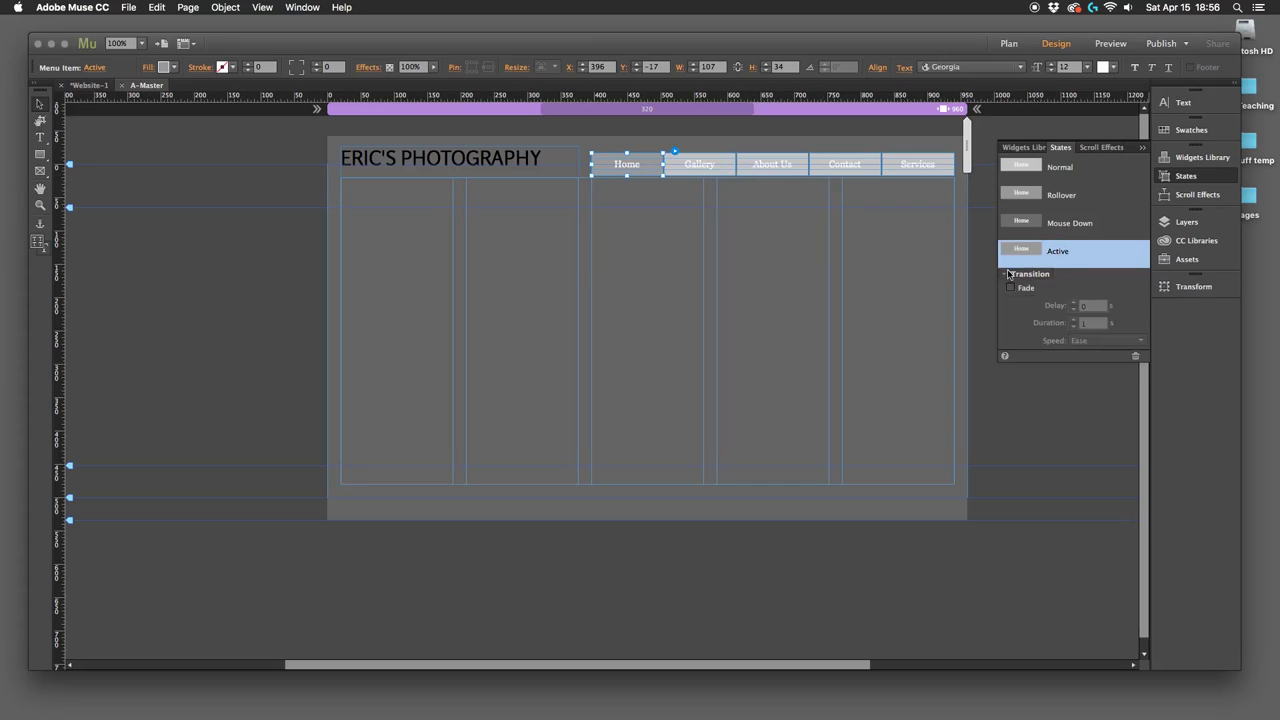
{"action": "left_click", "coordinate": [1008, 274]}
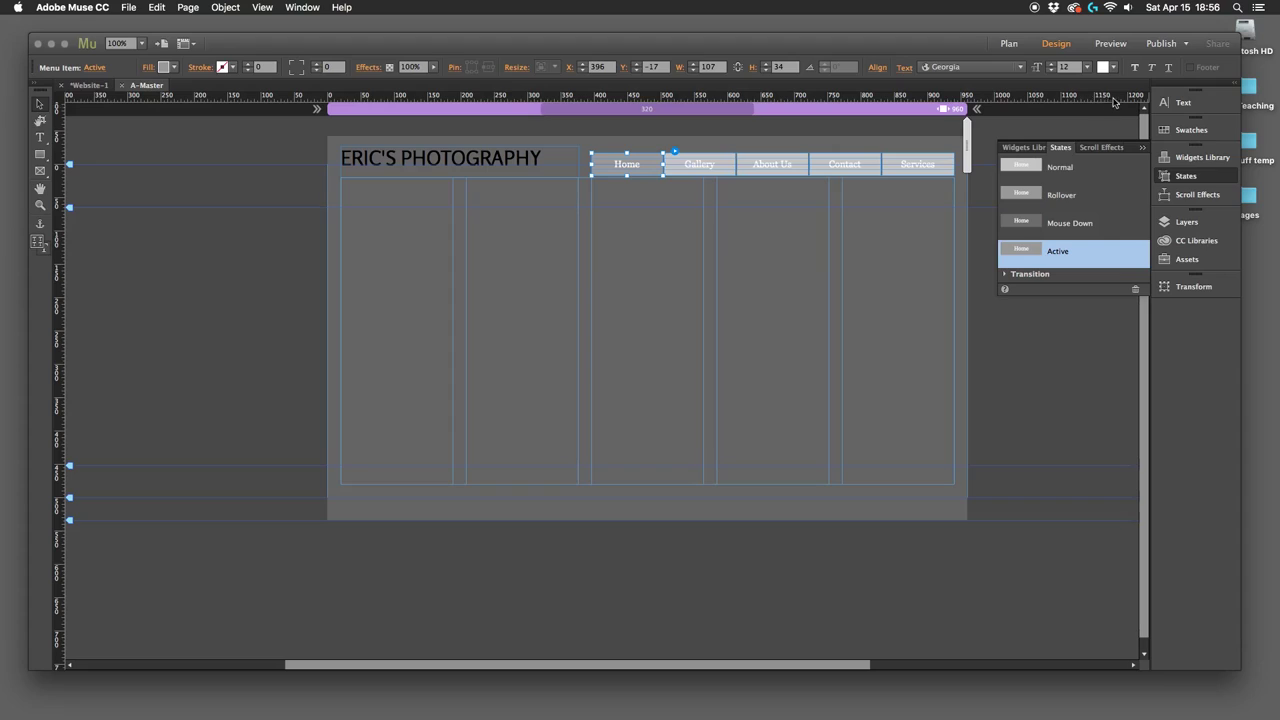
{"action": "left_click", "coordinate": [1114, 68]}
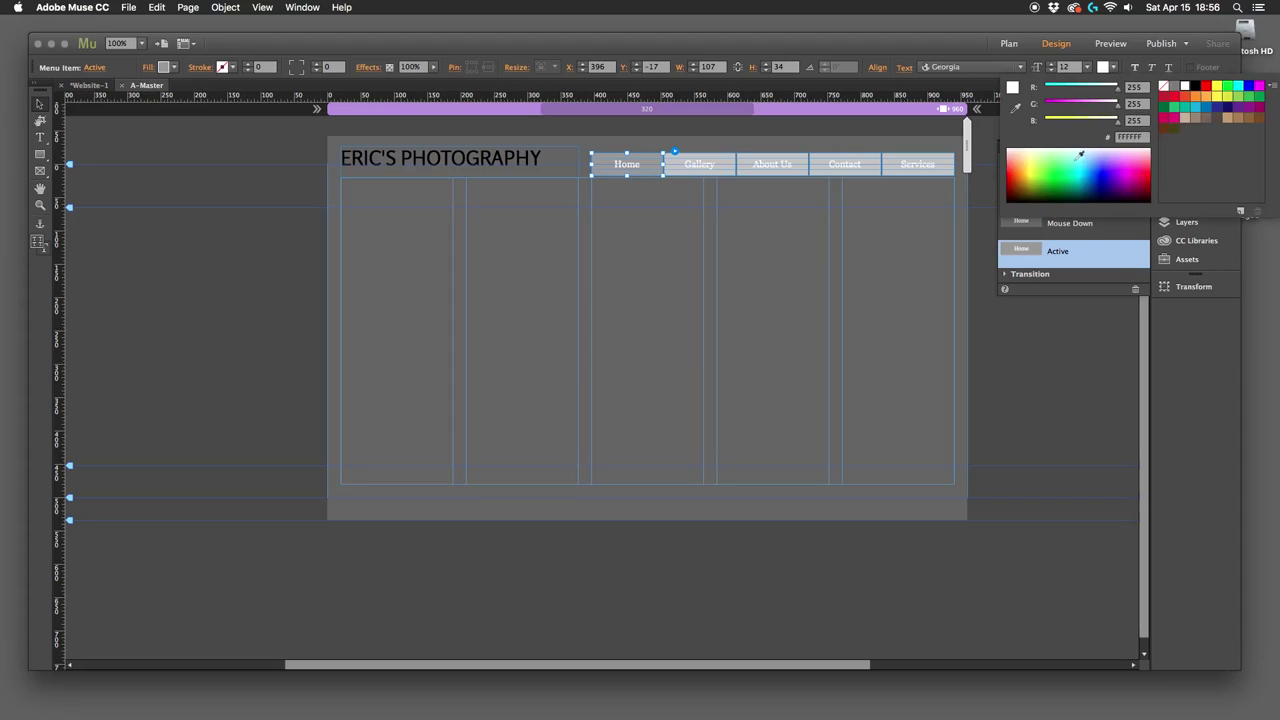
{"action": "left_click", "coordinate": [1206, 86]}
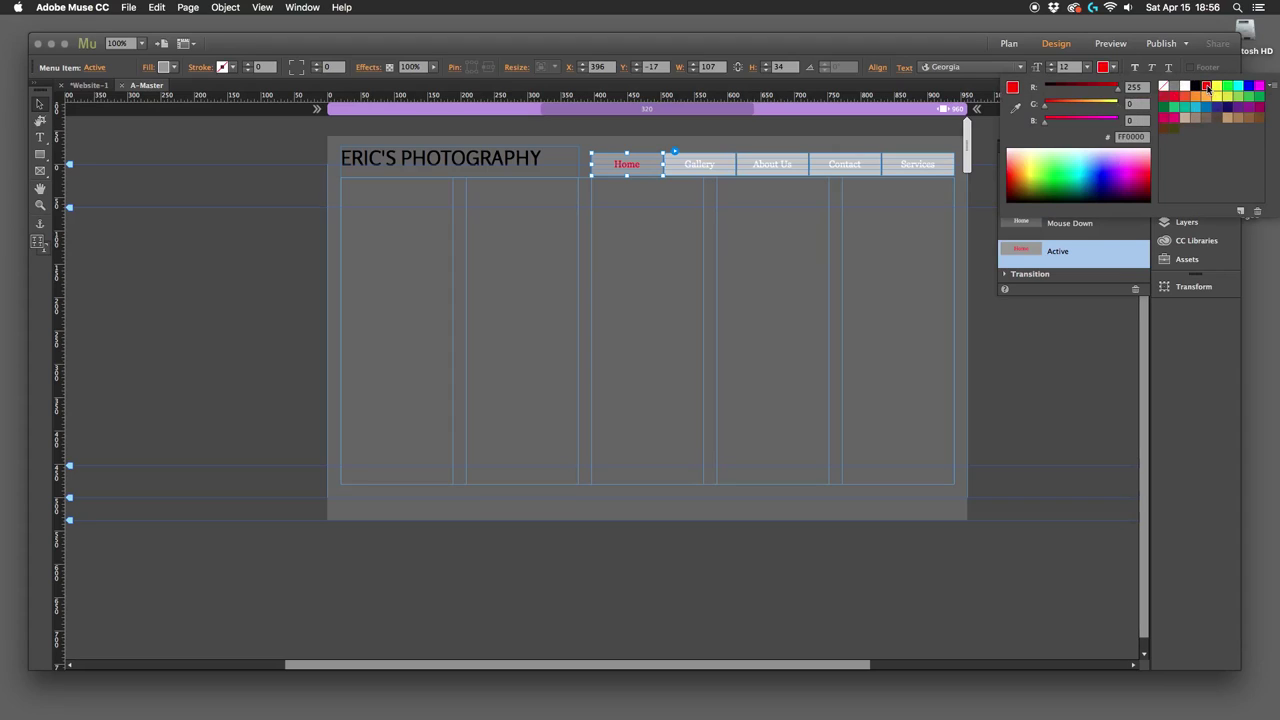
{"action": "left_click", "coordinate": [1118, 62]}
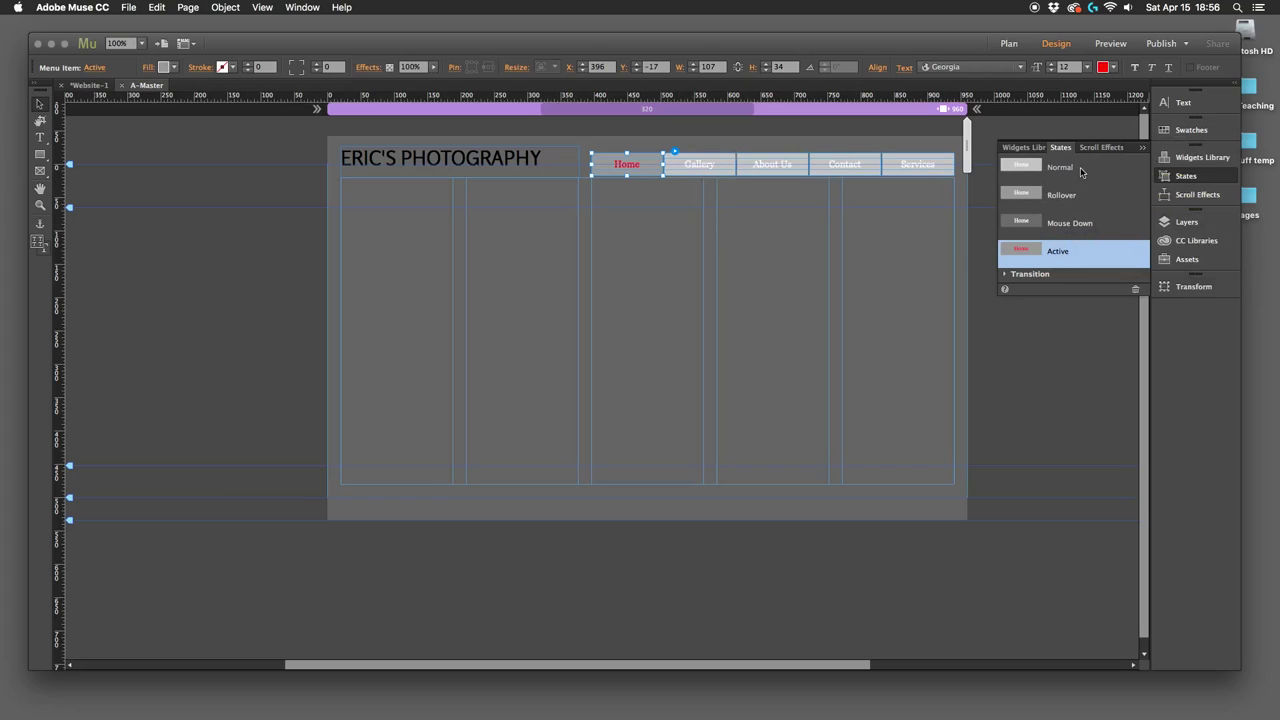
Step: Try a teal swatch as the fill of the Home item's Active state, undo it and close the swatches
{"action": "left_click", "coordinate": [1187, 131]}
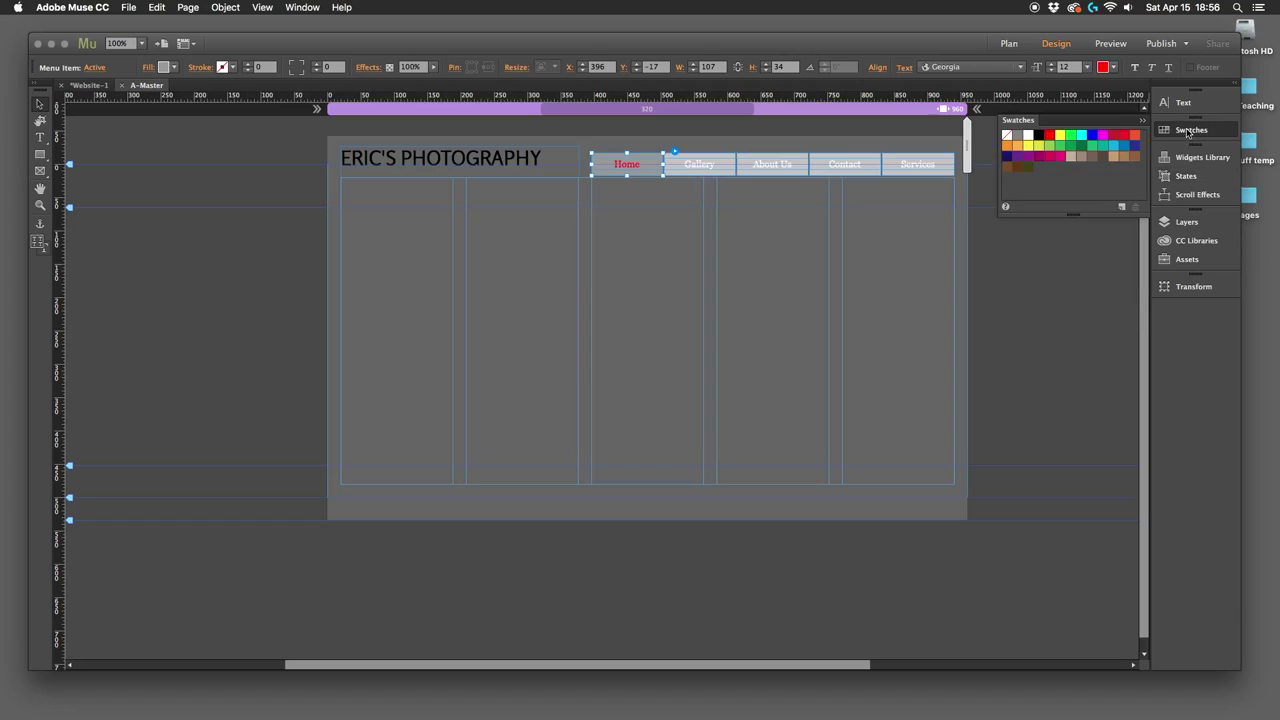
{"action": "left_click", "coordinate": [1103, 147]}
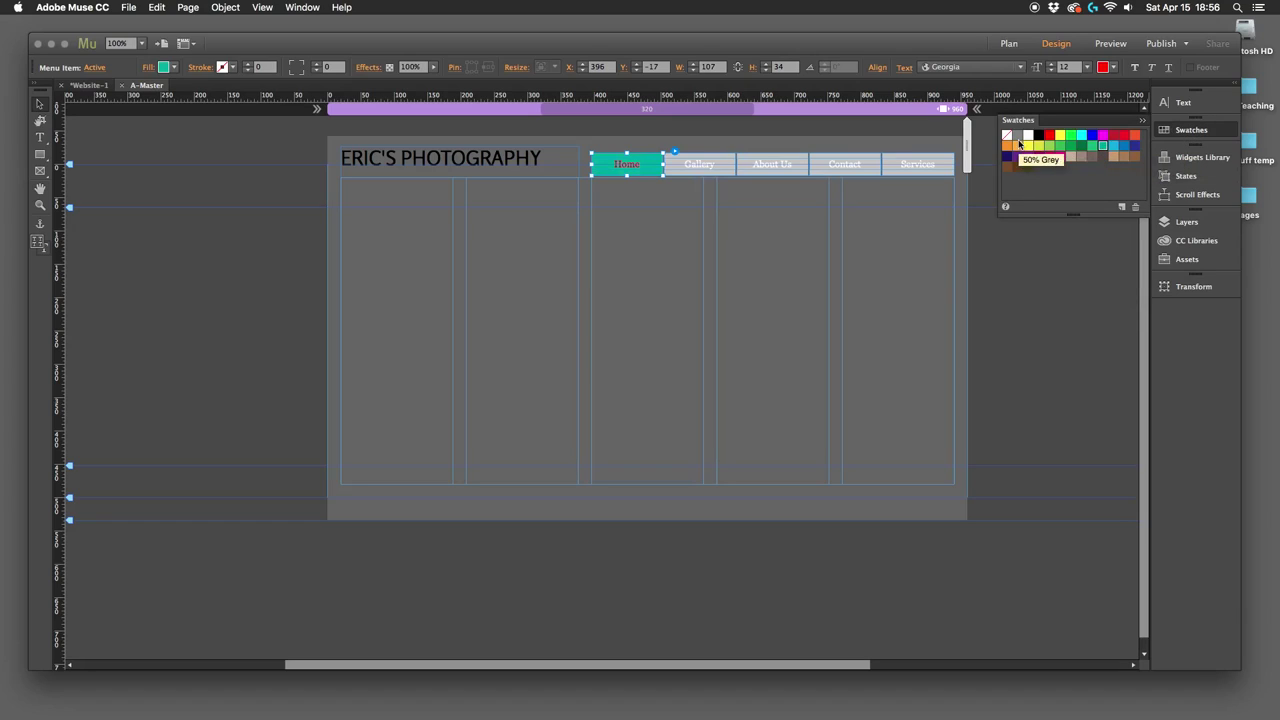
{"action": "key", "text": "super+z"}
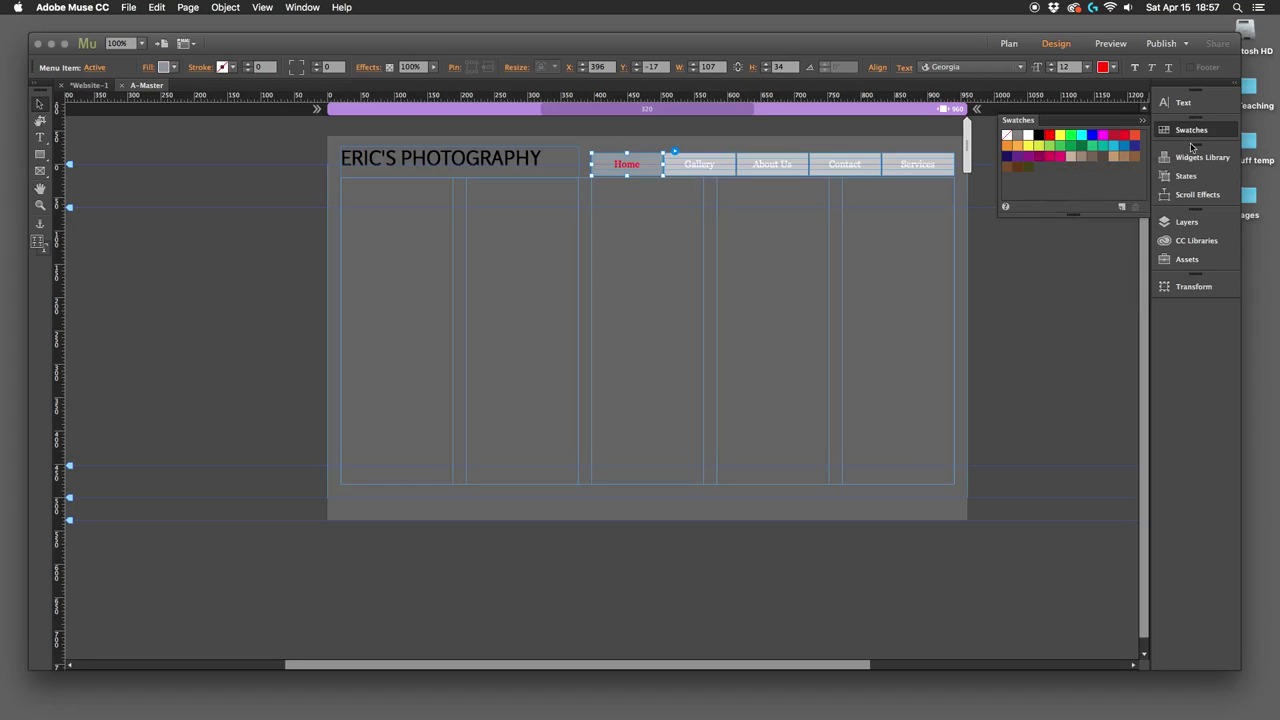
{"action": "left_click", "coordinate": [1144, 122]}
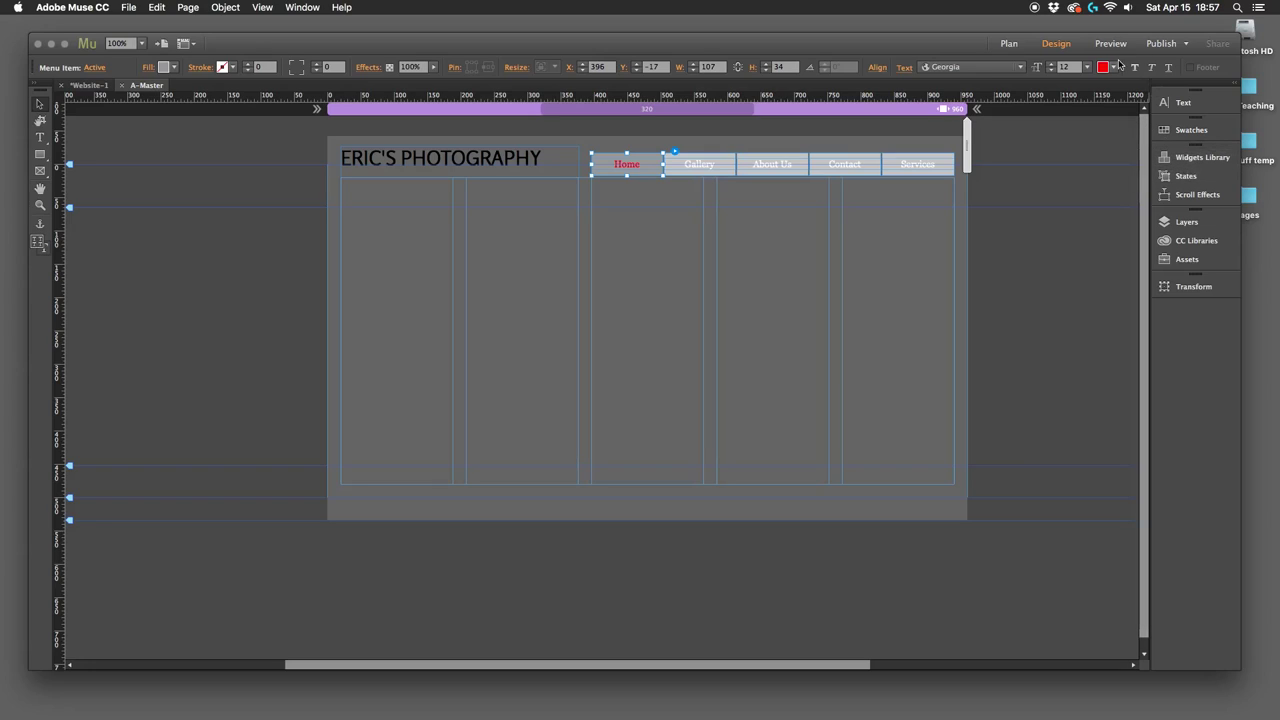
Step: Check the Active state's text colour on the Services, Contact, About Us, Gallery and Home menu items
{"action": "left_click", "coordinate": [898, 176]}
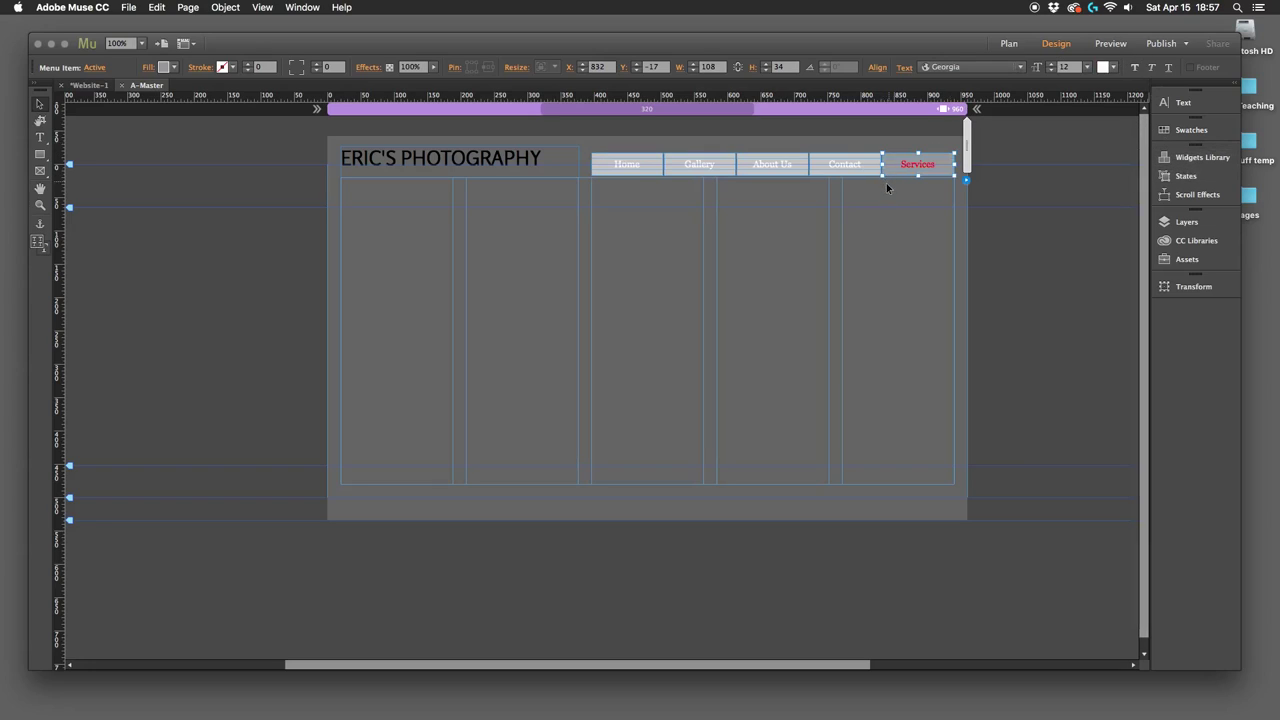
{"action": "left_click", "coordinate": [839, 168]}
{"action": "left_click", "coordinate": [771, 166]}
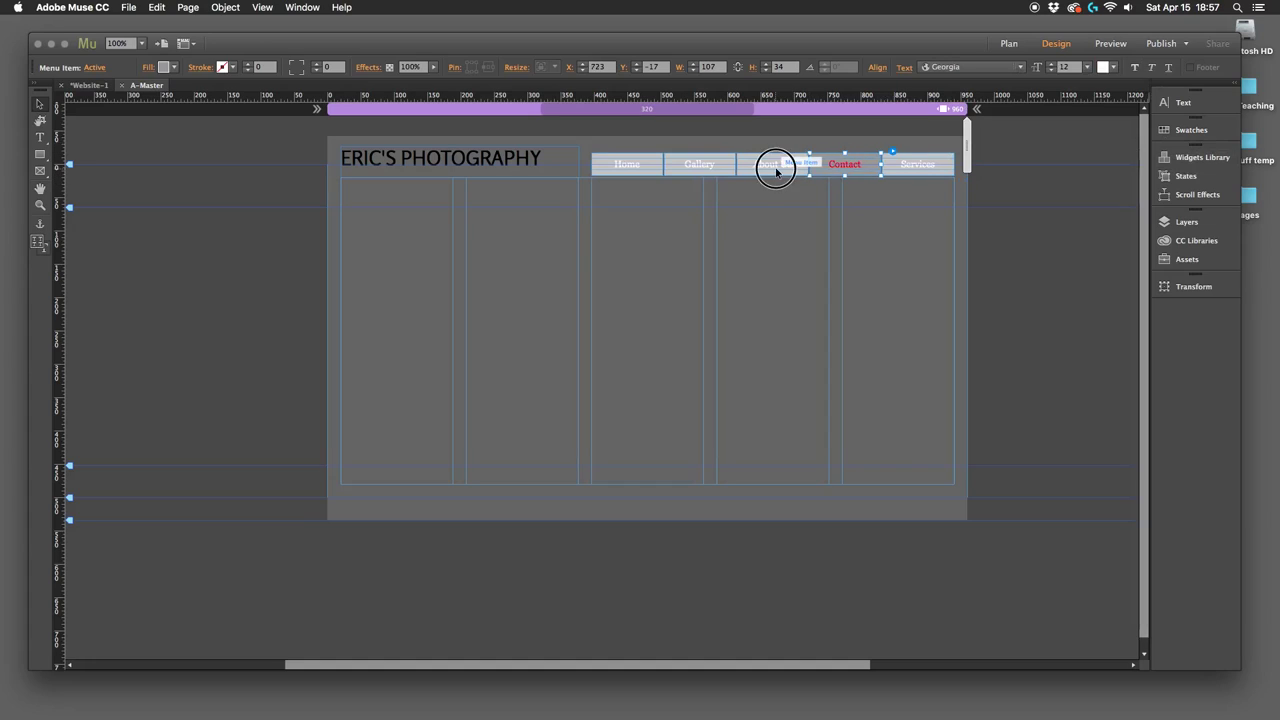
{"action": "left_click", "coordinate": [697, 171]}
{"action": "left_click", "coordinate": [644, 174]}
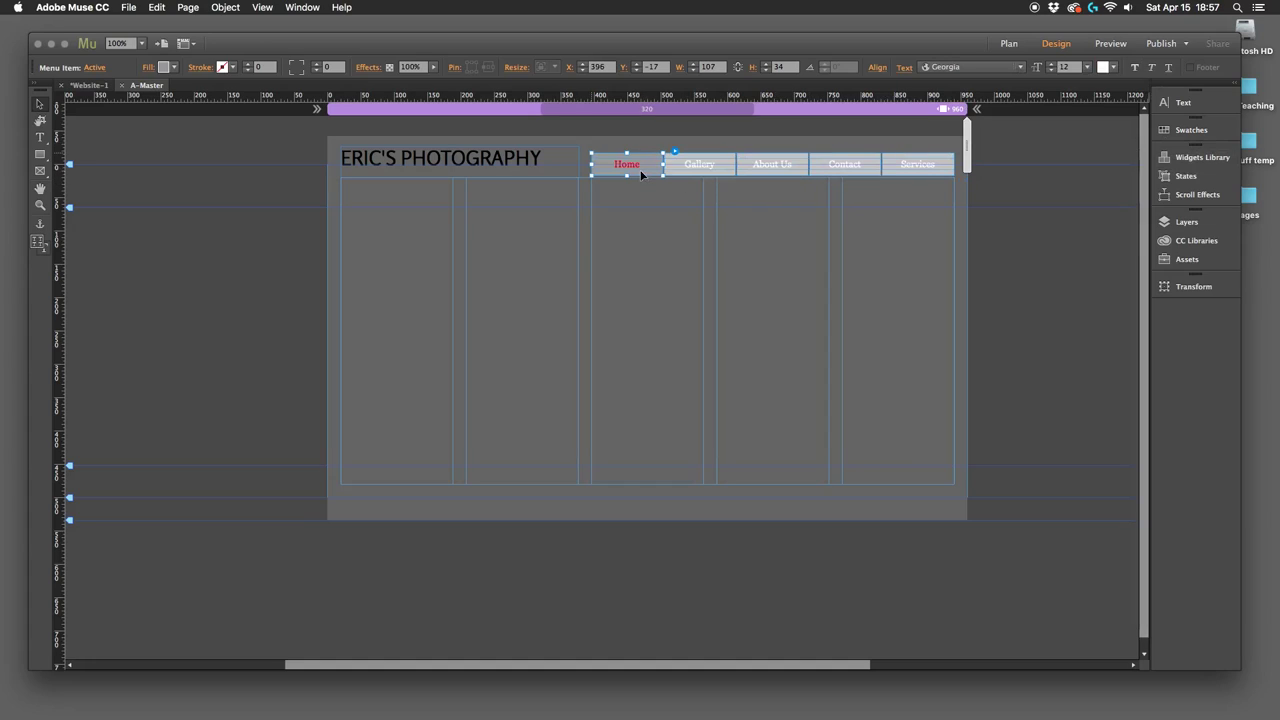
{"action": "left_click", "coordinate": [706, 168]}
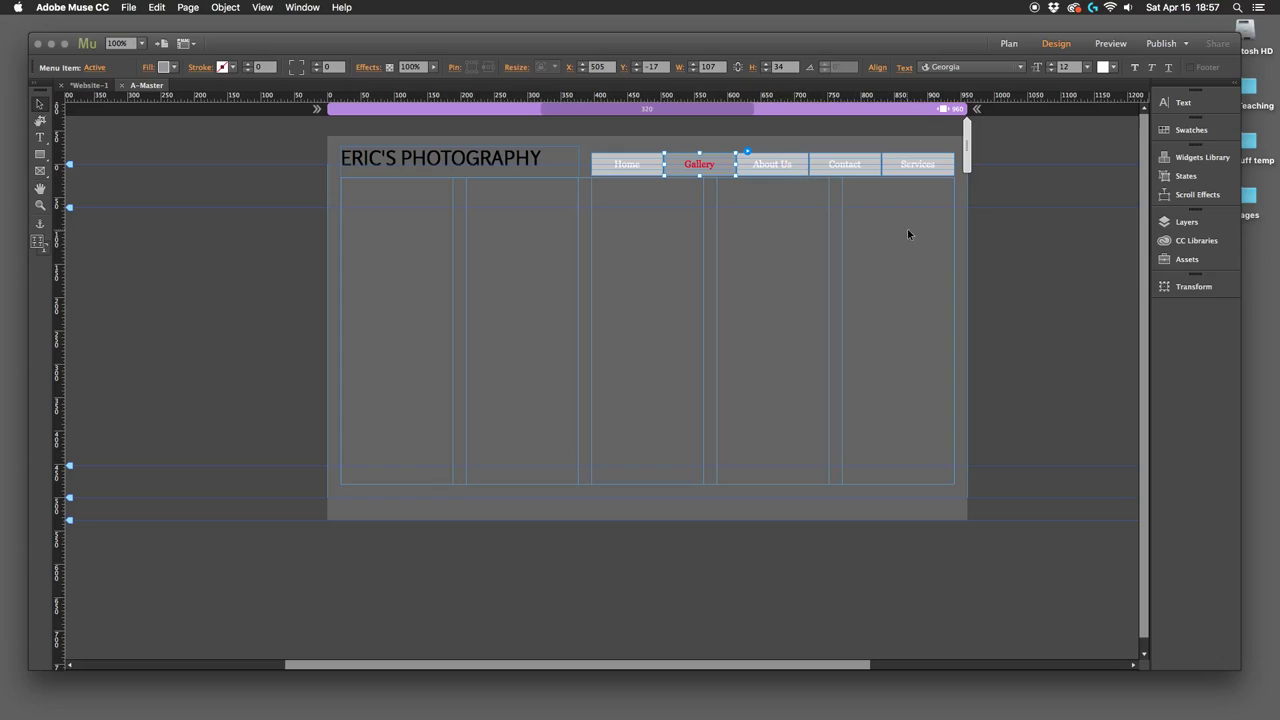
Step: Close A-Master, open the Gallery page from the site plan to check its active menu item, and close it
{"action": "left_click", "coordinate": [120, 86]}
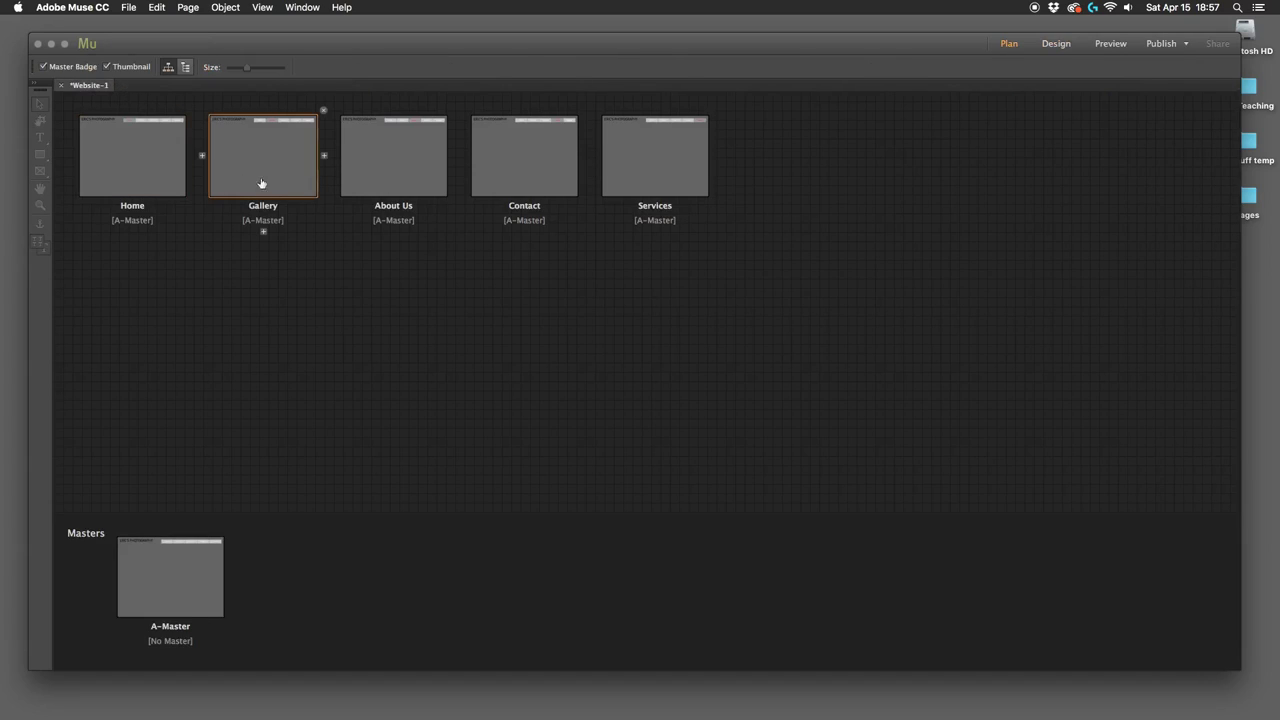
{"action": "double_click", "coordinate": [282, 165]}
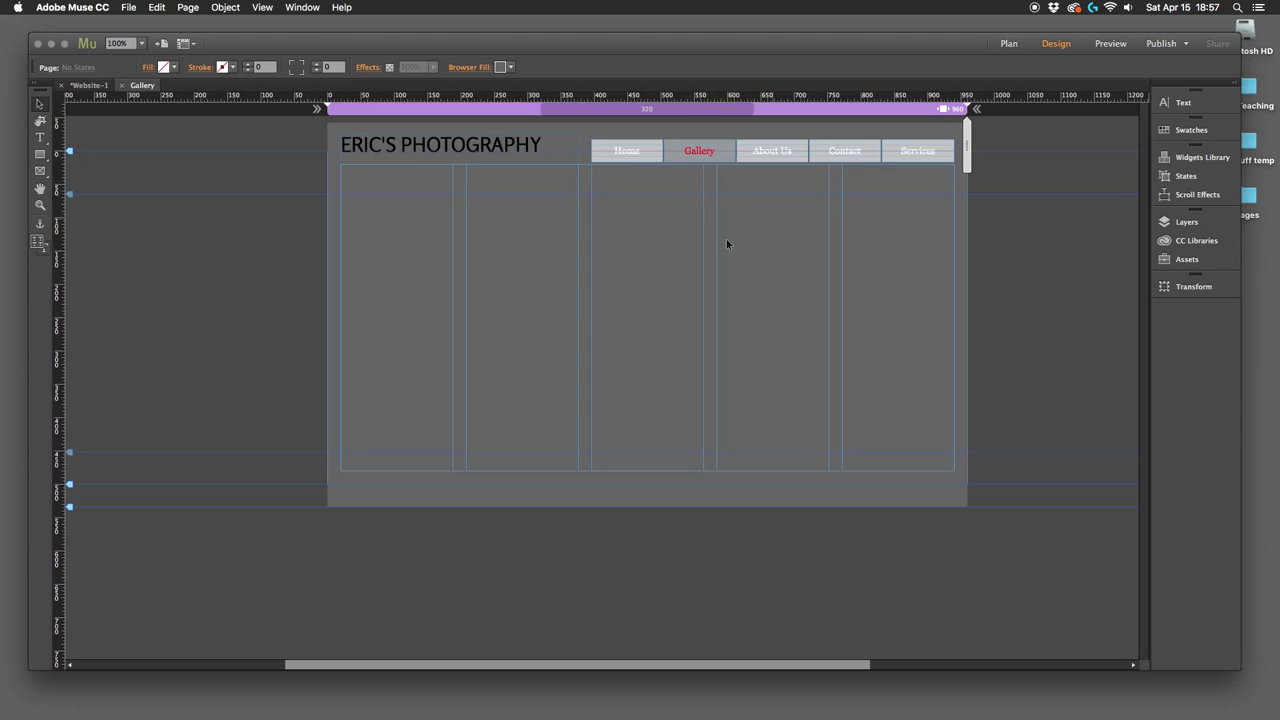
{"action": "left_click", "coordinate": [121, 85]}
Step: Open A-Master from the site plan and set the font of the whole navigation menu to Rosario
{"action": "left_click", "coordinate": [175, 572]}
{"action": "double_click", "coordinate": [175, 572]}
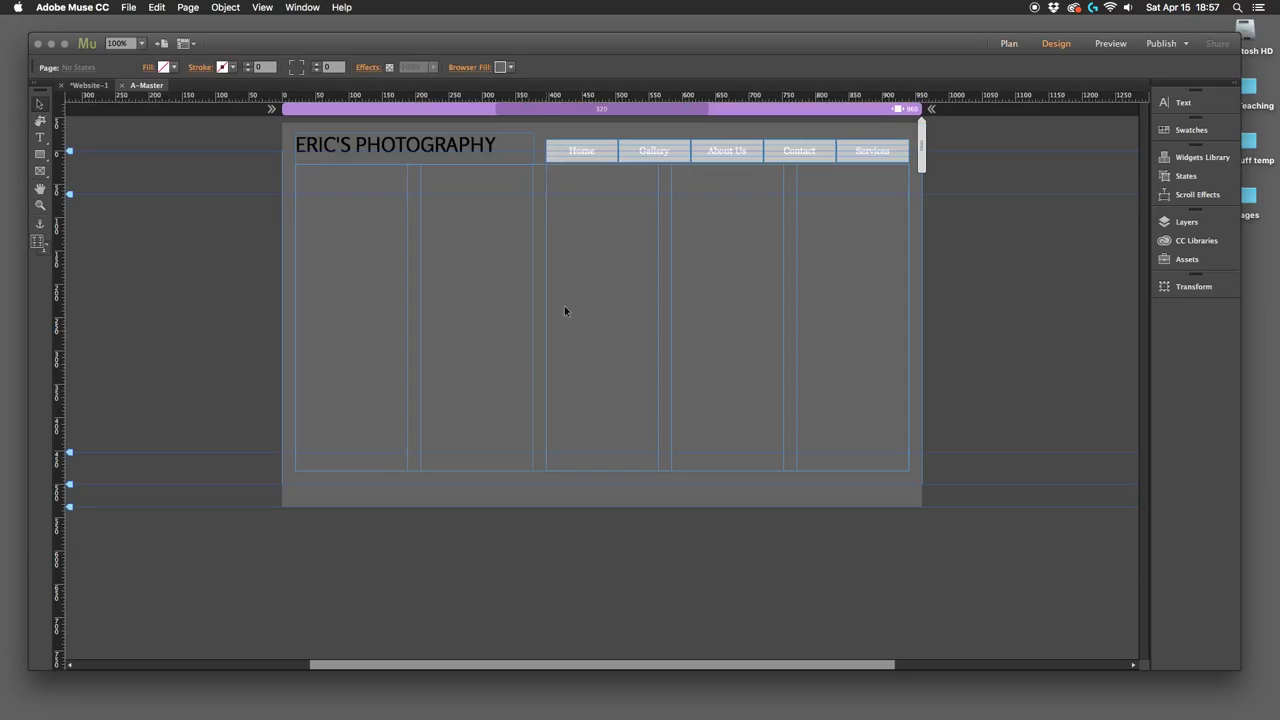
{"action": "left_click", "coordinate": [598, 156]}
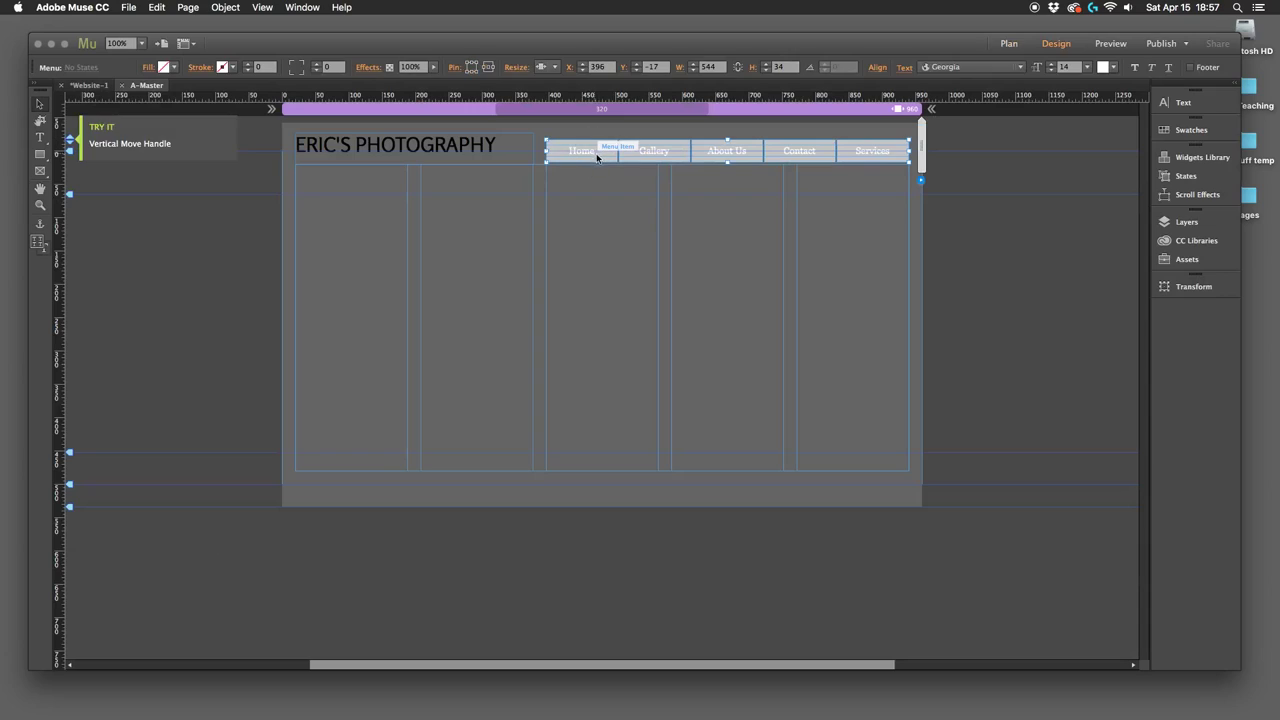
{"action": "left_click", "coordinate": [1168, 102]}
{"action": "left_click", "coordinate": [1168, 102]}
{"action": "left_click", "coordinate": [1168, 102]}
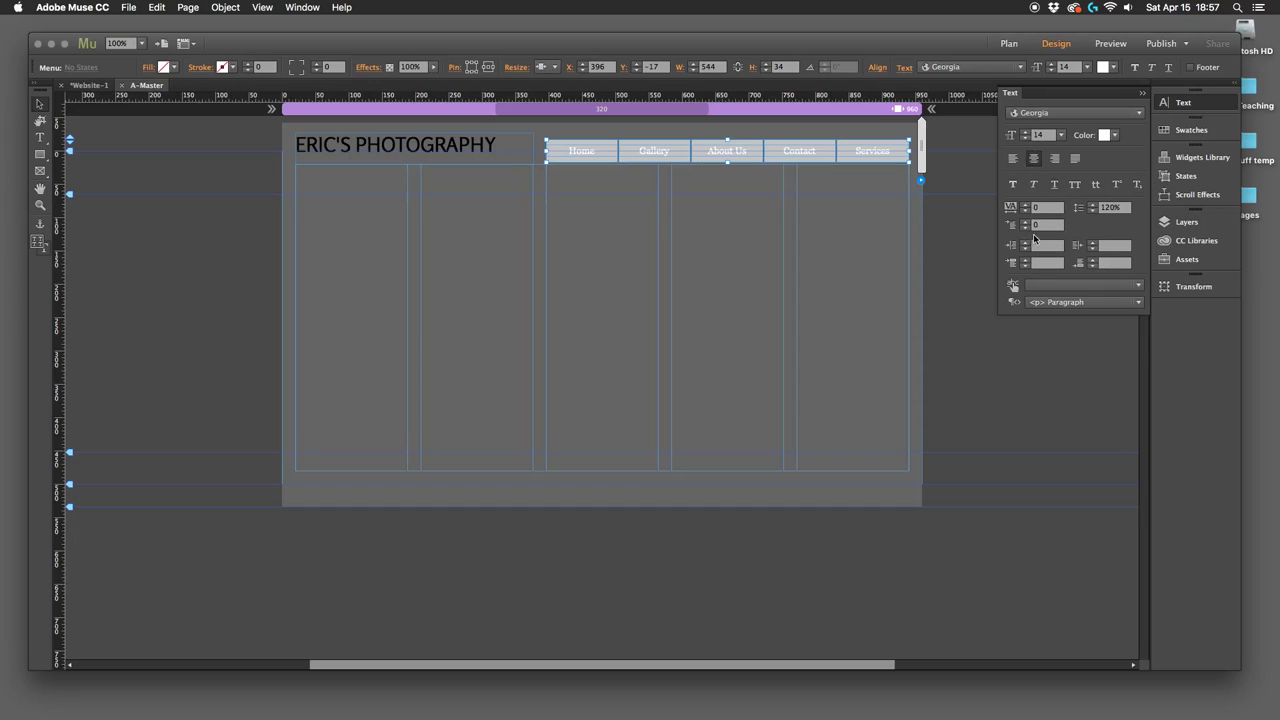
{"action": "left_click", "coordinate": [1140, 116]}
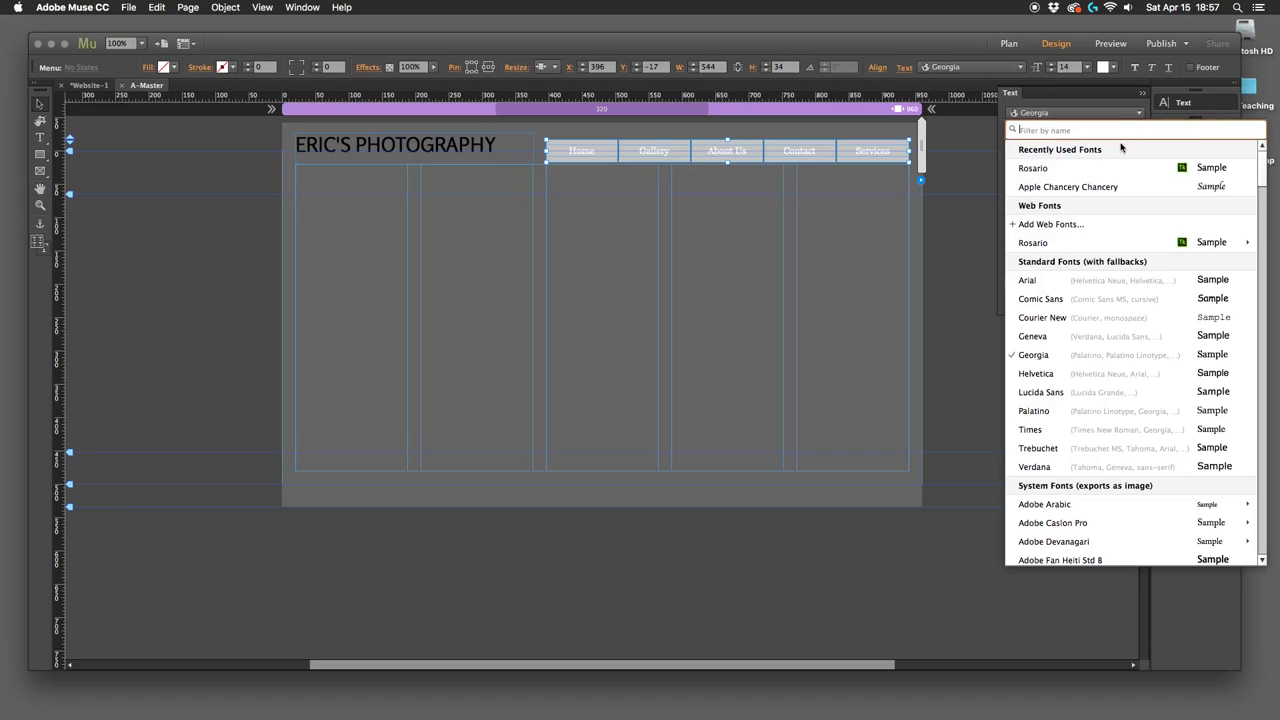
{"action": "left_click", "coordinate": [1049, 177]}
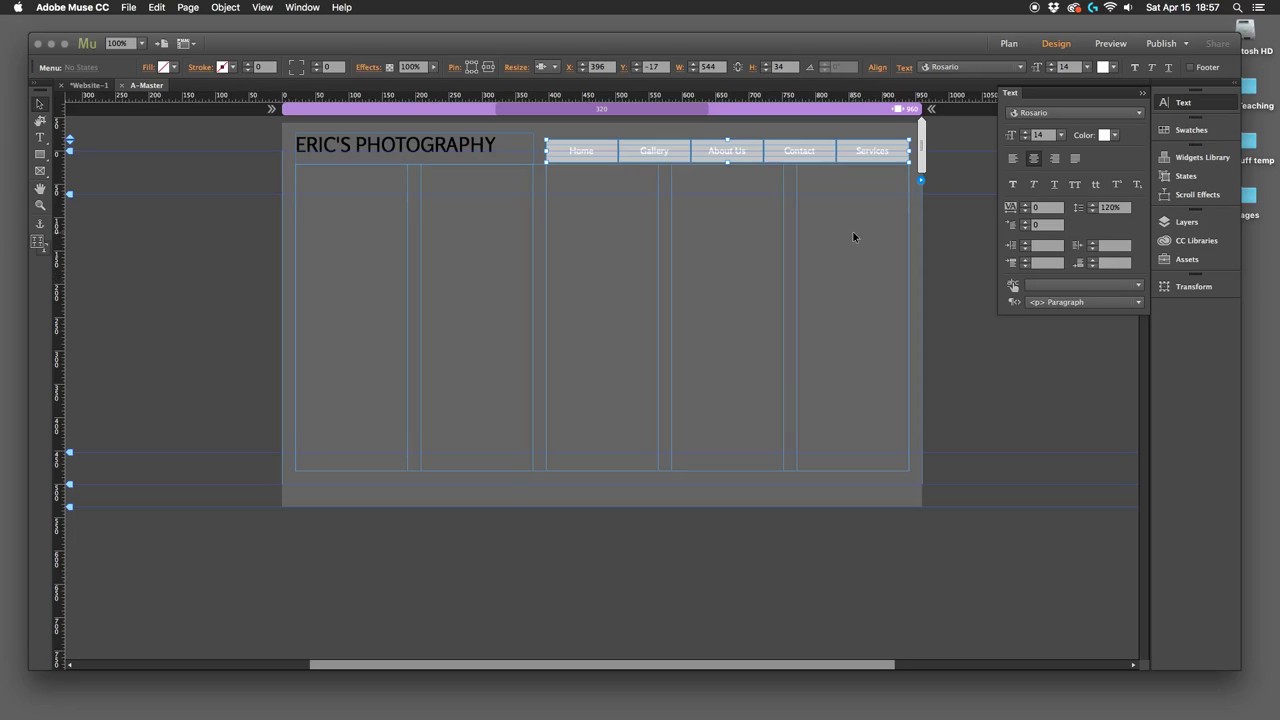
Step: Set the navigation menu's text colour to black (000000), close the text settings and deselect the menu
{"action": "left_click", "coordinate": [1106, 135]}
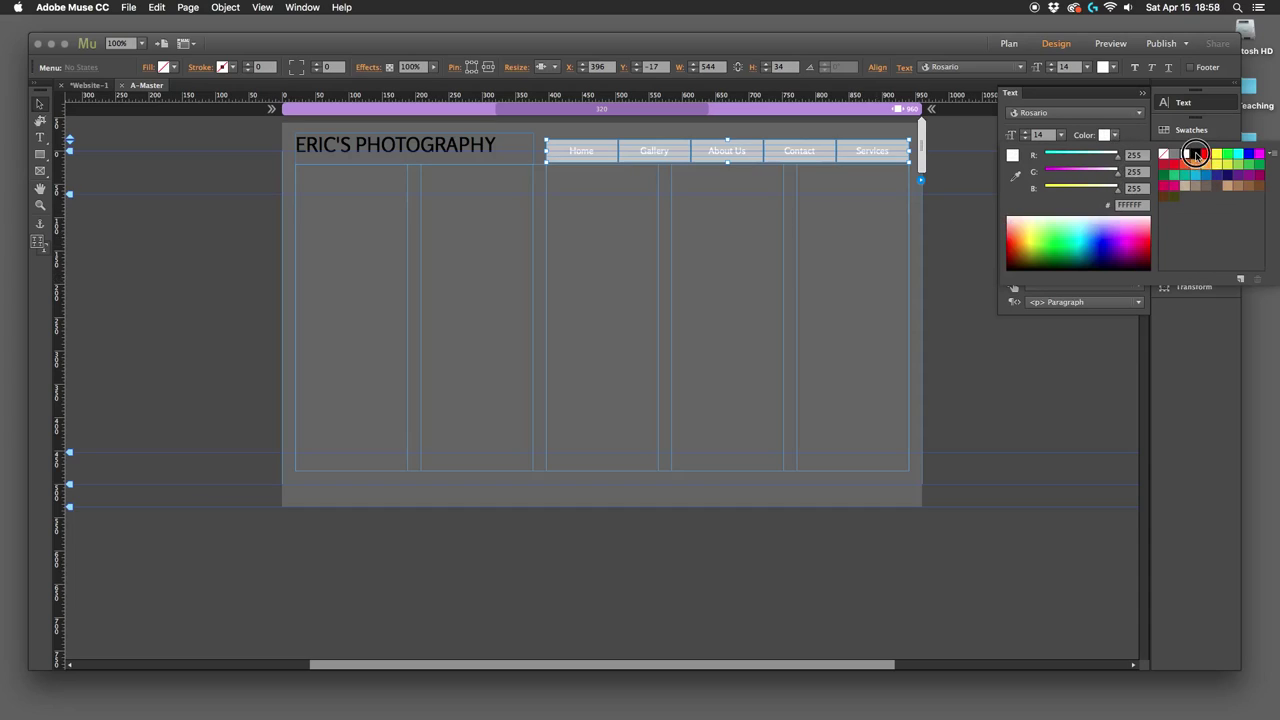
{"action": "left_click", "coordinate": [1192, 156]}
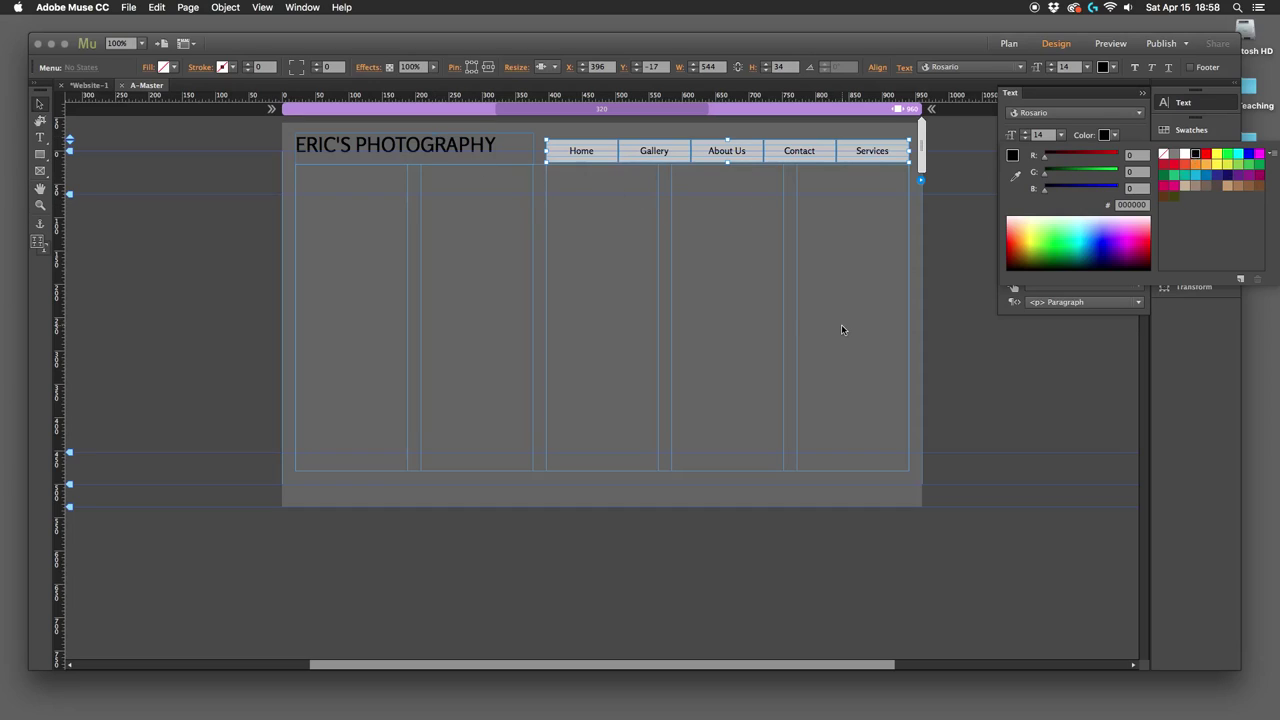
{"action": "left_click", "coordinate": [1143, 98]}
{"action": "left_click", "coordinate": [1142, 93]}
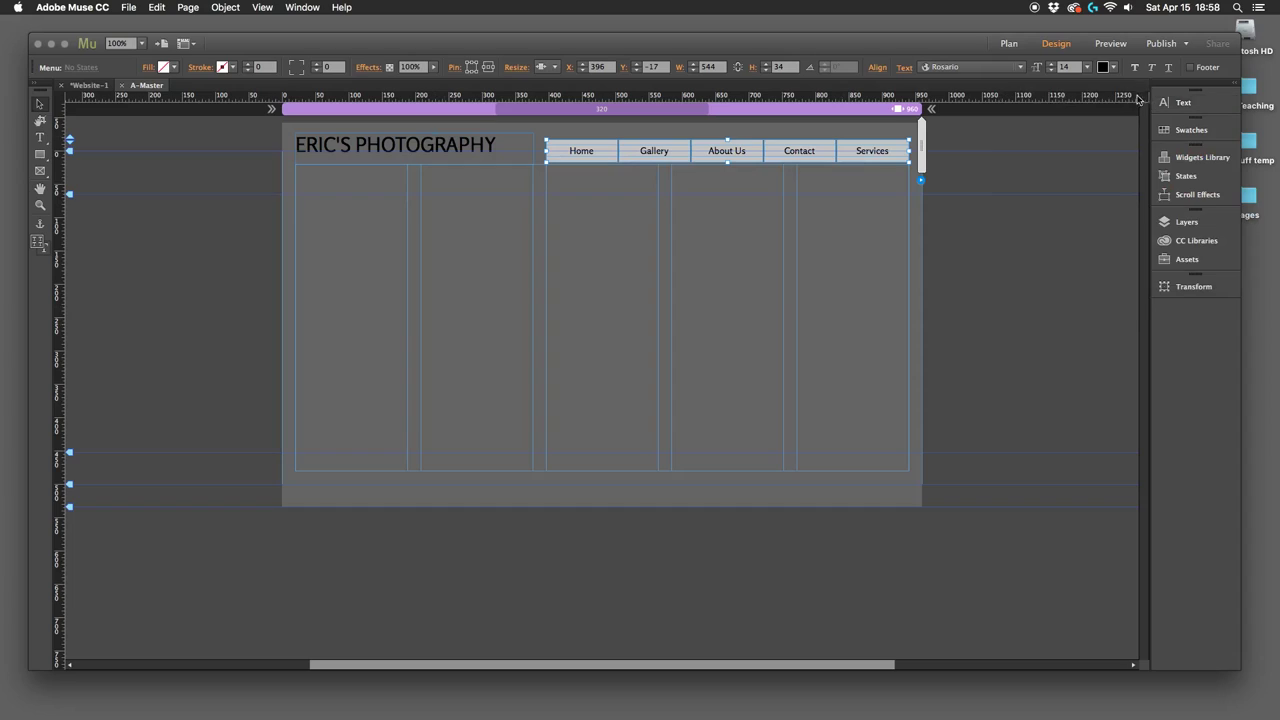
{"action": "left_click", "coordinate": [853, 263]}
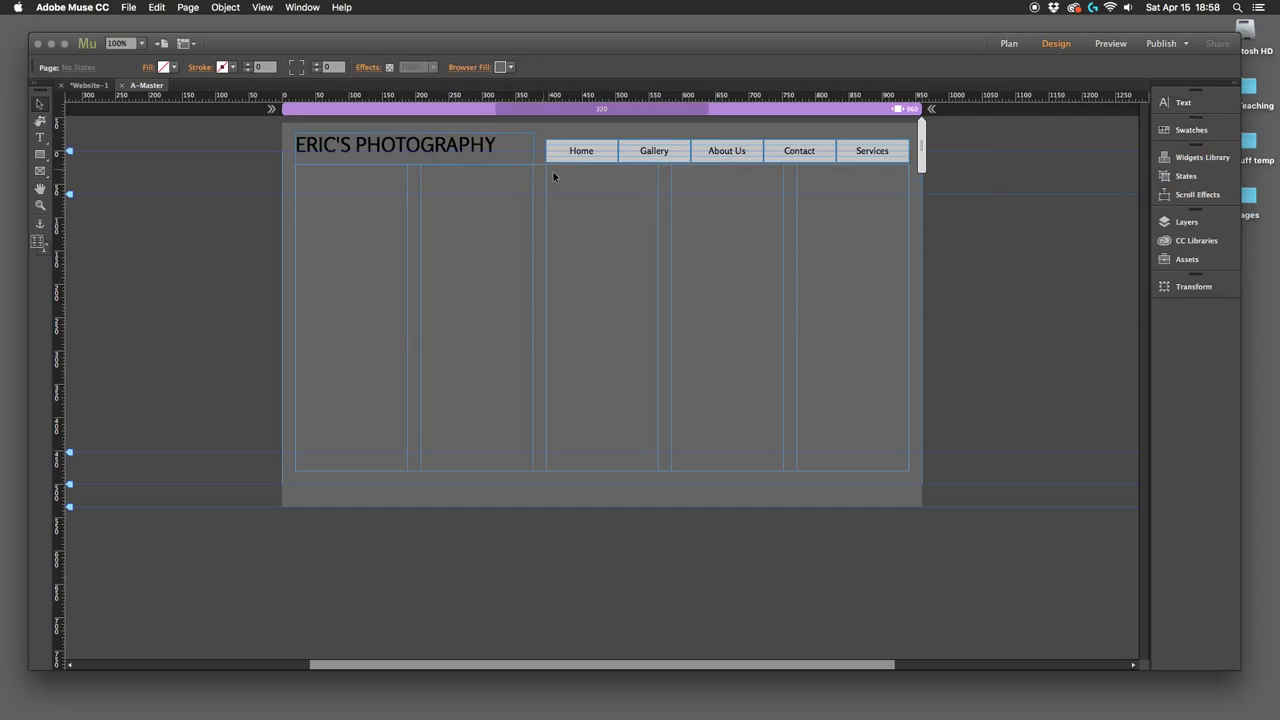
Step: Close A-Master, open the About Us page from the site plan to check its menu styling, and close it
{"action": "left_click", "coordinate": [122, 85]}
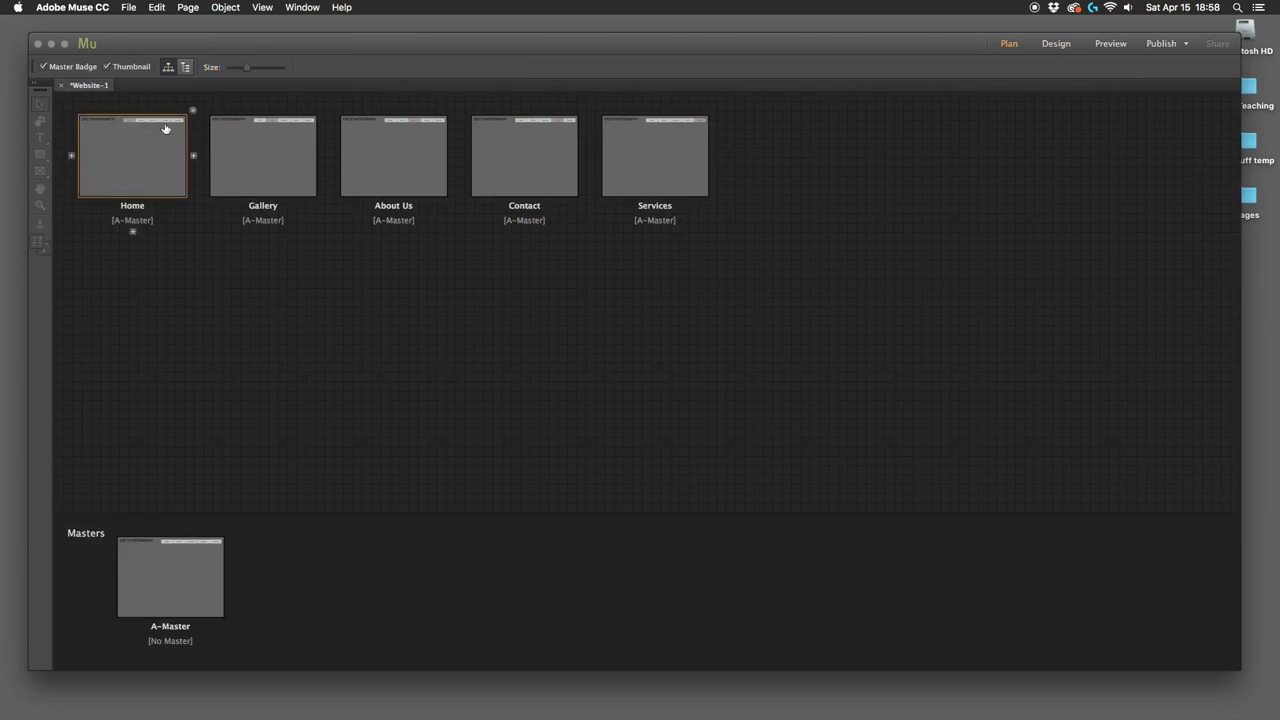
{"action": "double_click", "coordinate": [395, 167]}
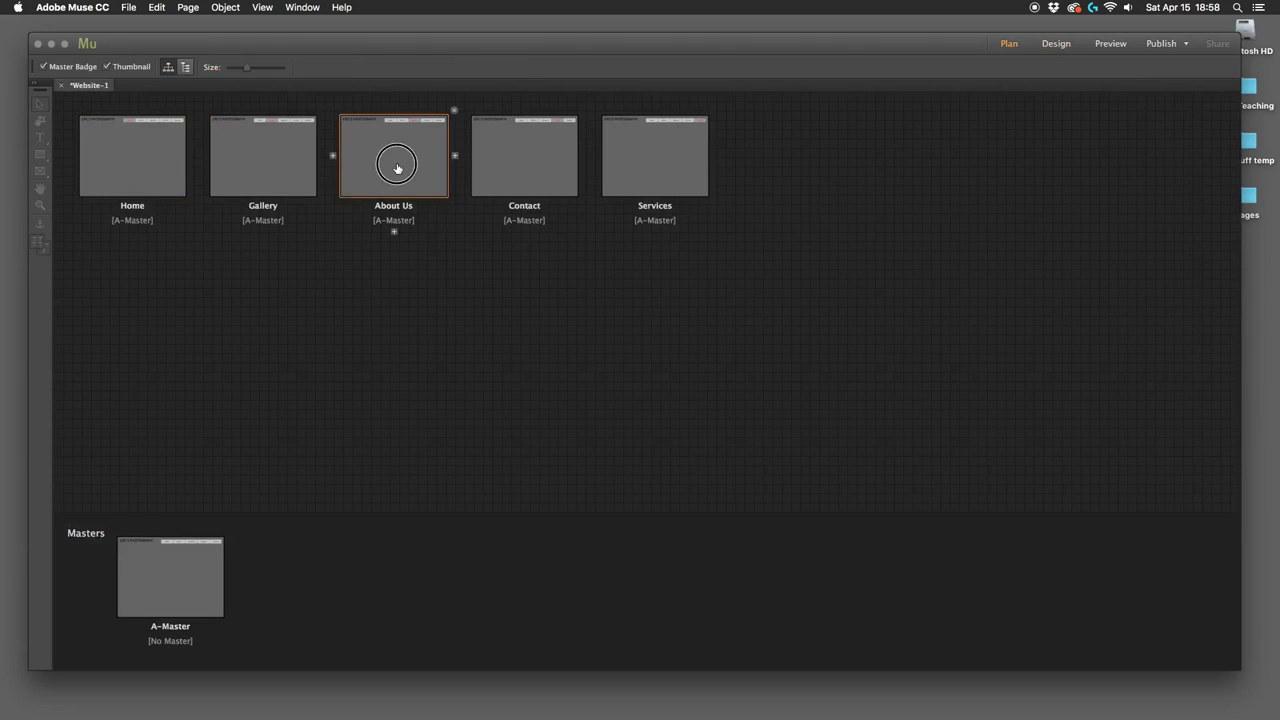
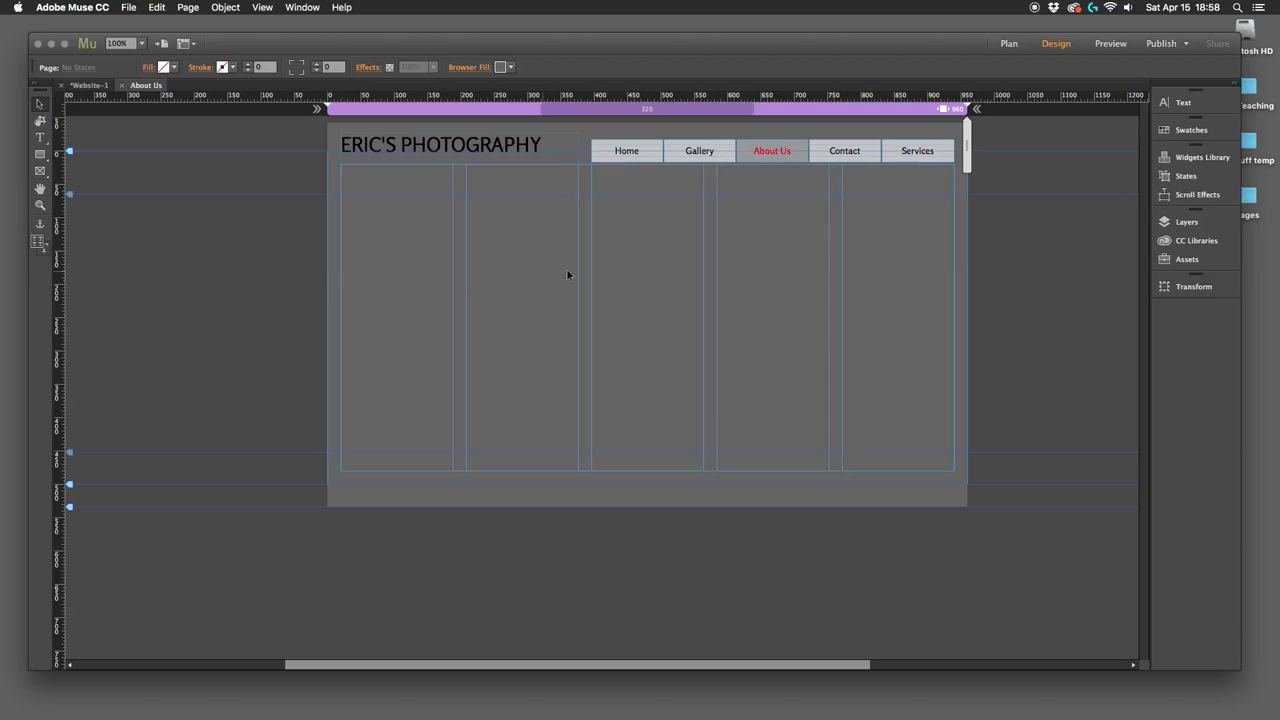
{"action": "left_click", "coordinate": [122, 86]}
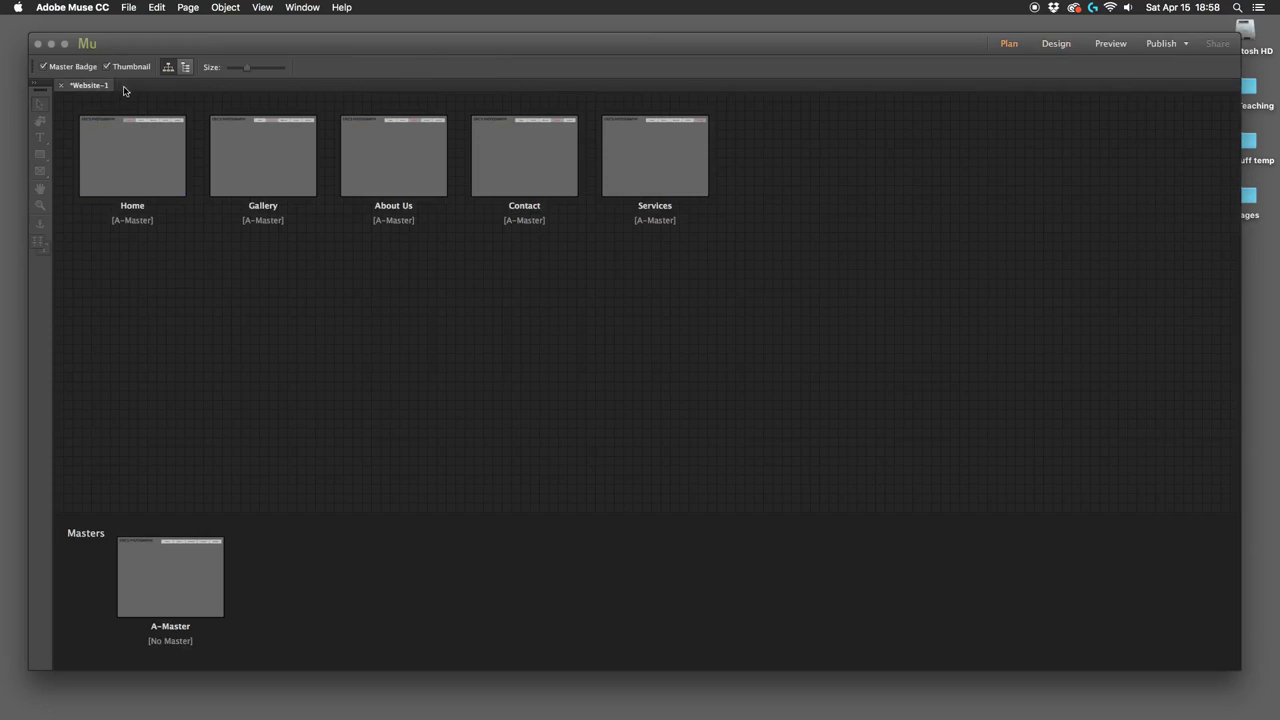
Step: Open the Contact page from the site plan and show the Widgets Library with its Menus category collapsed
{"action": "double_click", "coordinate": [522, 165]}
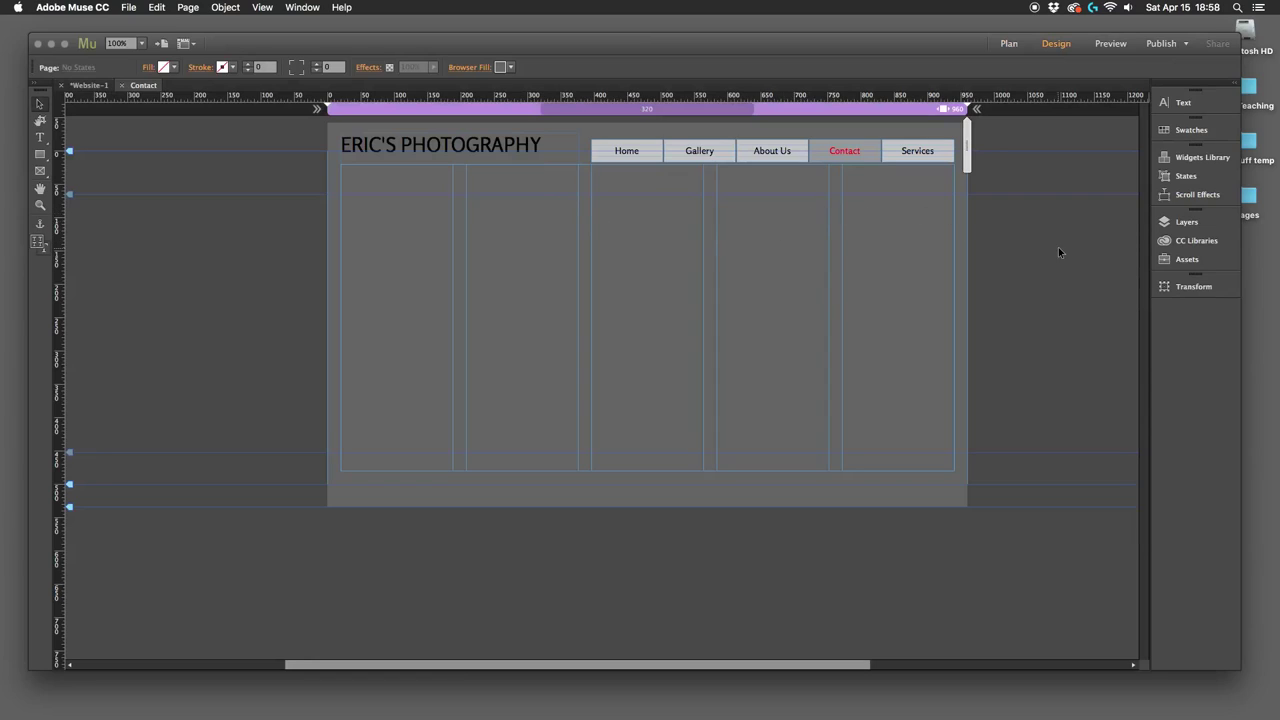
{"action": "left_click", "coordinate": [1190, 158]}
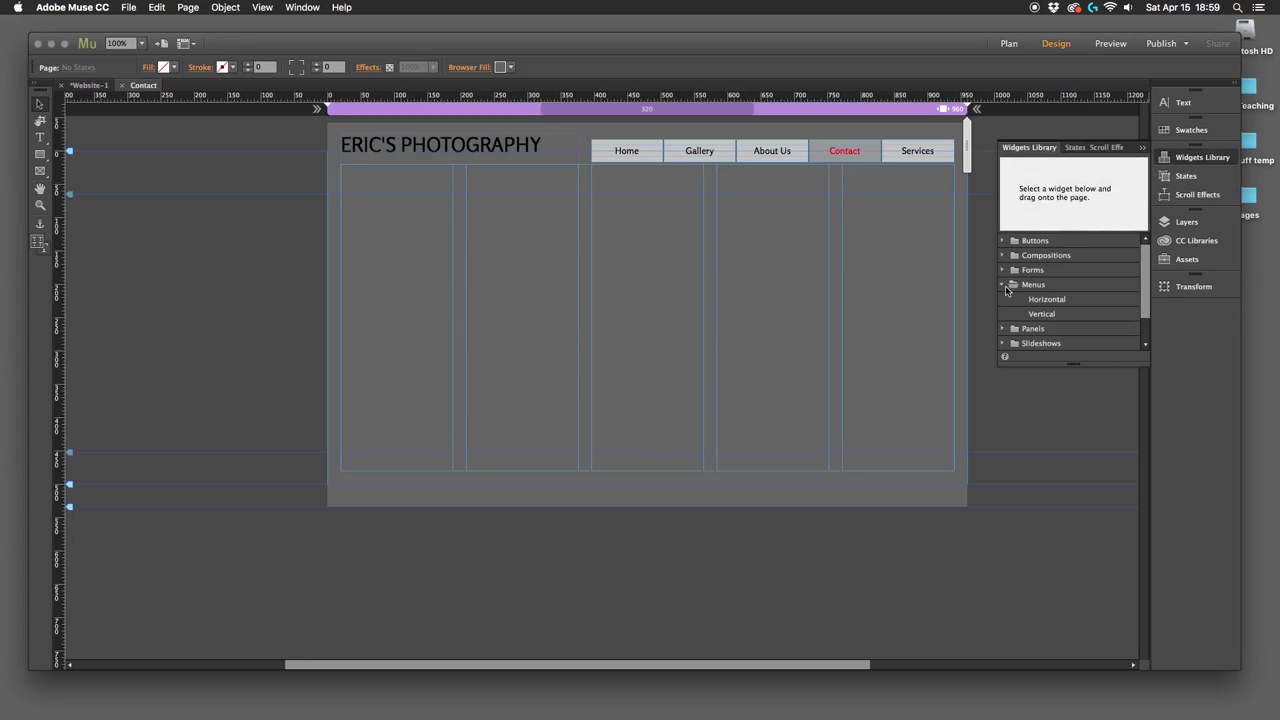
{"action": "left_click", "coordinate": [1003, 286]}
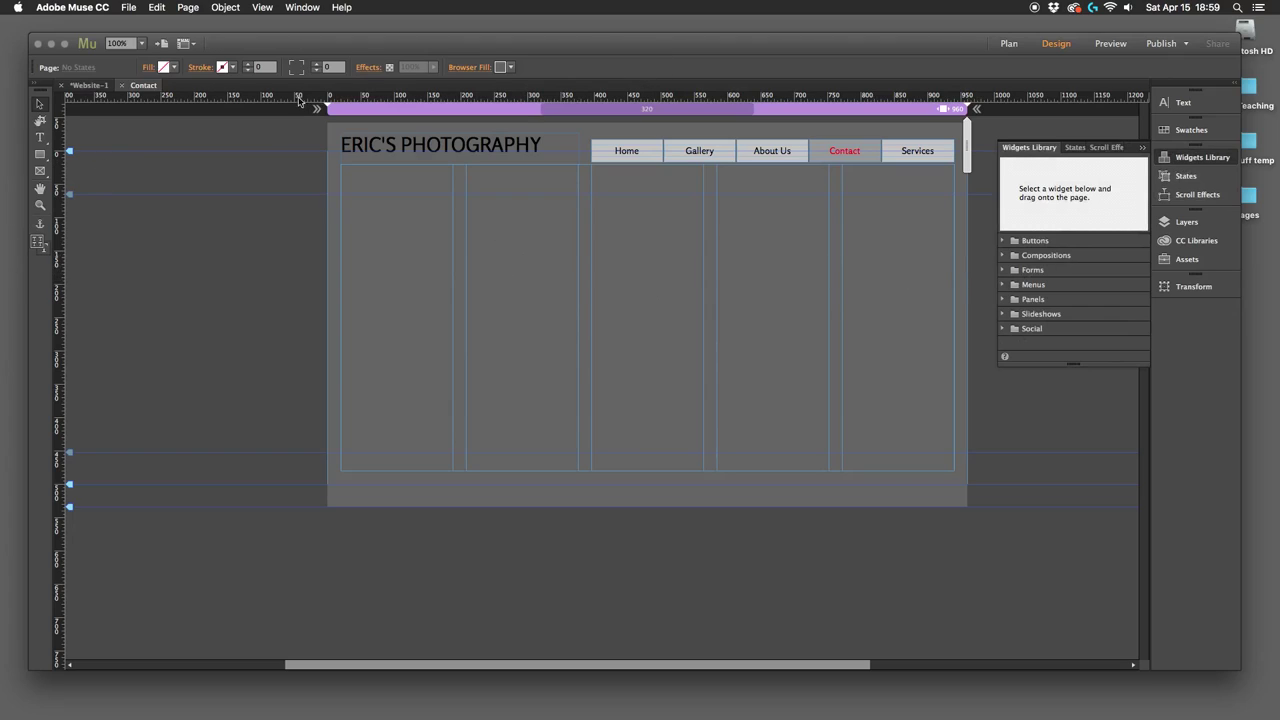
Step: Draw a text frame across the first two columns below the site title and enter "Thank you for your interest in my photography"
{"action": "left_click", "coordinate": [40, 137]}
{"action": "left_click_drag", "start_coordinate": [345, 198], "coordinate": [578, 302]}
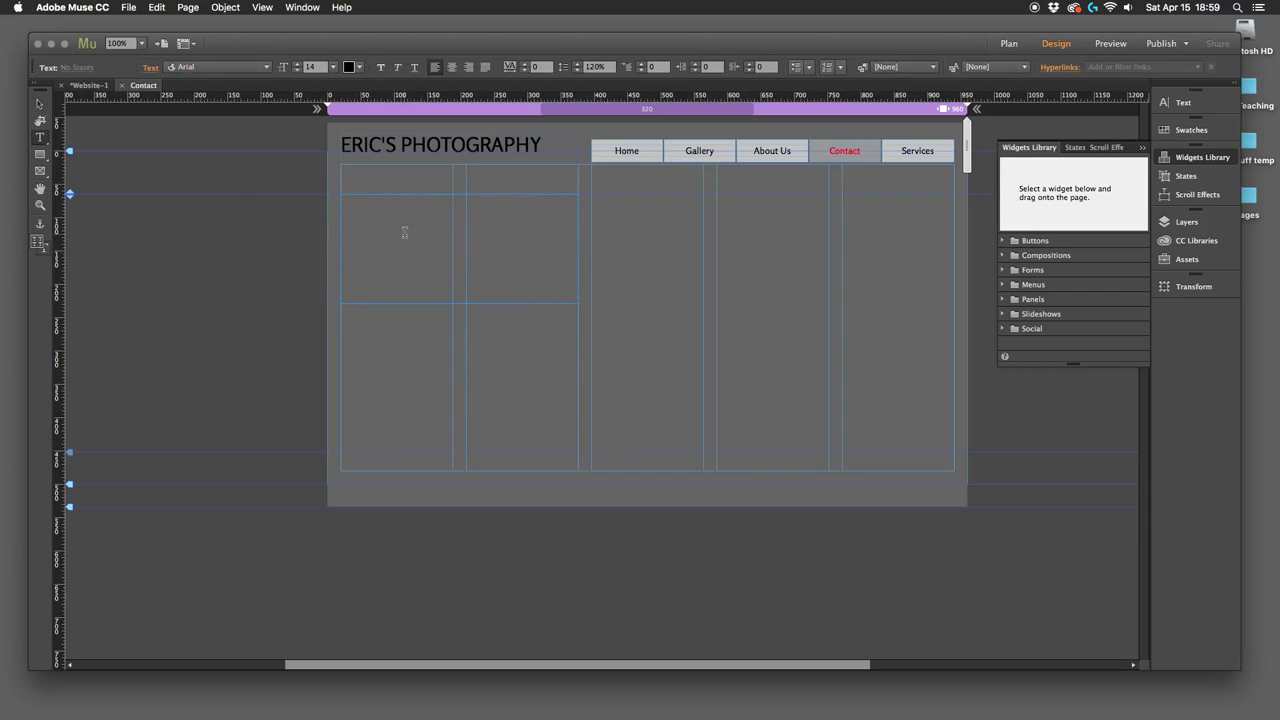
{"action": "type", "text": "Thank you for your interest in my photography"}
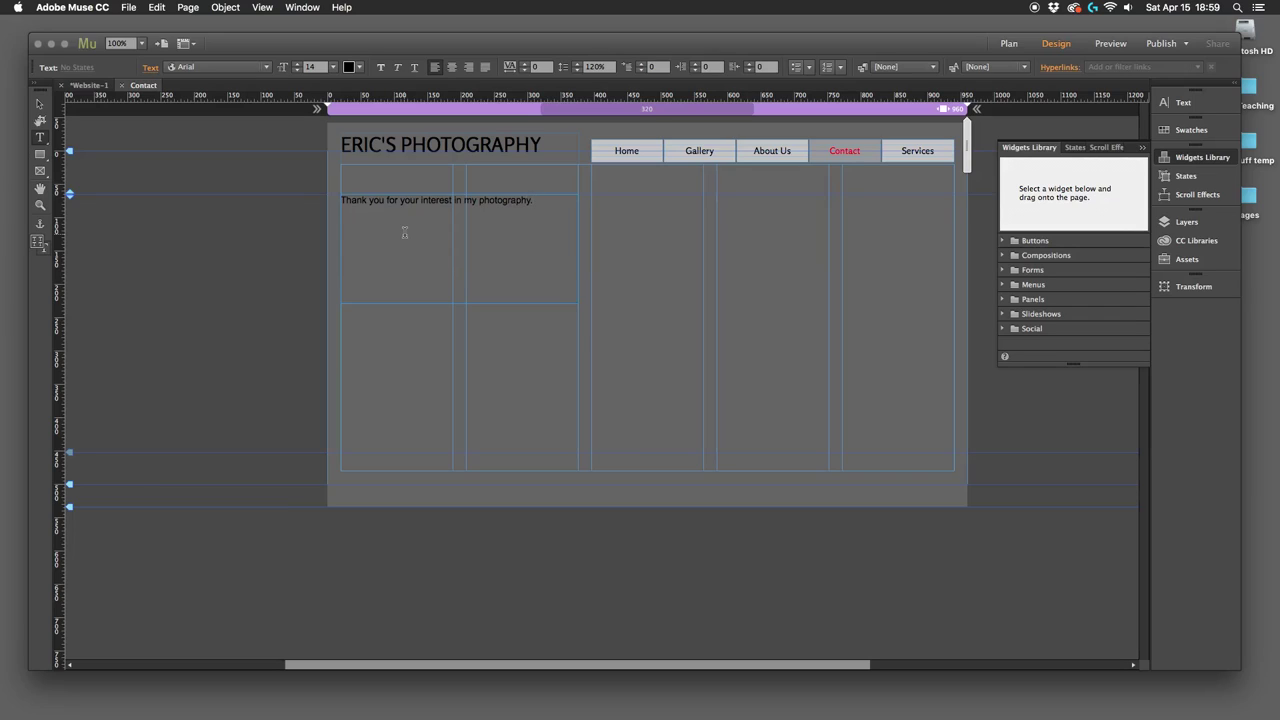
Step: Continue the text with ". You can contact me here, or at my main website:" and "ERIC'S AMAZING WORLD" on a new line
{"action": "type", "text": ". You can"}
{"action": "type", "text": " contac"}
{"action": "type", "text": "t me"}
{"action": "type", "text": " here"}
{"action": "type", "text": ", or"}
{"action": "type", "text": " at my"}
{"action": "type", "text": " main website"}
{"action": "type", "text": "."}
{"action": "key", "text": "BackSpace"}
{"action": "type", "text": ": ERIC"}
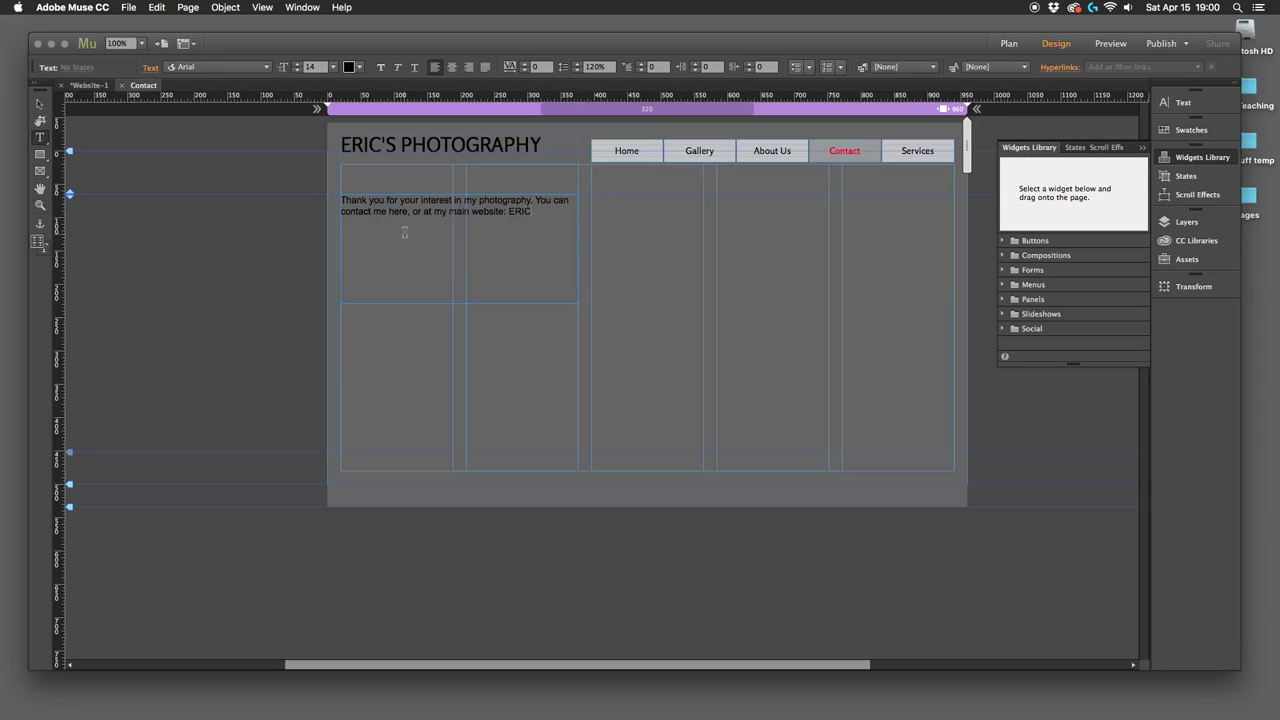
{"action": "key", "text": "Return"}
{"action": "type", "text": "'S AMAZING WORLD"}
{"action": "key", "text": "shift+Up"}
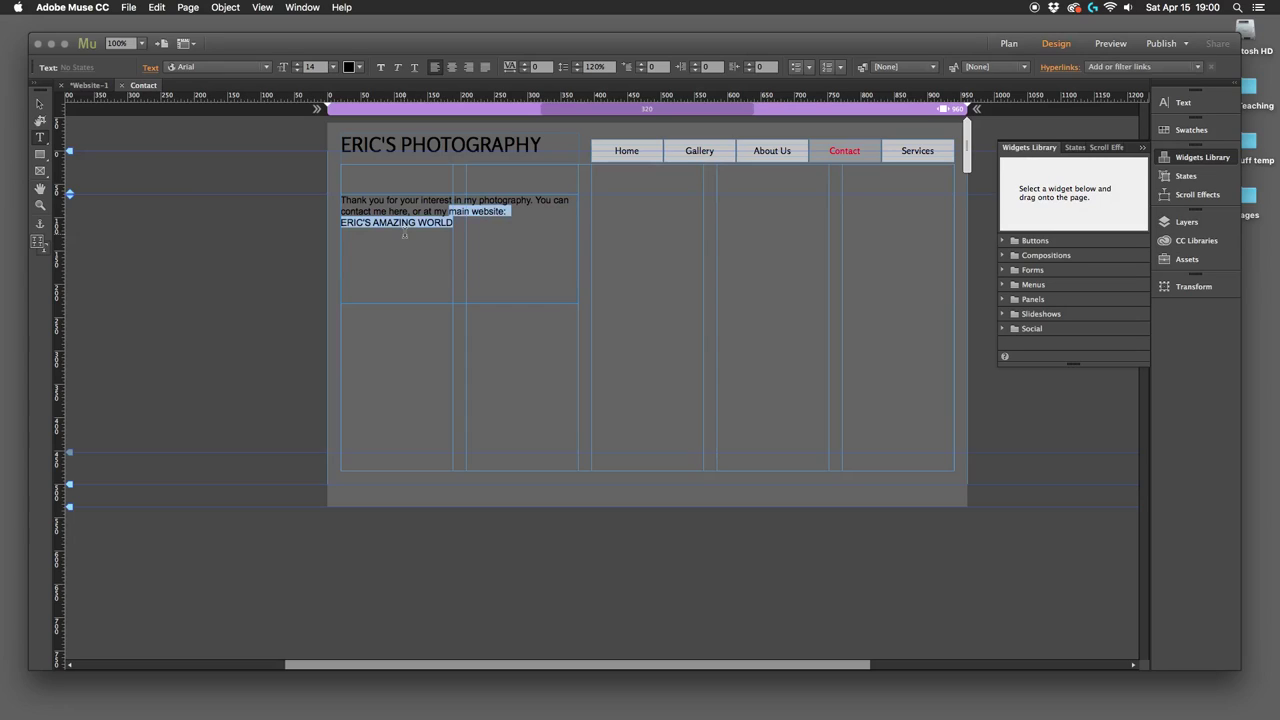
{"action": "key", "text": "shift+Left"}
{"action": "key", "text": "shift+Left"}
{"action": "key", "text": "shift+Left"}
{"action": "key", "text": "shift+Left"}
{"action": "key", "text": "shift+Left"}
{"action": "key", "text": "shift+Left"}
{"action": "key", "text": "shift+Left"}
{"action": "key", "text": "shift+Left"}
{"action": "key", "text": "shift+Left"}
{"action": "key", "text": "shift+Left"}
{"action": "key", "text": "shift+Left"}
{"action": "key", "text": "shift+Left"}
{"action": "key", "text": "shift+Left"}
{"action": "key", "text": "shift+Left"}
{"action": "key", "text": "shift+Left"}
{"action": "key", "text": "shift+Left"}
{"action": "key", "text": "shift+Left"}
{"action": "key", "text": "shift+Left"}
{"action": "key", "text": "shift+Left"}
{"action": "key", "text": "shift+Left"}
{"action": "key", "text": "shift+Left"}
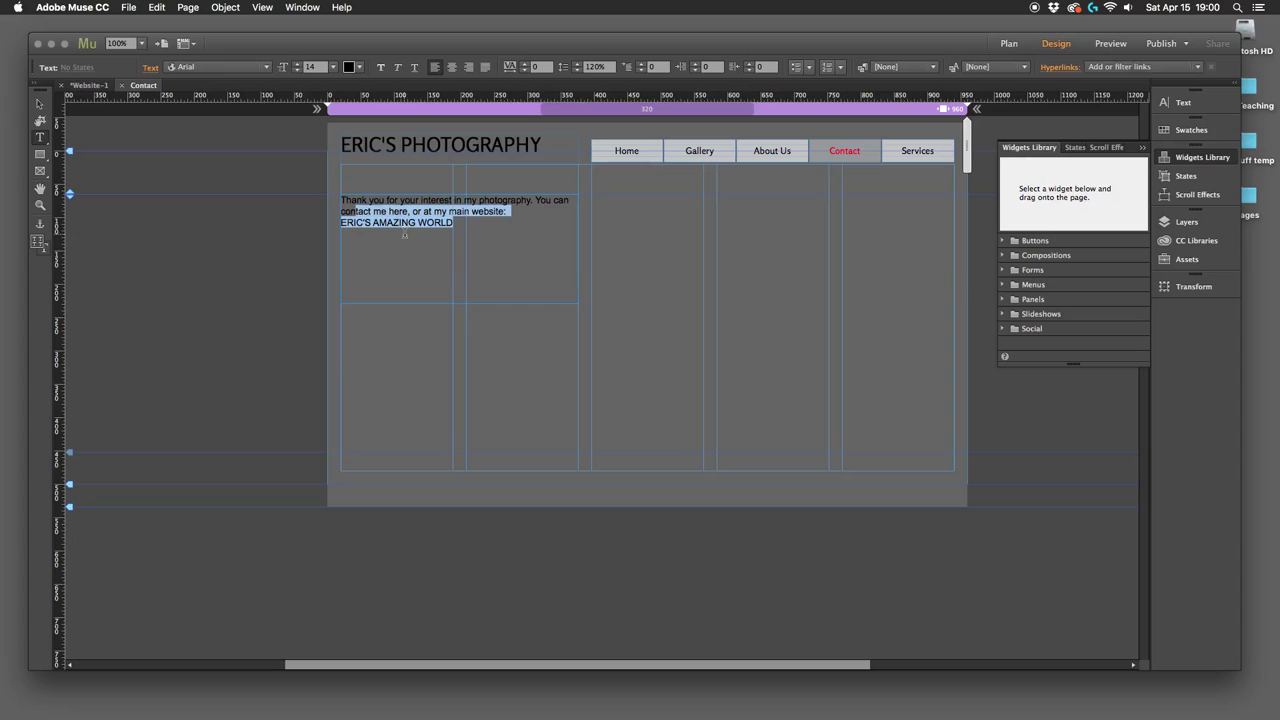
{"action": "key", "text": "shift+Down"}
{"action": "key", "text": "shift+Left"}
{"action": "key", "text": "shift+Left"}
{"action": "key", "text": "shift+Left"}
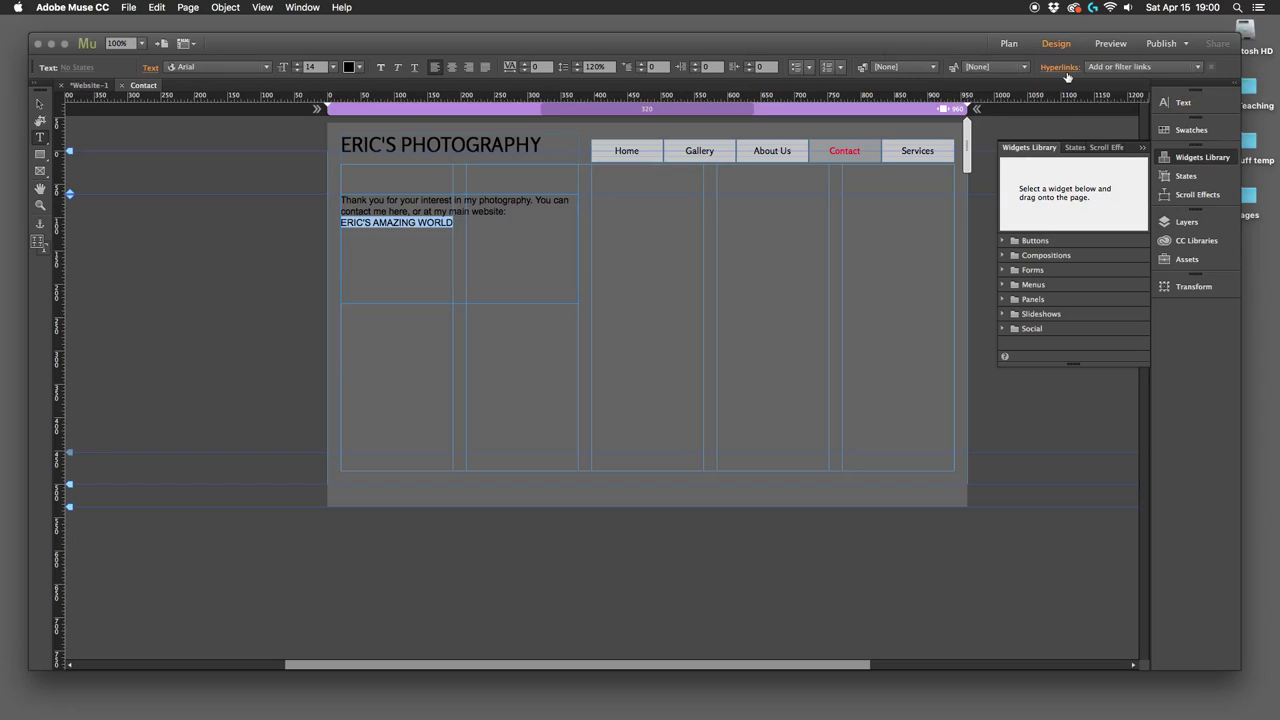
{"action": "left_click", "coordinate": [1197, 68]}
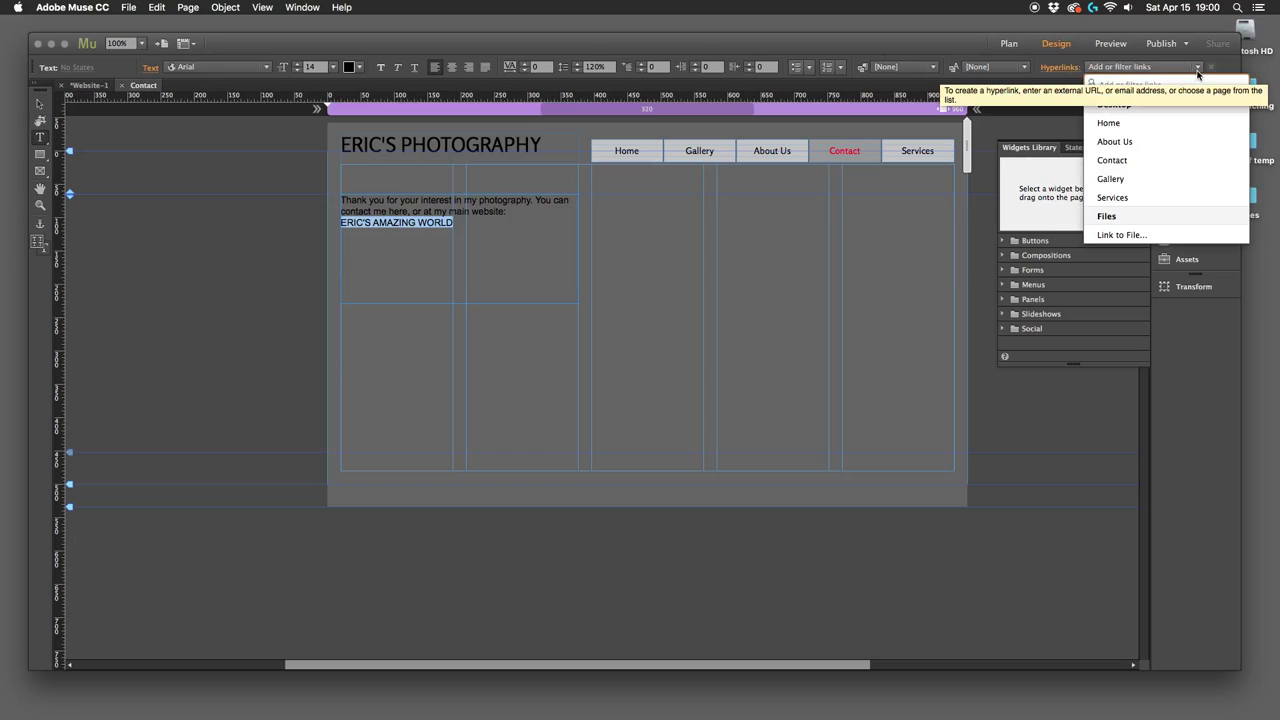
{"action": "left_click", "coordinate": [1070, 70]}
{"action": "left_click", "coordinate": [1135, 68]}
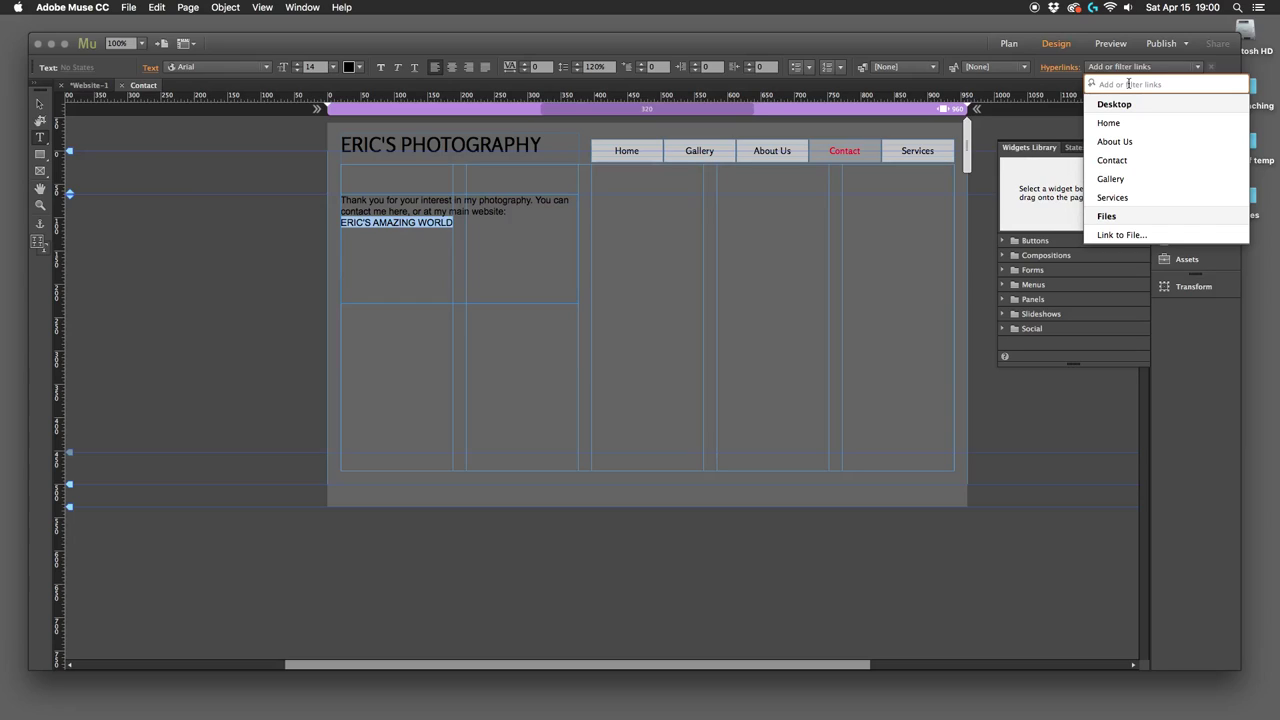
{"action": "type", "text": "htt"}
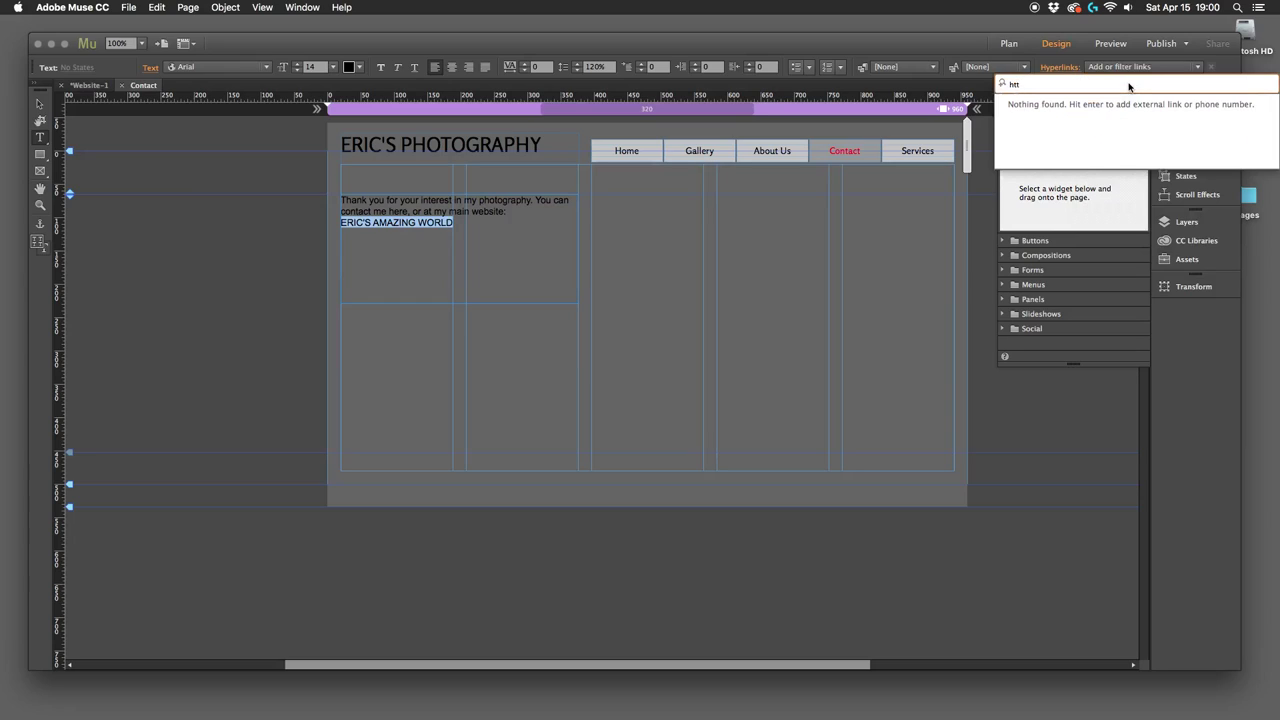
{"action": "type", "text": "p://www.ericsamazingworld.com"}
{"action": "key", "text": "Return"}
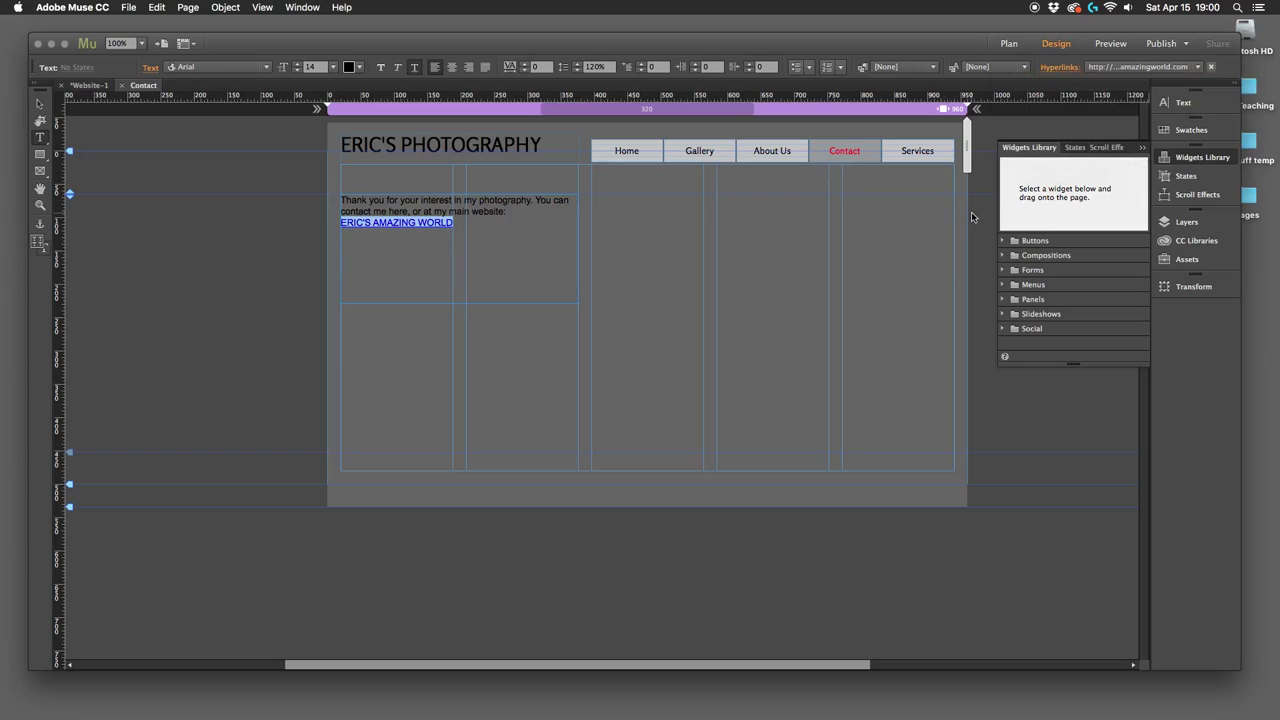
{"action": "left_click", "coordinate": [438, 257]}
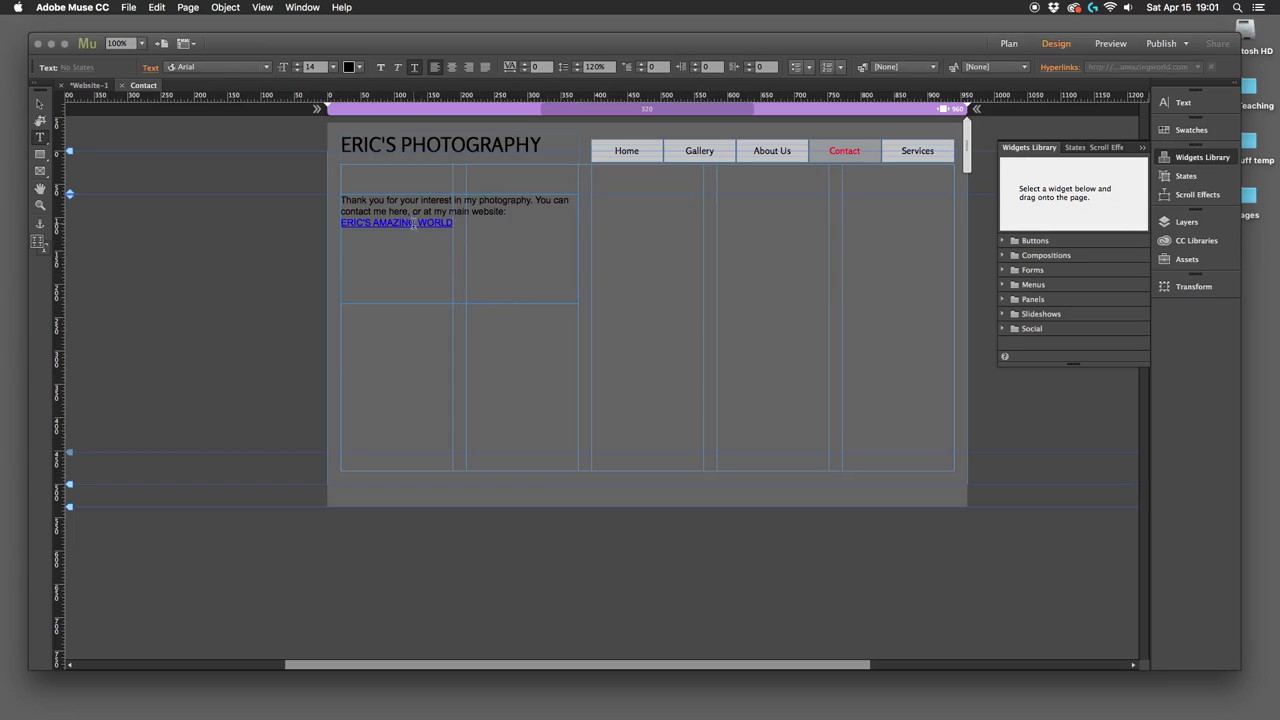
{"action": "left_click_drag", "start_coordinate": [456, 224], "coordinate": [341, 224]}
{"action": "left_click", "coordinate": [450, 240]}
Step: Place a Simple Contact form widget on the page beside the text frame and name the form "Contact Us"
{"action": "left_click", "coordinate": [1004, 270]}
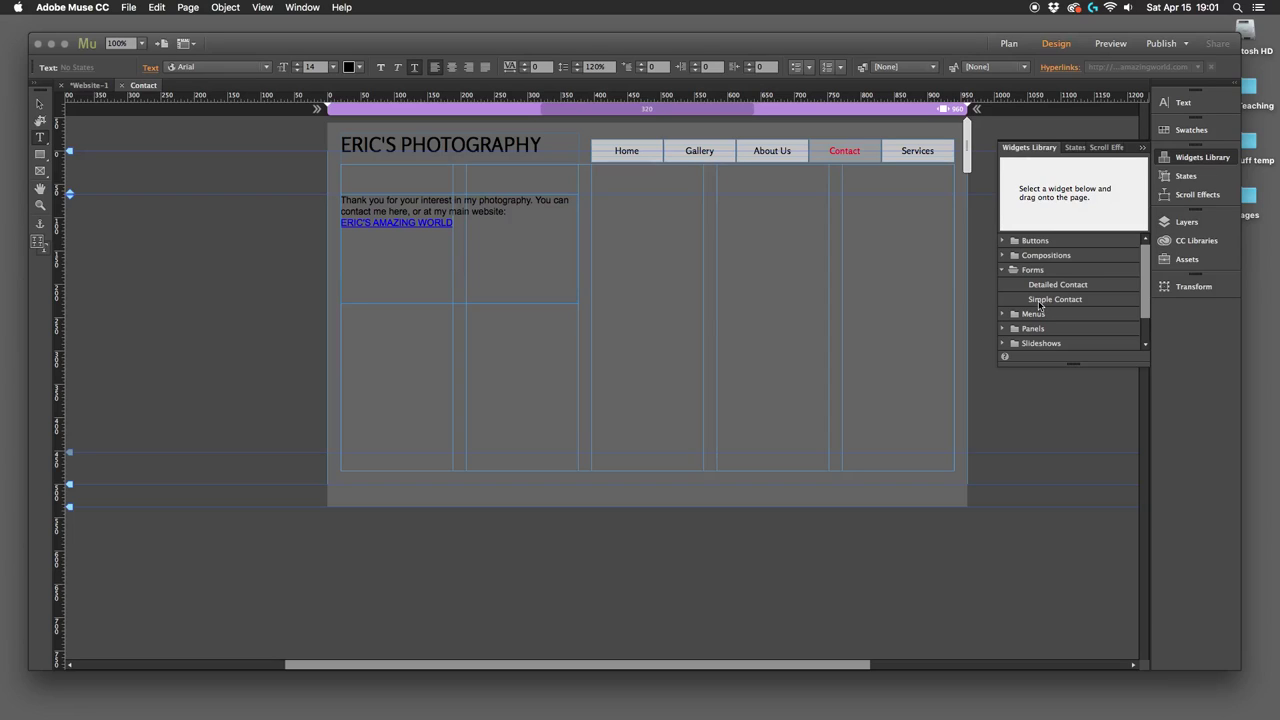
{"action": "left_click_drag", "start_coordinate": [1040, 304], "coordinate": [682, 245]}
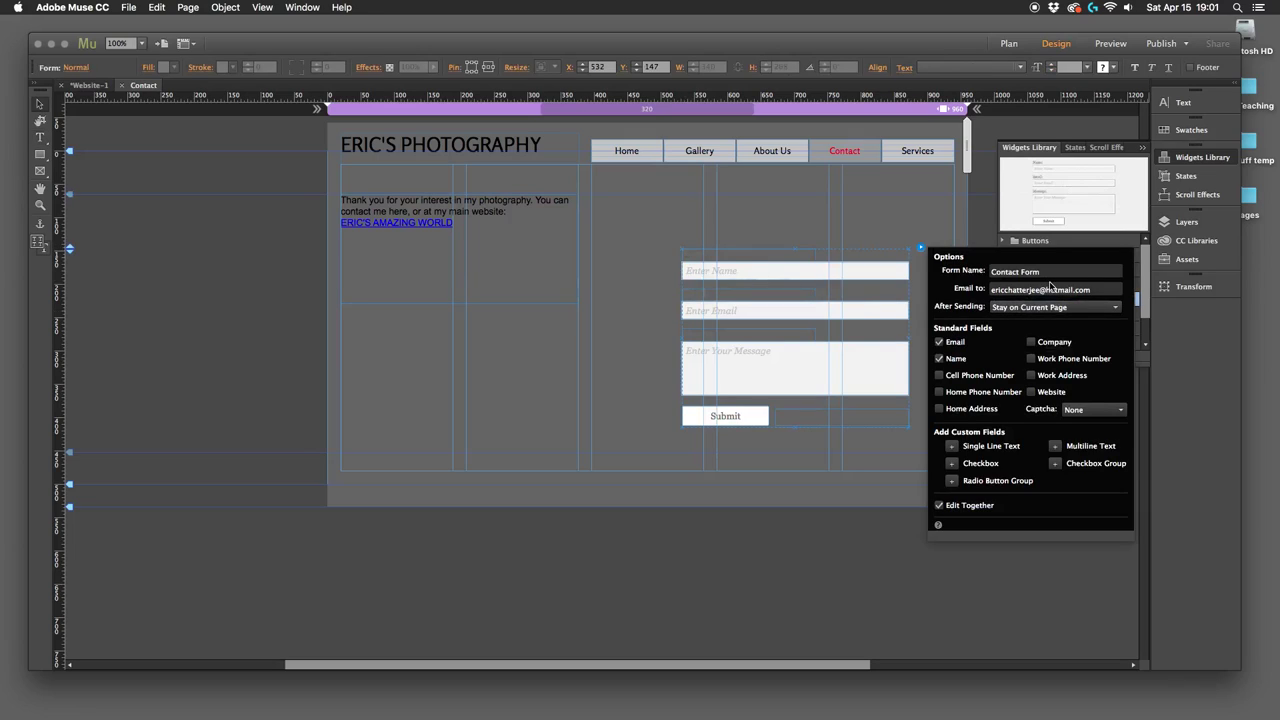
{"action": "left_click", "coordinate": [1057, 272]}
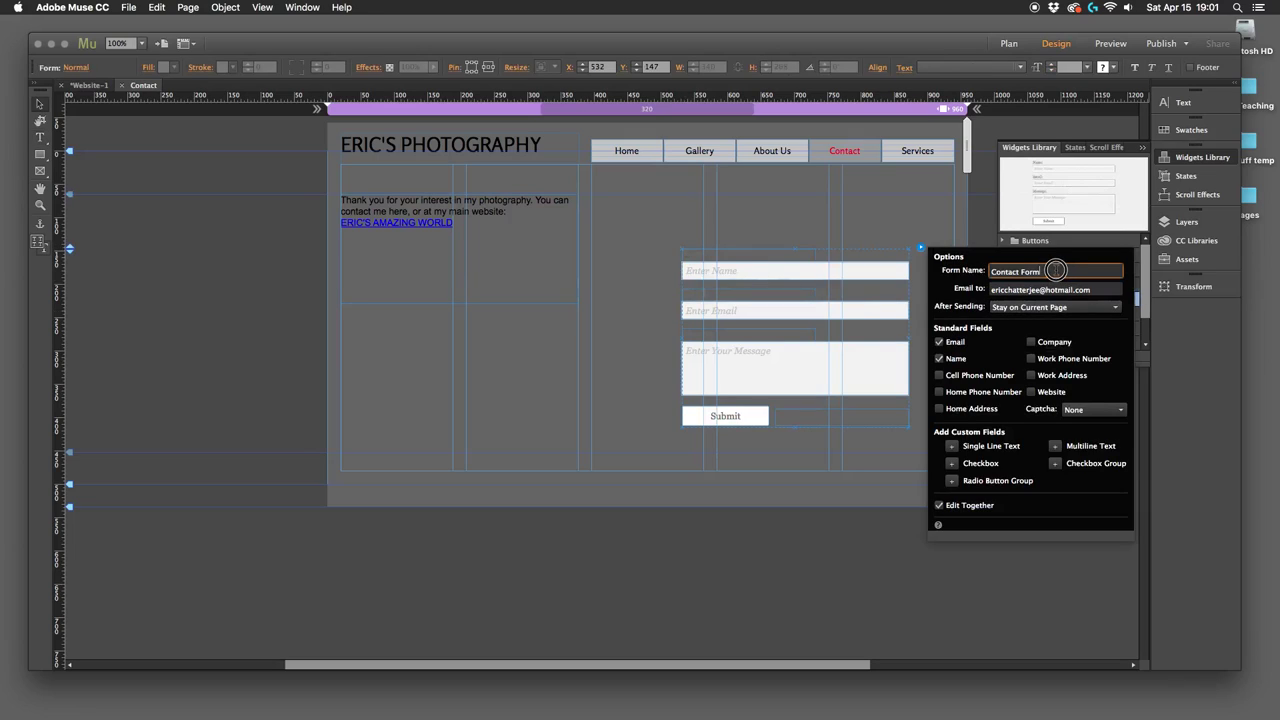
{"action": "key", "text": "BackSpace"}
{"action": "key", "text": "BackSpace"}
{"action": "key", "text": "BackSpace"}
{"action": "key", "text": "BackSpace"}
{"action": "type", "text": "Us"}
{"action": "left_click", "coordinate": [1092, 291]}
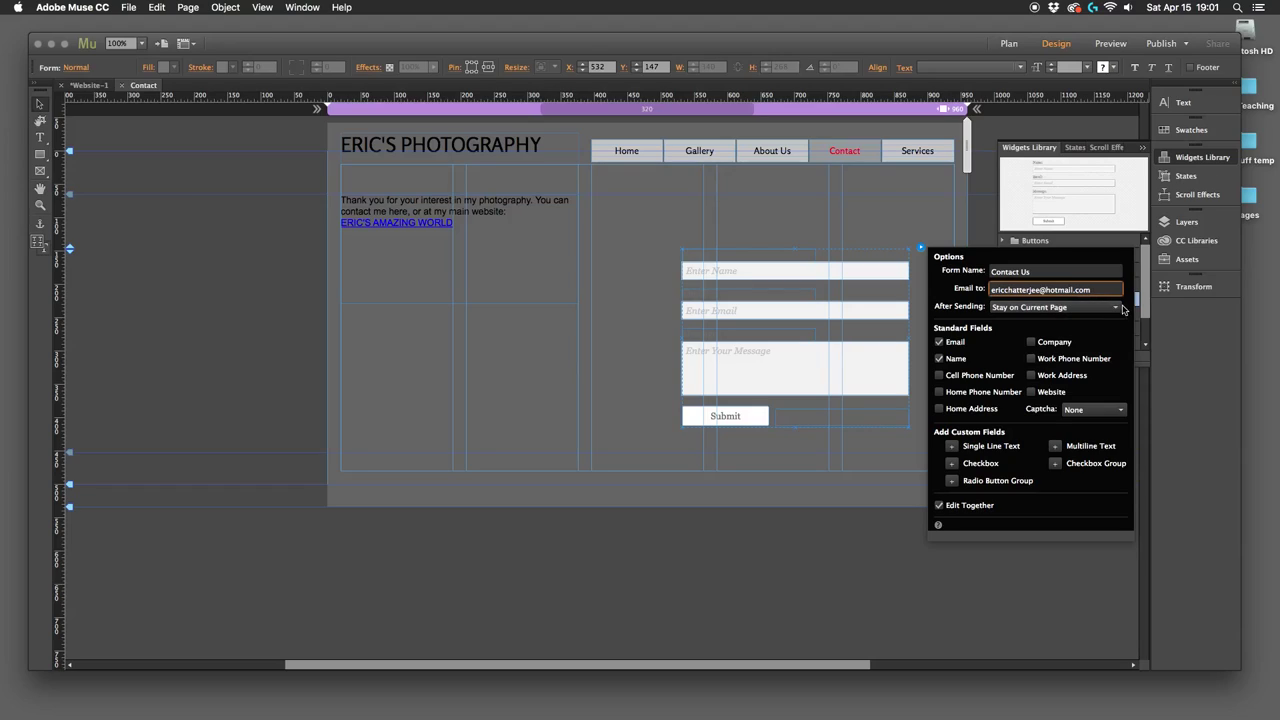
Step: Try adding the Cell Phone Number standard field to the contact form and remove it again
{"action": "left_click", "coordinate": [940, 377]}
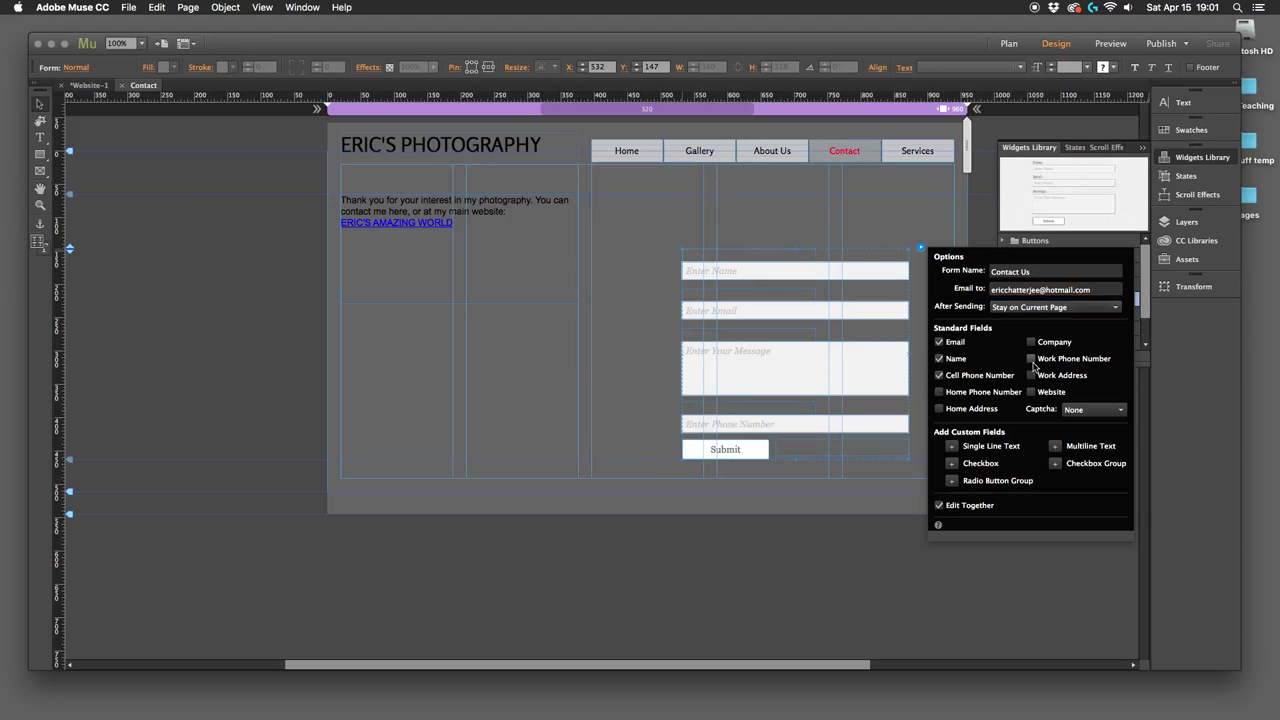
{"action": "left_click", "coordinate": [939, 371]}
{"action": "left_click", "coordinate": [939, 375]}
{"action": "left_click", "coordinate": [939, 376]}
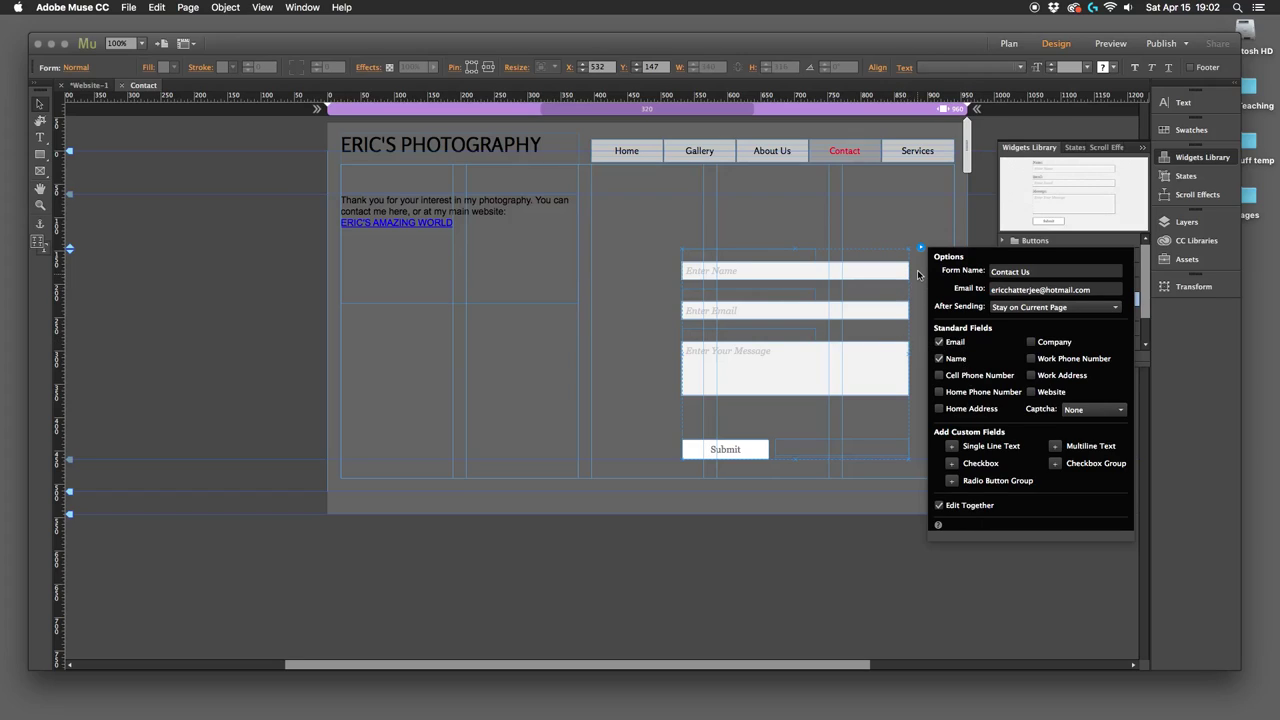
Step: Close the form options and move the contact form up beside the text frame, to about X 404, Y 51
{"action": "left_click", "coordinate": [921, 250]}
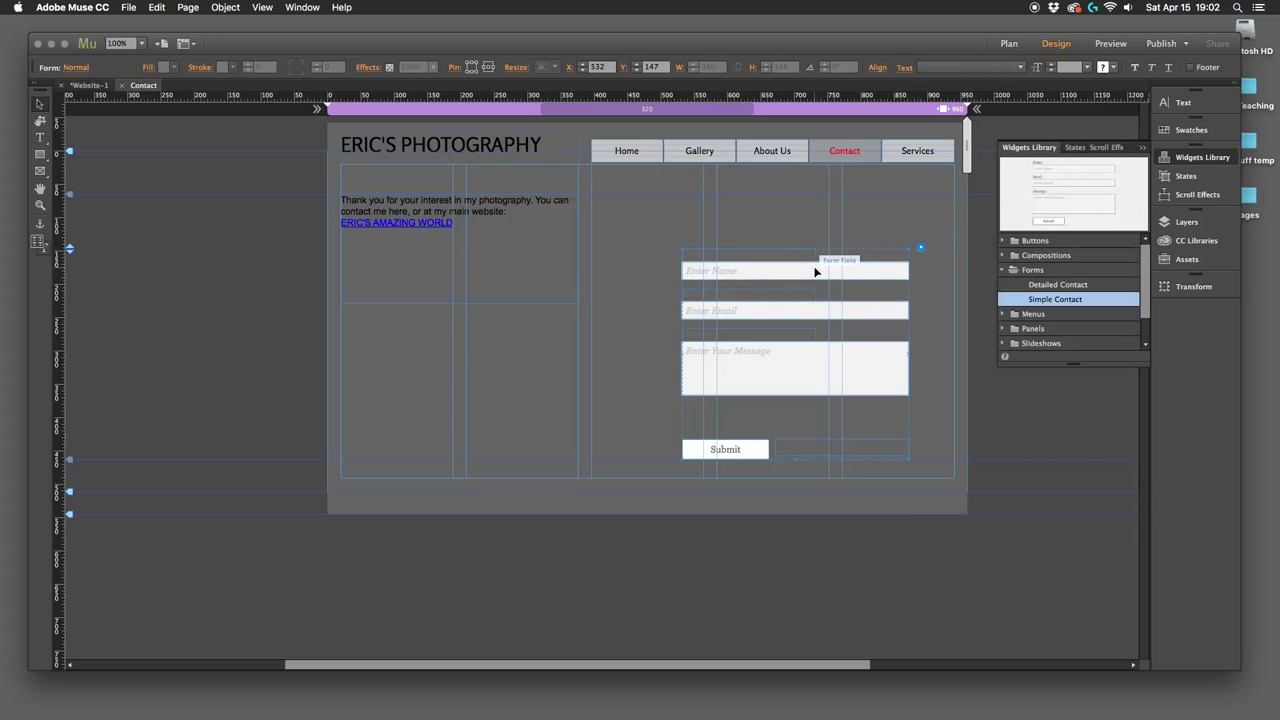
{"action": "left_click_drag", "start_coordinate": [811, 269], "coordinate": [727, 206]}
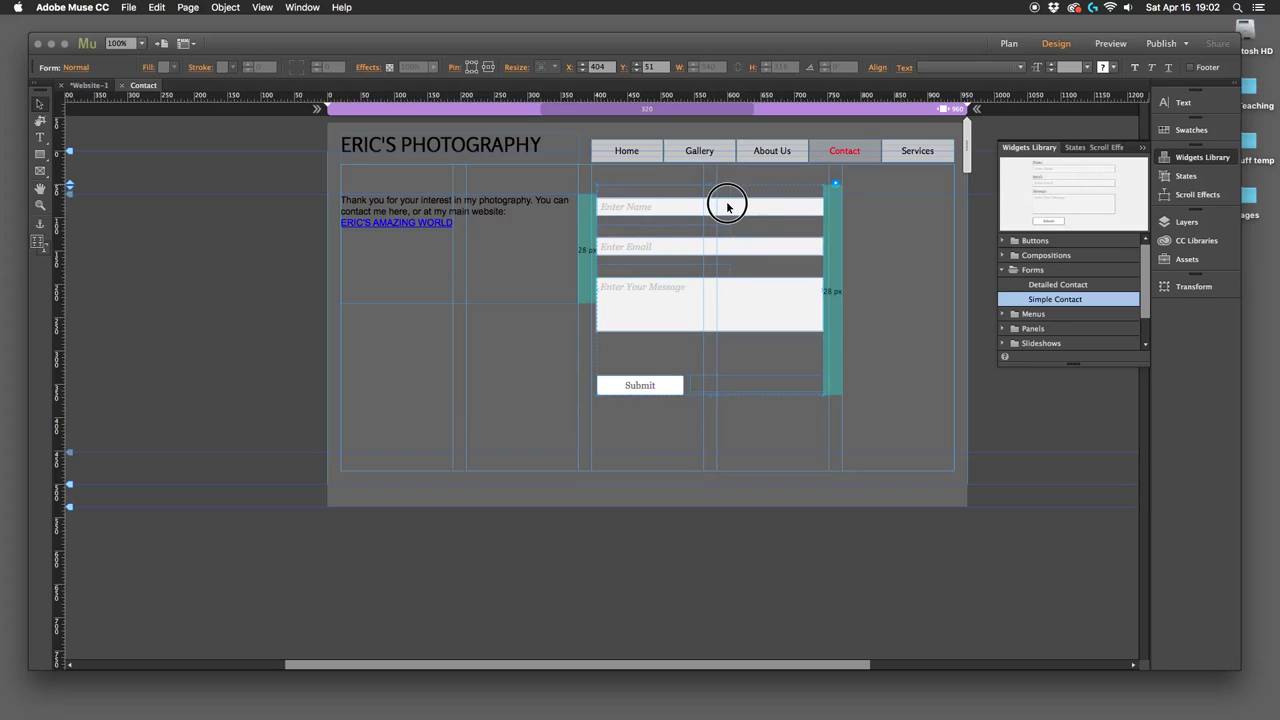
Step: Lower the contact form to about X 404, Y 65, in line with the horizontal guide, and review the Submit button's states
{"action": "left_click_drag", "start_coordinate": [727, 206], "coordinate": [729, 215]}
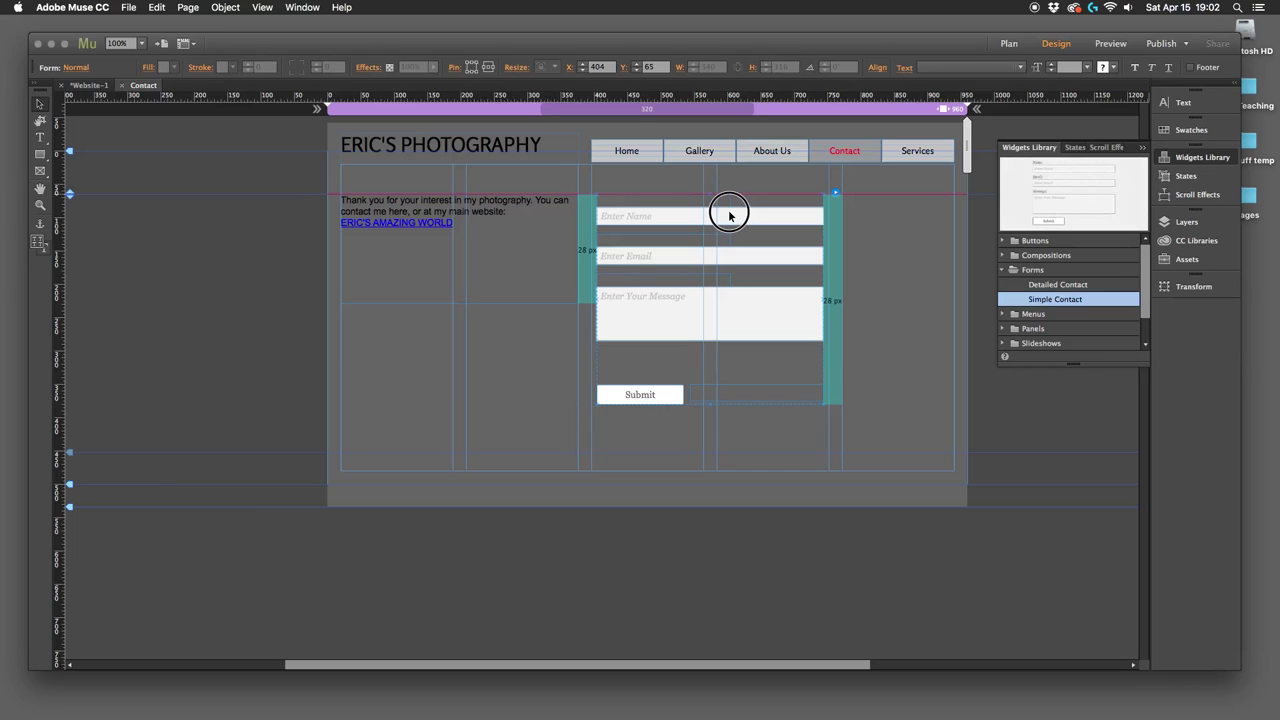
{"action": "left_click_drag", "start_coordinate": [729, 215], "coordinate": [731, 214]}
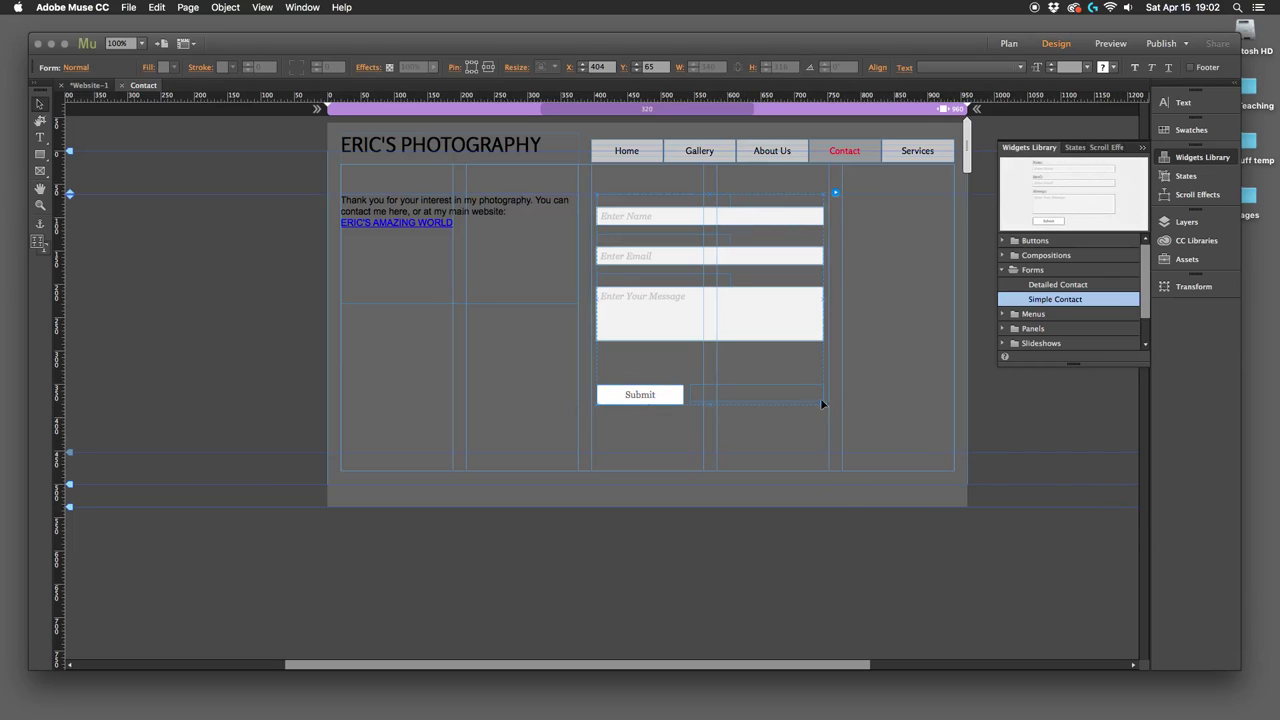
{"action": "left_click", "coordinate": [638, 395]}
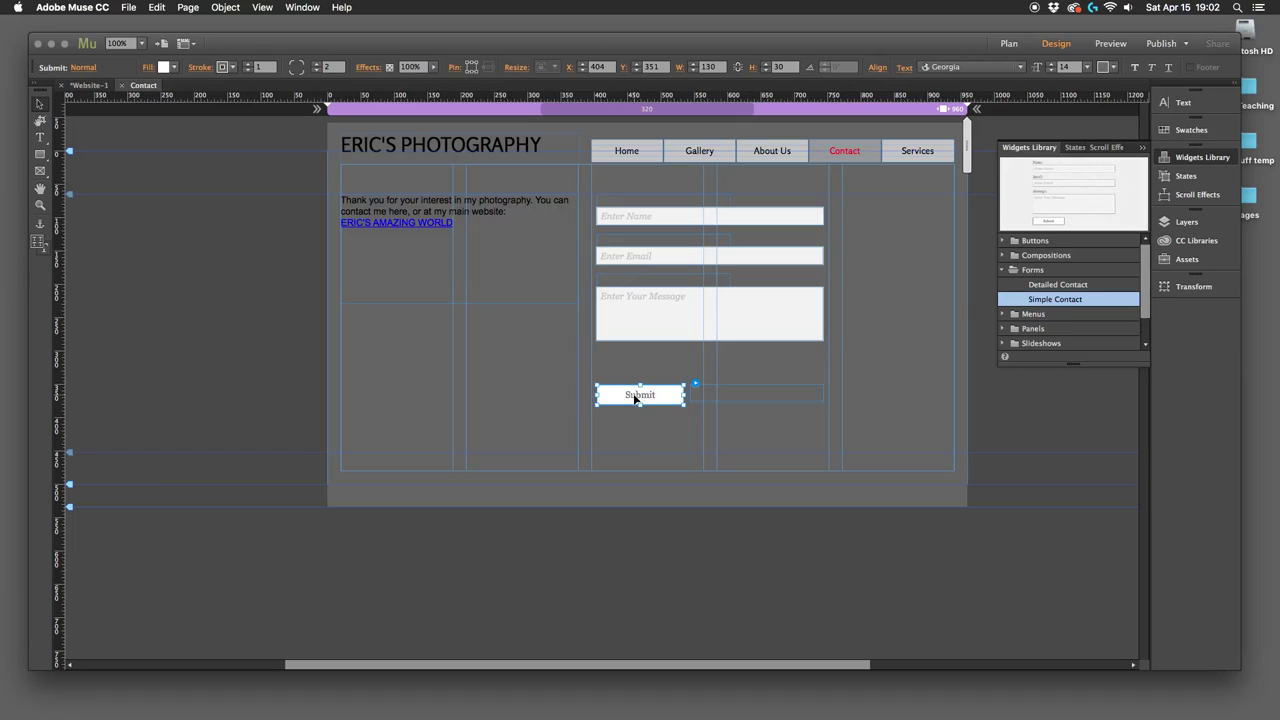
{"action": "left_click", "coordinate": [1066, 148]}
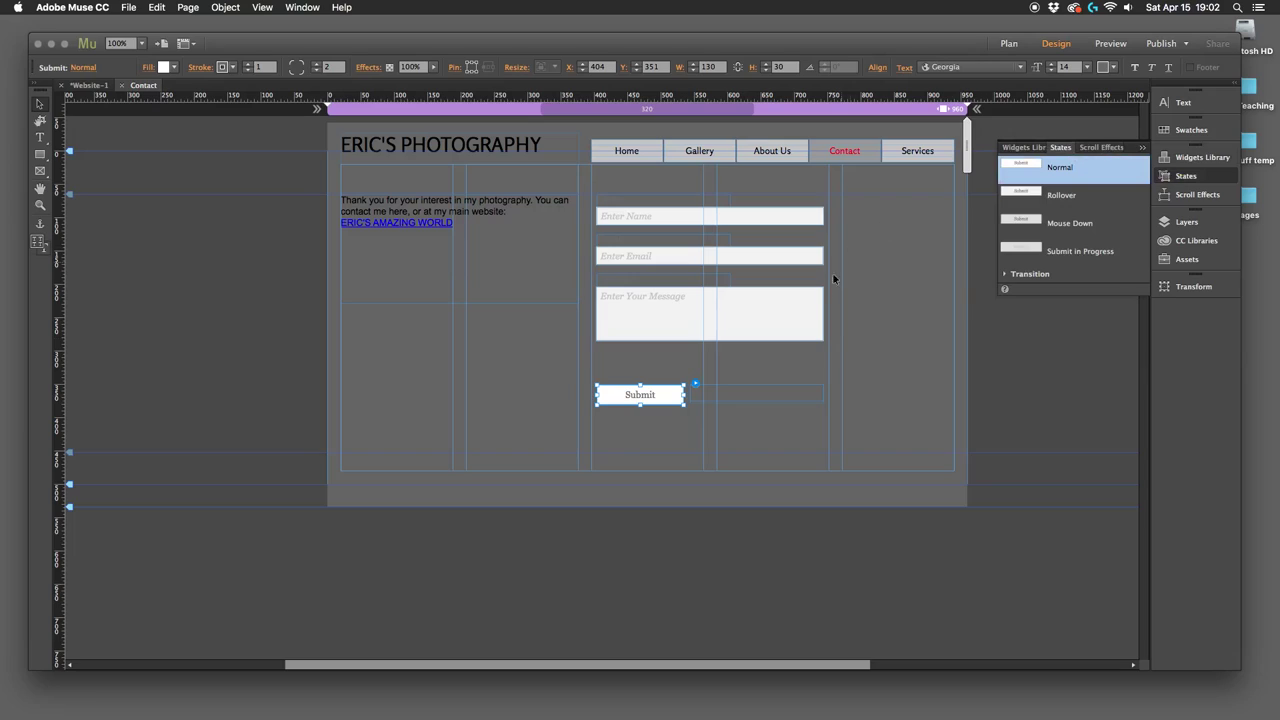
{"action": "left_click", "coordinate": [640, 423]}
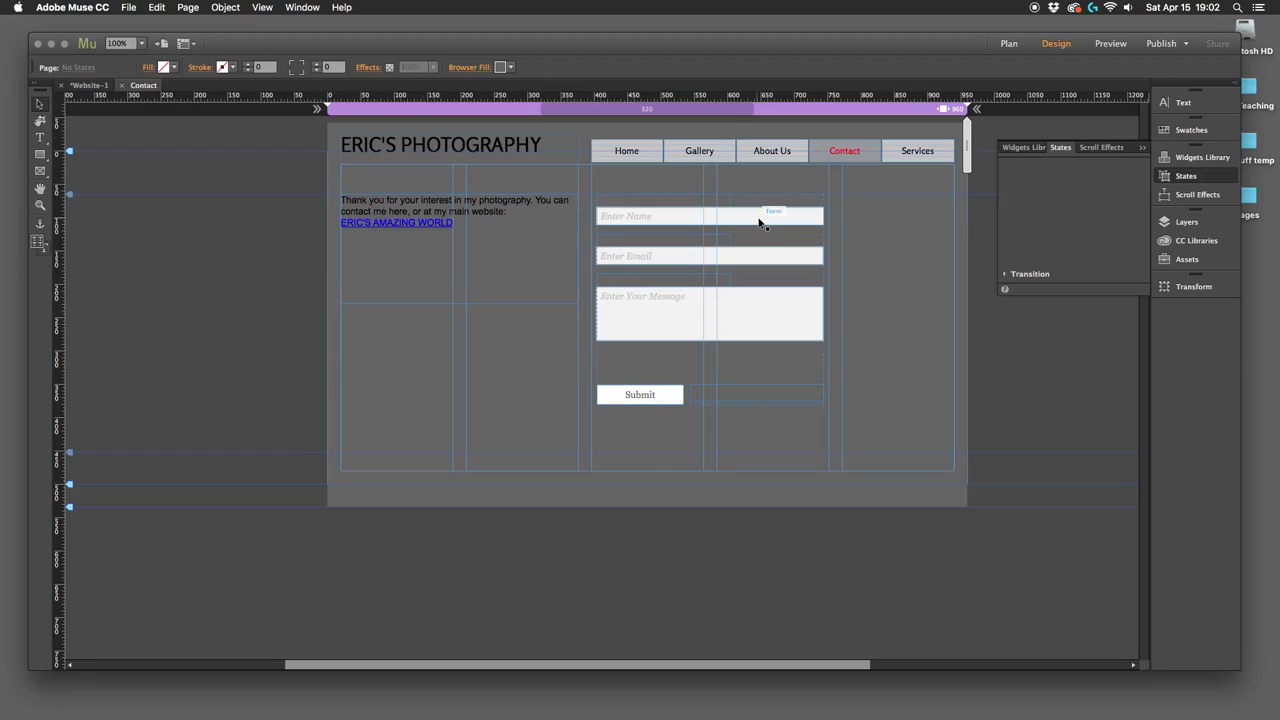
Step: Close the Contact page and open the A-Master page for editing
{"action": "left_click", "coordinate": [122, 86]}
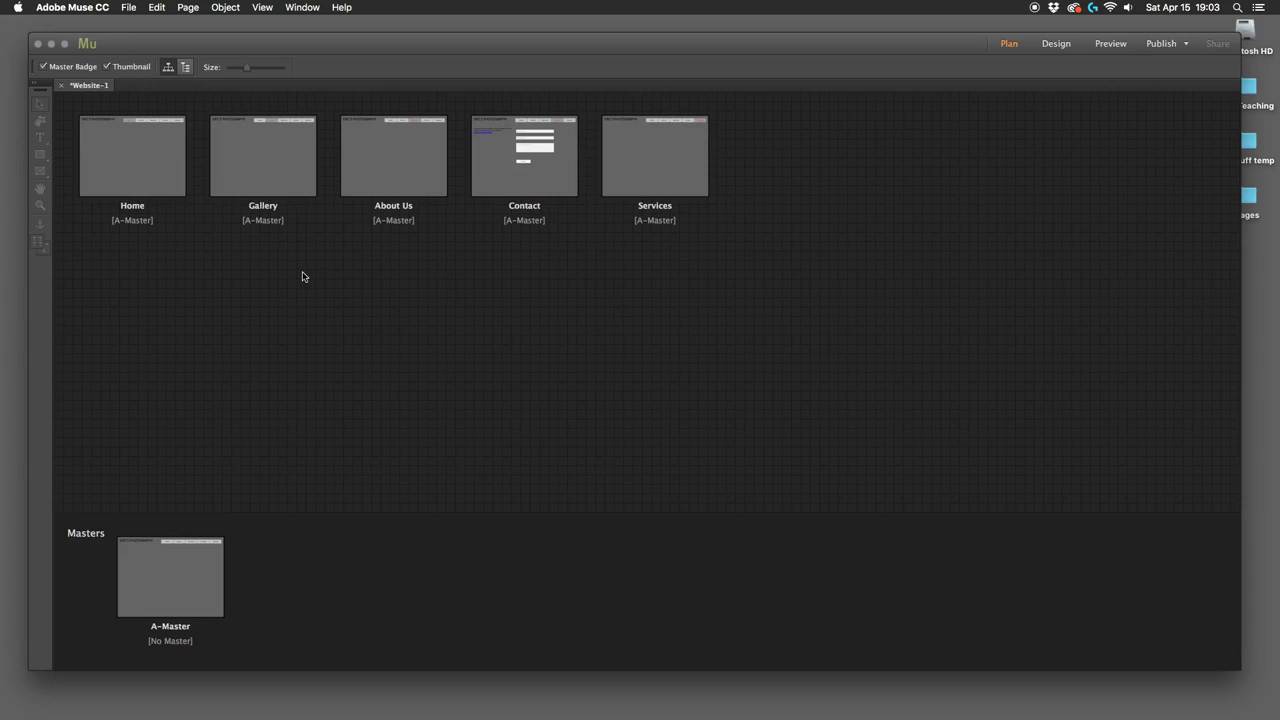
{"action": "left_click", "coordinate": [164, 568]}
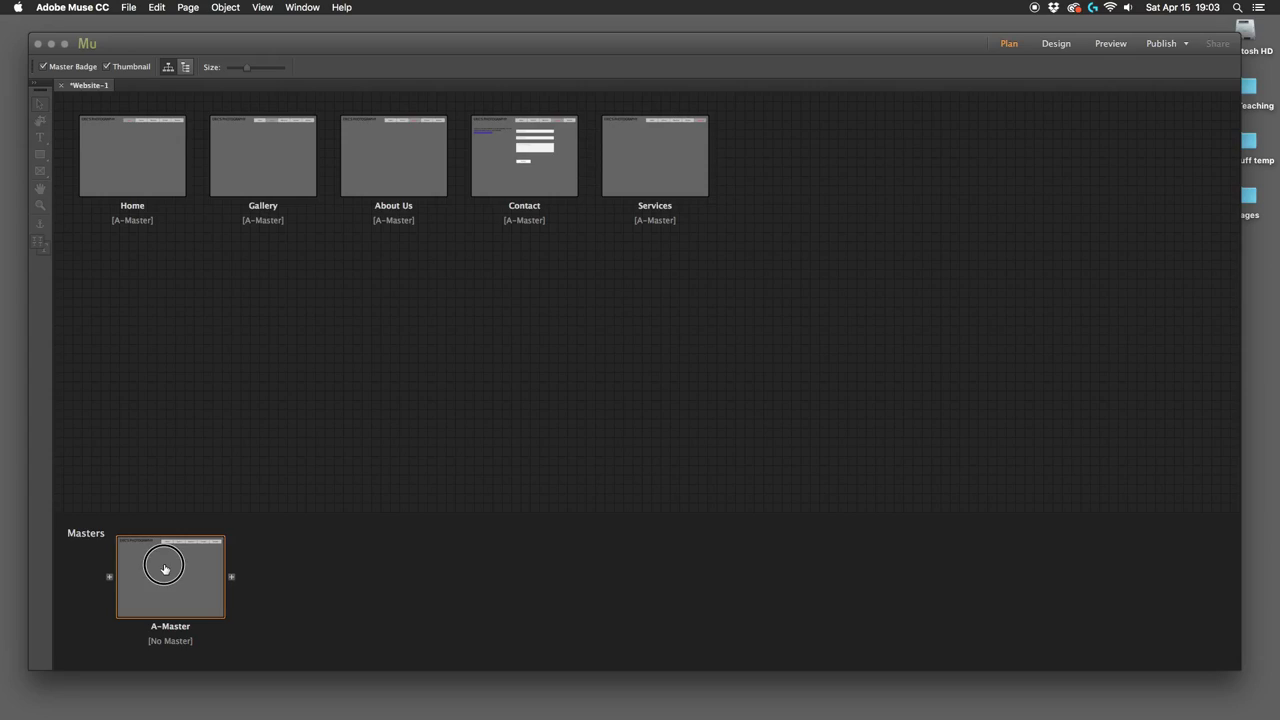
{"action": "double_click", "coordinate": [164, 568]}
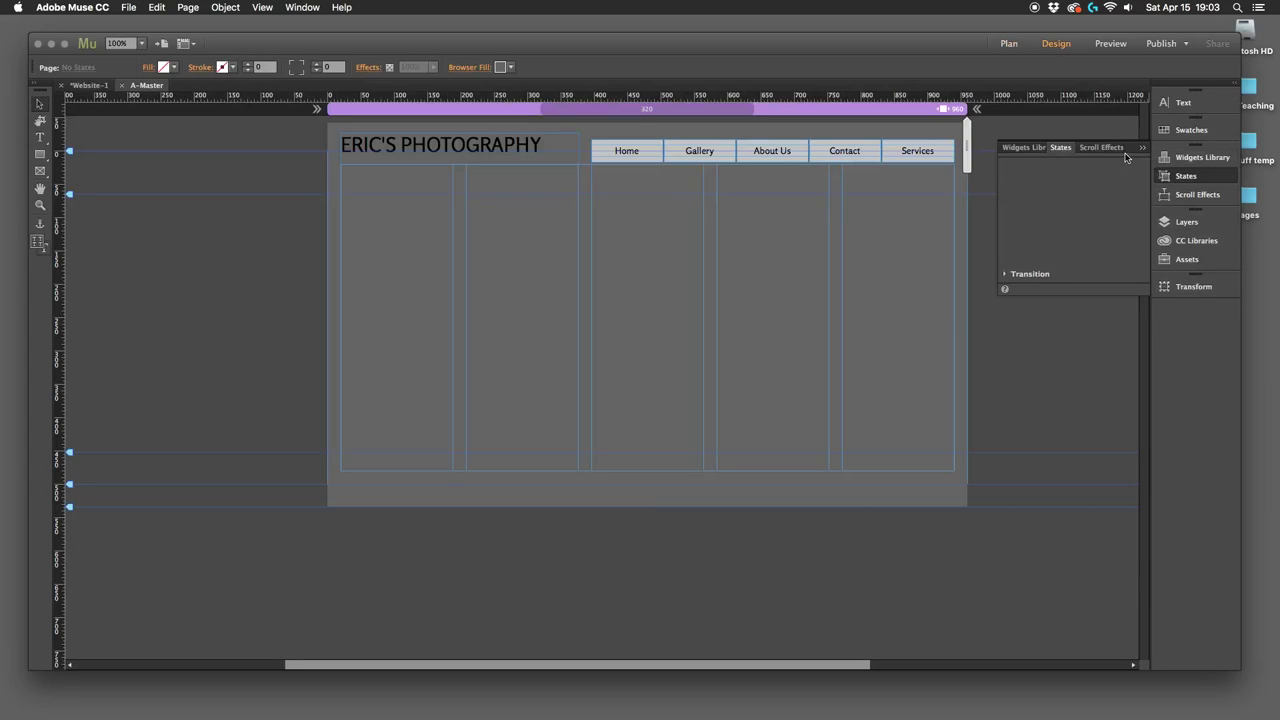
Step: Place a Twitter Follow social widget in the master page's footer at about X 34, Y 491, and close its options
{"action": "left_click", "coordinate": [1023, 148]}
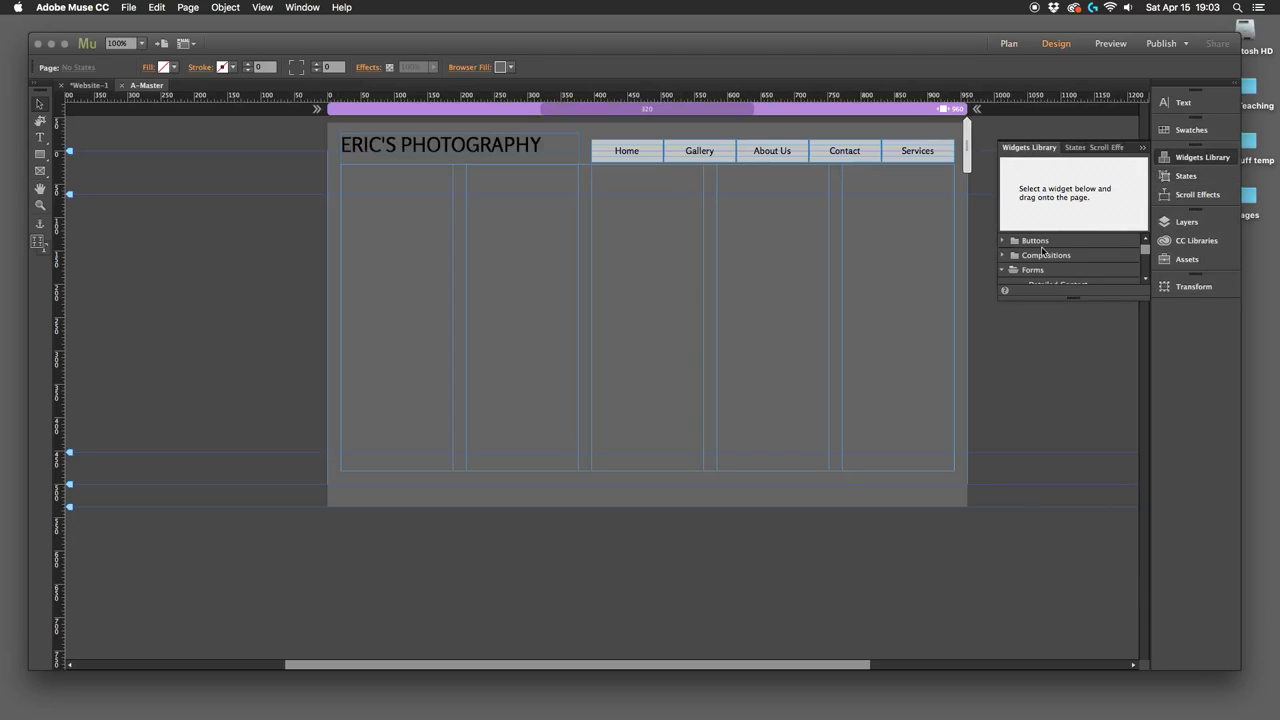
{"action": "left_click", "coordinate": [1004, 271]}
{"action": "left_click_drag", "start_coordinate": [1082, 299], "coordinate": [1084, 360]}
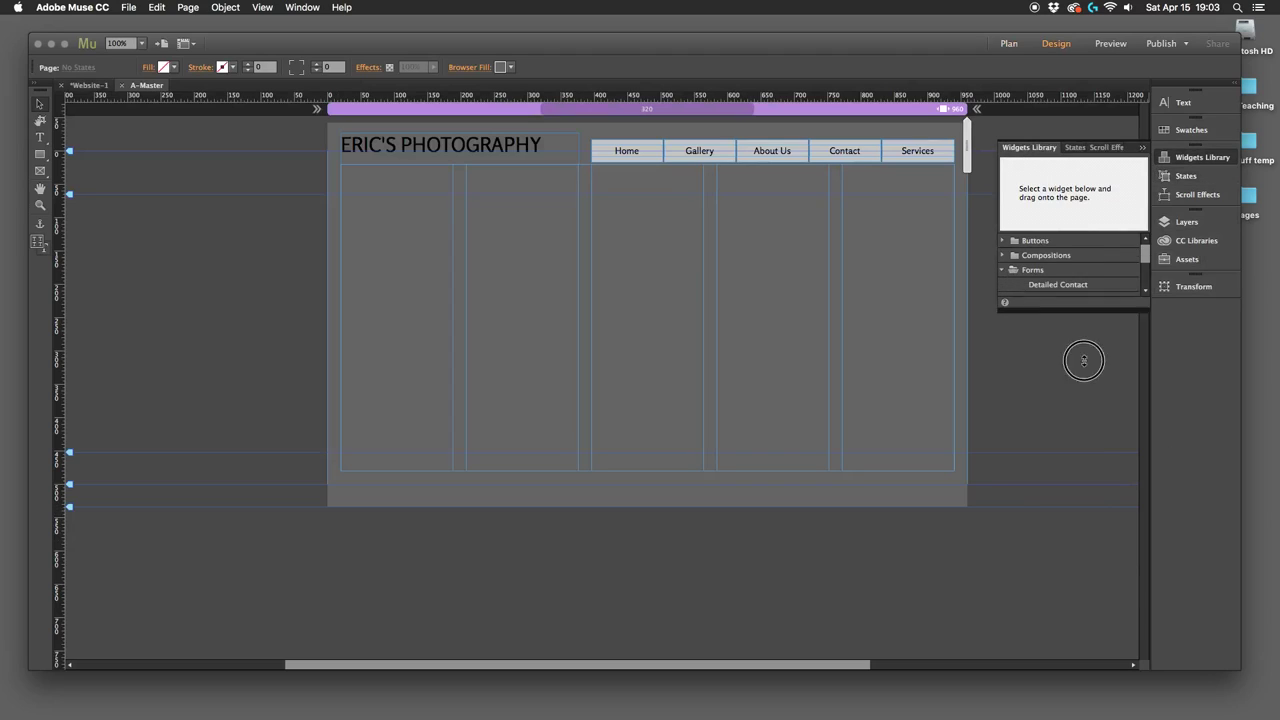
{"action": "left_click", "coordinate": [1003, 271]}
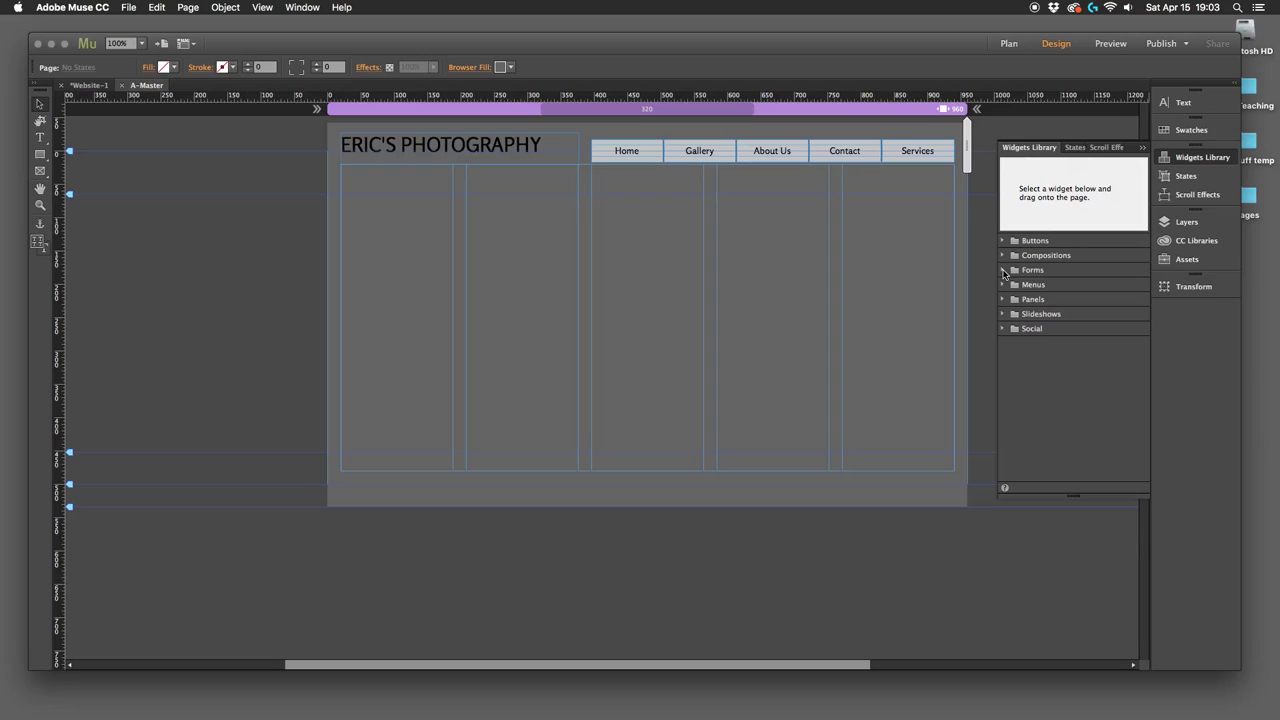
{"action": "left_click", "coordinate": [1005, 329]}
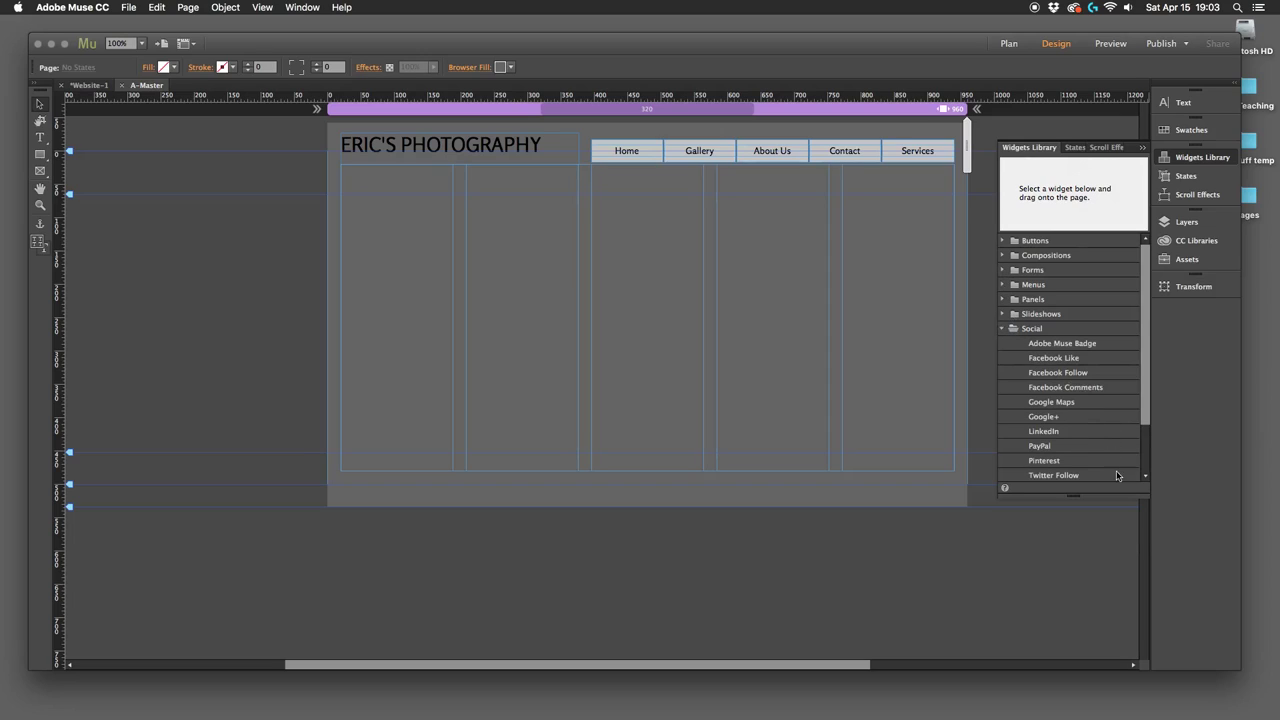
{"action": "scroll", "coordinate": [1089, 413], "scroll_direction": "down", "scroll_amount": 2}
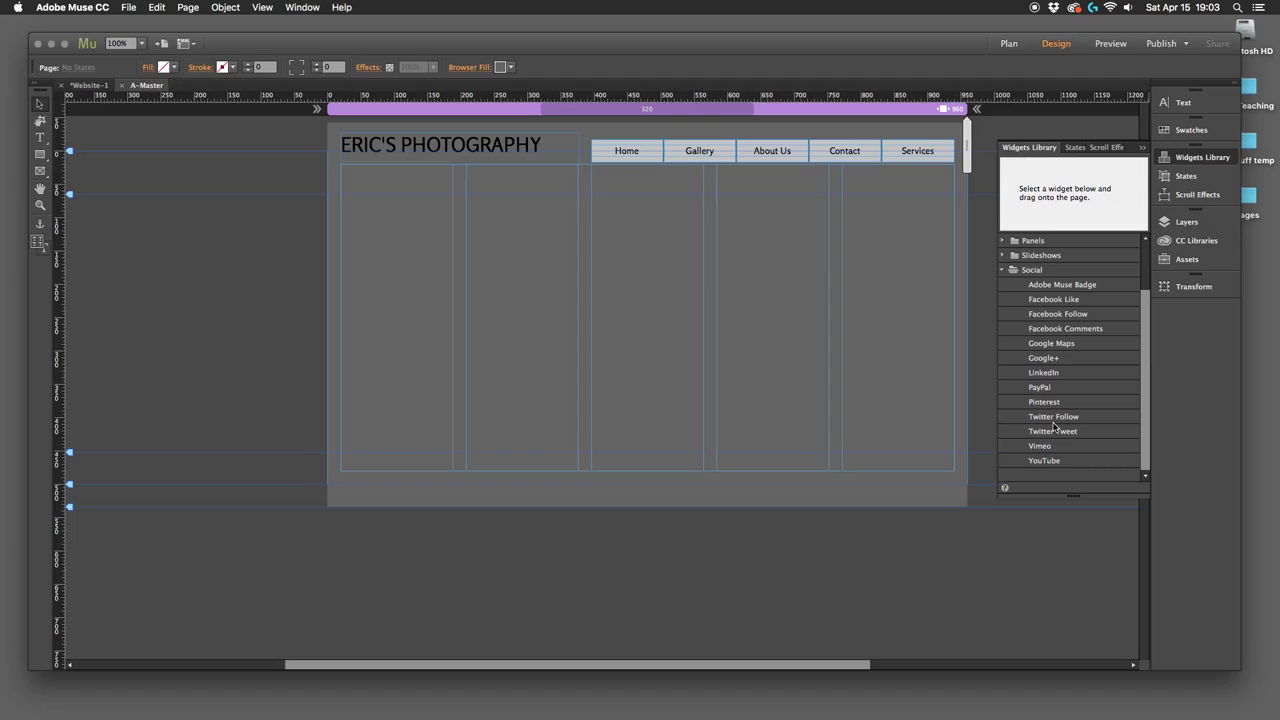
{"action": "left_click_drag", "start_coordinate": [1037, 418], "coordinate": [350, 482]}
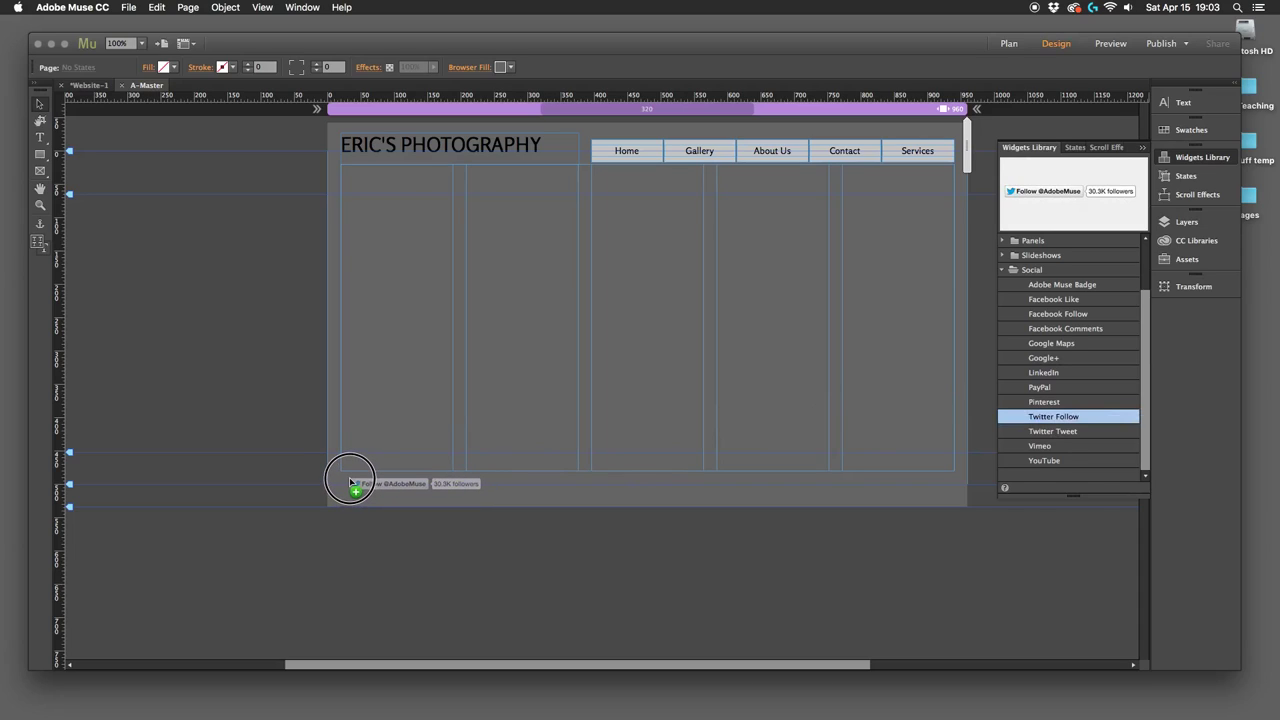
{"action": "left_click_drag", "start_coordinate": [350, 482], "coordinate": [350, 482]}
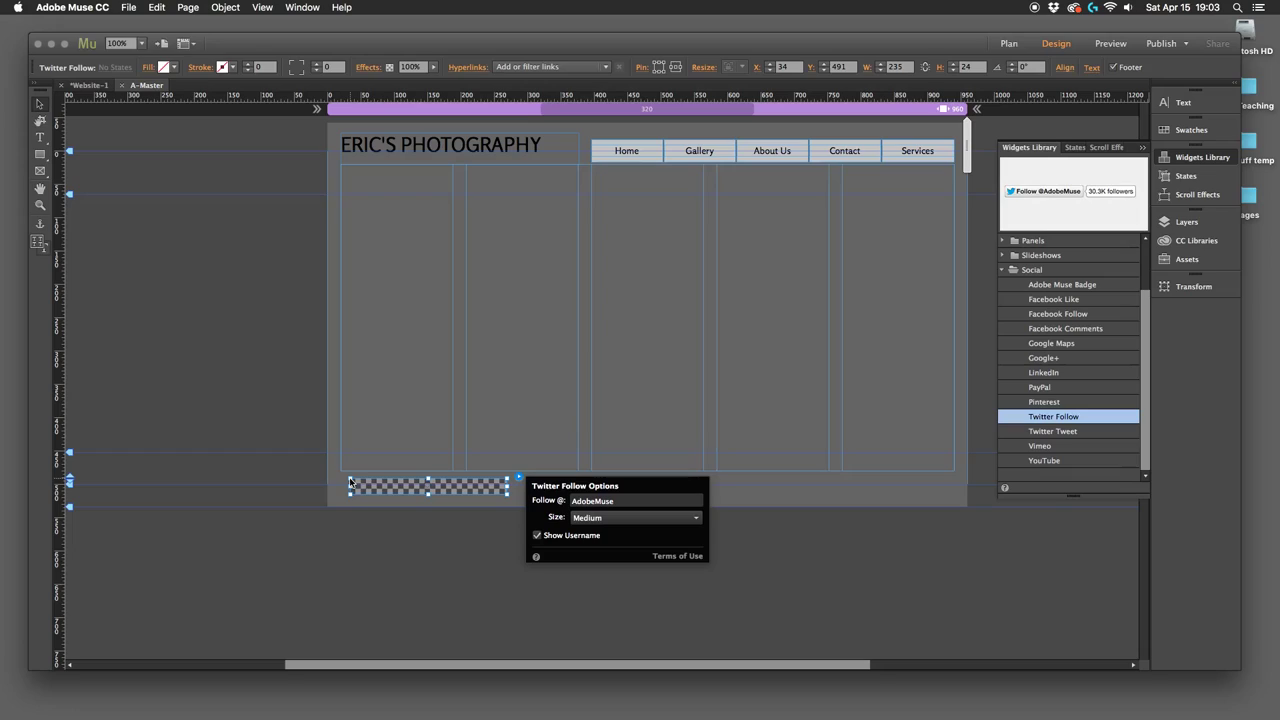
{"action": "left_click", "coordinate": [623, 500]}
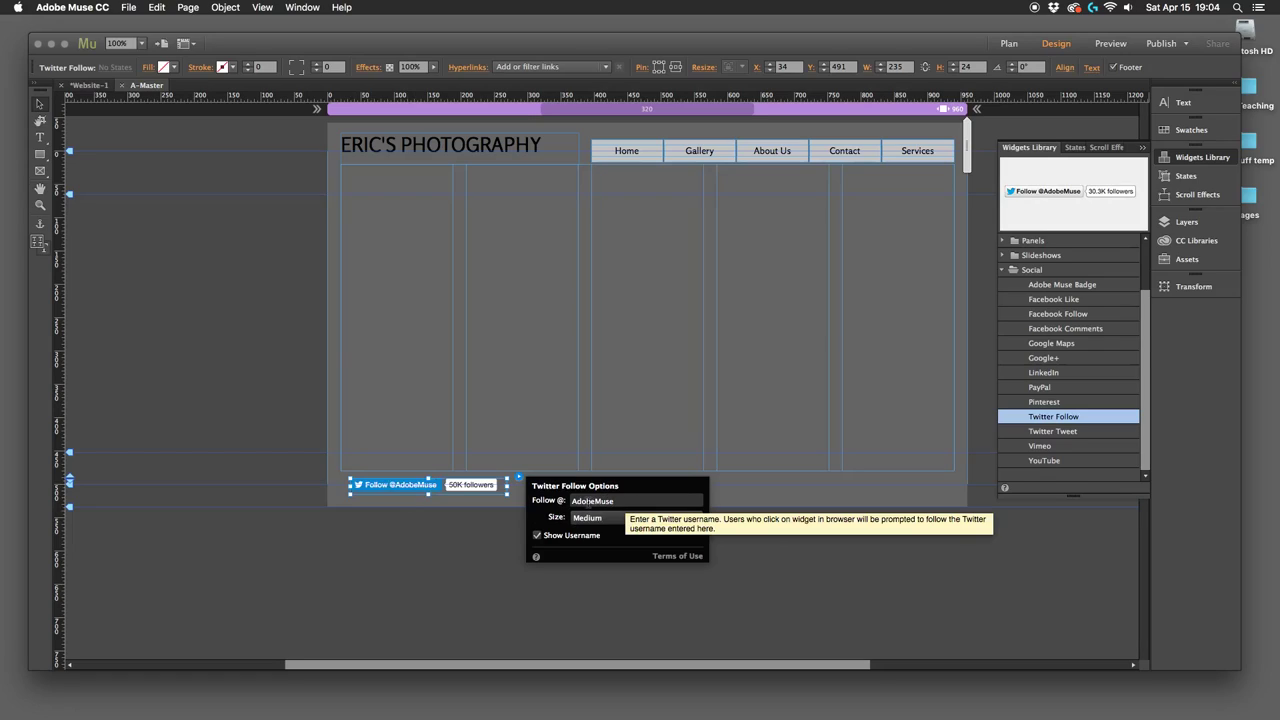
{"action": "left_click", "coordinate": [609, 501]}
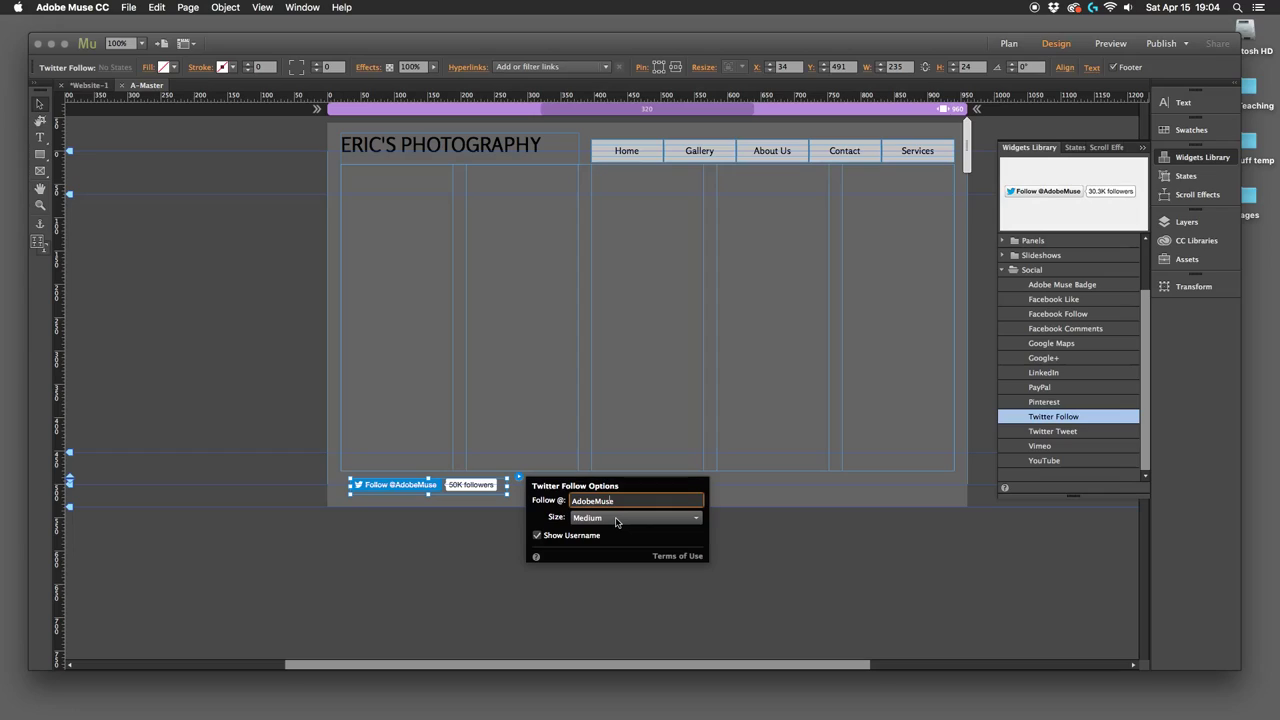
{"action": "left_click", "coordinate": [746, 549]}
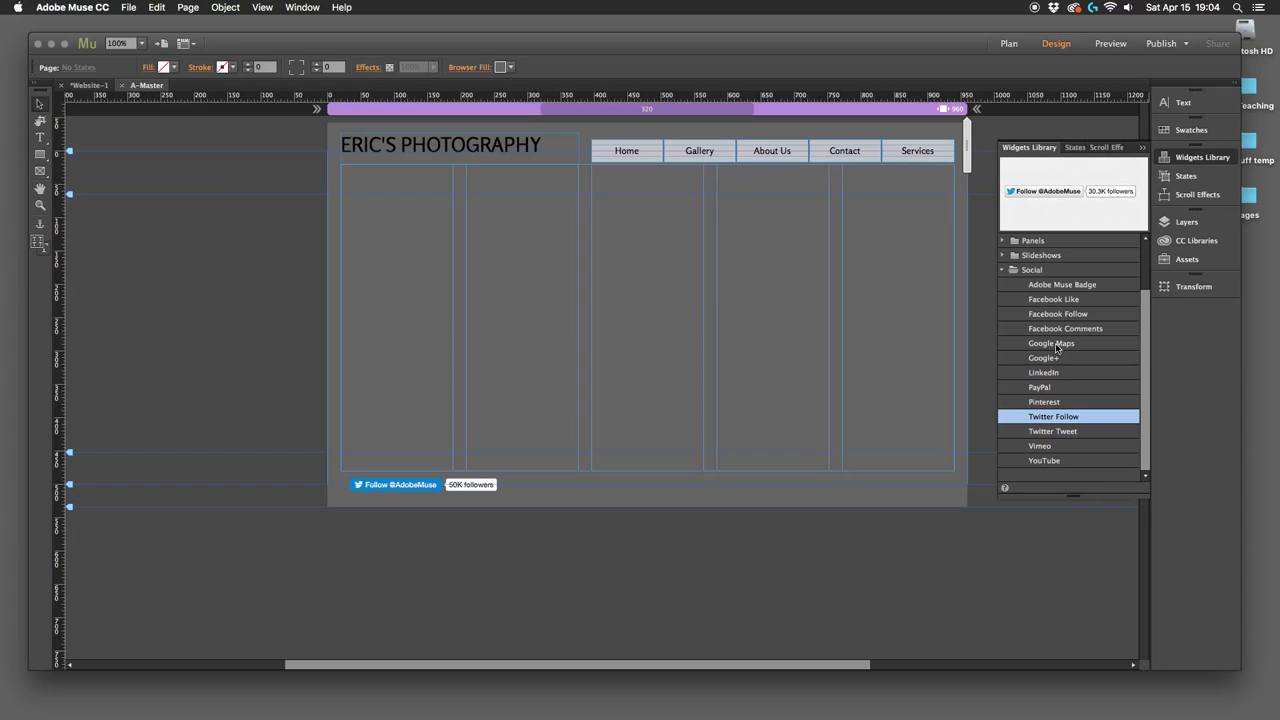
{"action": "left_click", "coordinate": [1144, 148]}
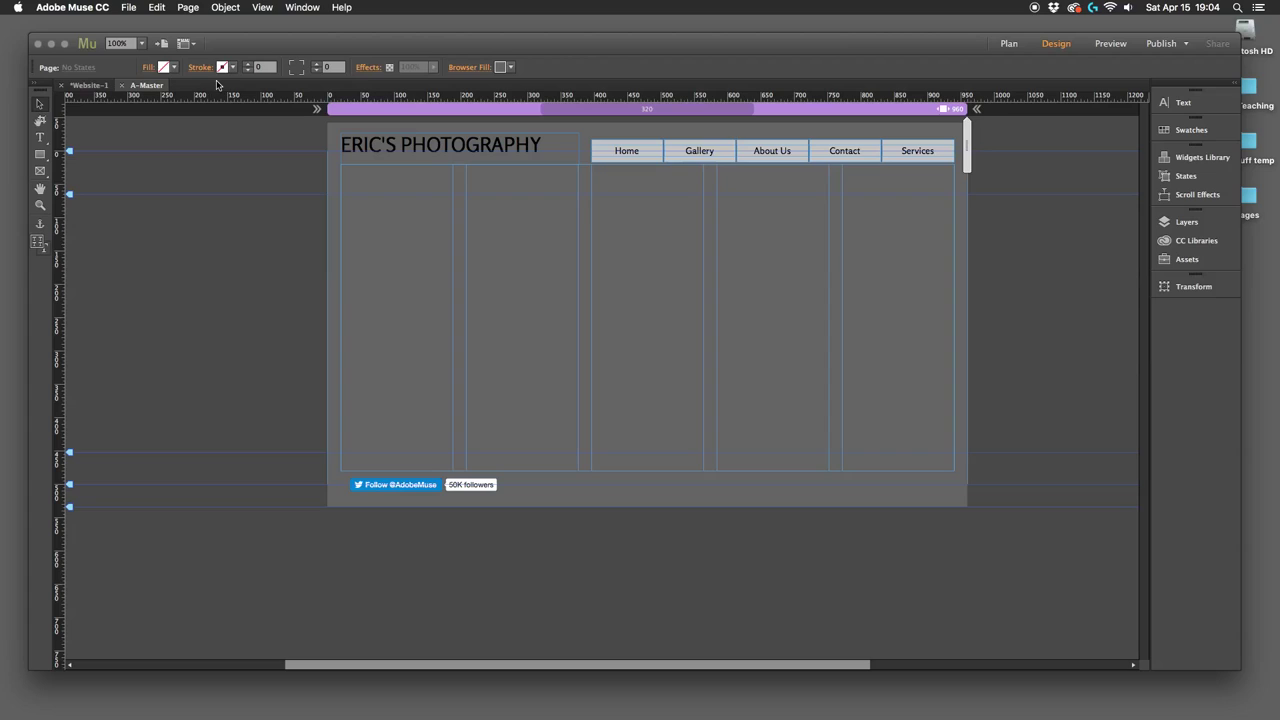
Step: Place a Thumbnails slideshow widget on the Gallery page and position it at about X 188, Y 38, below the menu
{"action": "left_click", "coordinate": [124, 85]}
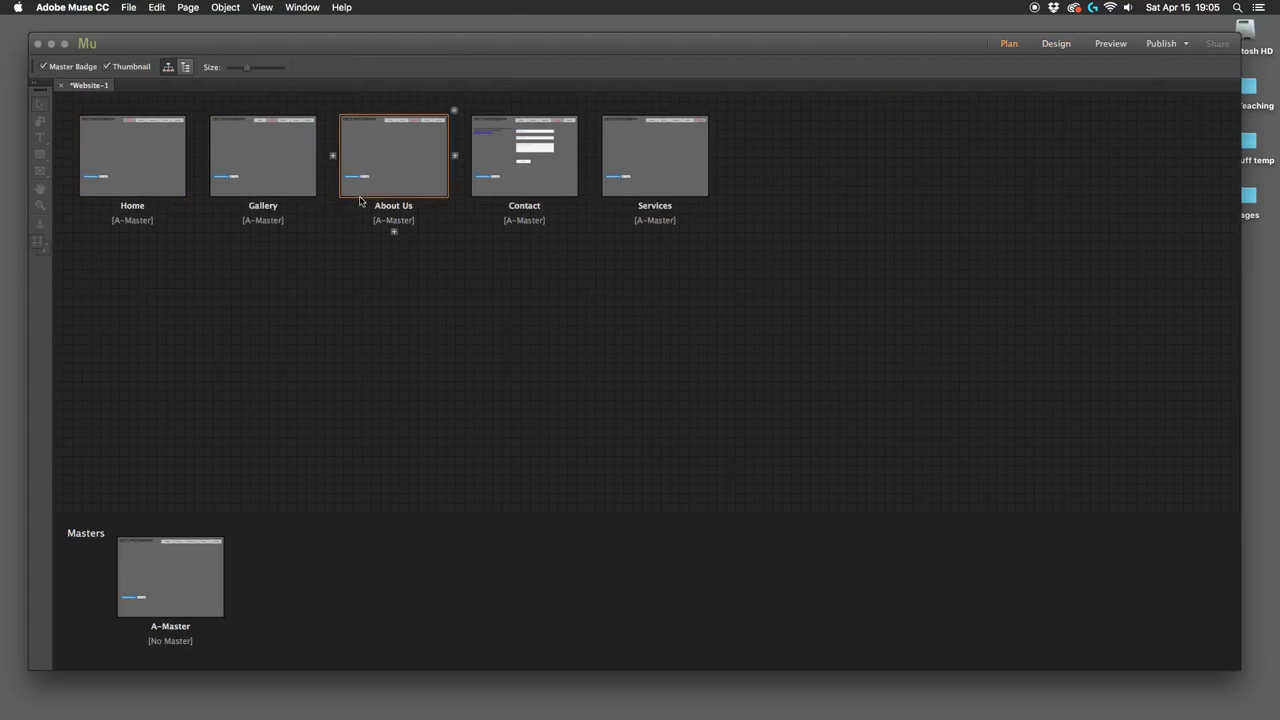
{"action": "double_click", "coordinate": [260, 153]}
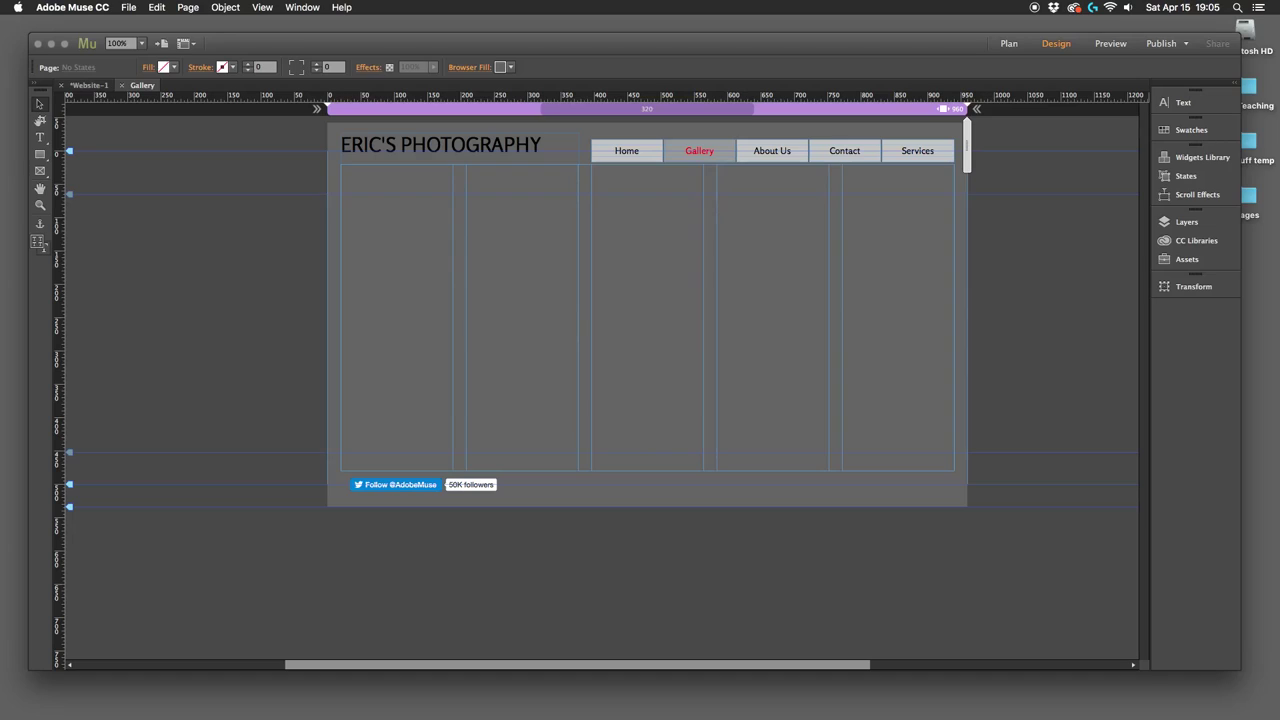
{"action": "left_click", "coordinate": [1173, 162]}
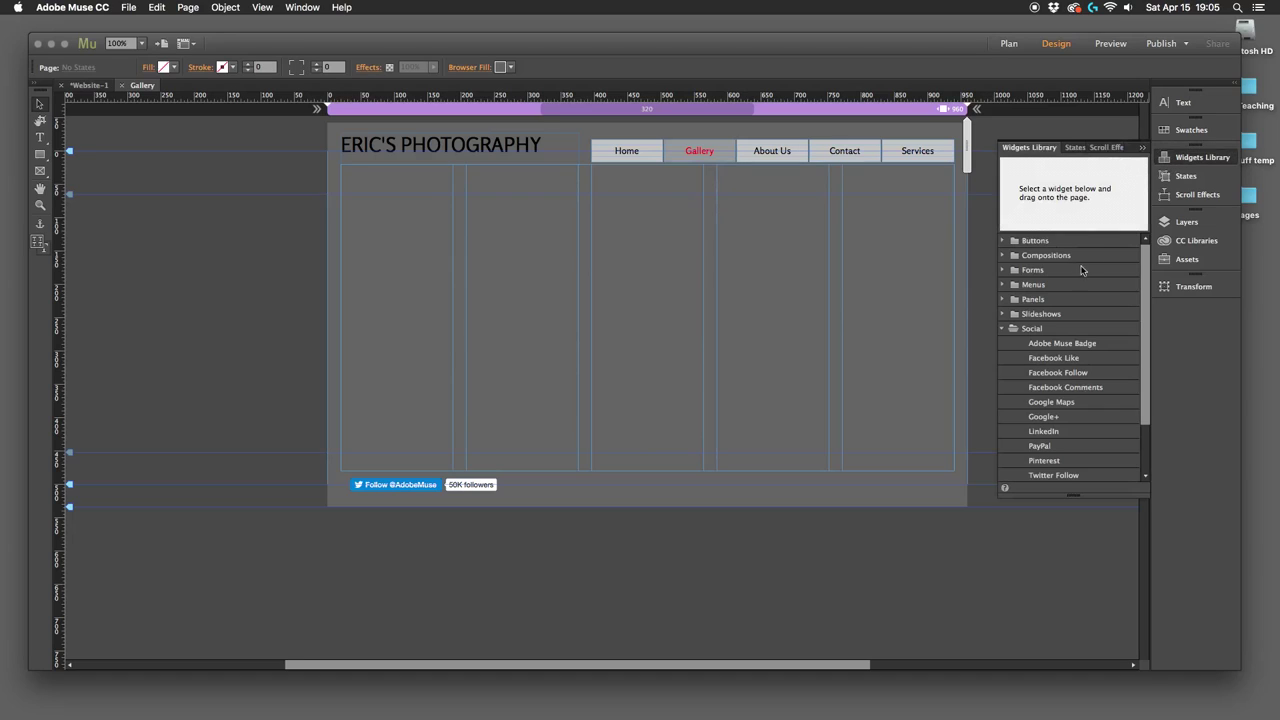
{"action": "left_click", "coordinate": [1003, 329]}
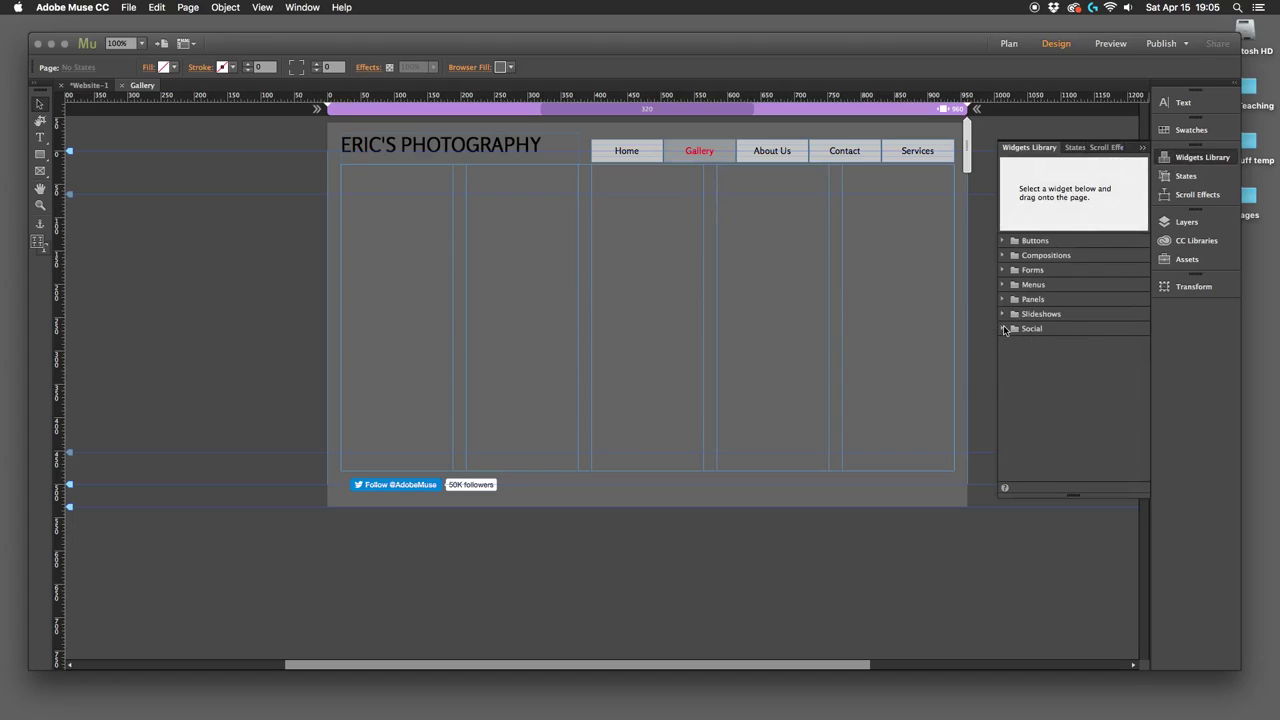
{"action": "left_click", "coordinate": [1003, 314]}
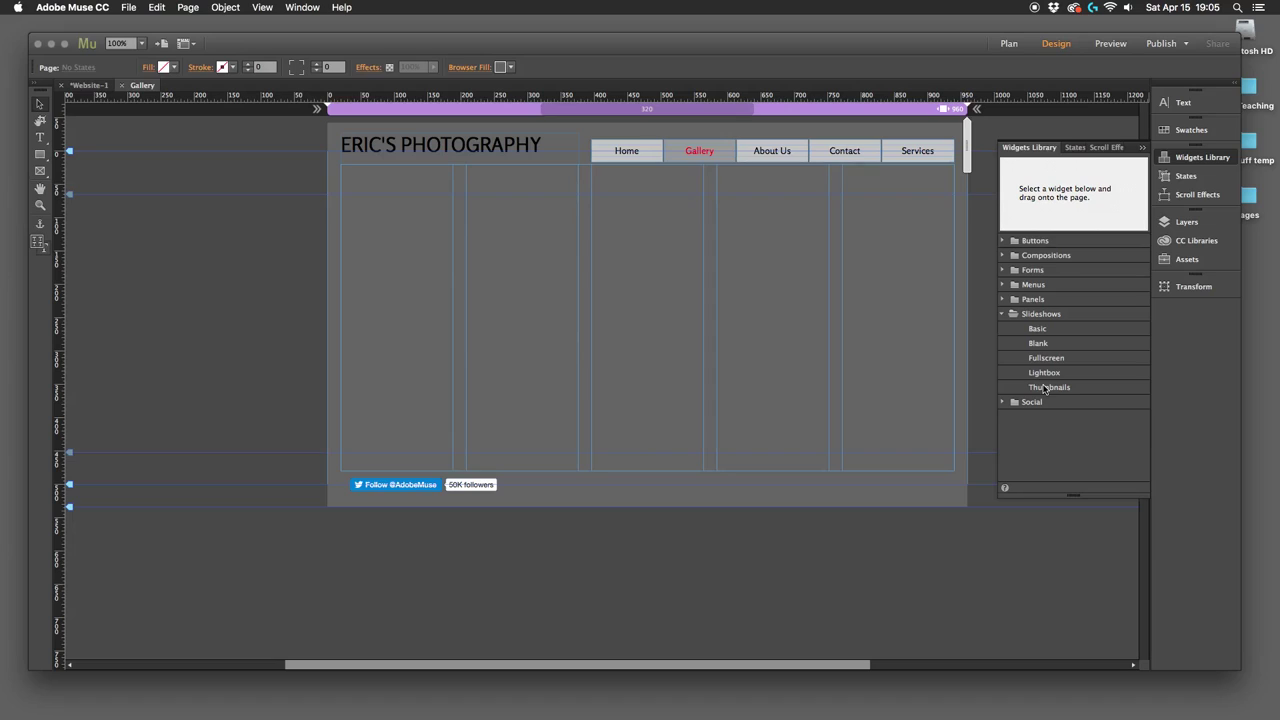
{"action": "left_click_drag", "start_coordinate": [1043, 388], "coordinate": [497, 285]}
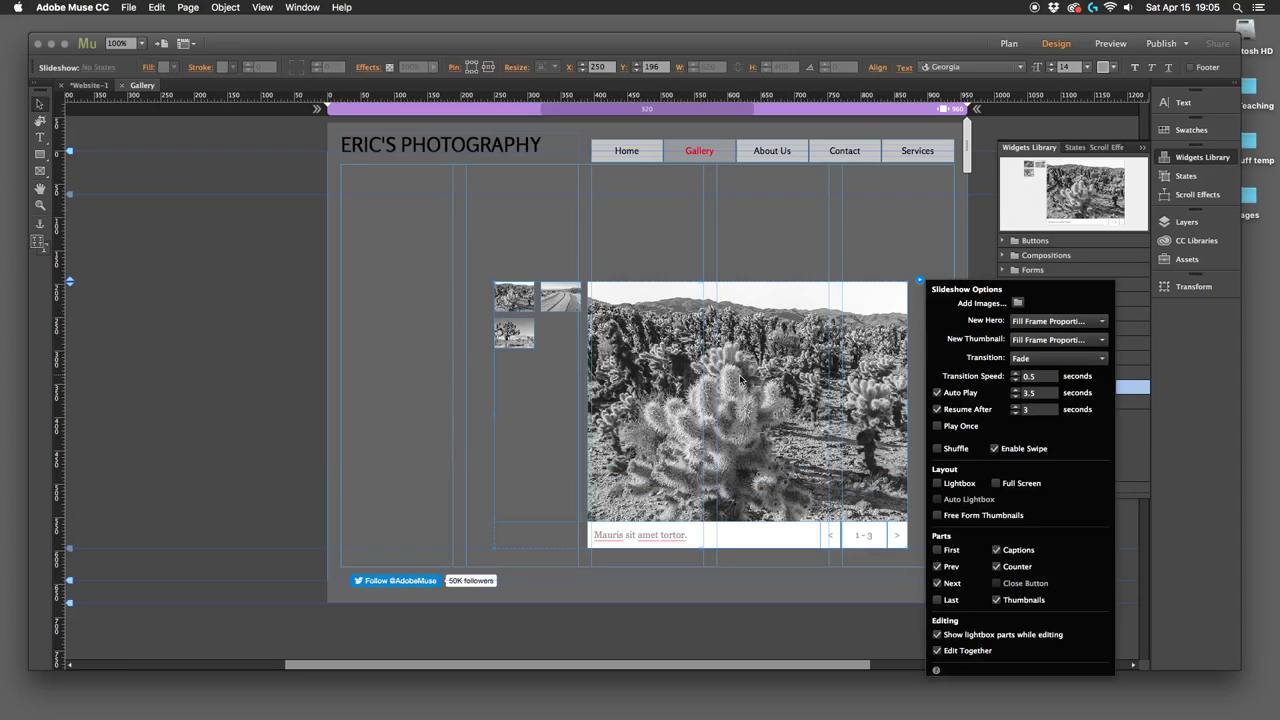
{"action": "left_click_drag", "start_coordinate": [741, 380], "coordinate": [688, 270]}
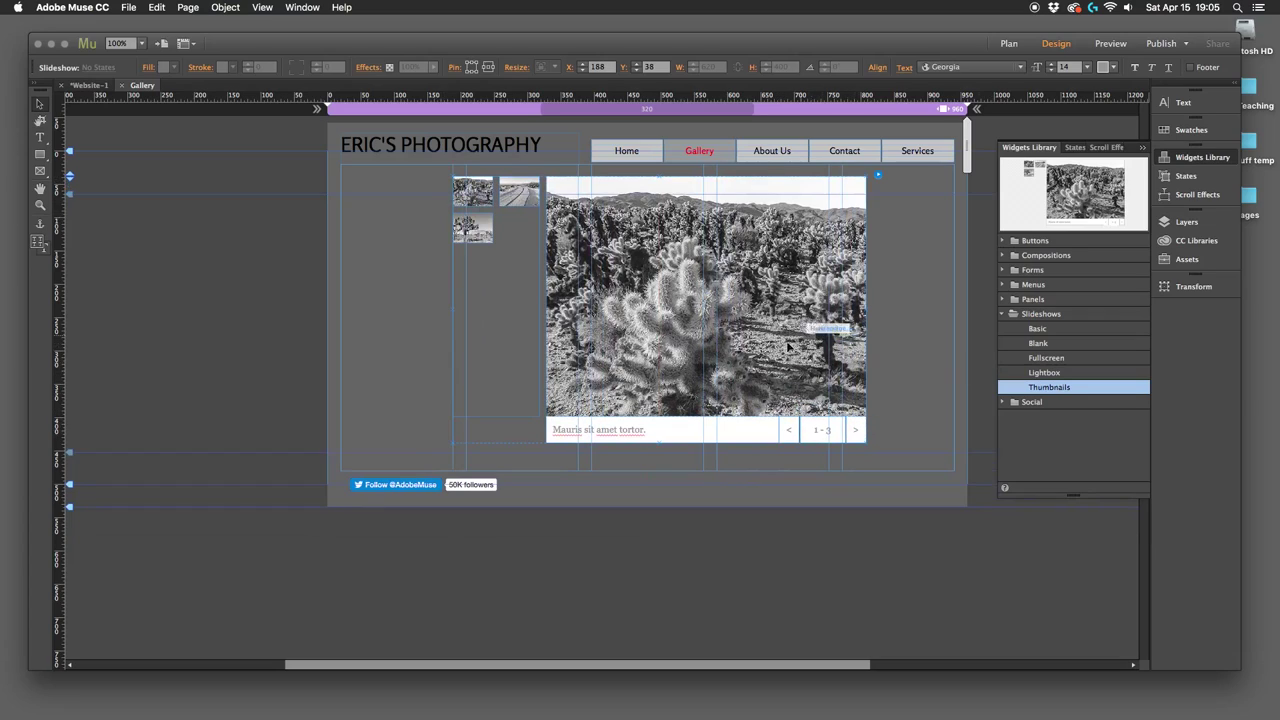
{"action": "left_click", "coordinate": [515, 205]}
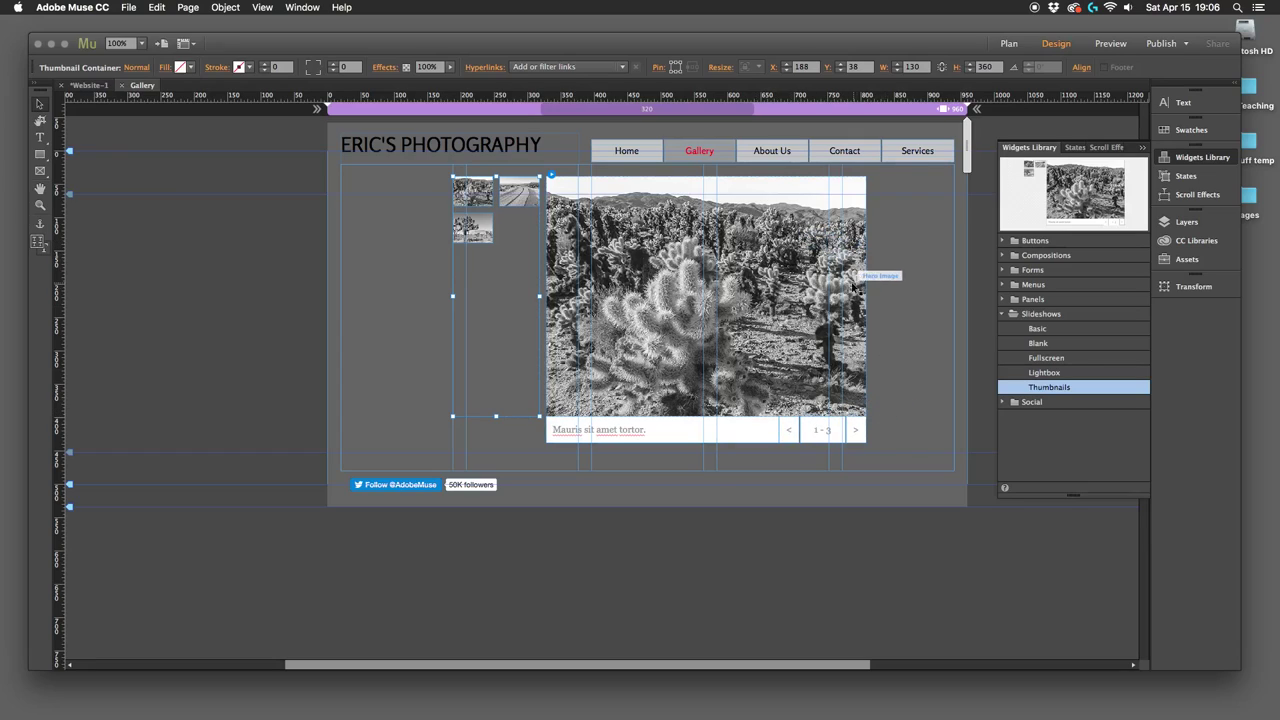
Step: Close the Gallery page and open the Home page for editing
{"action": "left_click", "coordinate": [121, 86]}
{"action": "double_click", "coordinate": [124, 143]}
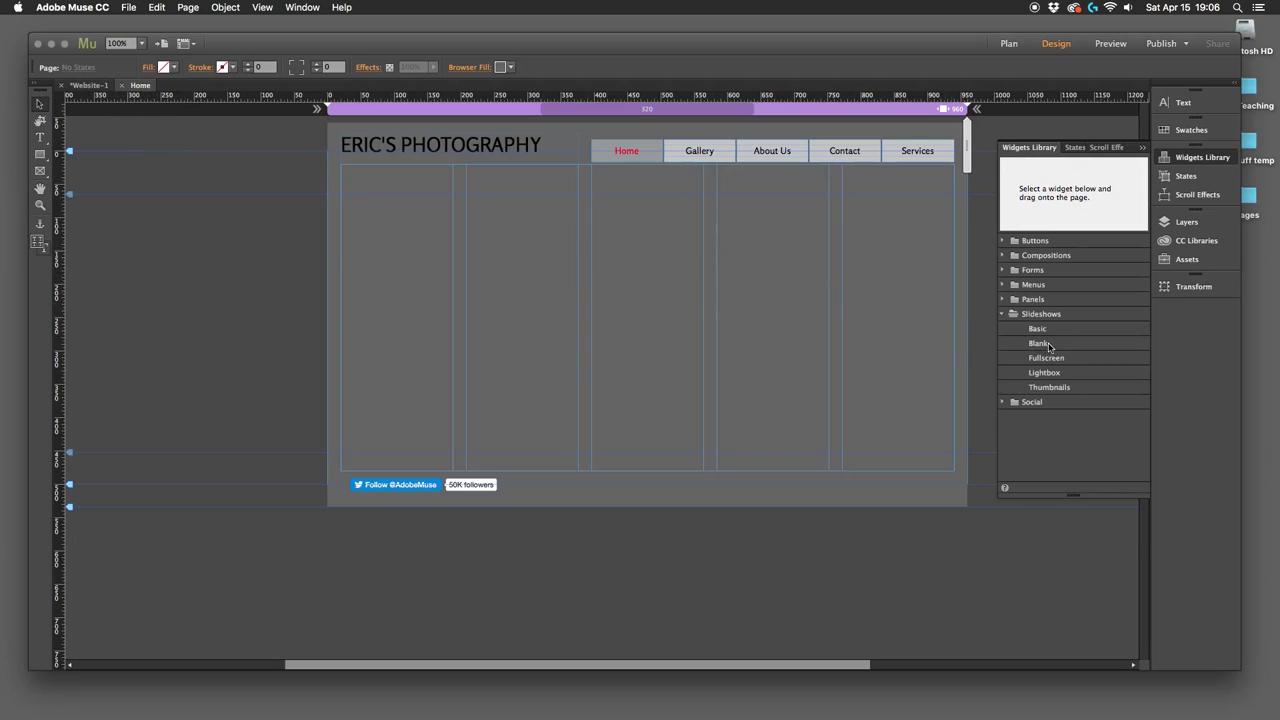
Step: Try placing a Fullscreen slideshow widget on the Home page and remove it again
{"action": "left_click_drag", "start_coordinate": [1046, 360], "coordinate": [632, 311]}
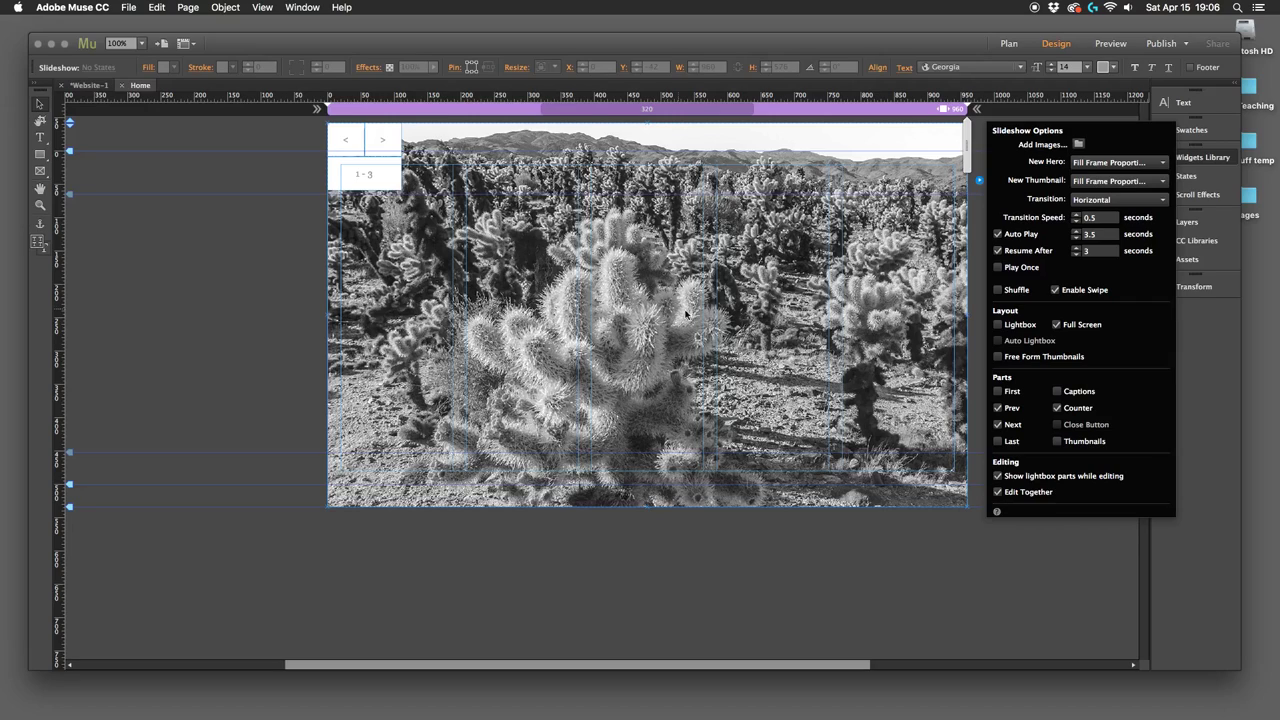
{"action": "left_click", "coordinate": [156, 7]}
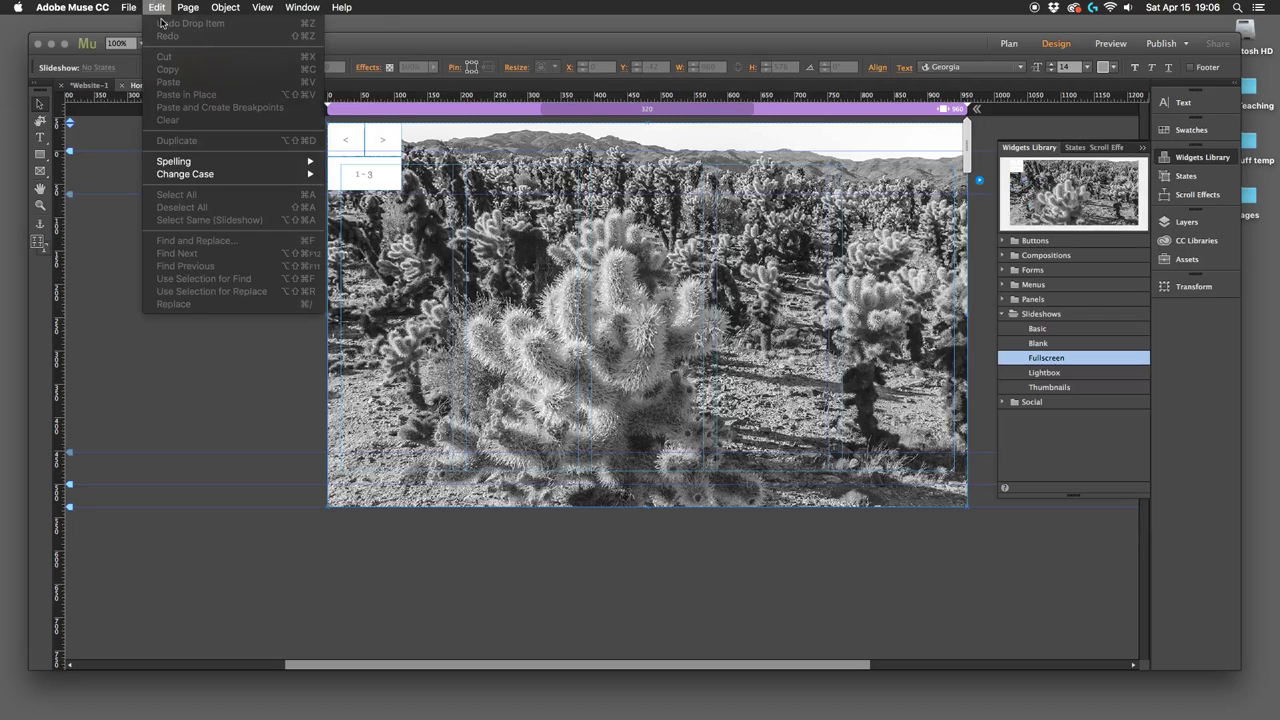
{"action": "left_click", "coordinate": [157, 6]}
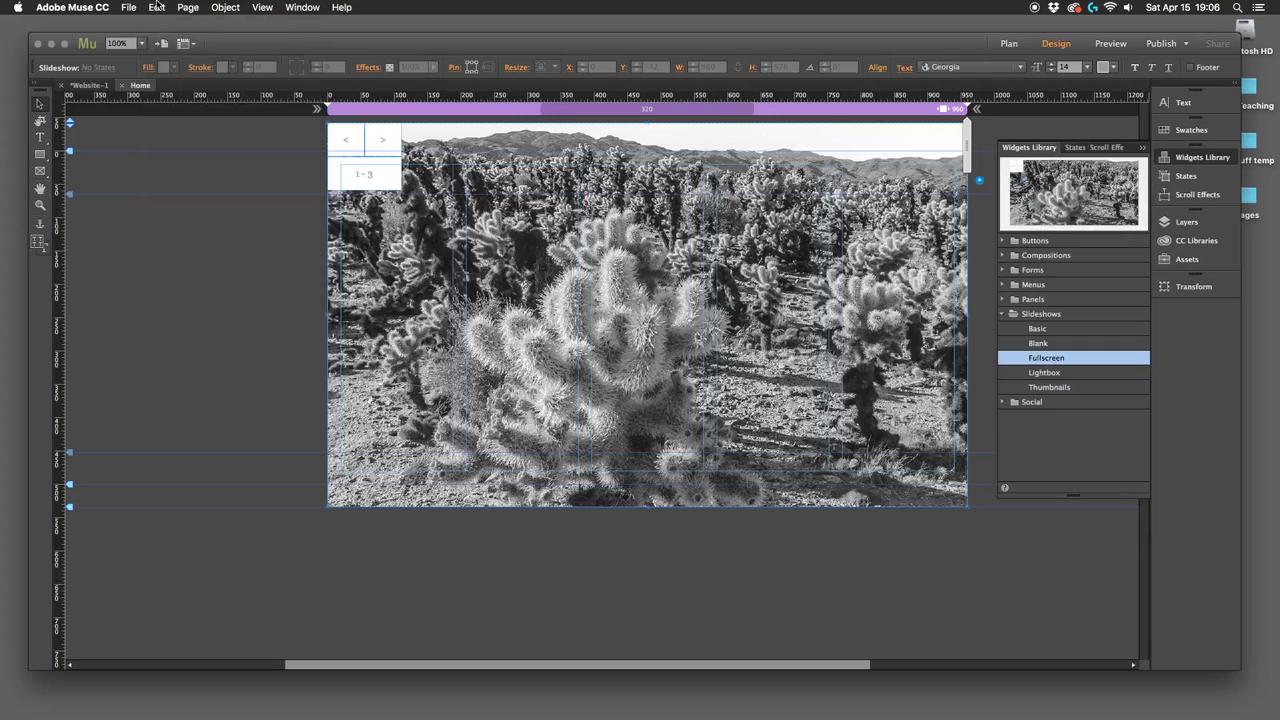
{"action": "key", "text": "Delete"}
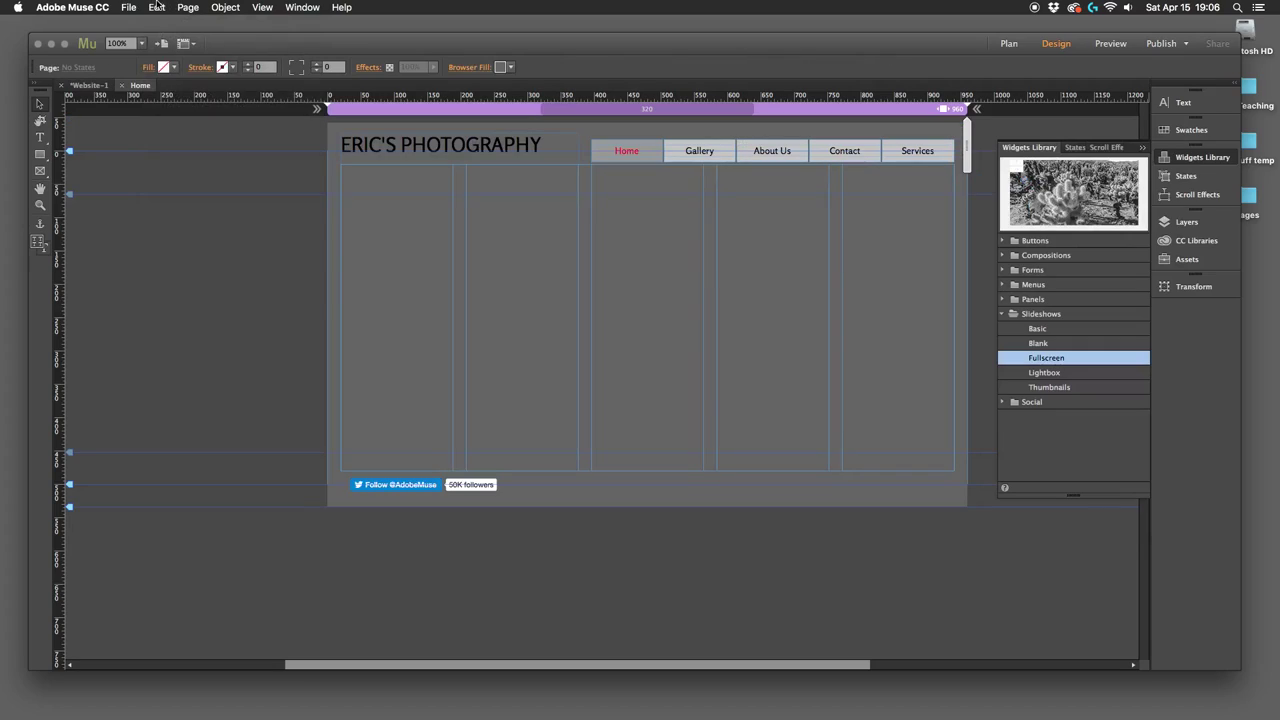
Step: Display the Home page's layers
{"action": "left_click", "coordinate": [1178, 226]}
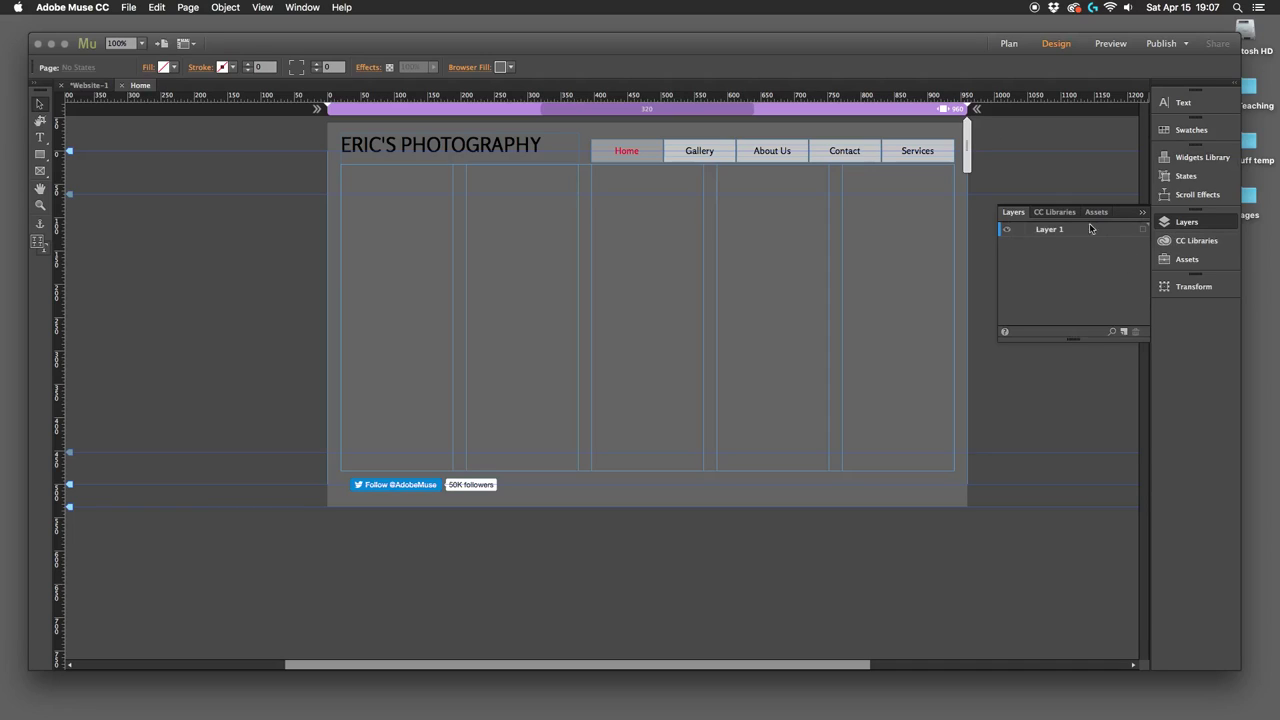
{"action": "left_click", "coordinate": [126, 7]}
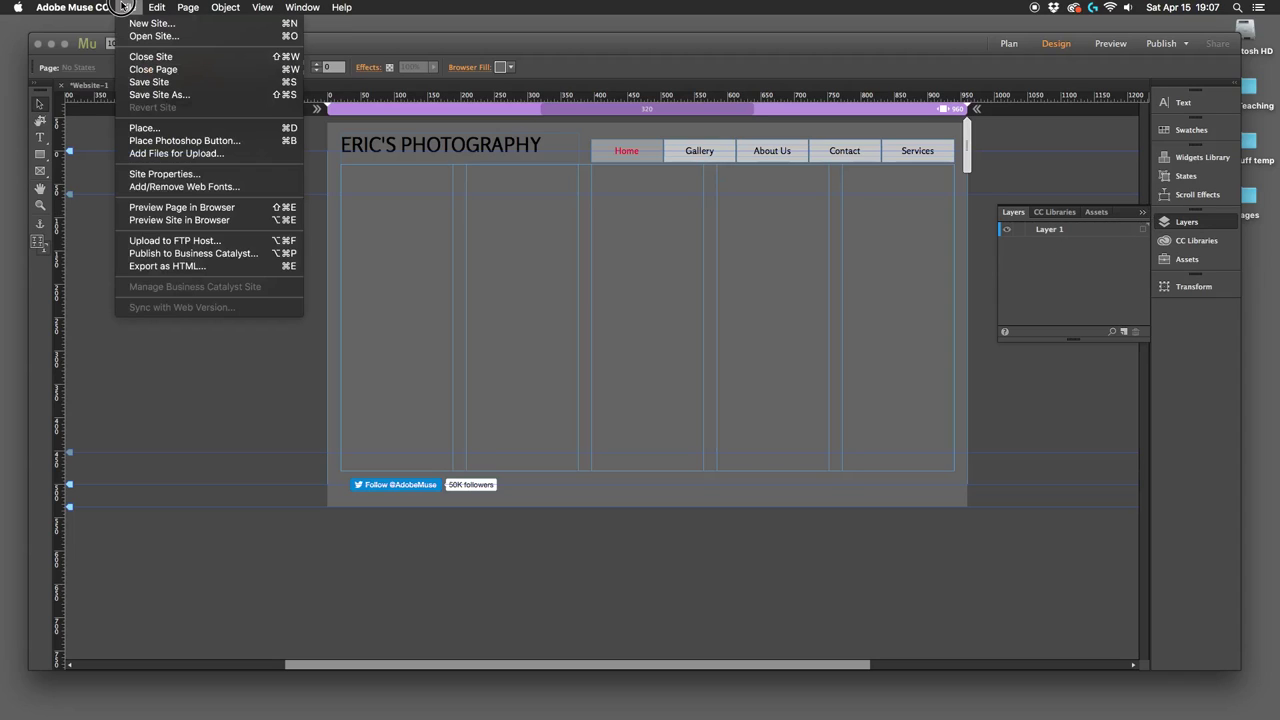
{"action": "left_click", "coordinate": [124, 7]}
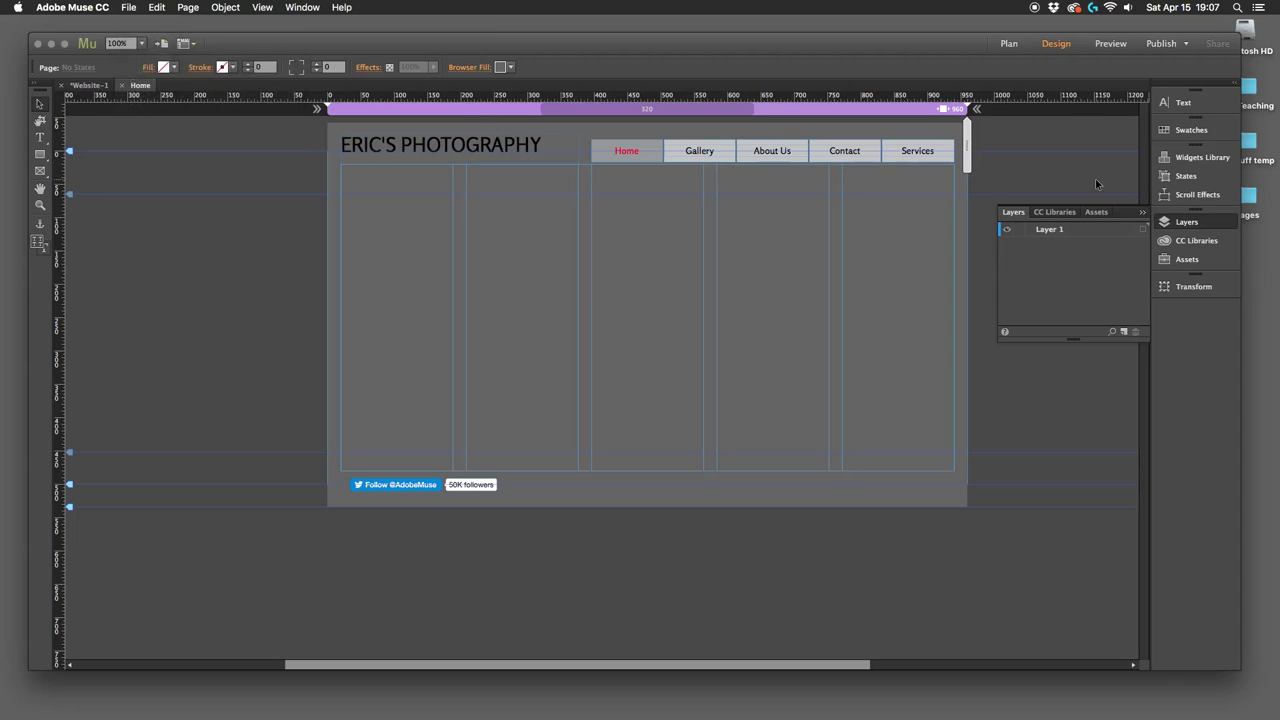
Step: Add a second layer to the Home page and move it below Layer 1
{"action": "right_click", "coordinate": [1046, 249]}
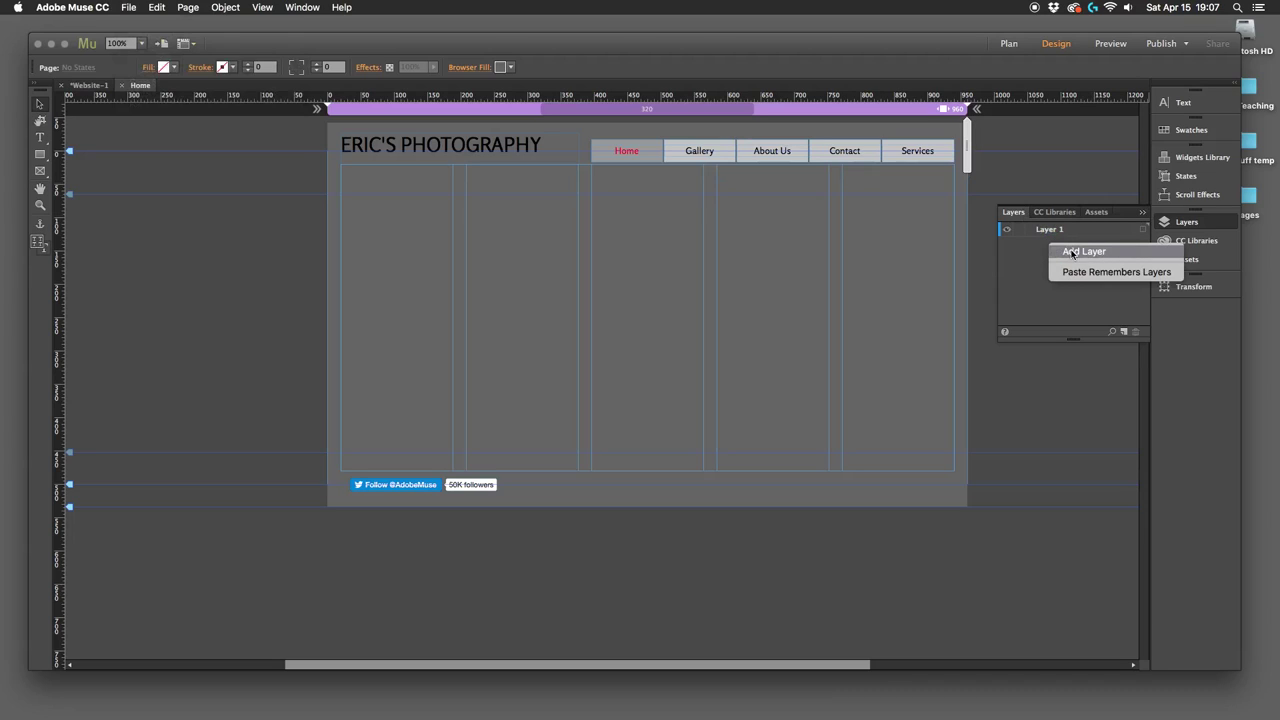
{"action": "left_click", "coordinate": [1071, 252]}
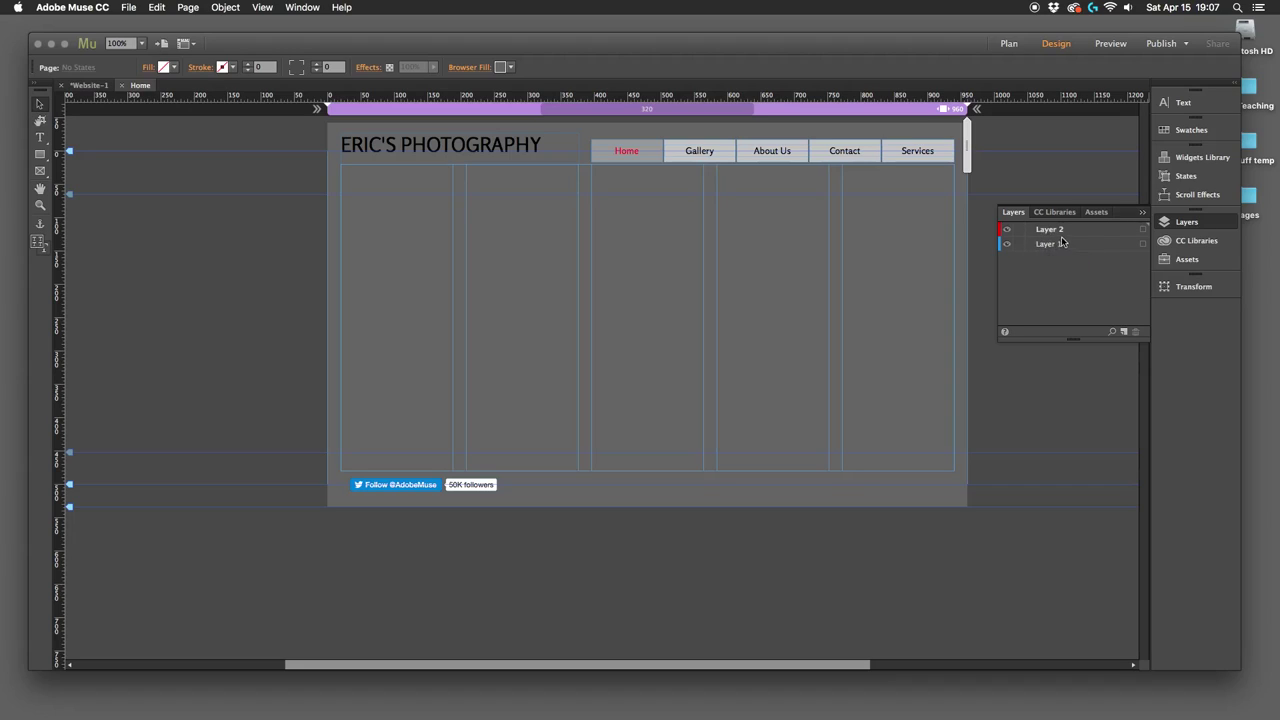
{"action": "left_click_drag", "start_coordinate": [1062, 235], "coordinate": [1058, 258]}
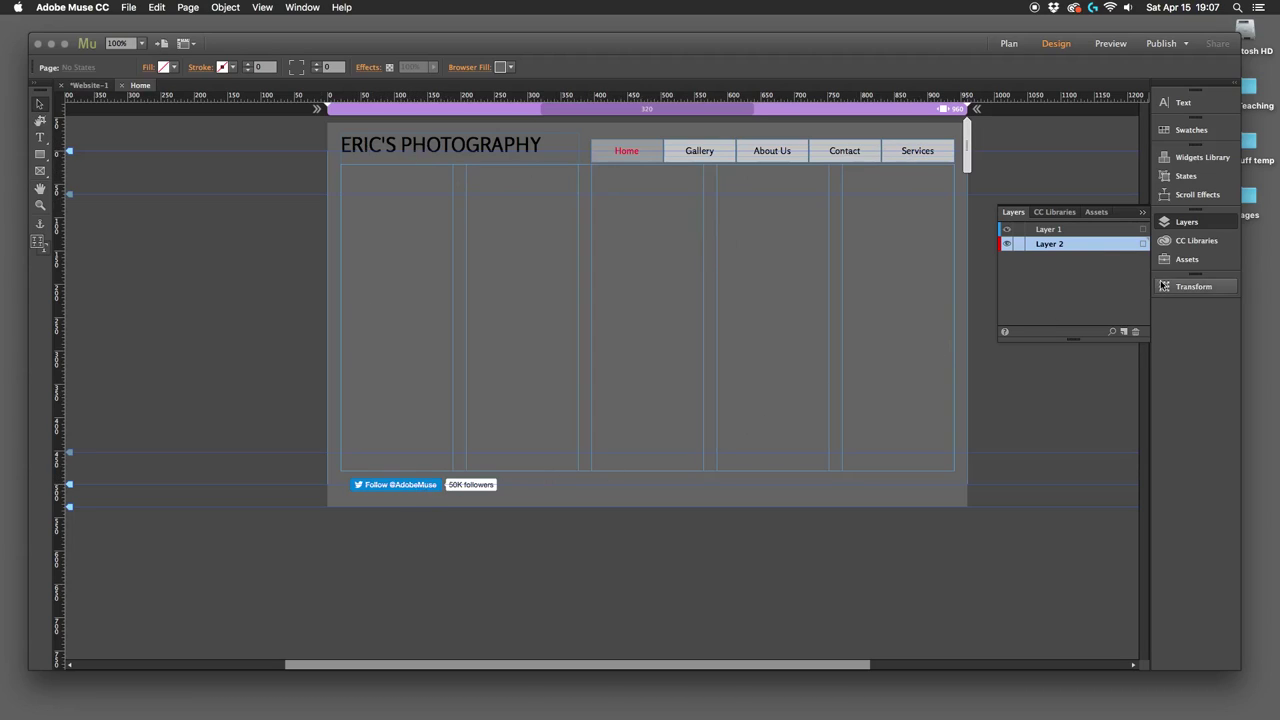
{"action": "left_click", "coordinate": [1142, 213]}
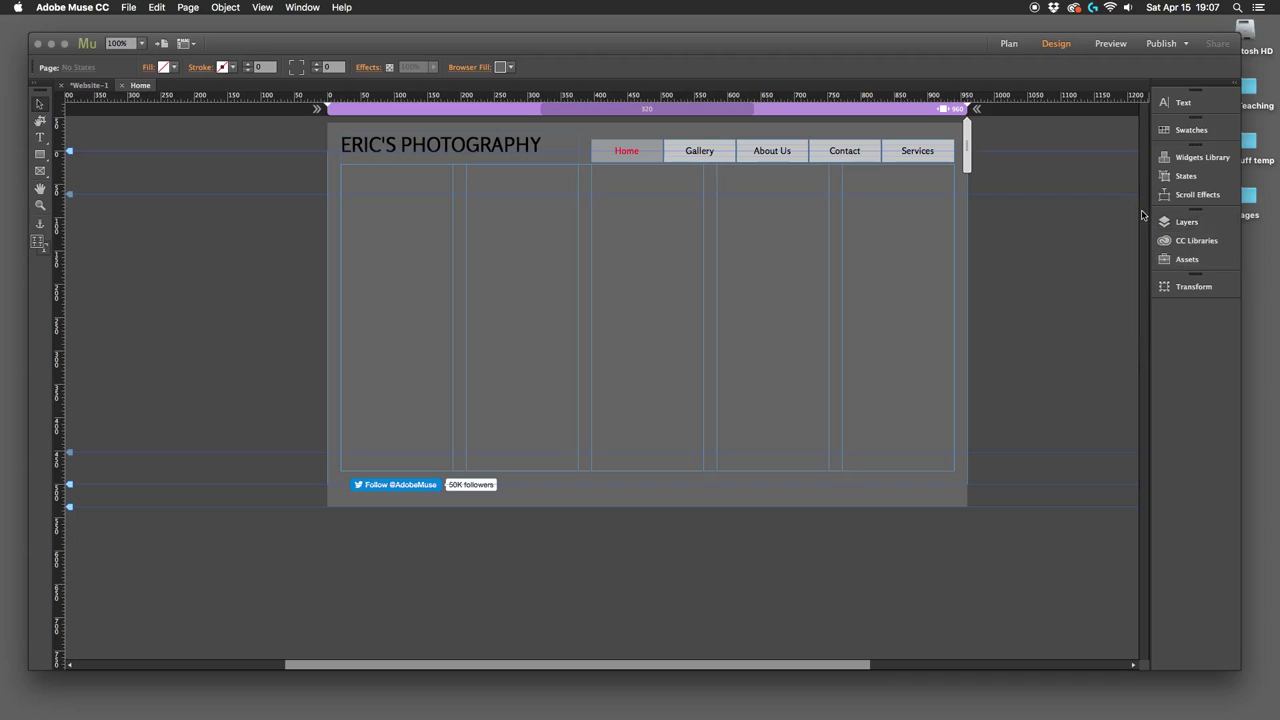
Step: Place a Fullscreen slideshow widget on the Home page and browse to the Desktop's images folder for its pictures
{"action": "left_click", "coordinate": [1176, 160]}
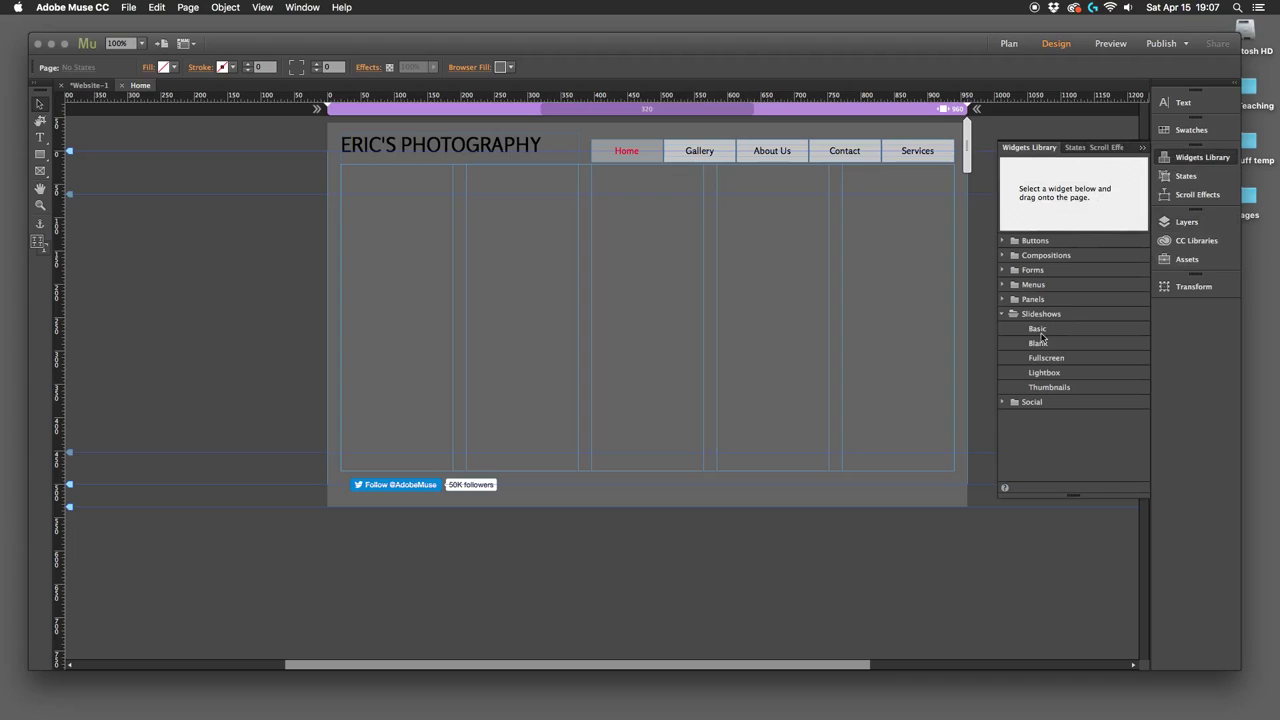
{"action": "left_click_drag", "start_coordinate": [1038, 362], "coordinate": [633, 320]}
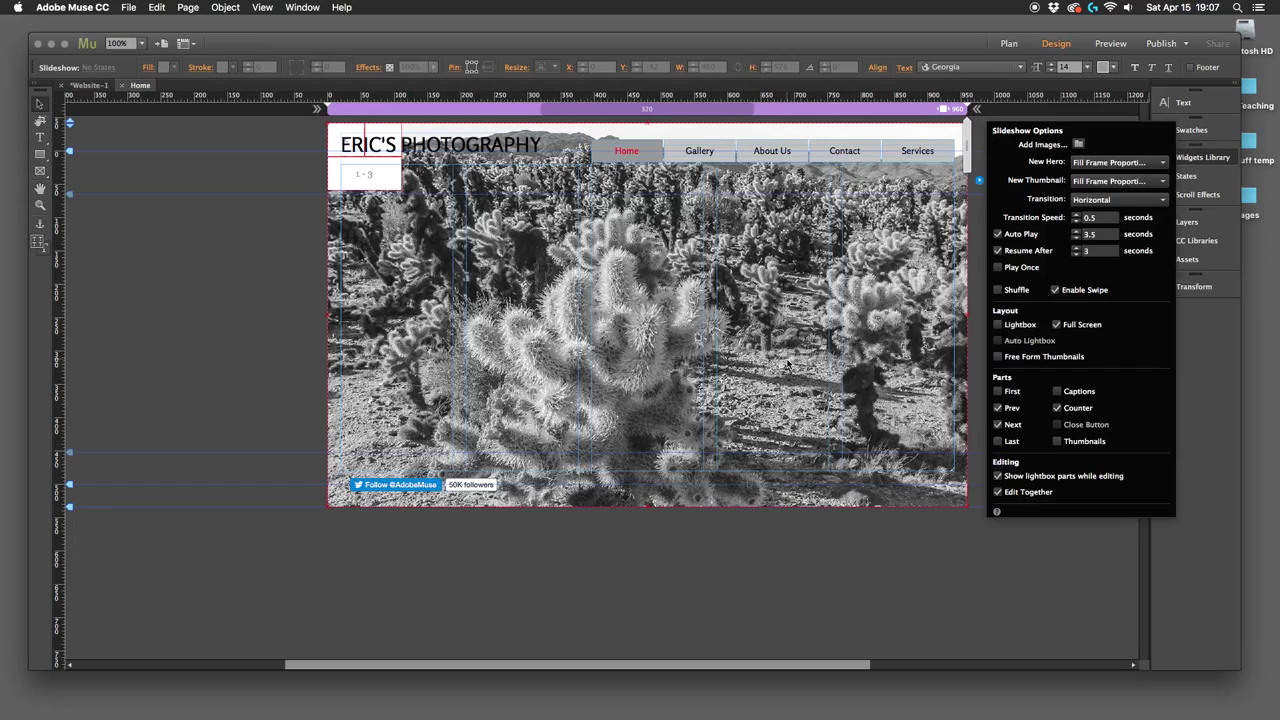
{"action": "left_click", "coordinate": [1079, 146]}
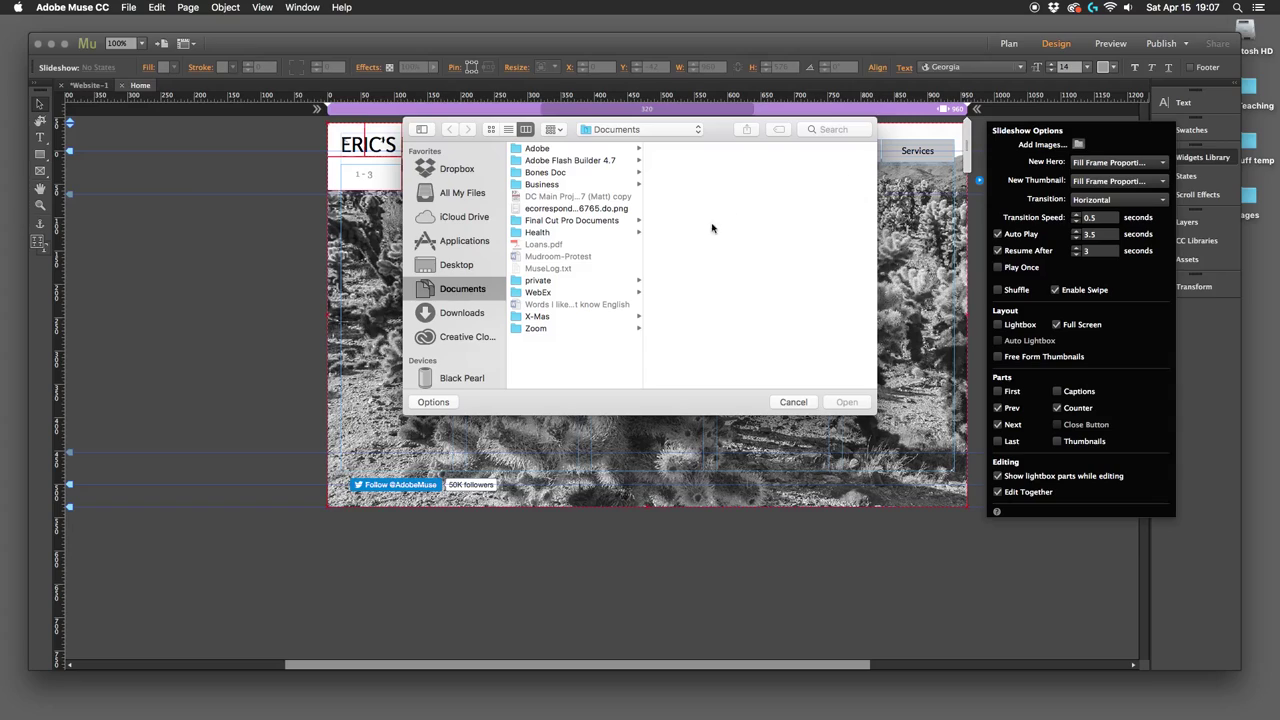
{"action": "left_click", "coordinate": [470, 172]}
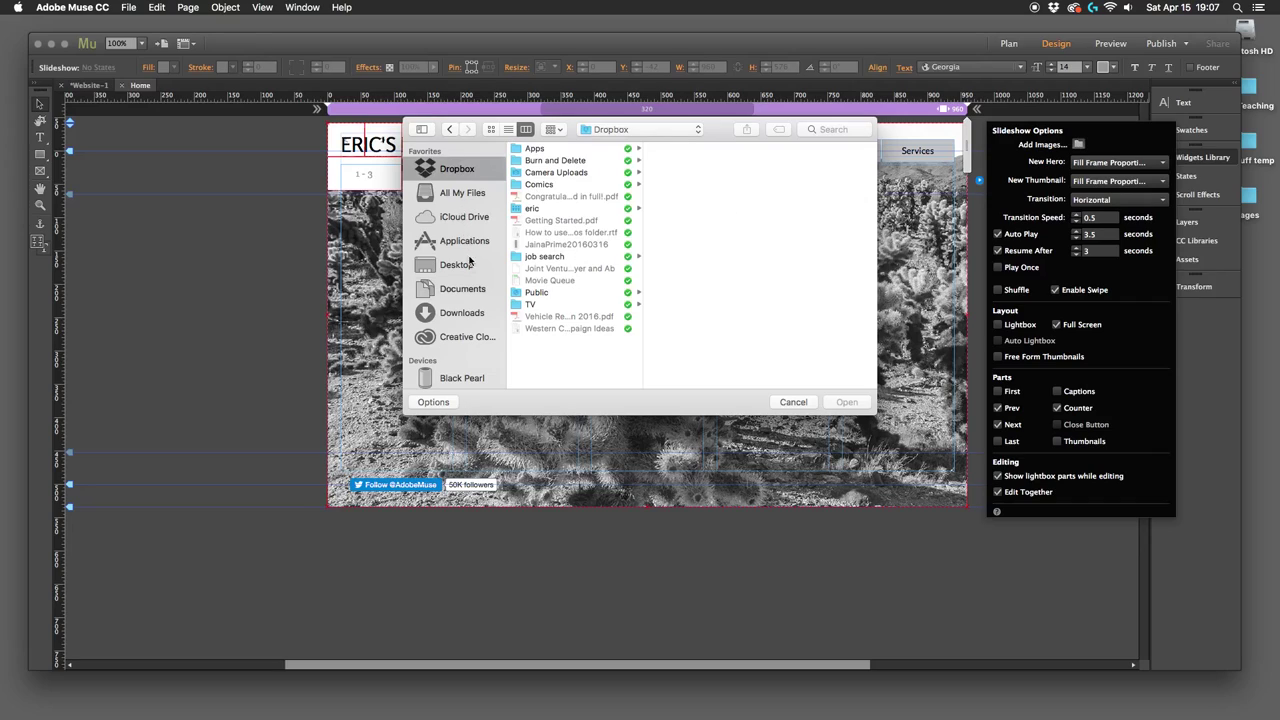
{"action": "left_click", "coordinate": [474, 270]}
{"action": "left_click", "coordinate": [559, 178]}
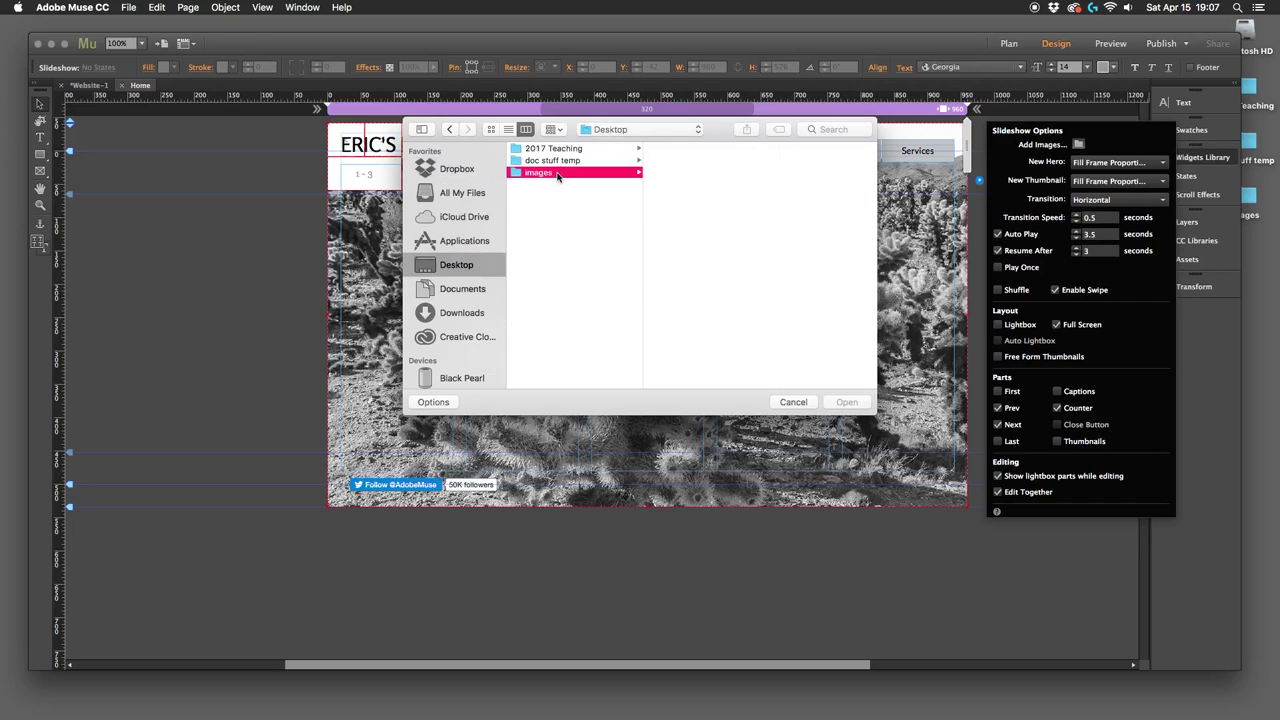
Step: Add all ten JPG files in the images folder to the Fullscreen slideshow
{"action": "left_click", "coordinate": [660, 151]}
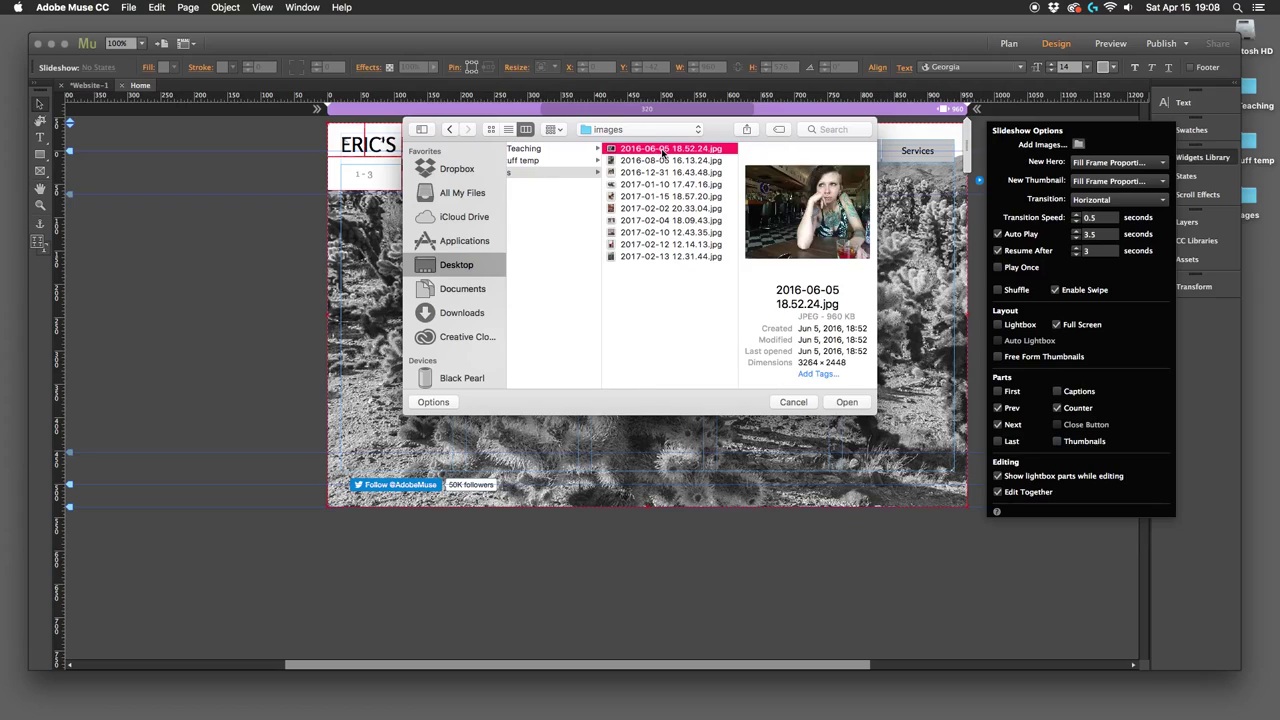
{"action": "key", "text": "Down"}
{"action": "key", "text": "Down"}
{"action": "key", "text": "Down"}
{"action": "key", "text": "Down"}
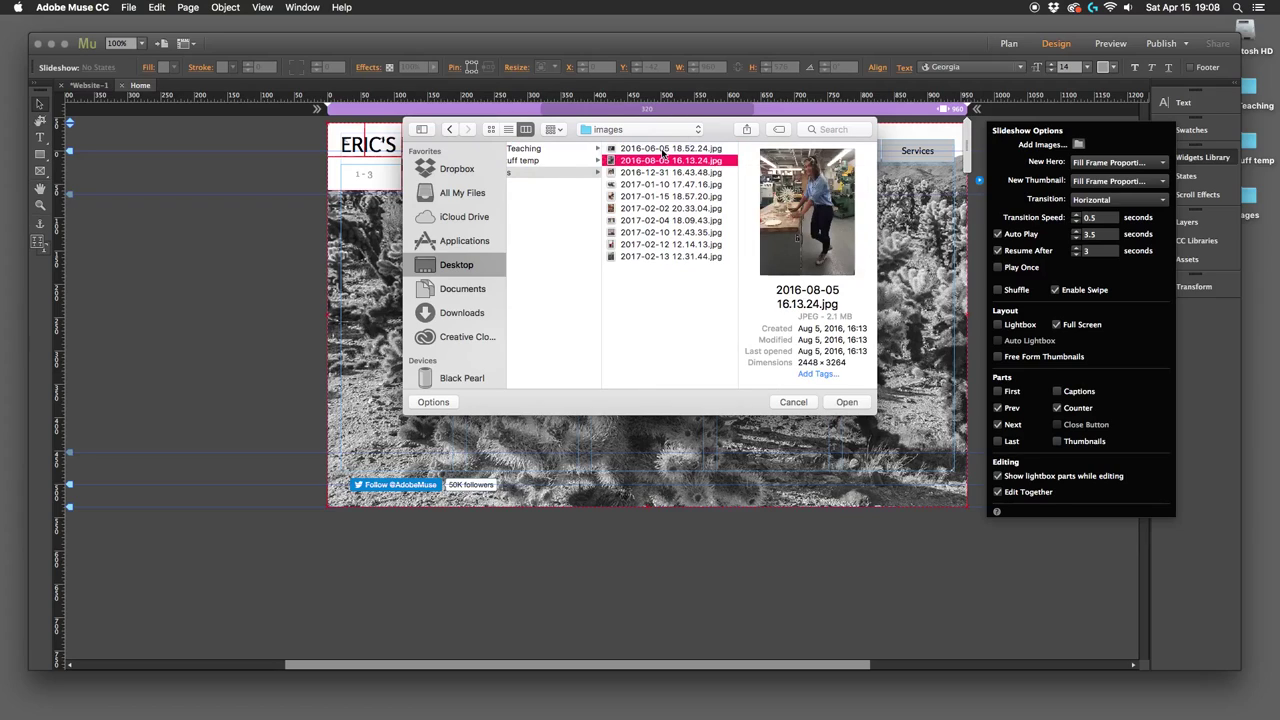
{"action": "key", "text": "Down"}
{"action": "key", "text": "Down"}
{"action": "key", "text": "Down"}
{"action": "key", "text": "Down"}
{"action": "key", "text": "Down"}
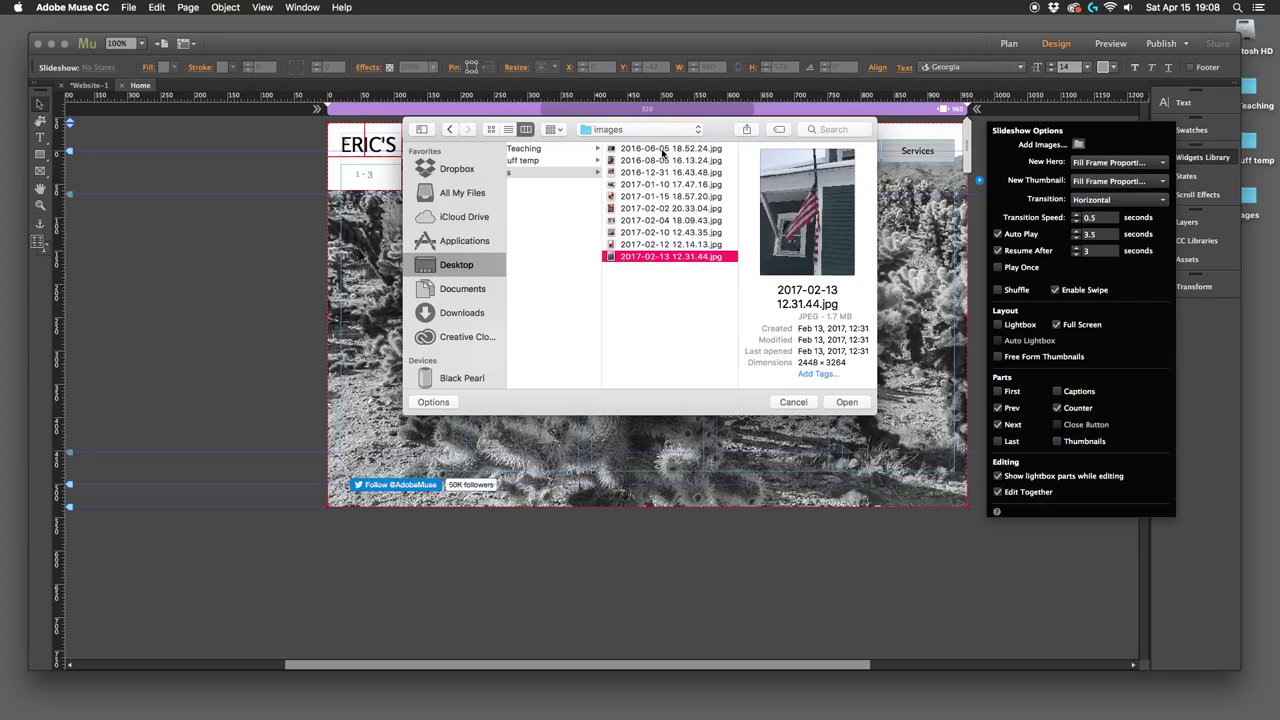
{"action": "key", "text": "shift+Up"}
{"action": "key", "text": "shift+Up"}
{"action": "key", "text": "shift+Up"}
{"action": "key", "text": "shift+Up"}
{"action": "key", "text": "shift+Up"}
{"action": "key", "text": "shift+Up"}
{"action": "left_click", "coordinate": [661, 148], "text": "shift"}
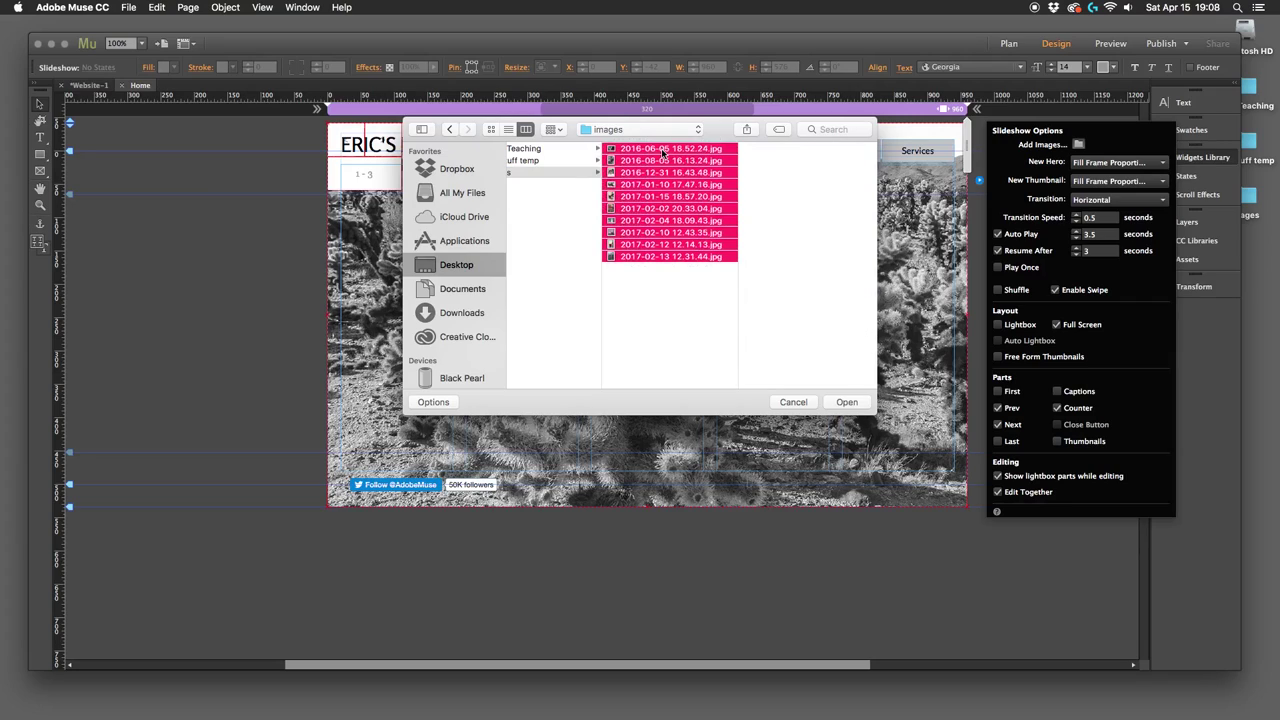
{"action": "left_click", "coordinate": [846, 402]}
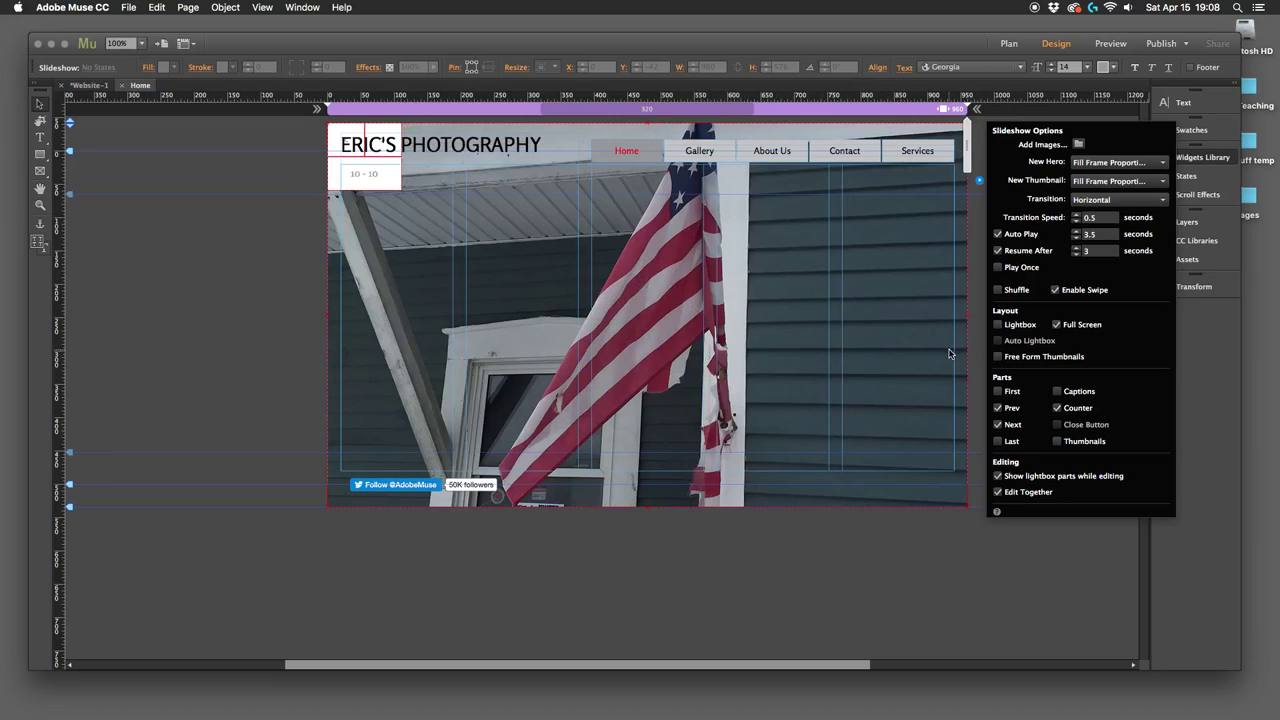
{"action": "left_click", "coordinate": [1161, 167]}
{"action": "left_click", "coordinate": [1150, 170]}
{"action": "left_click", "coordinate": [1162, 205]}
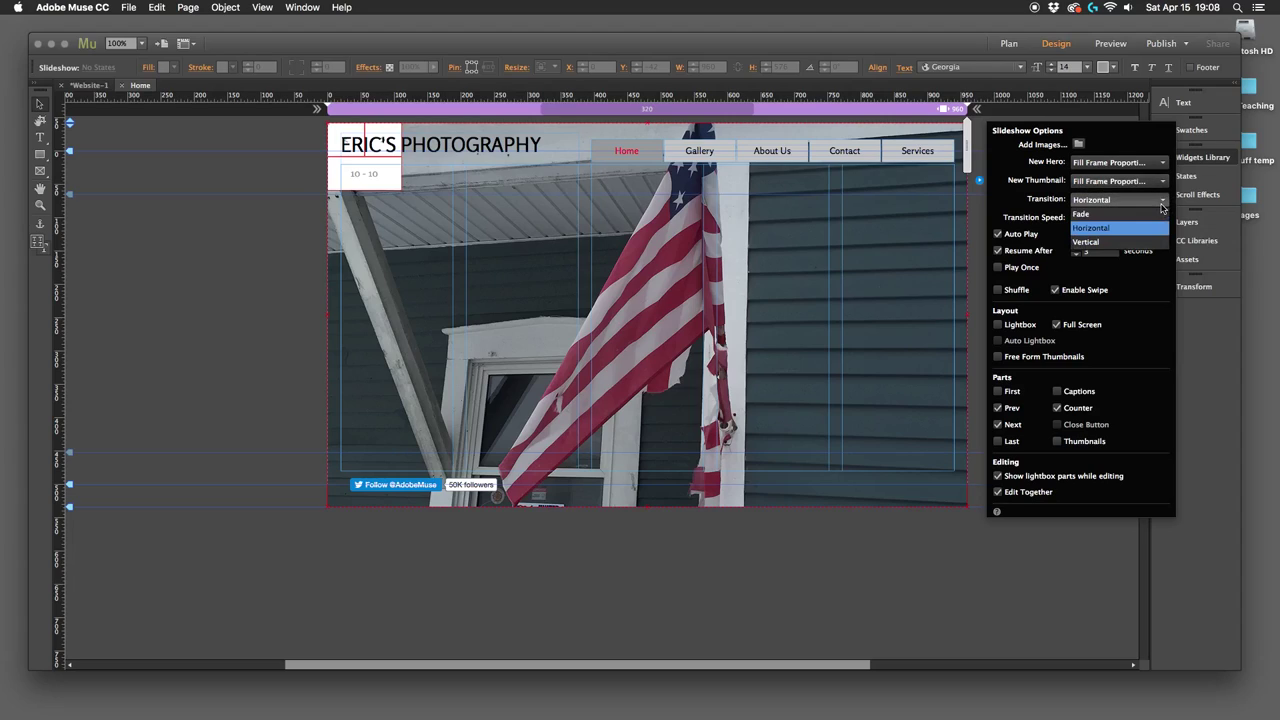
{"action": "left_click", "coordinate": [1162, 205]}
{"action": "left_click", "coordinate": [1162, 205]}
{"action": "left_click", "coordinate": [1162, 205]}
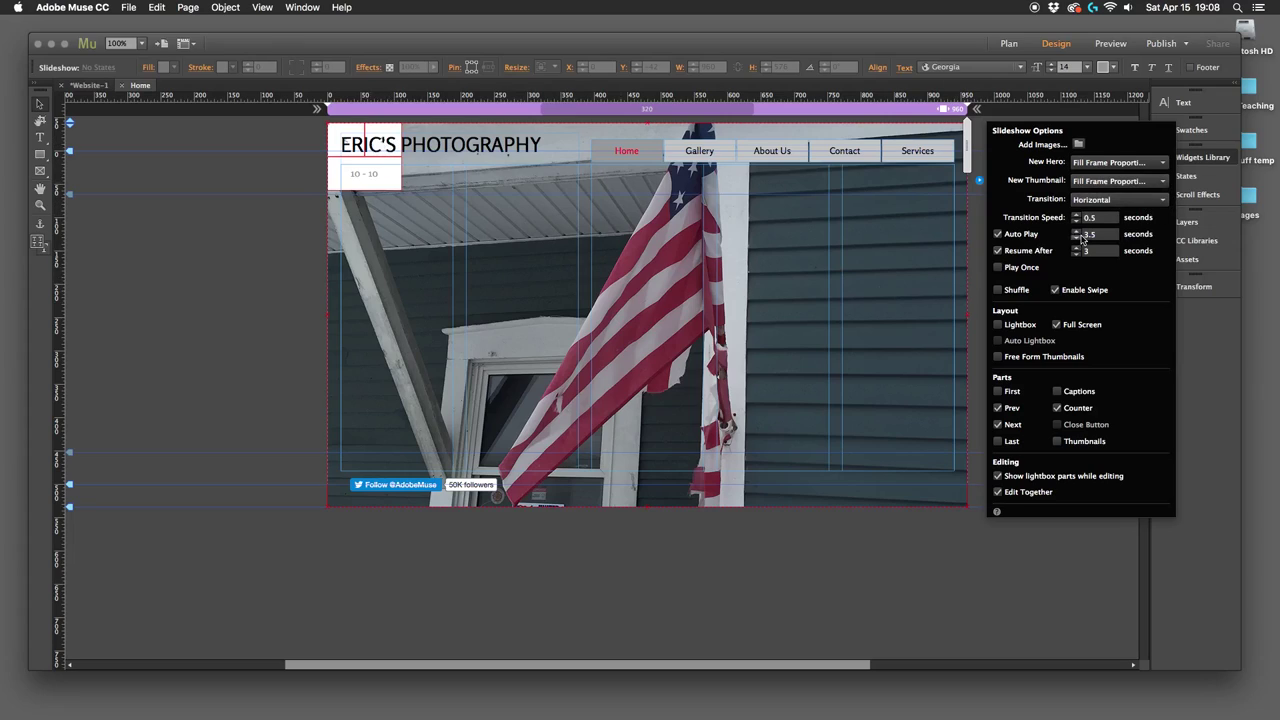
Step: Move the slideshow's Previous button to X 20, Y 221 and its Next button to X 905, Y 221
{"action": "left_click", "coordinate": [333, 147]}
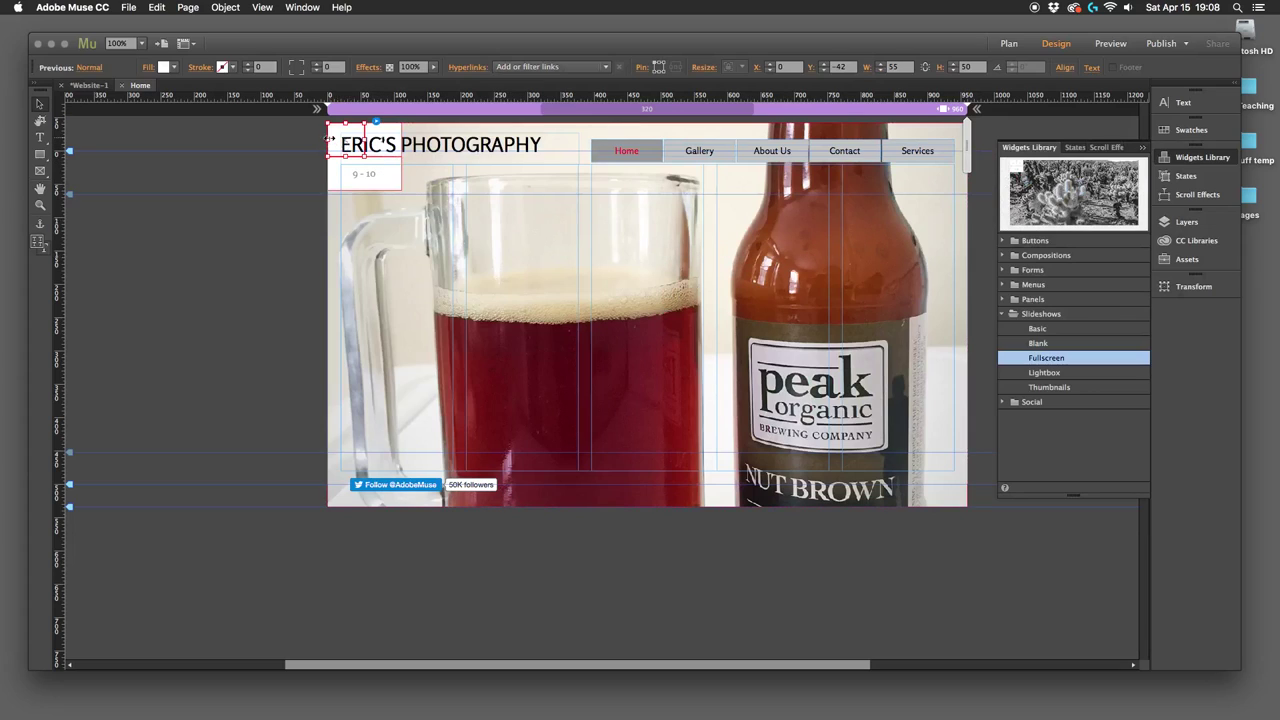
{"action": "left_click_drag", "start_coordinate": [334, 145], "coordinate": [348, 318]}
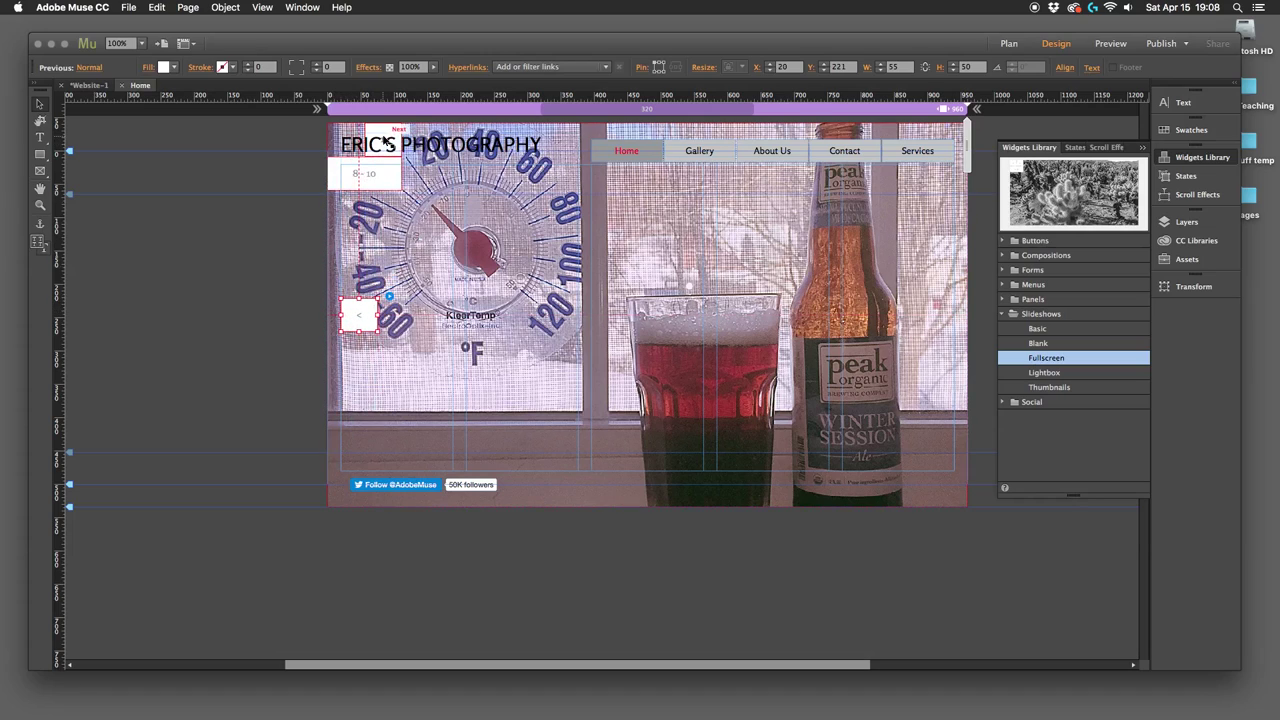
{"action": "left_click_drag", "start_coordinate": [386, 142], "coordinate": [948, 313]}
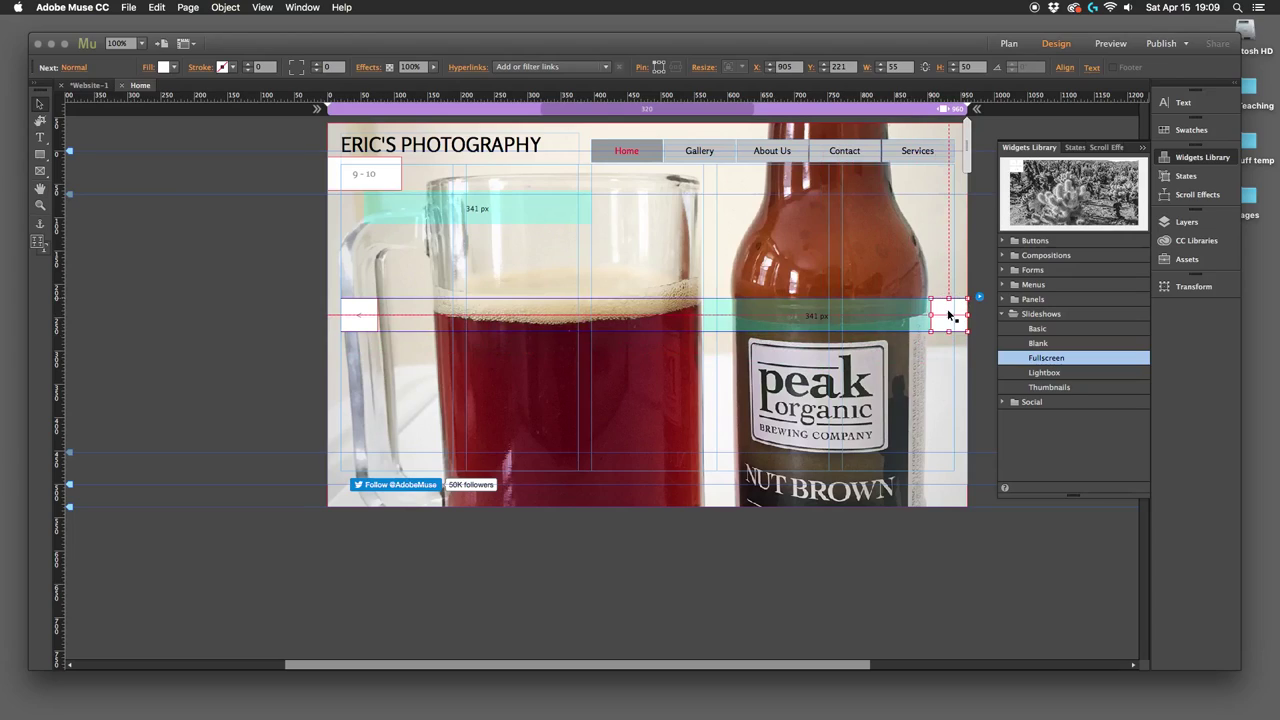
{"action": "left_click_drag", "start_coordinate": [948, 314], "coordinate": [947, 314]}
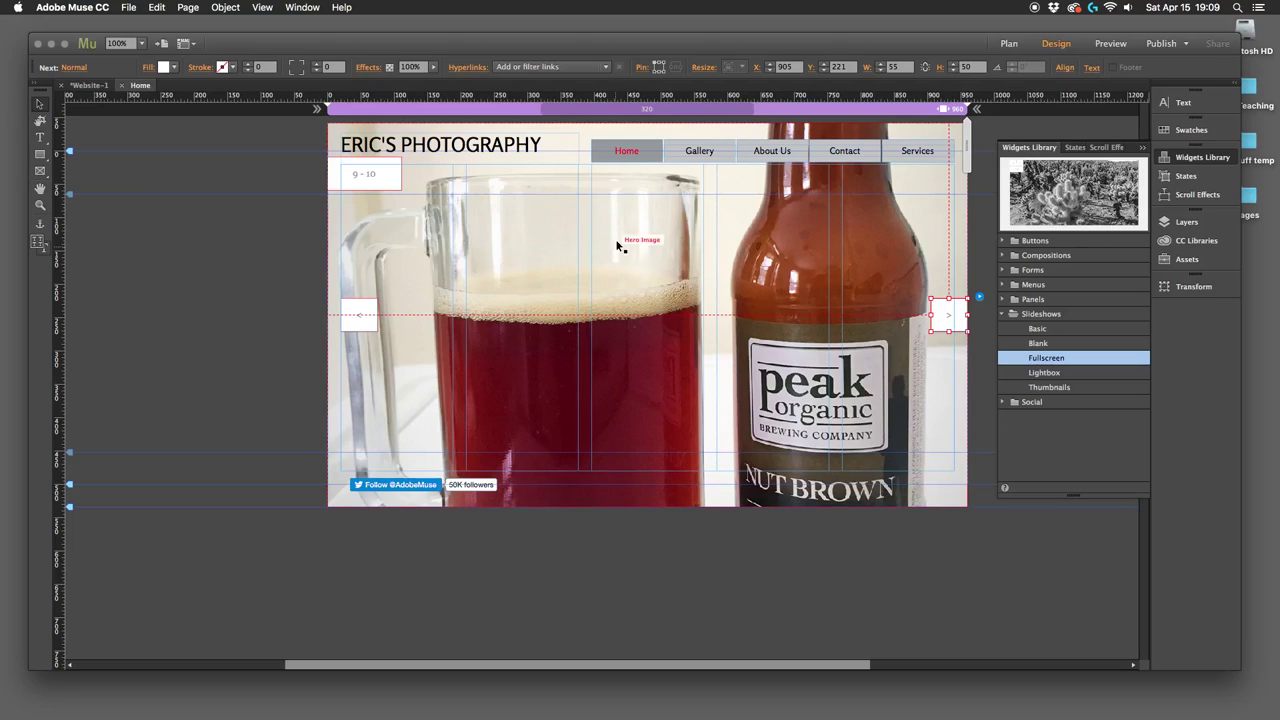
Step: Browse forward and backward through the slideshow images with its Next and Previous buttons
{"action": "left_click", "coordinate": [950, 322]}
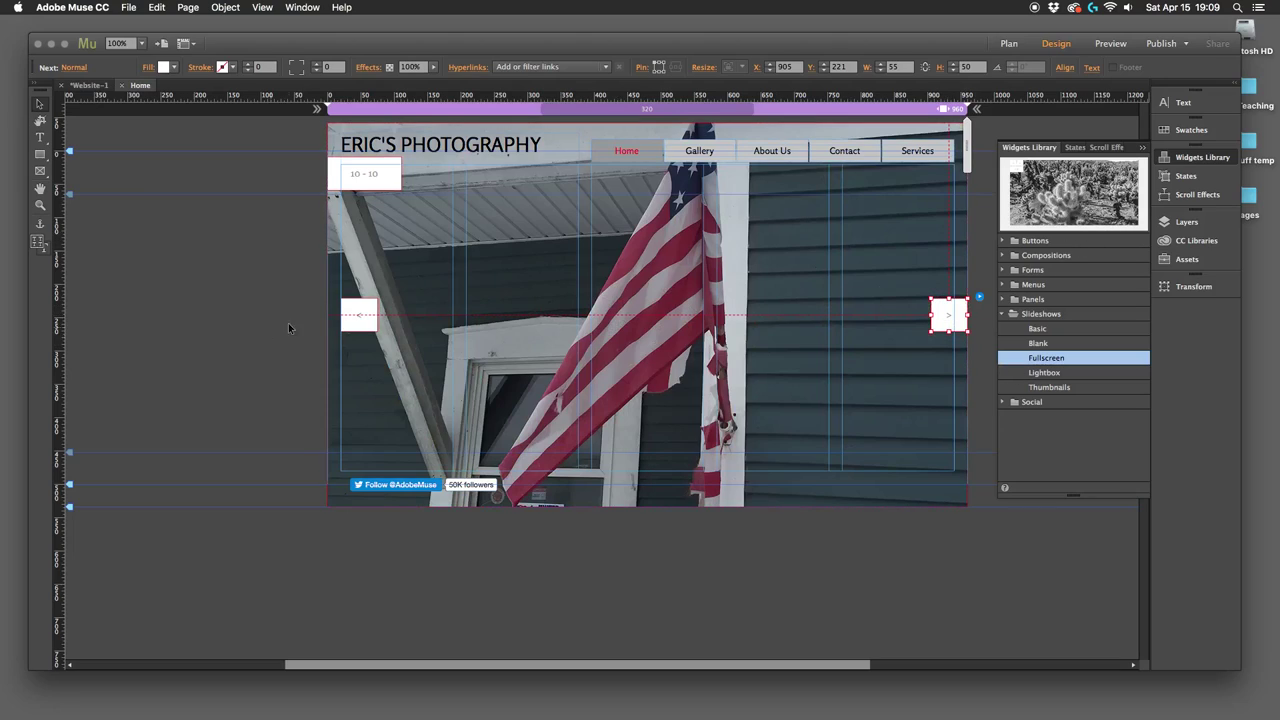
{"action": "left_click", "coordinate": [358, 320]}
{"action": "left_click", "coordinate": [358, 320]}
{"action": "left_click", "coordinate": [358, 320]}
{"action": "left_click", "coordinate": [358, 320]}
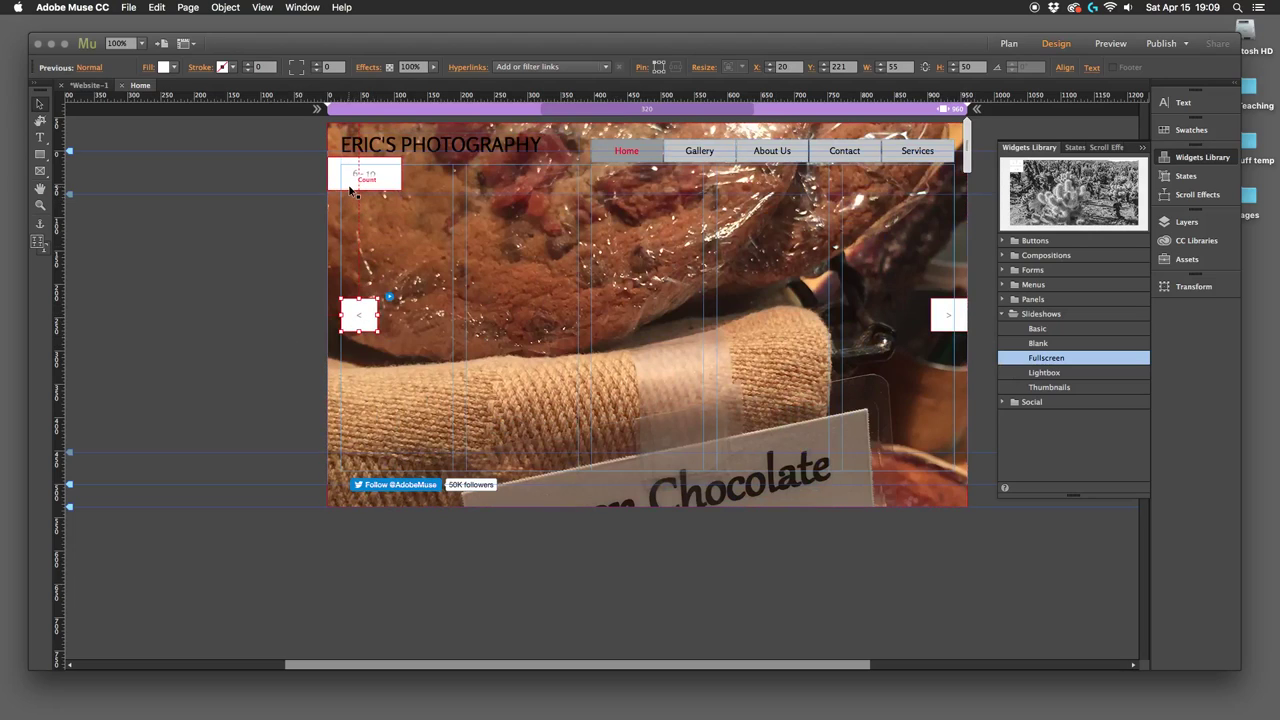
Step: Delete the image counter and the Previous and Next buttons from the Fullscreen slideshow
{"action": "left_click_drag", "start_coordinate": [349, 191], "coordinate": [894, 508]}
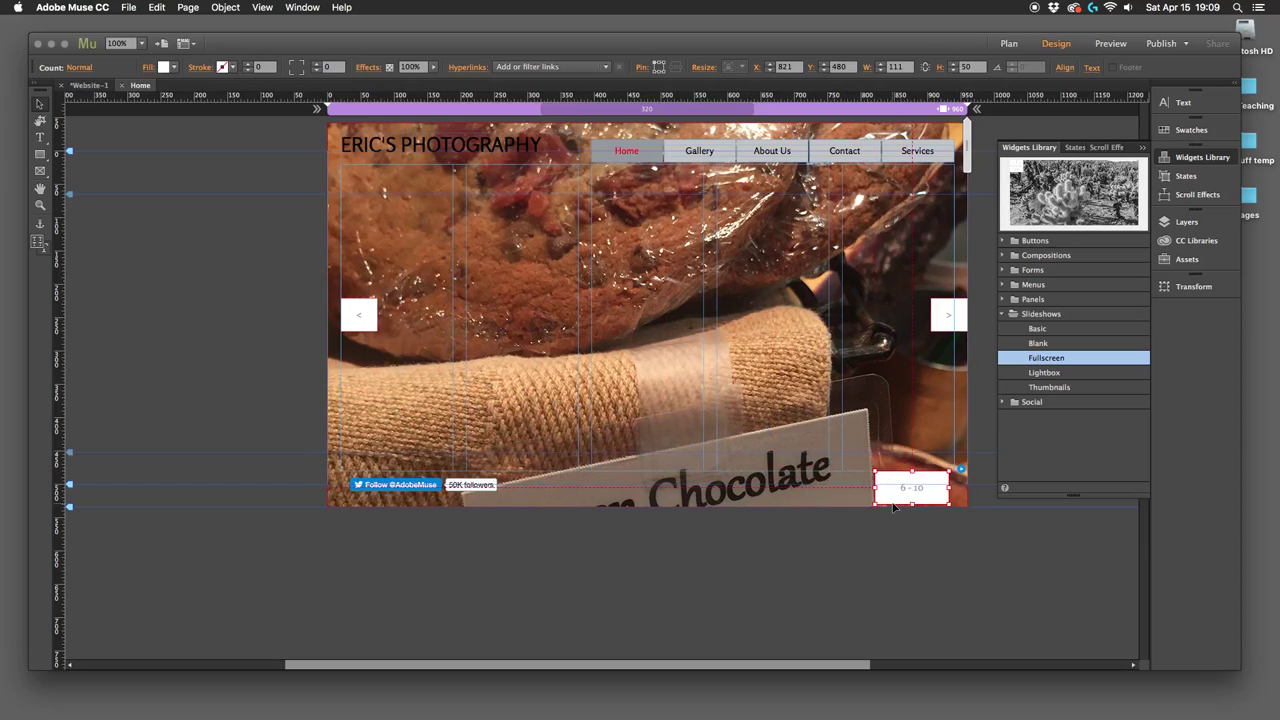
{"action": "key", "text": "Delete"}
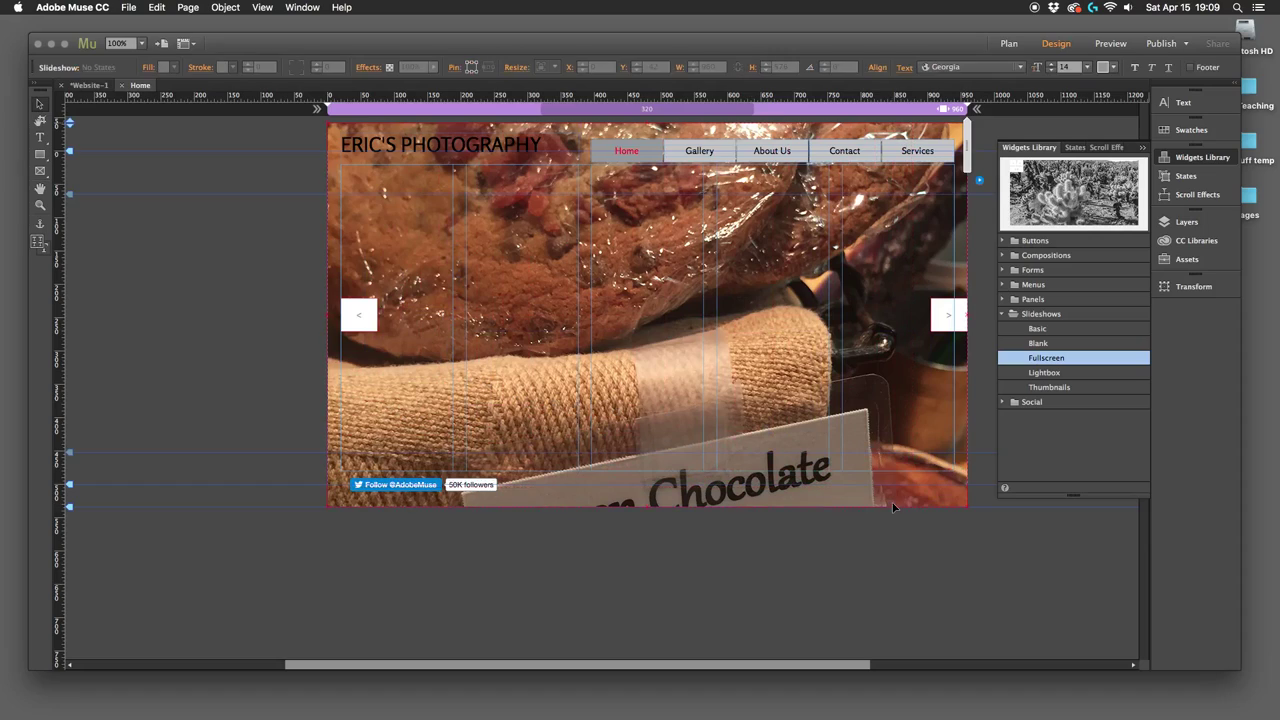
{"action": "left_click", "coordinate": [367, 323]}
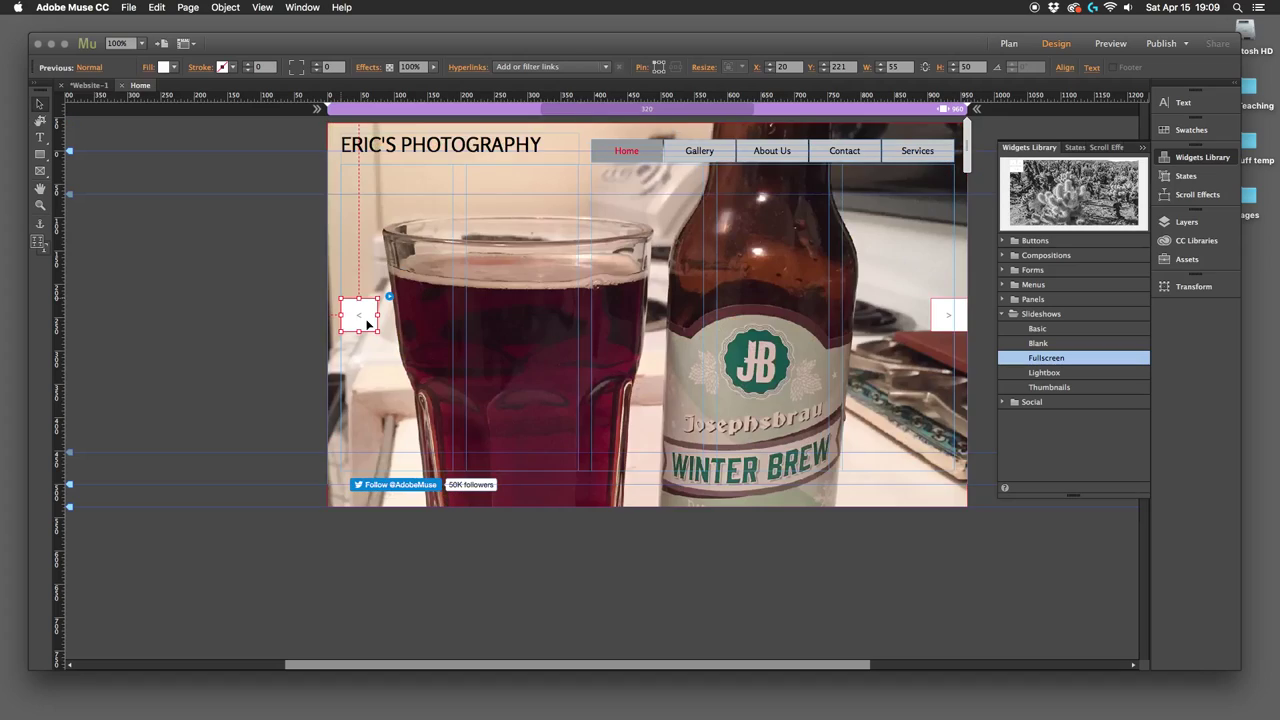
{"action": "key", "text": "Delete"}
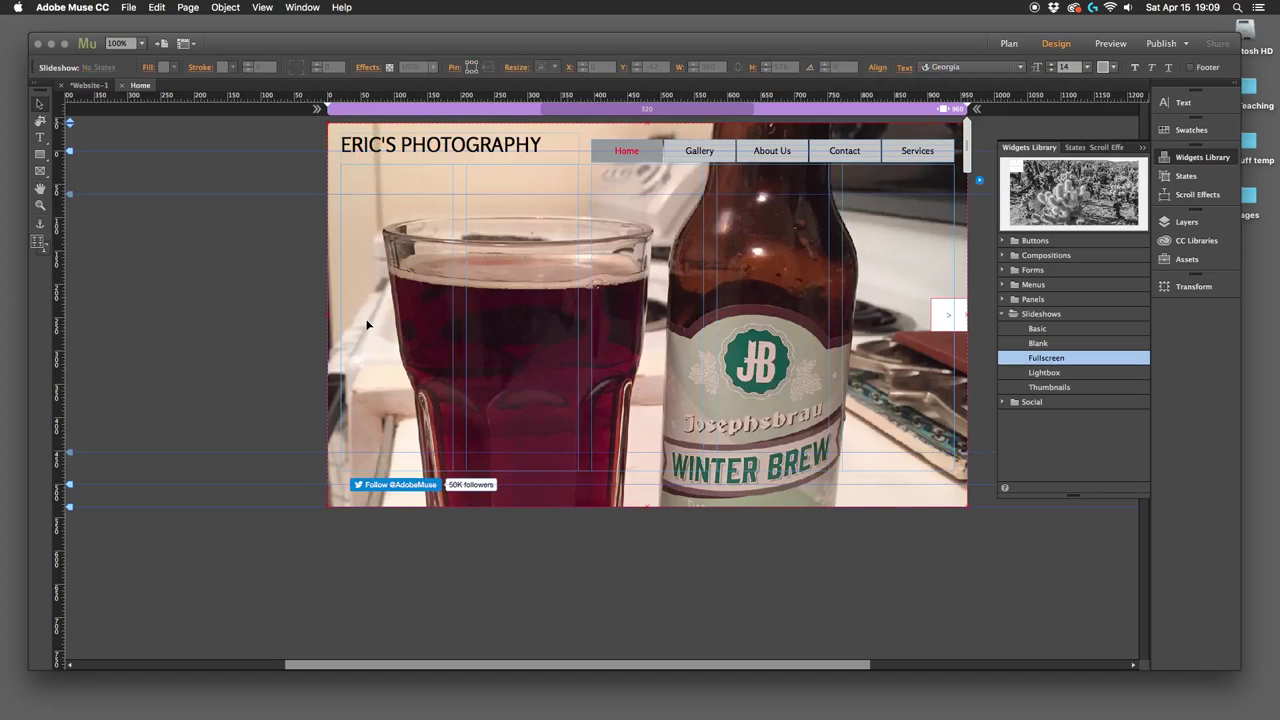
{"action": "left_click", "coordinate": [936, 326]}
{"action": "key", "text": "Delete"}
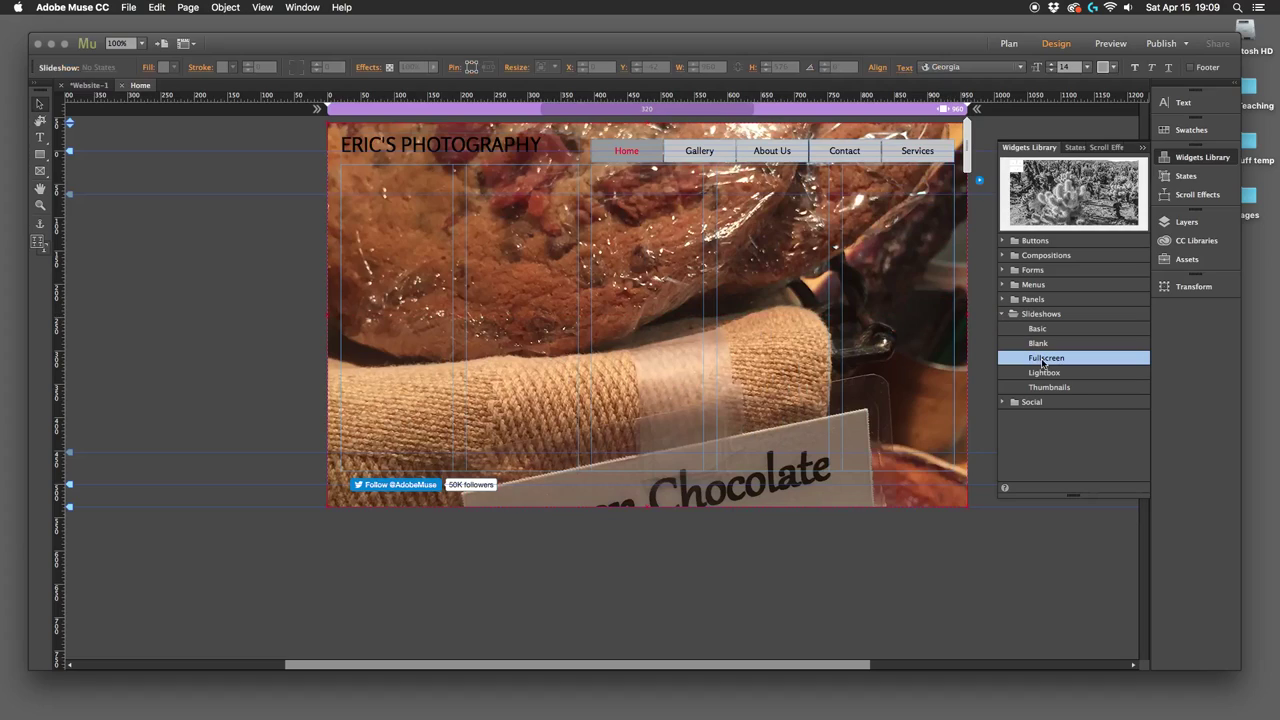
Step: Undo the slideshow edits back to the empty Home page, including the widget's placement
{"action": "left_click", "coordinate": [925, 351]}
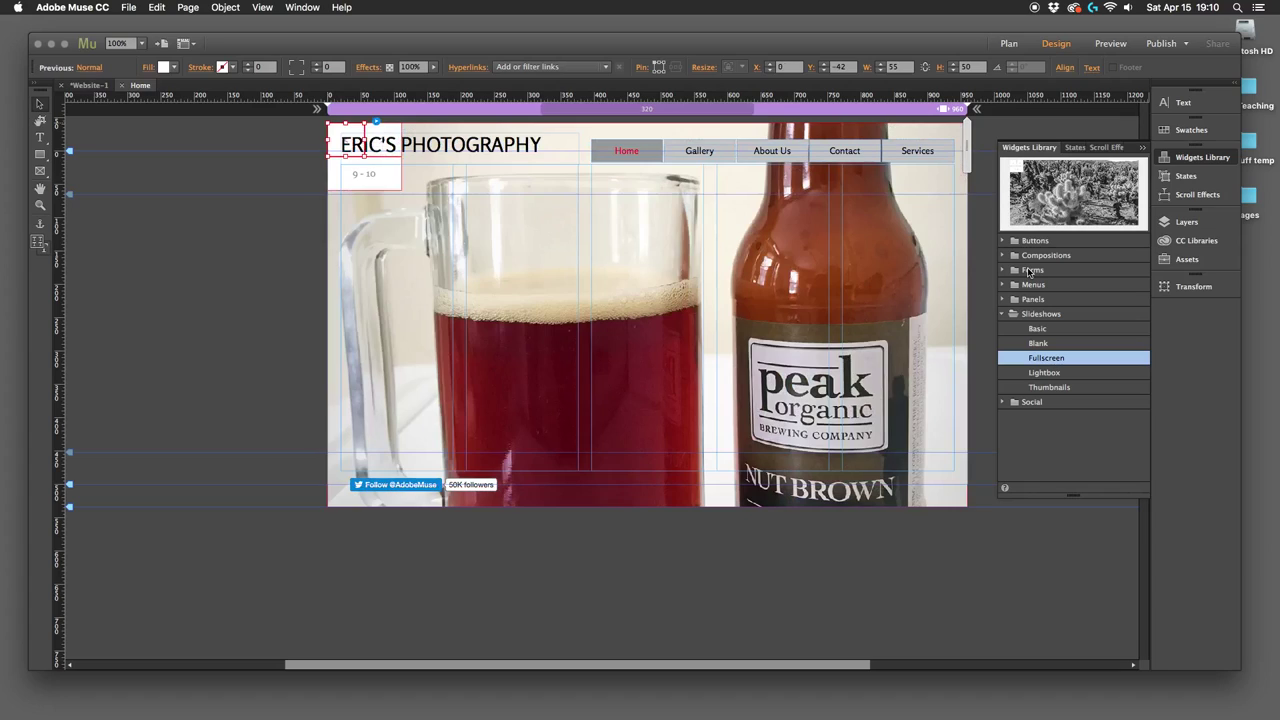
{"action": "key", "text": "ctrl+z"}
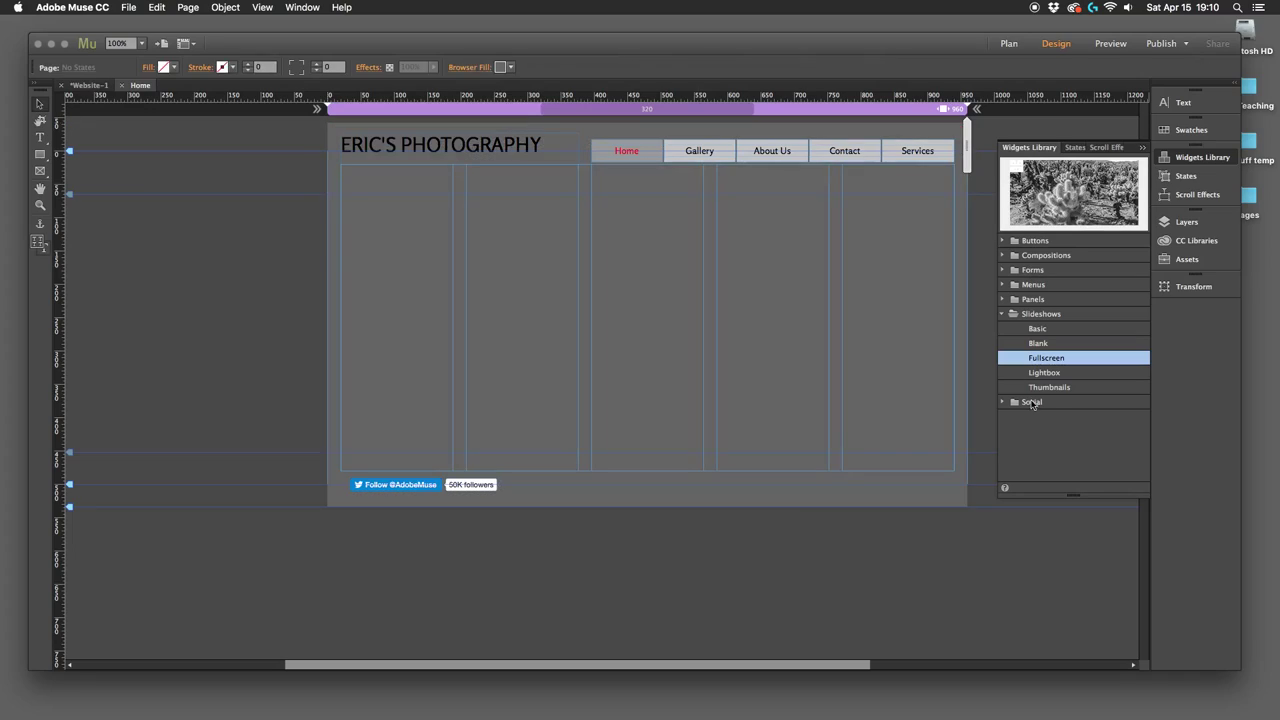
Step: Place a Fullscreen slideshow widget on the Home page and load all ten photos from the images folder
{"action": "left_click_drag", "start_coordinate": [1040, 355], "coordinate": [829, 323]}
{"action": "left_click", "coordinate": [1078, 144]}
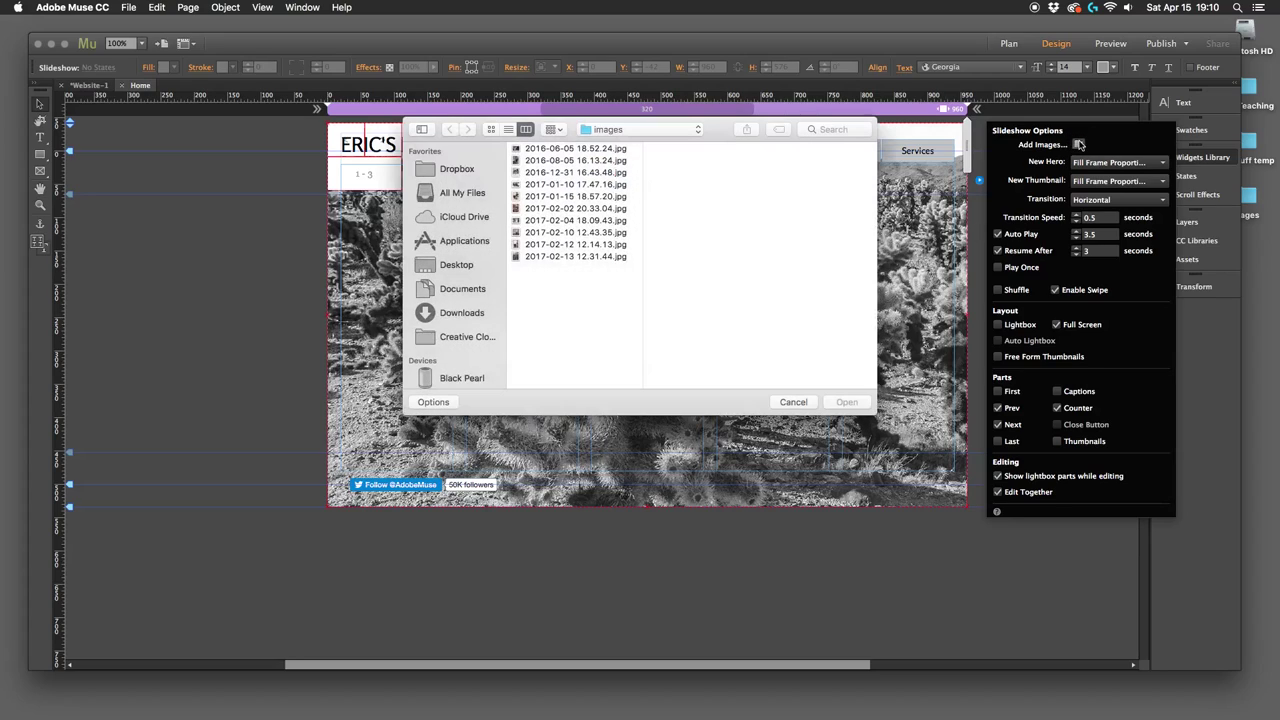
{"action": "left_click", "coordinate": [573, 160]}
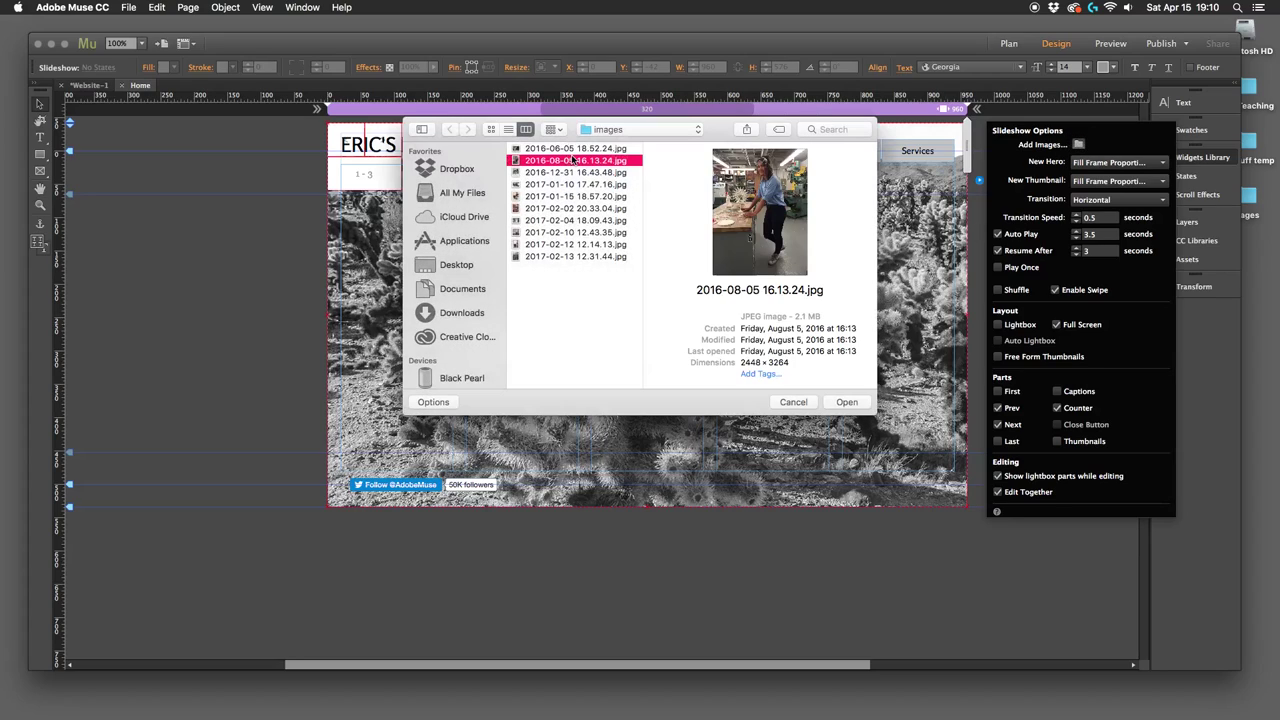
{"action": "key", "text": "super+a"}
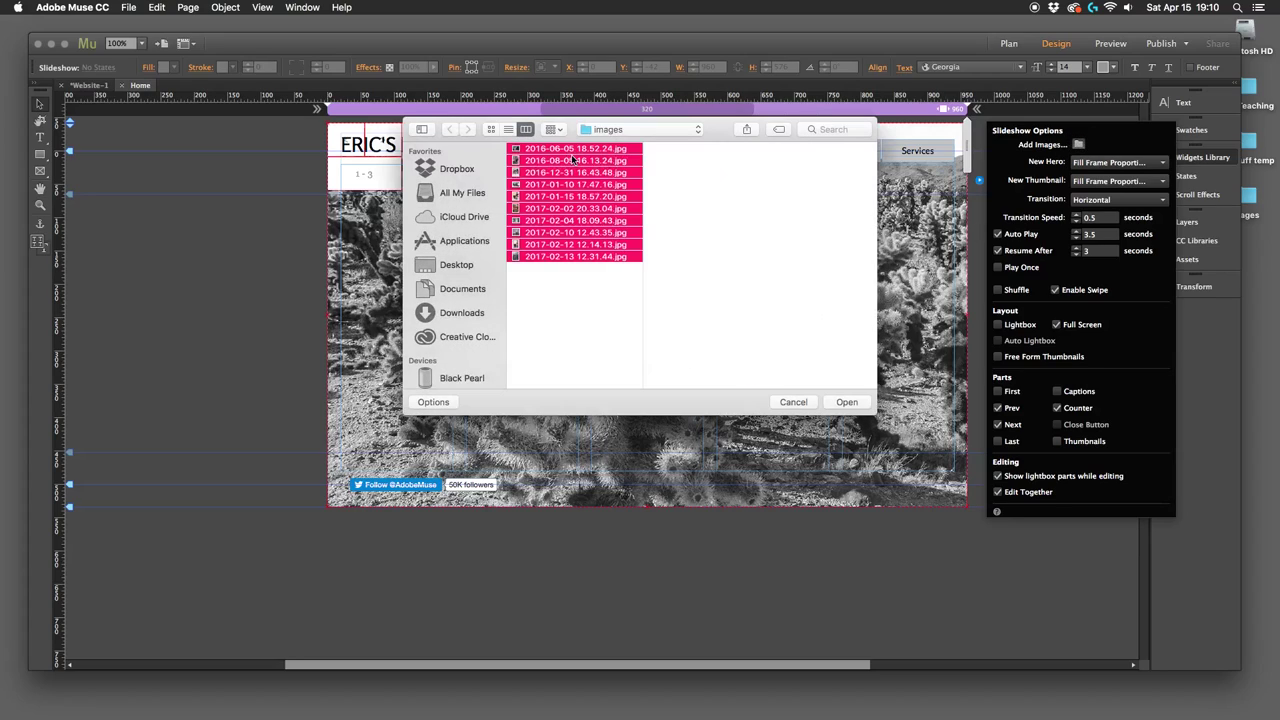
{"action": "left_click", "coordinate": [846, 403]}
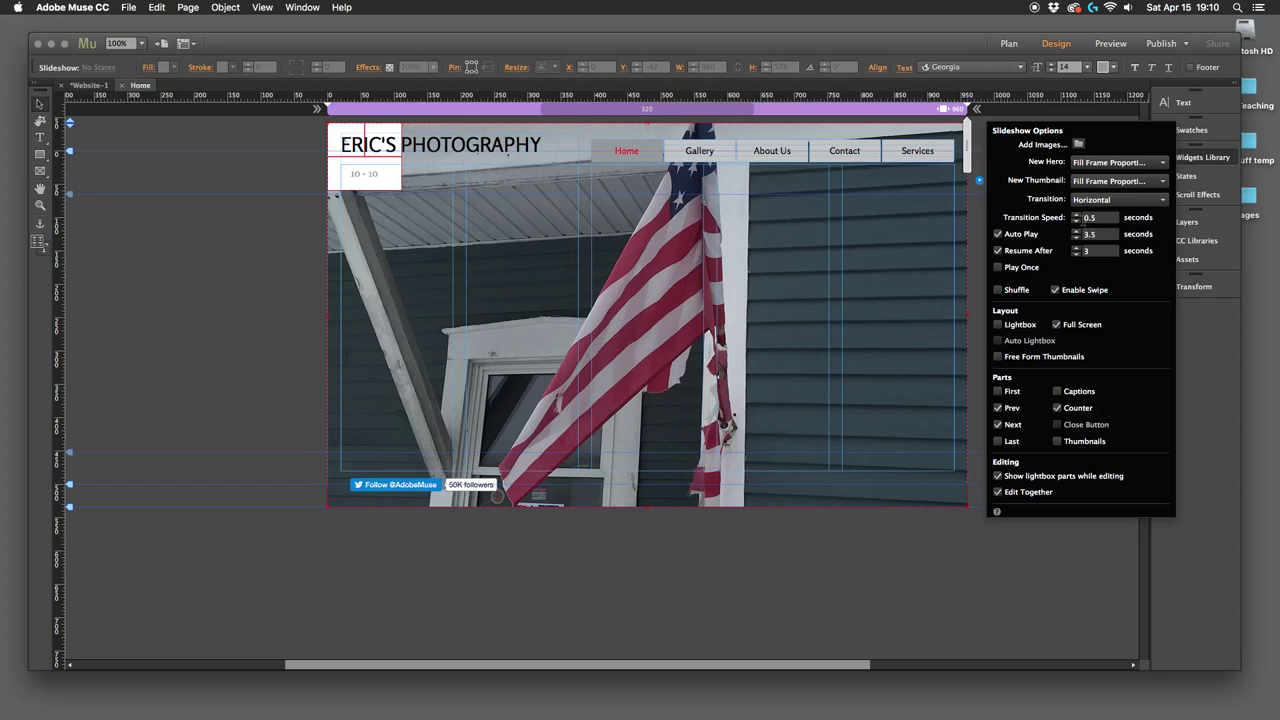
Step: Turn the slideshow's Auto Play option off and back on
{"action": "left_click", "coordinate": [998, 234]}
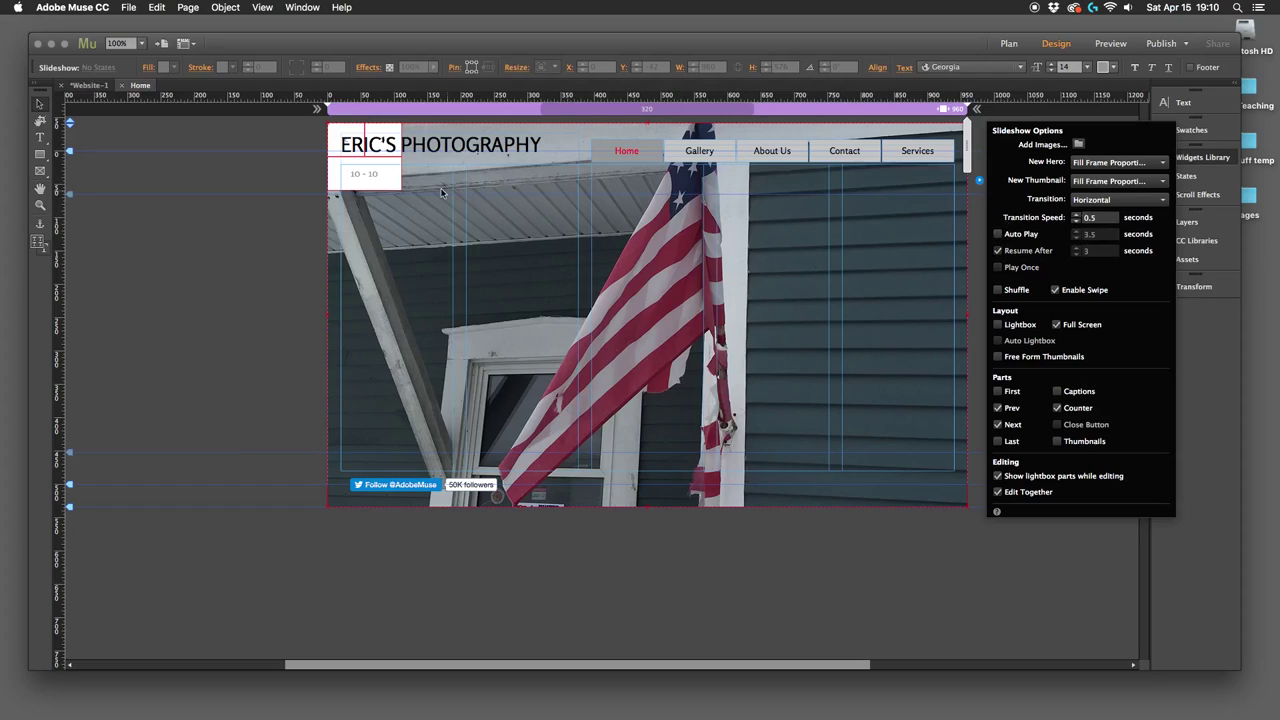
{"action": "left_click", "coordinate": [997, 234]}
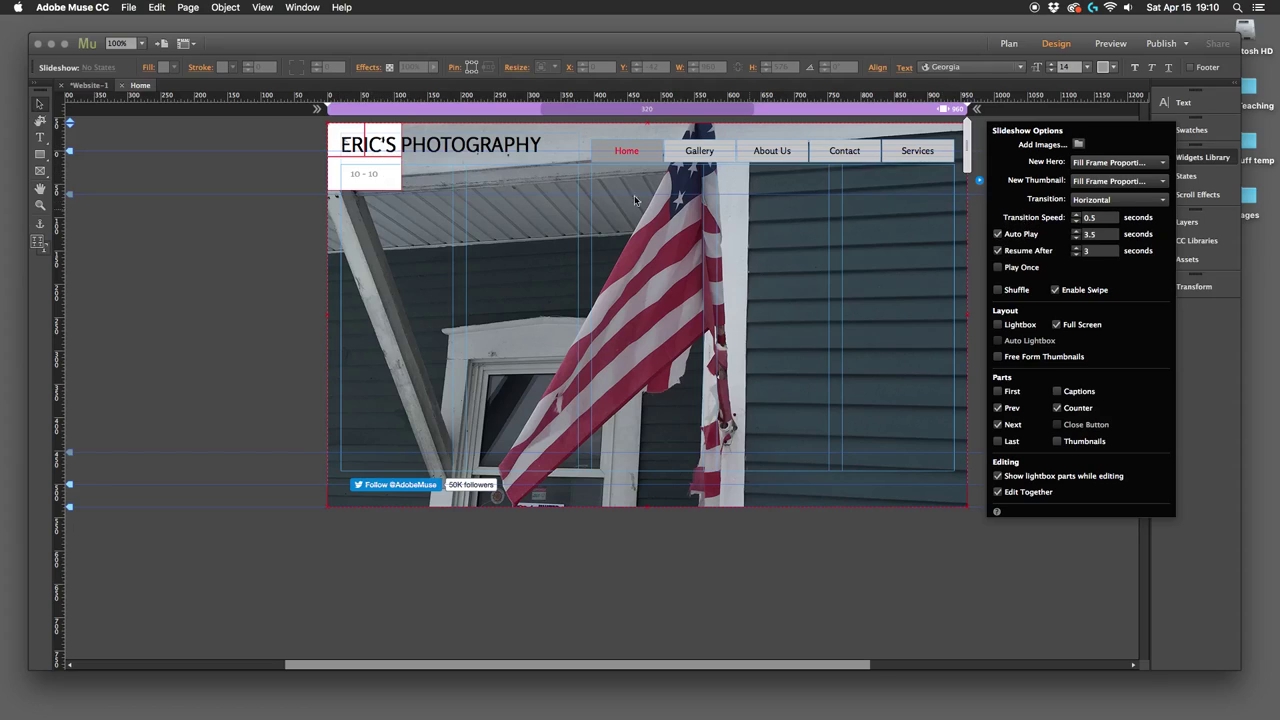
{"action": "left_click", "coordinate": [331, 139]}
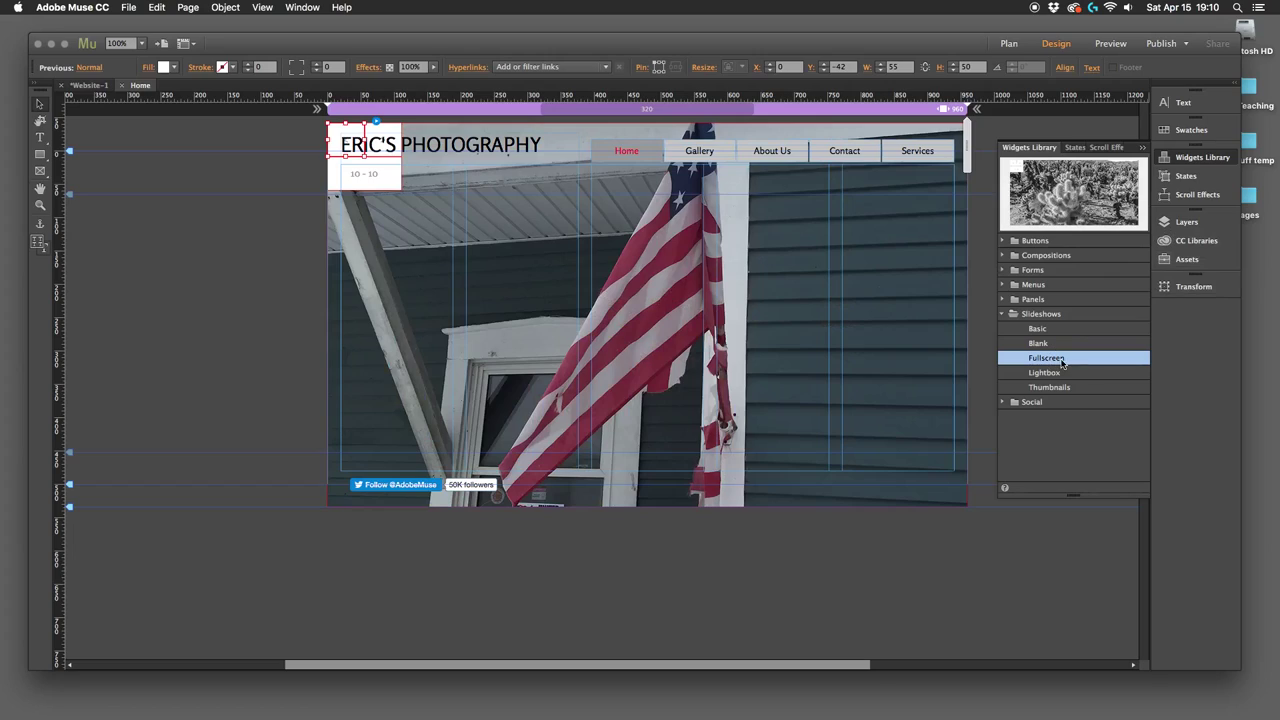
{"action": "left_click", "coordinate": [1110, 148]}
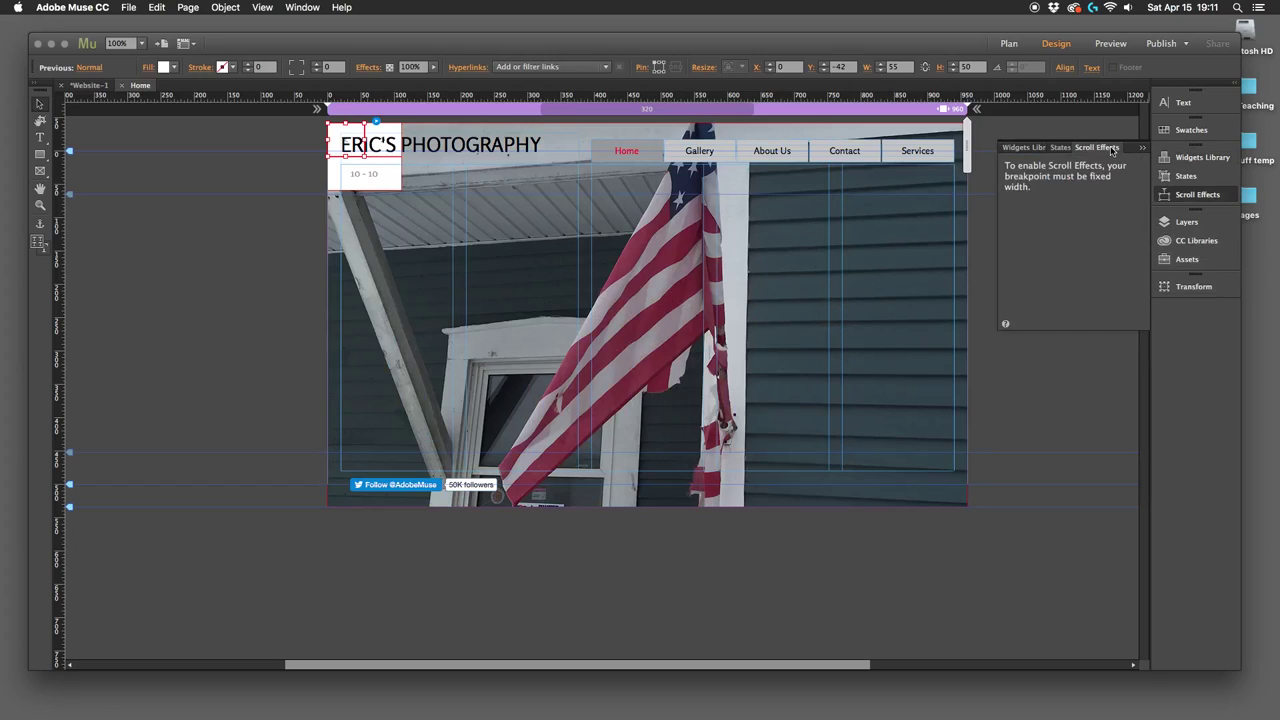
{"action": "left_click", "coordinate": [1061, 149]}
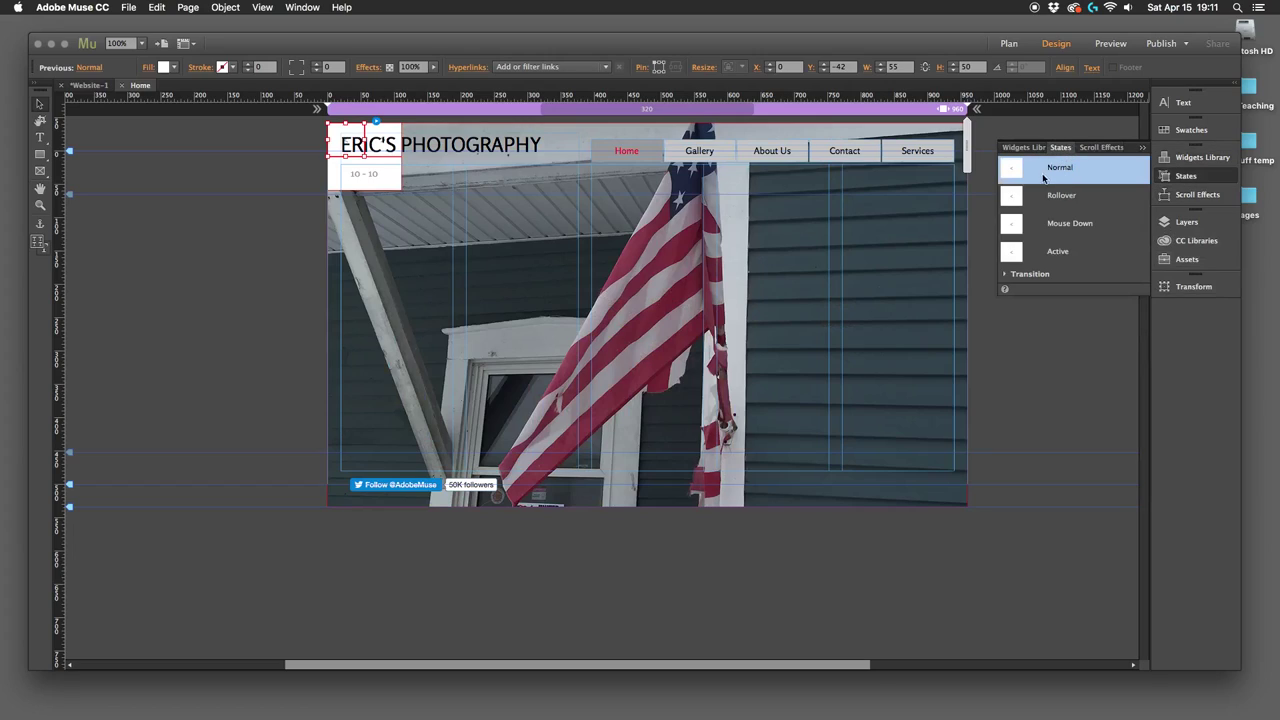
{"action": "left_click", "coordinate": [1024, 147]}
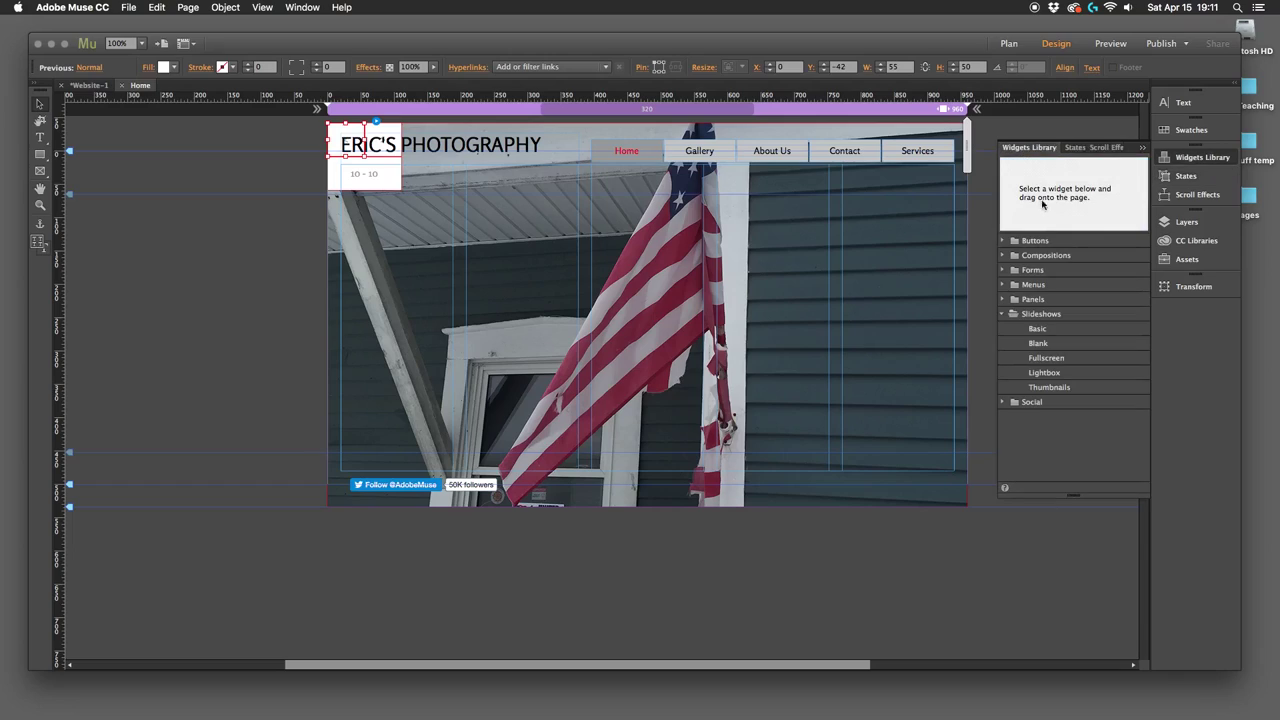
{"action": "left_click", "coordinate": [1041, 357]}
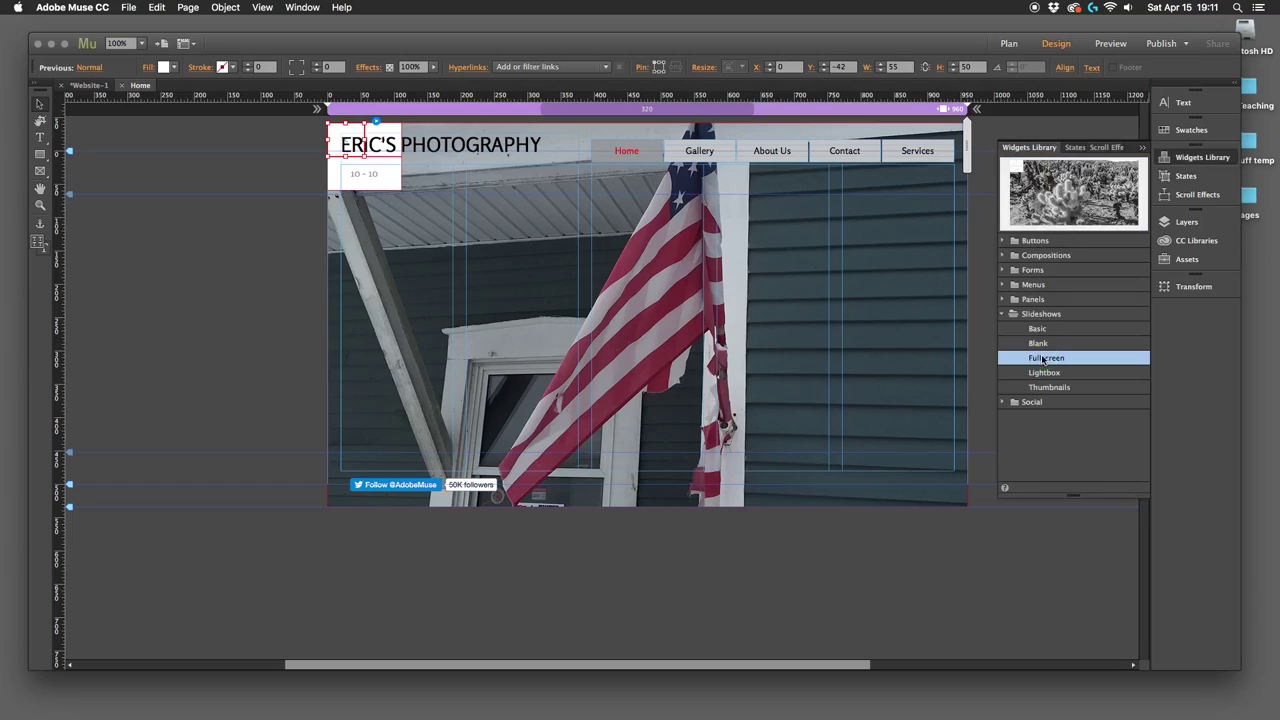
{"action": "left_click_drag", "start_coordinate": [991, 357], "coordinate": [990, 356]}
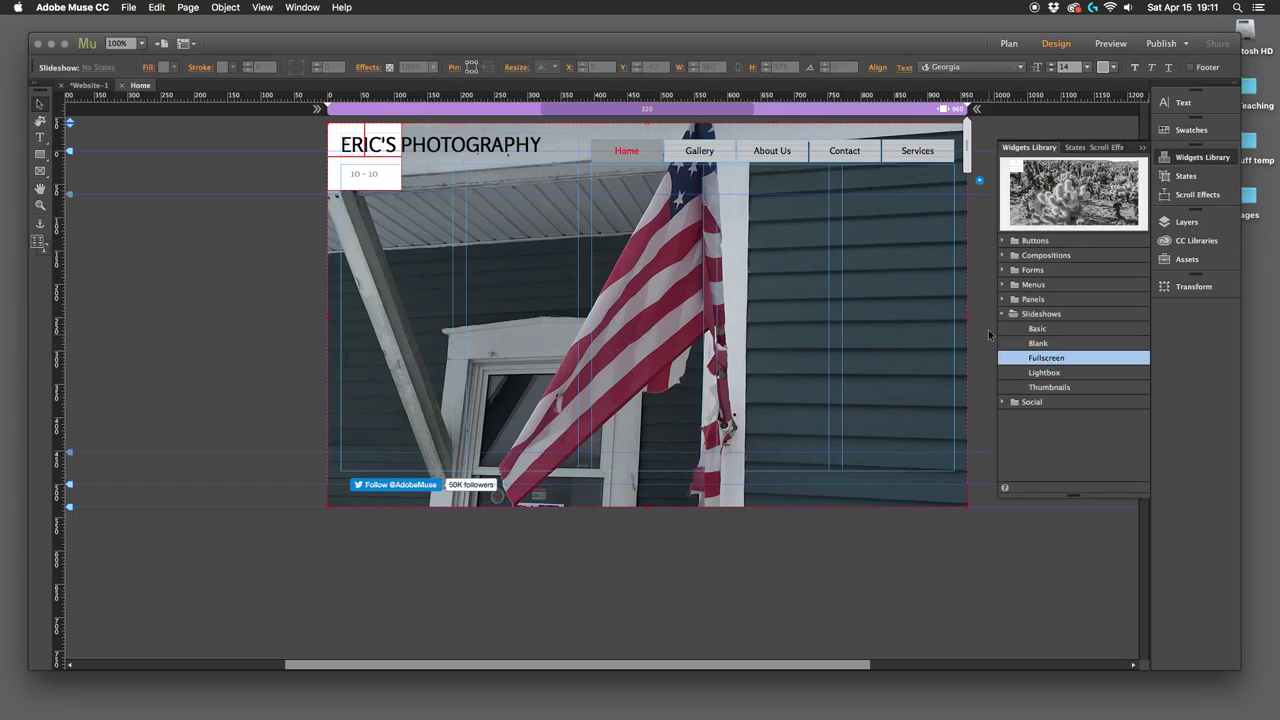
Step: Undo the ten-photo slideshow and place a fresh Fullscreen slideshow widget on the Home page
{"action": "key", "text": "super+z"}
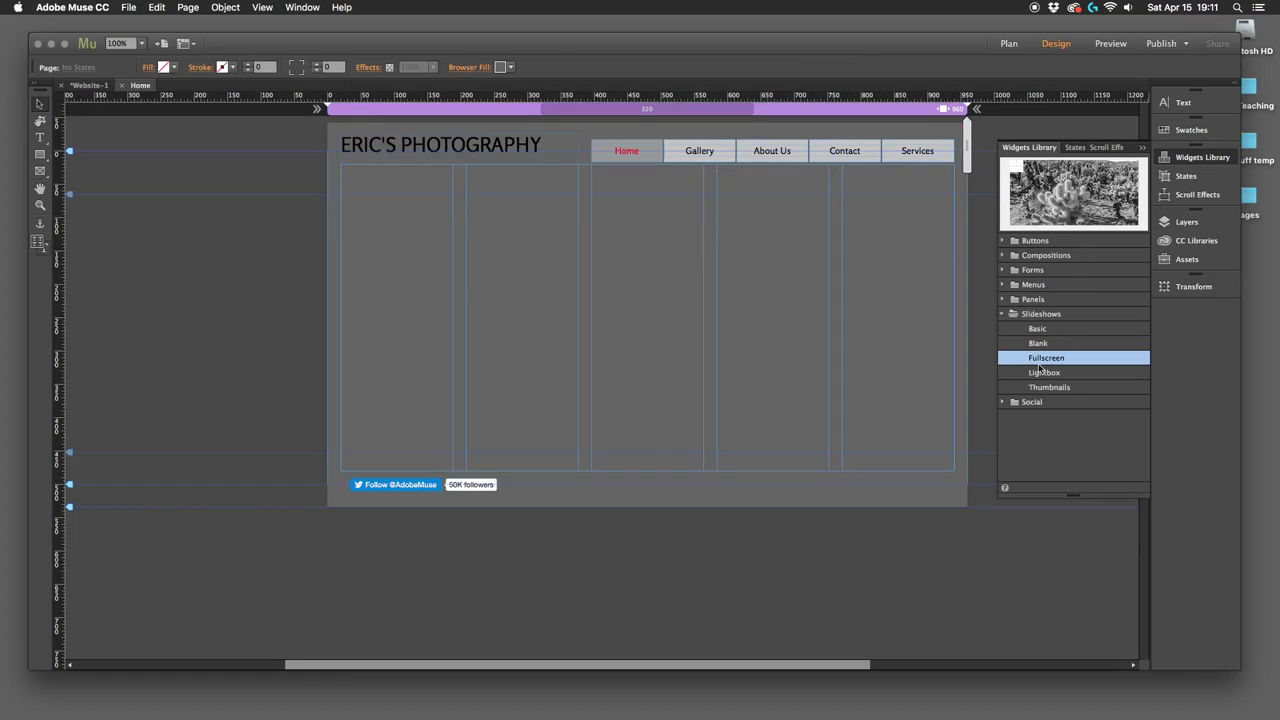
{"action": "left_click_drag", "start_coordinate": [1044, 361], "coordinate": [800, 318]}
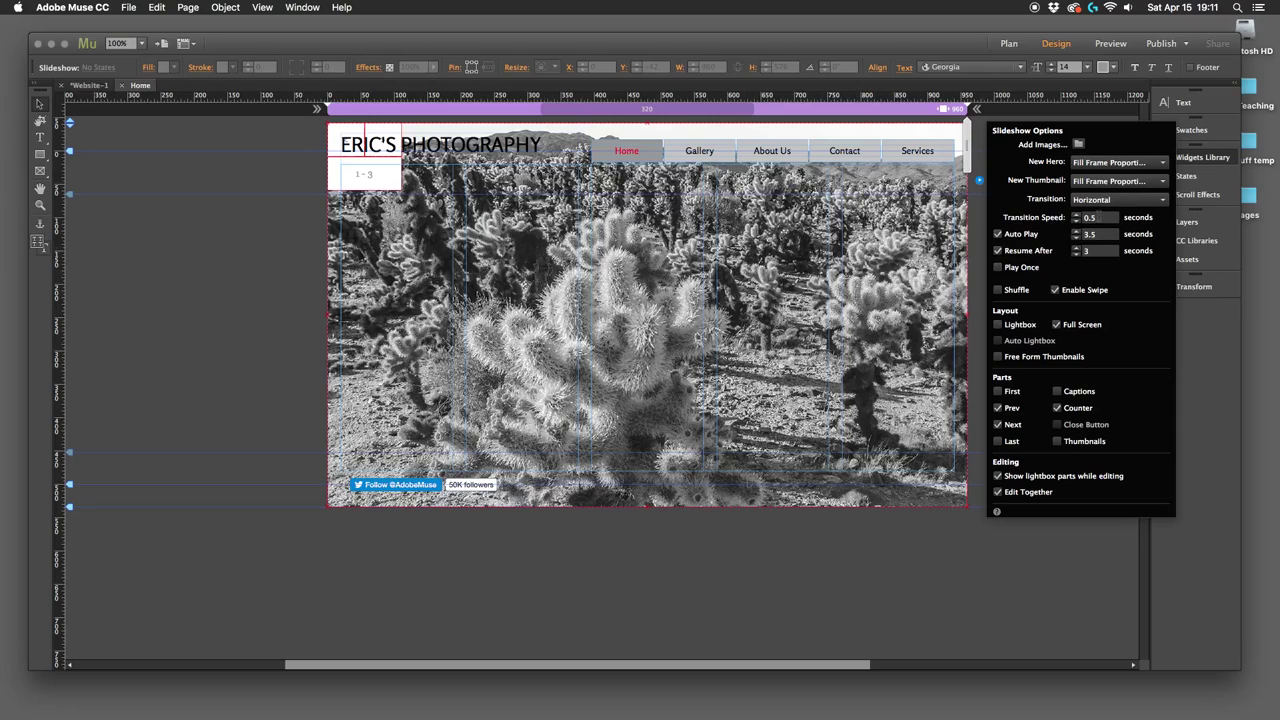
Step: Adjust the slideshow's Transition Speed and Auto Play interval, and close its options
{"action": "left_click", "coordinate": [1076, 215]}
{"action": "left_click", "coordinate": [1076, 215]}
{"action": "left_click", "coordinate": [1077, 214]}
{"action": "left_click", "coordinate": [1077, 214]}
{"action": "left_click", "coordinate": [1078, 238]}
{"action": "left_click", "coordinate": [1075, 231]}
{"action": "left_click", "coordinate": [410, 243]}
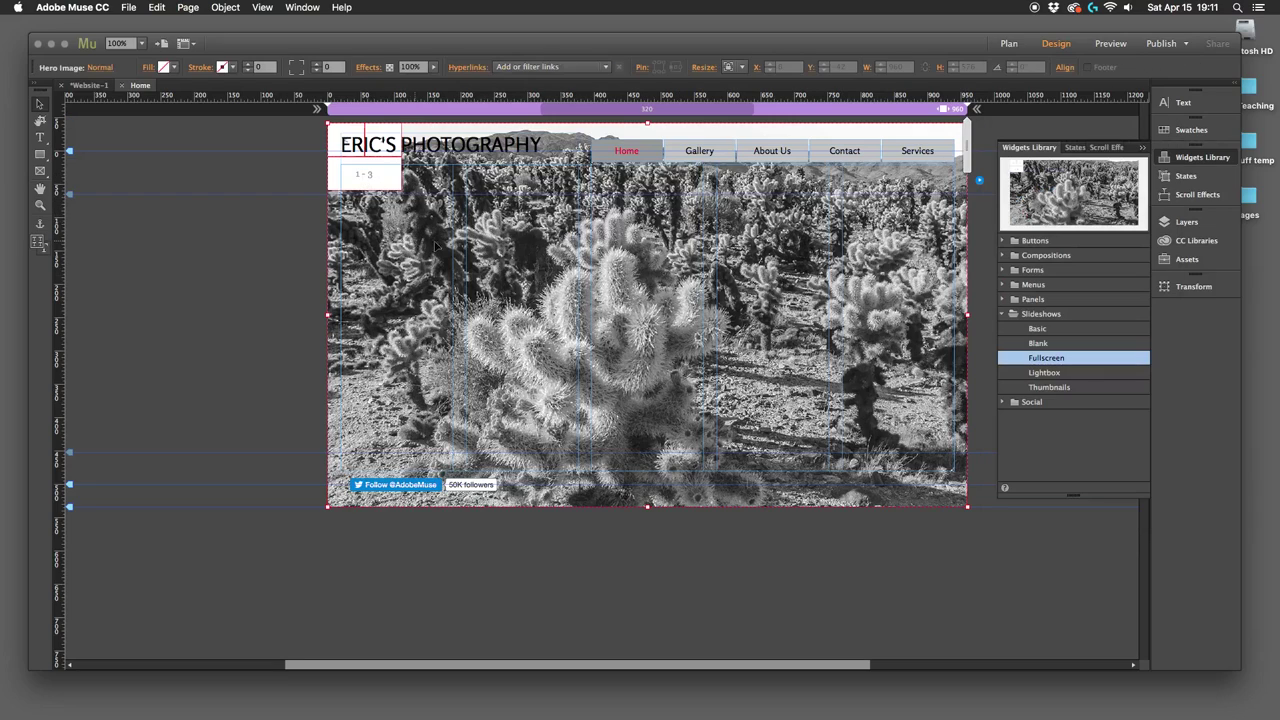
Step: Delete the image counter, the Previous button and the Next button from the Home slideshow
{"action": "left_click", "coordinate": [375, 178]}
{"action": "key", "text": "Delete"}
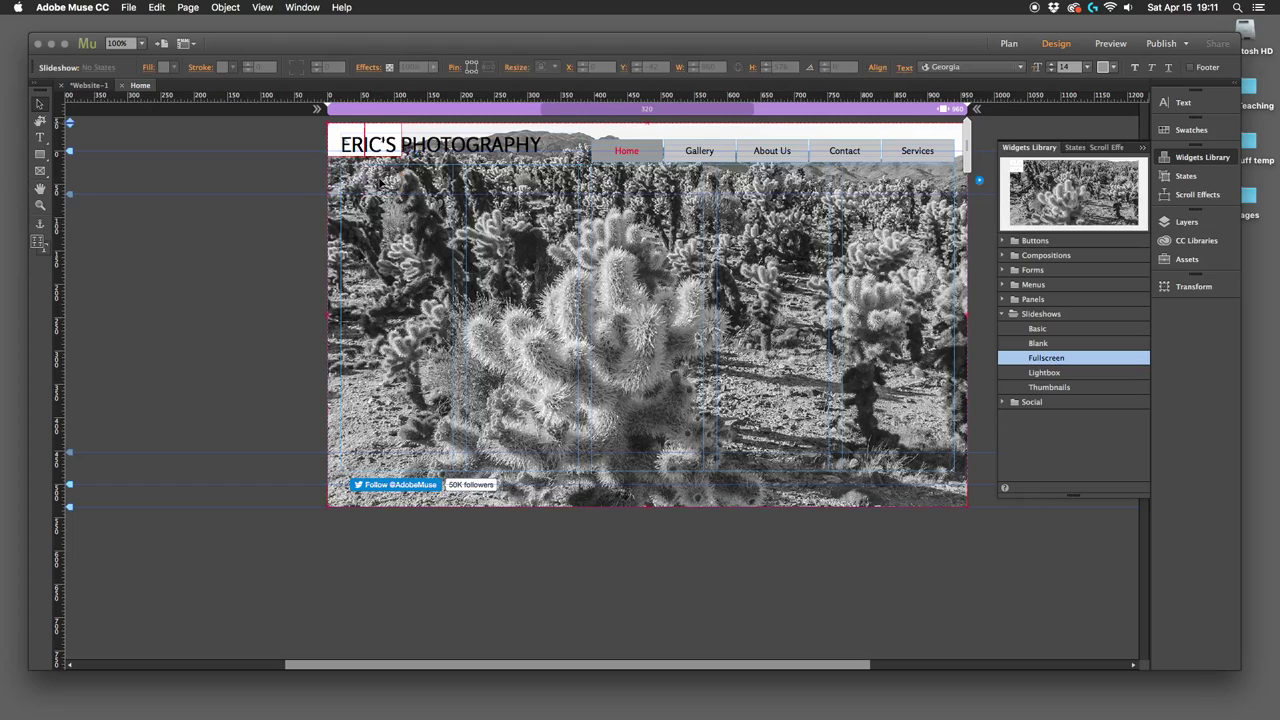
{"action": "left_click", "coordinate": [340, 135]}
{"action": "key", "text": "Delete"}
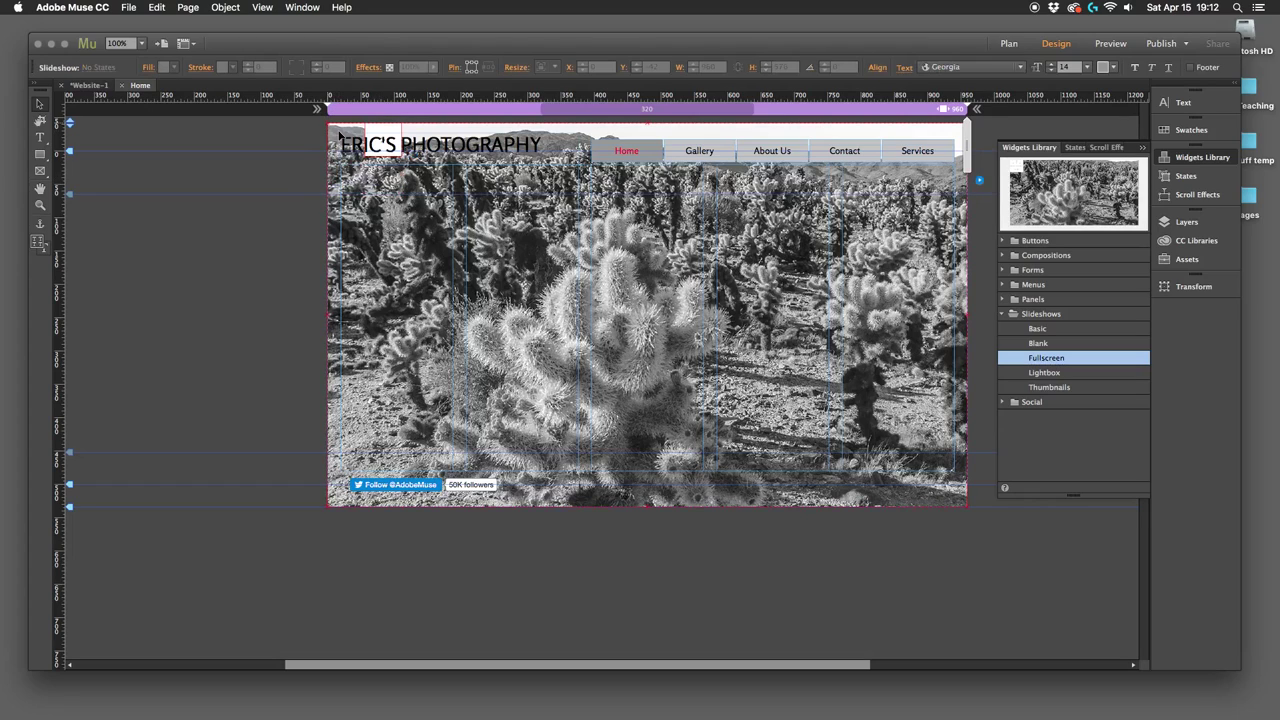
{"action": "left_click", "coordinate": [387, 131]}
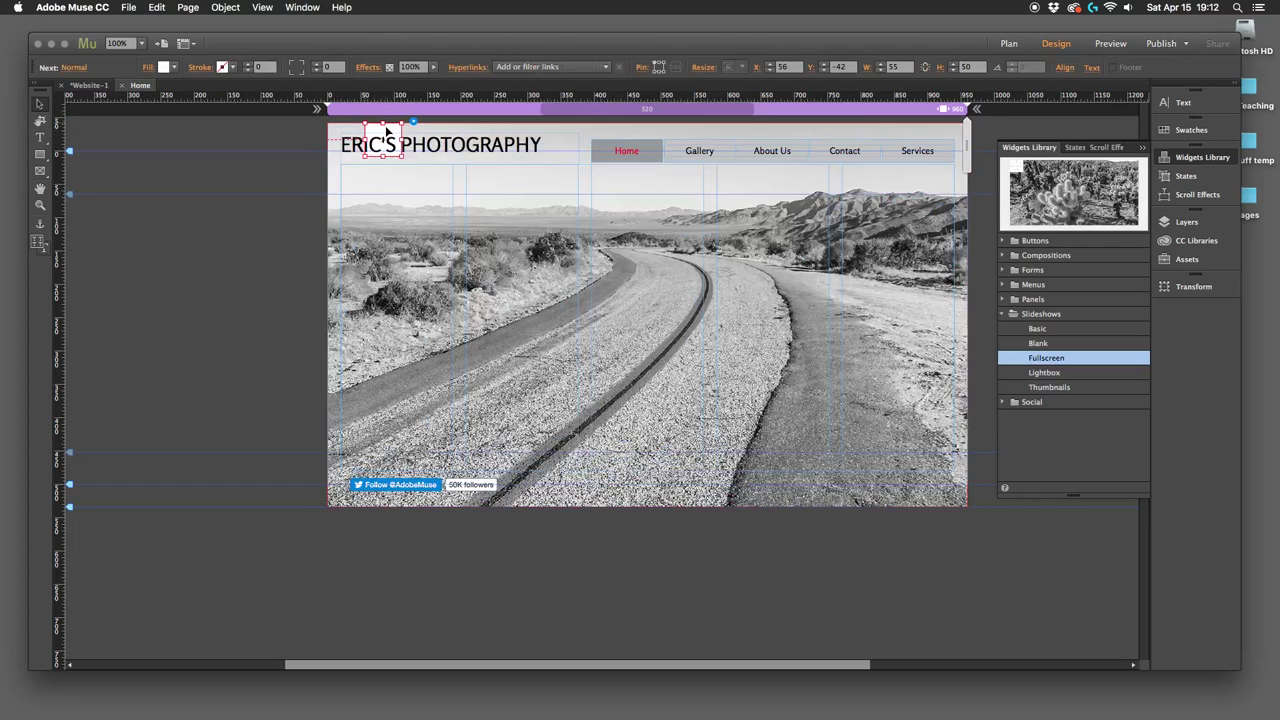
{"action": "key", "text": "Delete"}
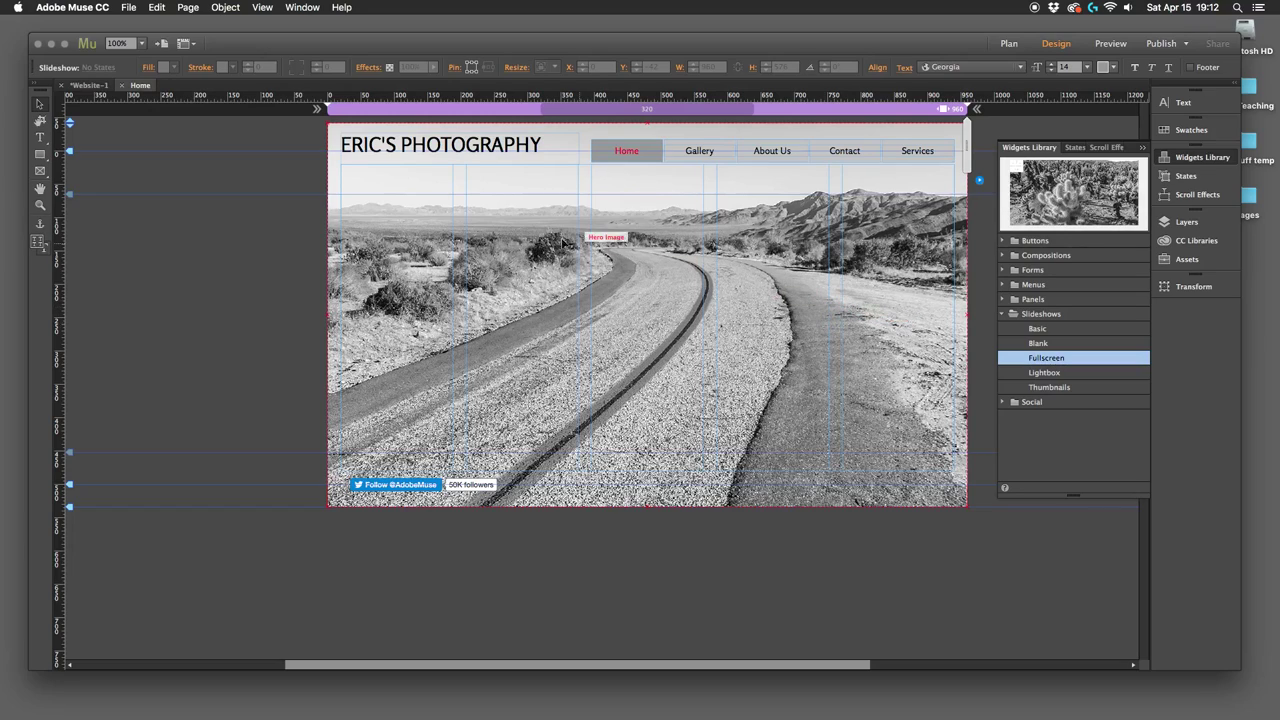
Step: Preview the full-size Home slideshow in the browser and close the preview
{"action": "left_click", "coordinate": [129, 7]}
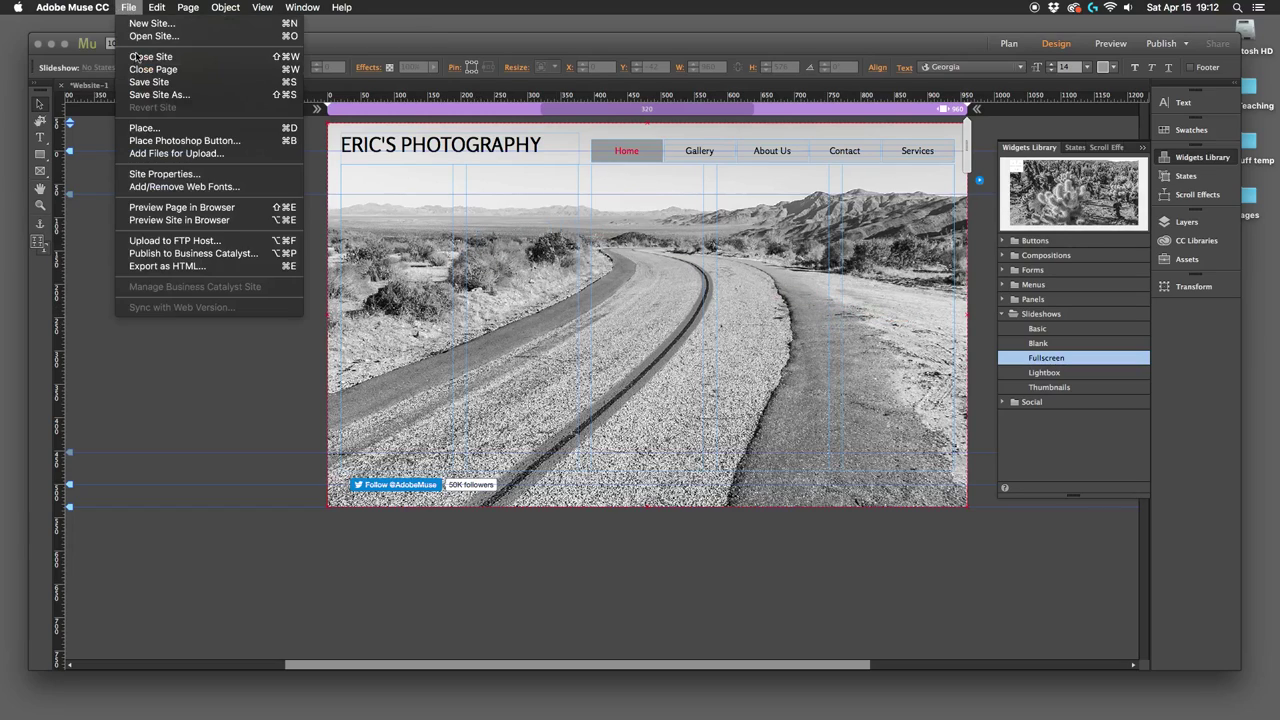
{"action": "left_click", "coordinate": [161, 207]}
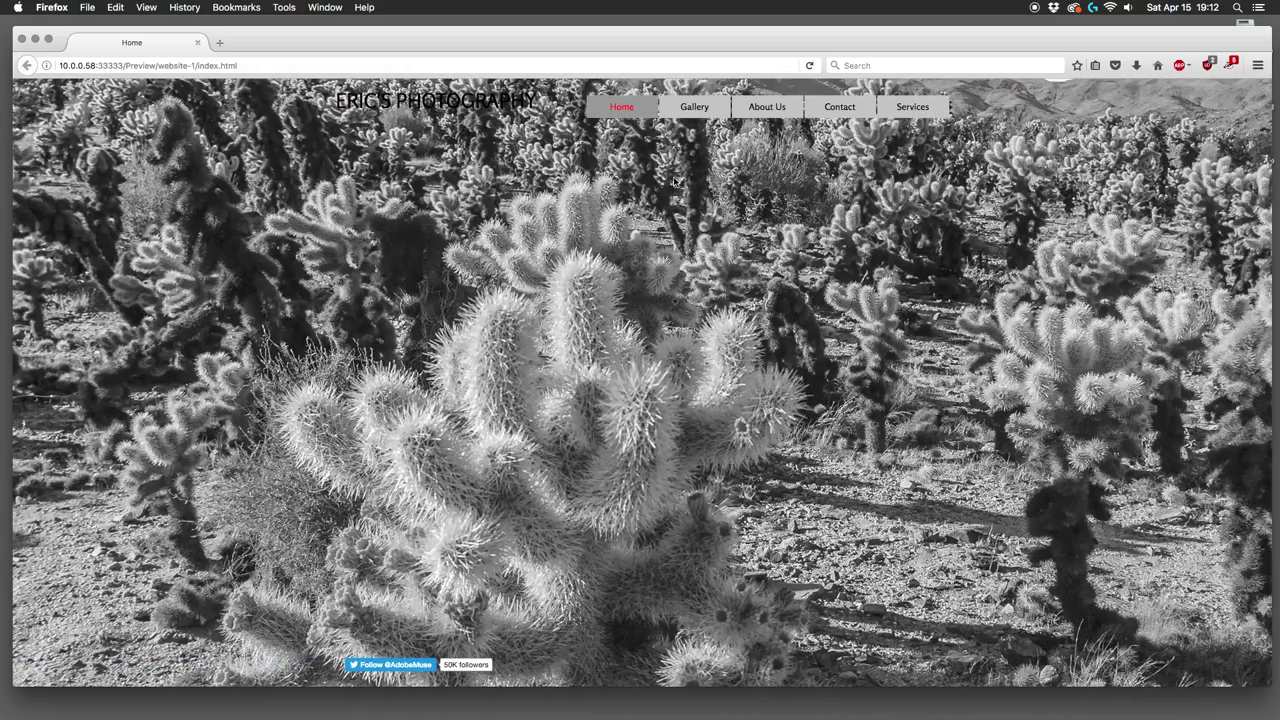
{"action": "left_click", "coordinate": [20, 41]}
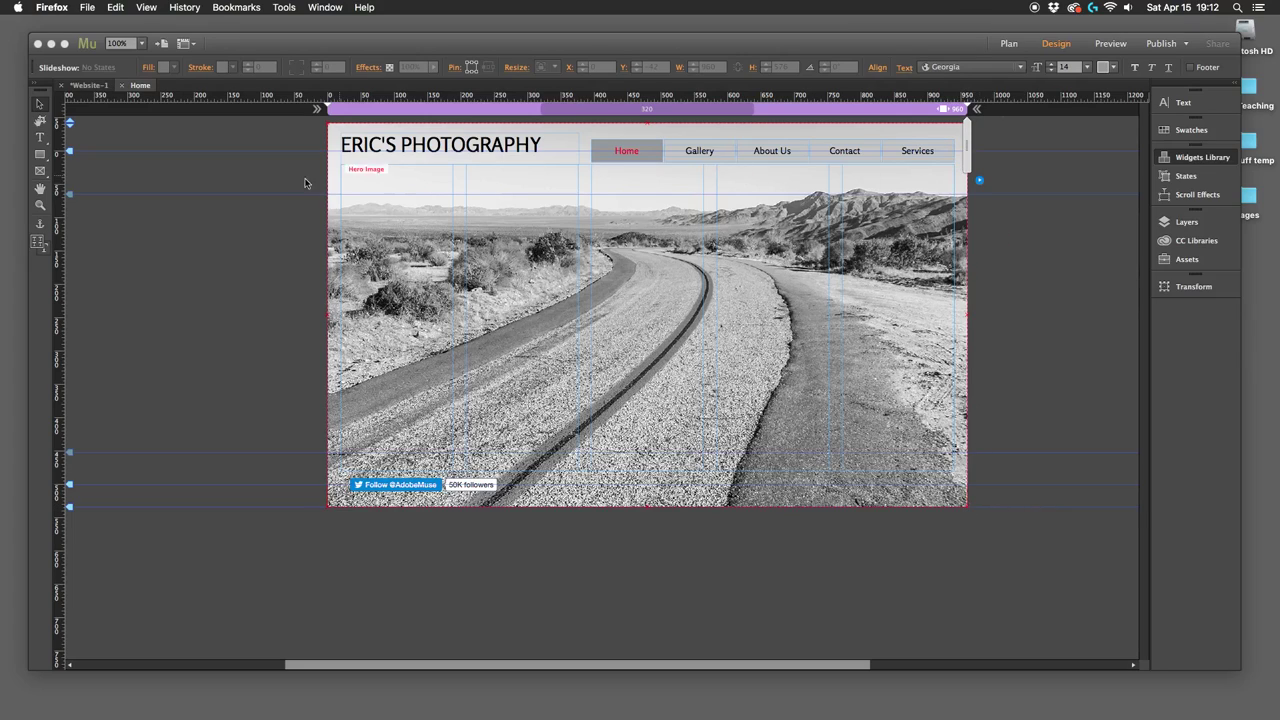
Step: Shrink the slideshow's hero image to about 785 by 471 px and position it below the site title and menu
{"action": "left_click", "coordinate": [330, 130]}
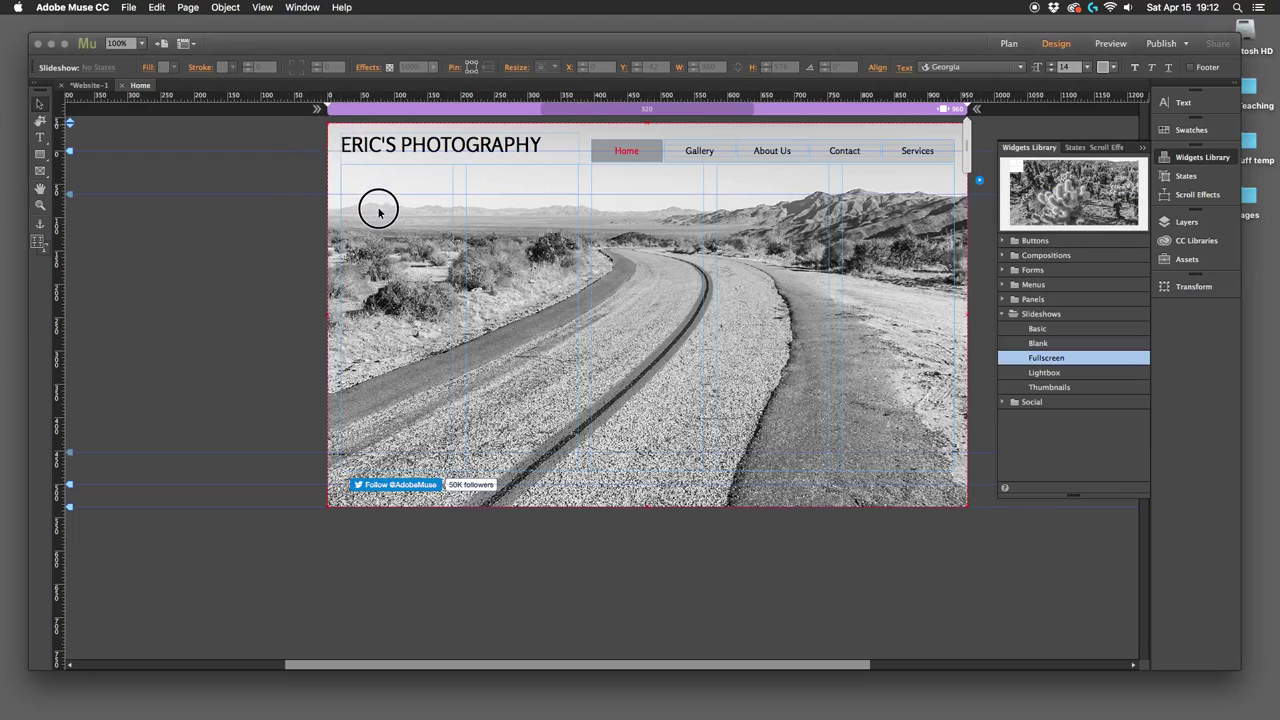
{"action": "left_click", "coordinate": [348, 150]}
{"action": "left_click_drag", "start_coordinate": [331, 123], "coordinate": [442, 246]}
{"action": "left_click_drag", "start_coordinate": [711, 327], "coordinate": [702, 324]}
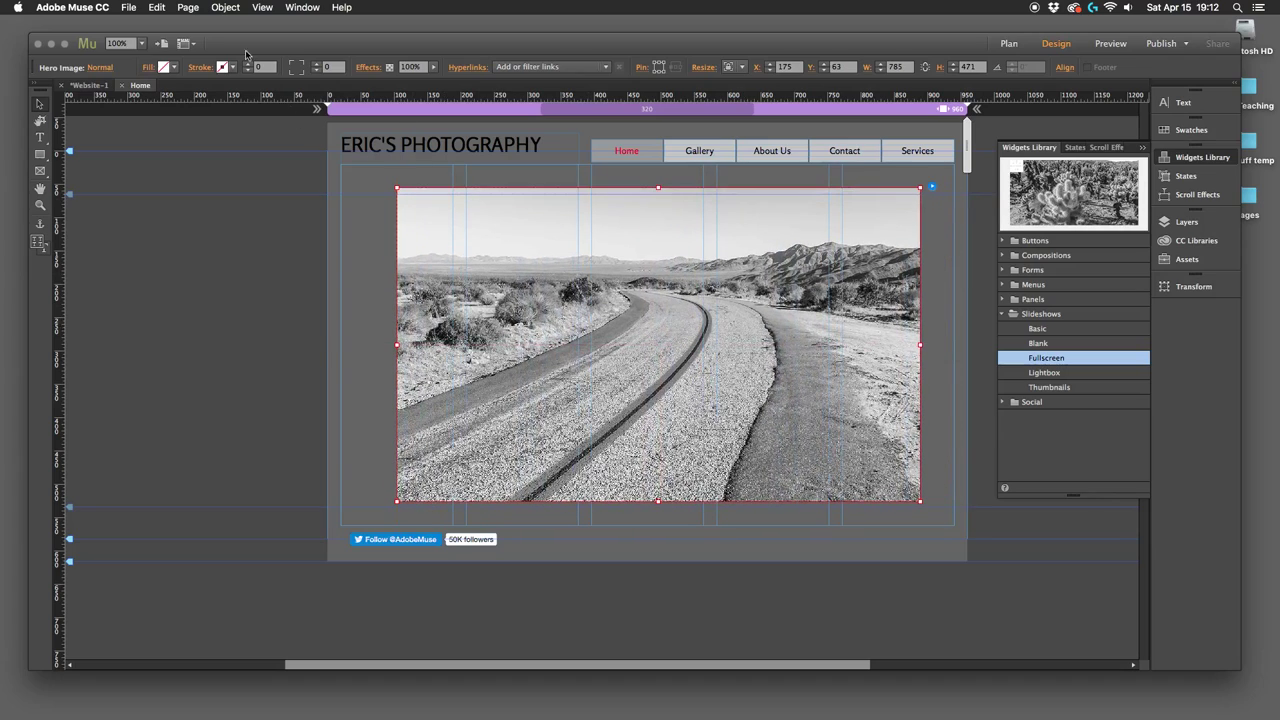
Step: Preview the Home page with the shrunken hero image in the browser and close the preview
{"action": "left_click", "coordinate": [131, 9]}
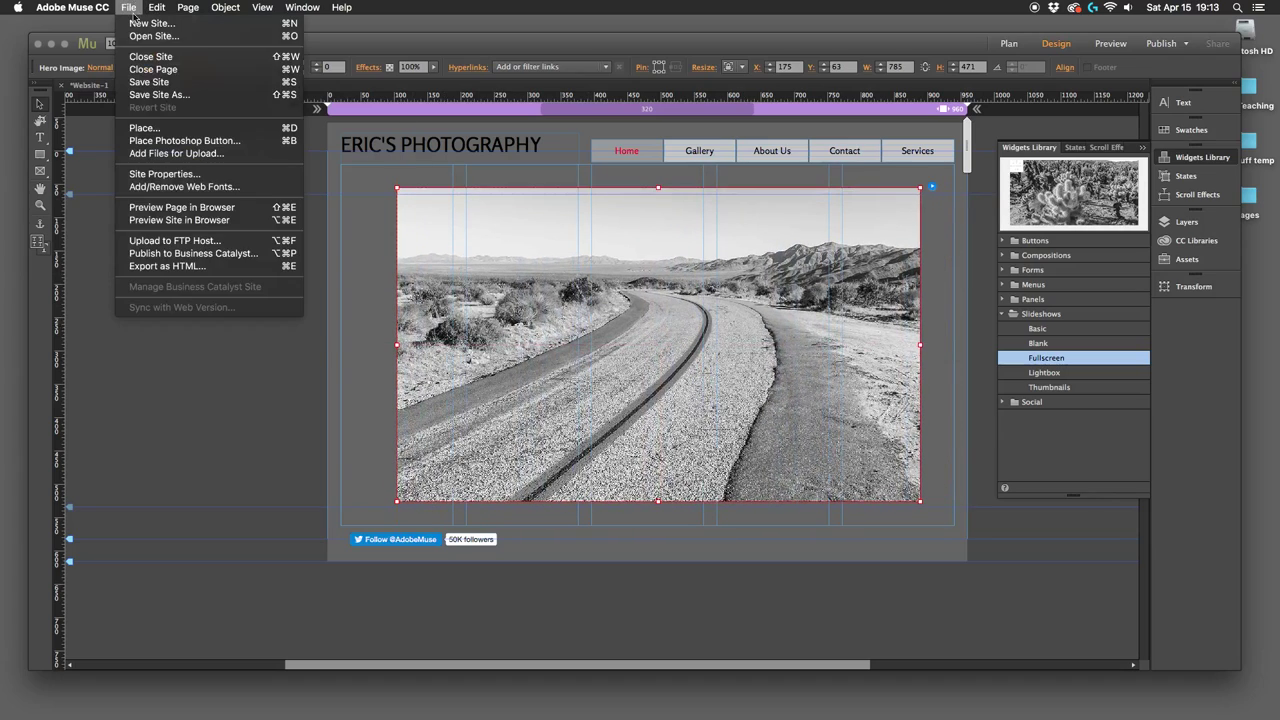
{"action": "left_click", "coordinate": [181, 209]}
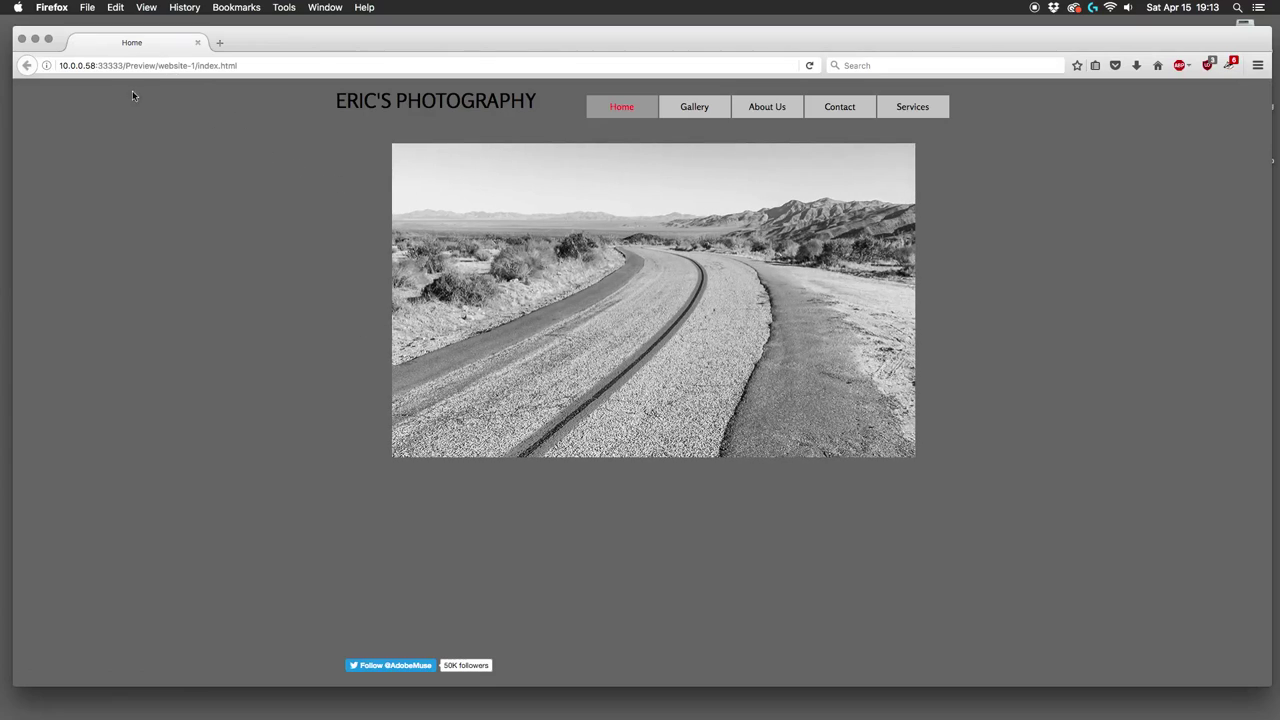
{"action": "left_click", "coordinate": [24, 41]}
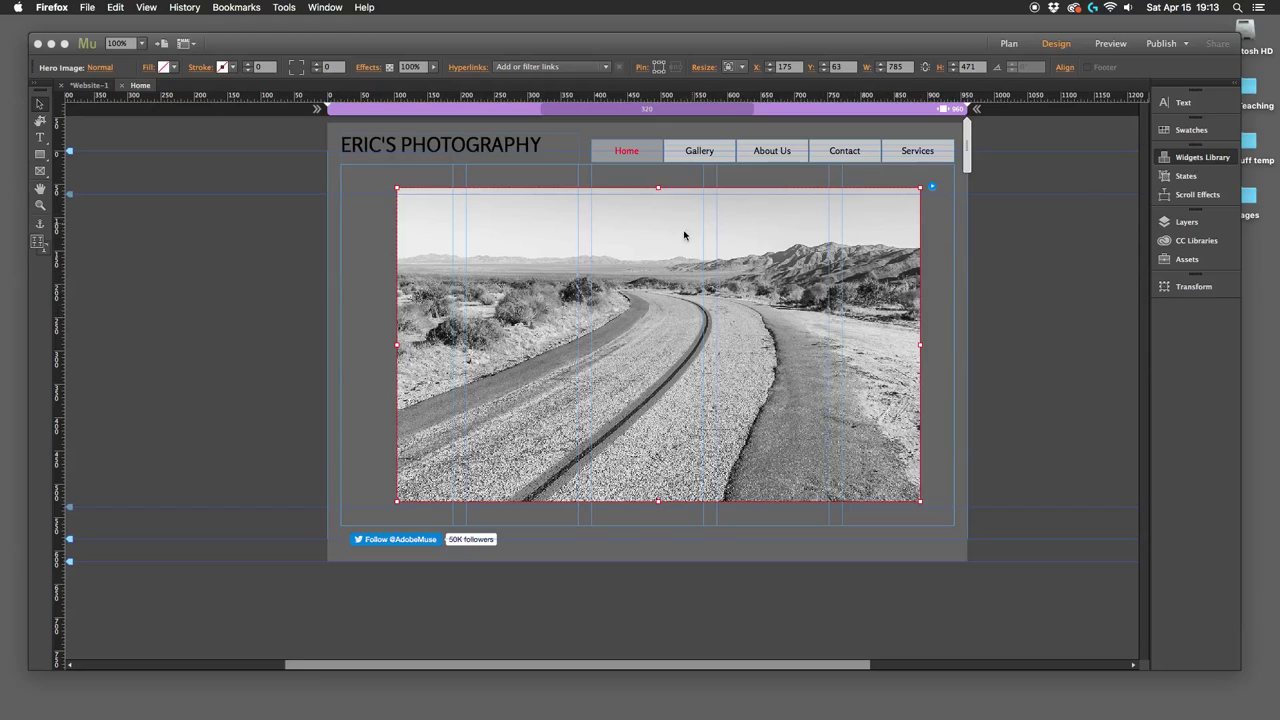
Step: Reduce the hero image's height to a banner of about 151 px below the menu, and close the Home page
{"action": "left_click_drag", "start_coordinate": [658, 501], "coordinate": [712, 238]}
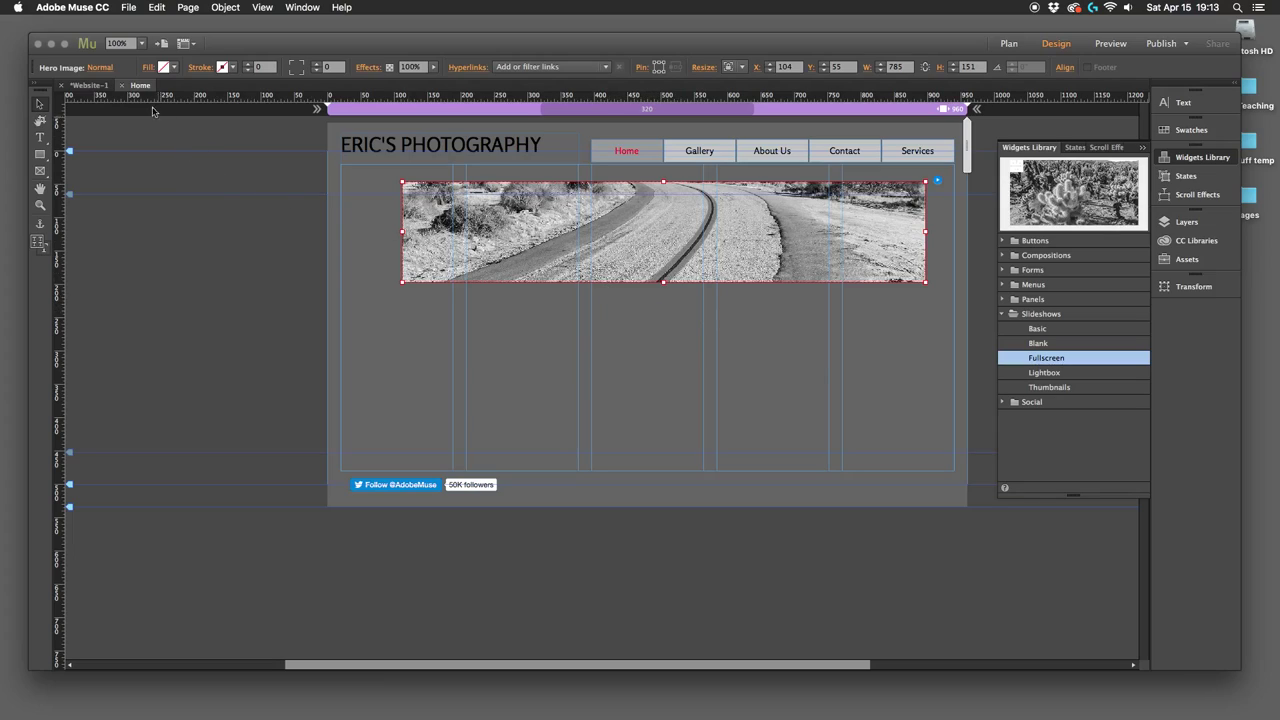
{"action": "left_click", "coordinate": [124, 86]}
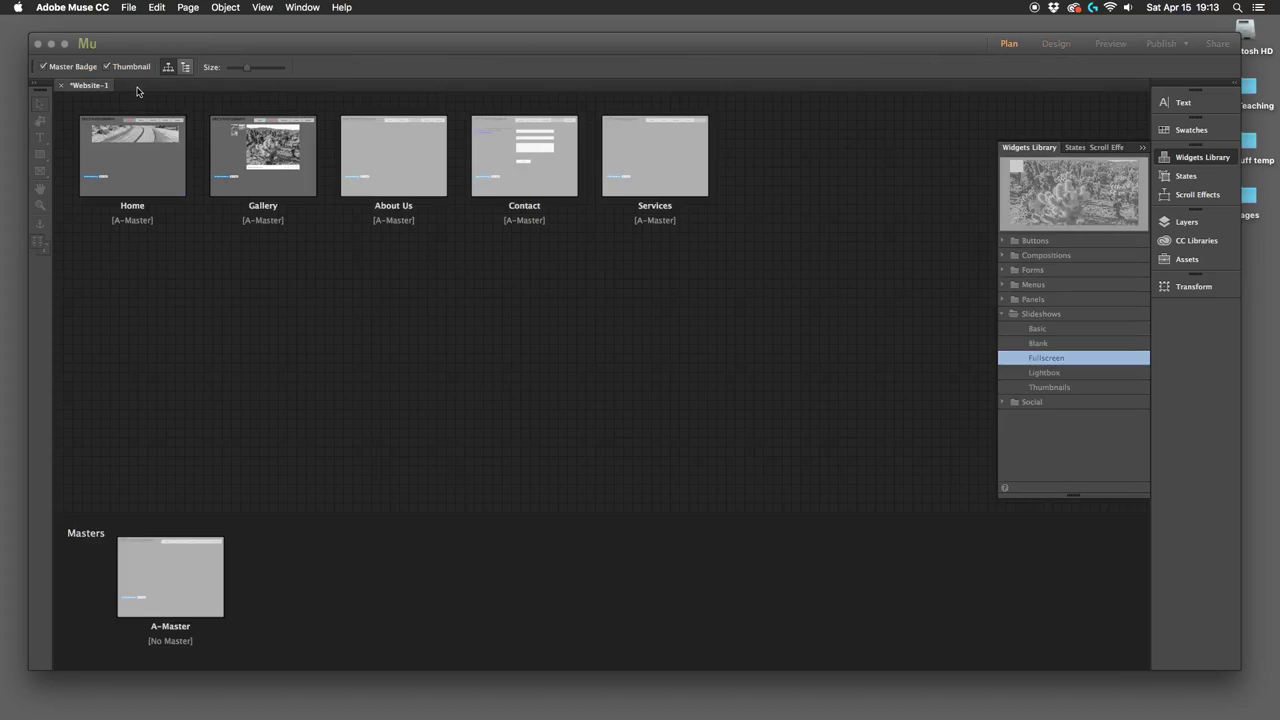
Step: Save the site as Website-1 on the Desktop and move the window aside to look at the file there
{"action": "left_click", "coordinate": [129, 8]}
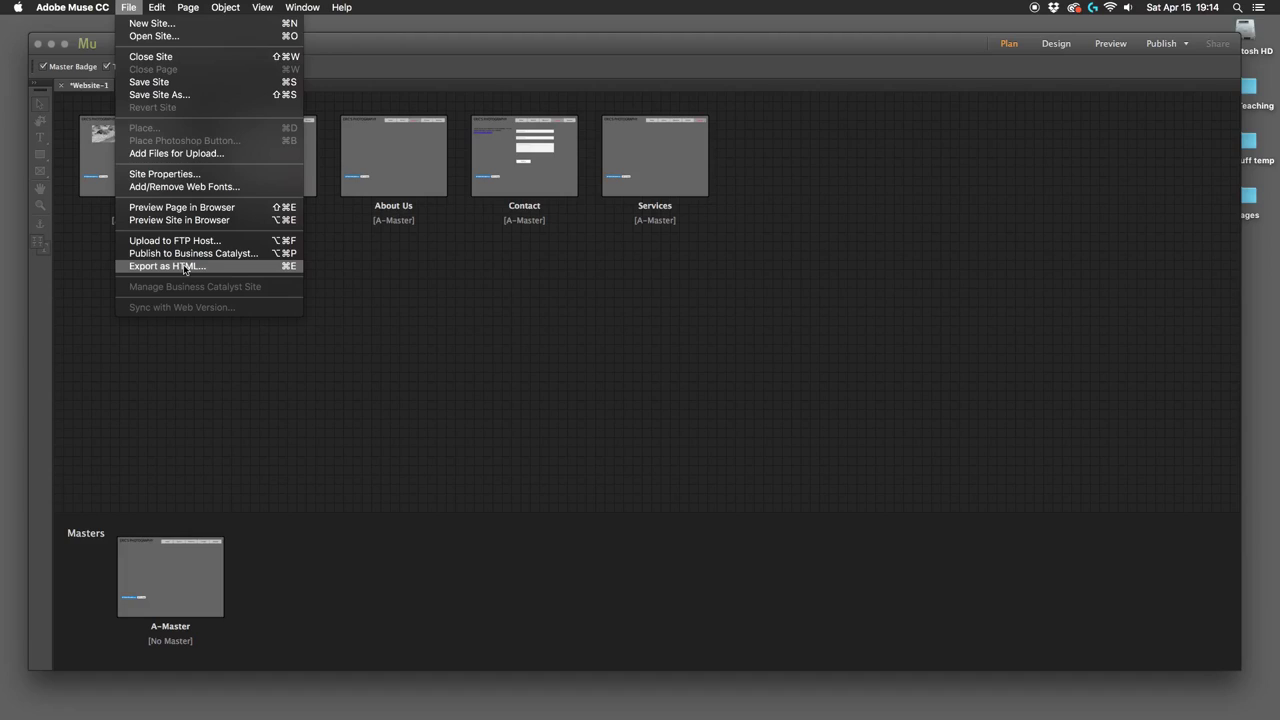
{"action": "left_click", "coordinate": [154, 86]}
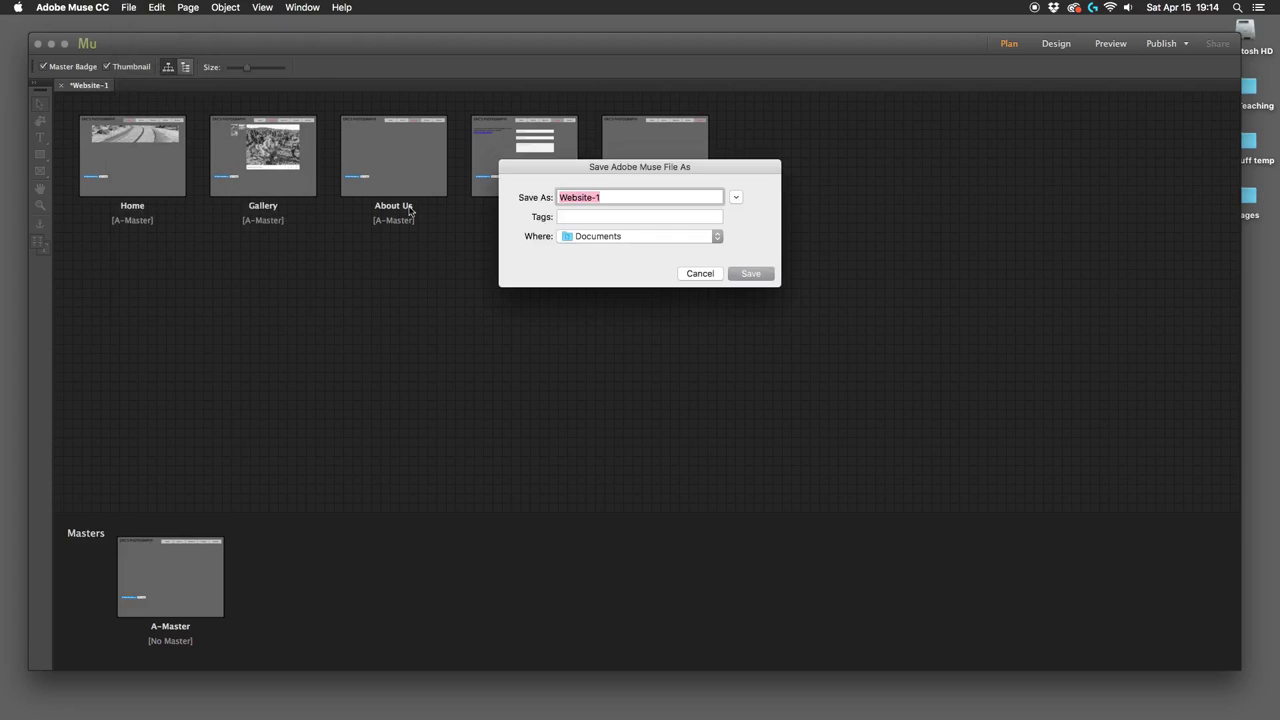
{"action": "left_click", "coordinate": [715, 237]}
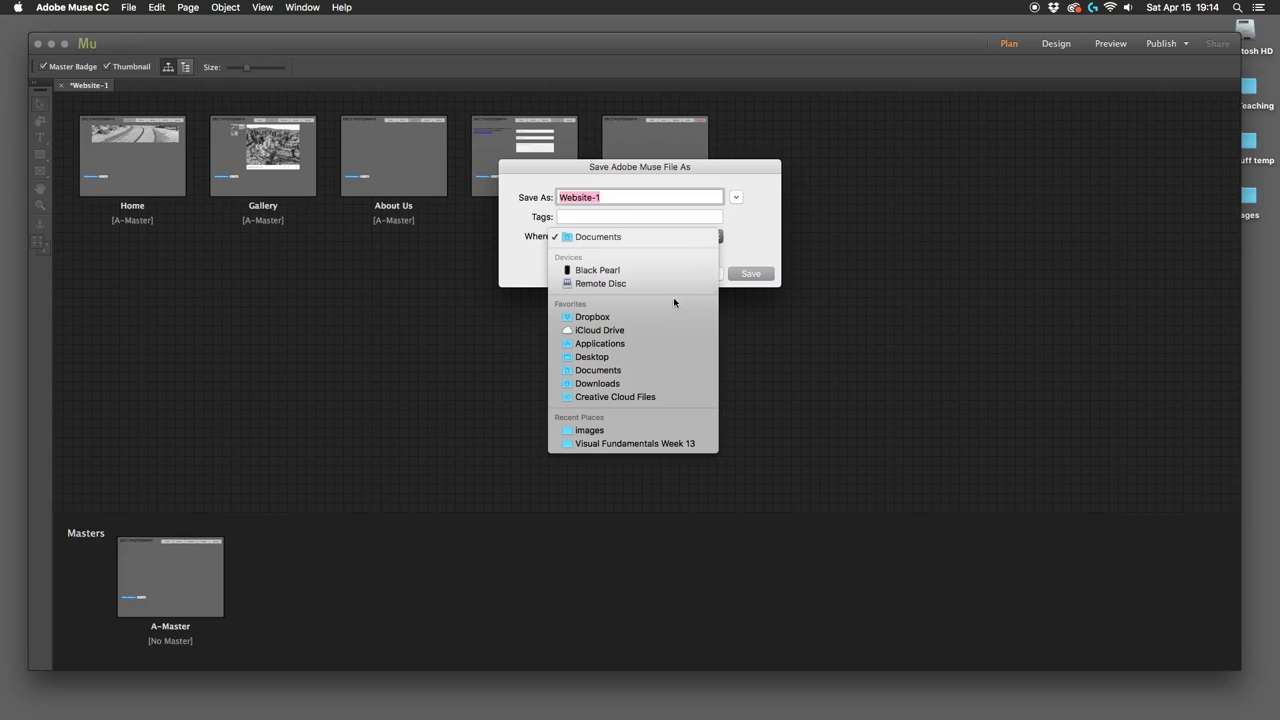
{"action": "left_click", "coordinate": [656, 357]}
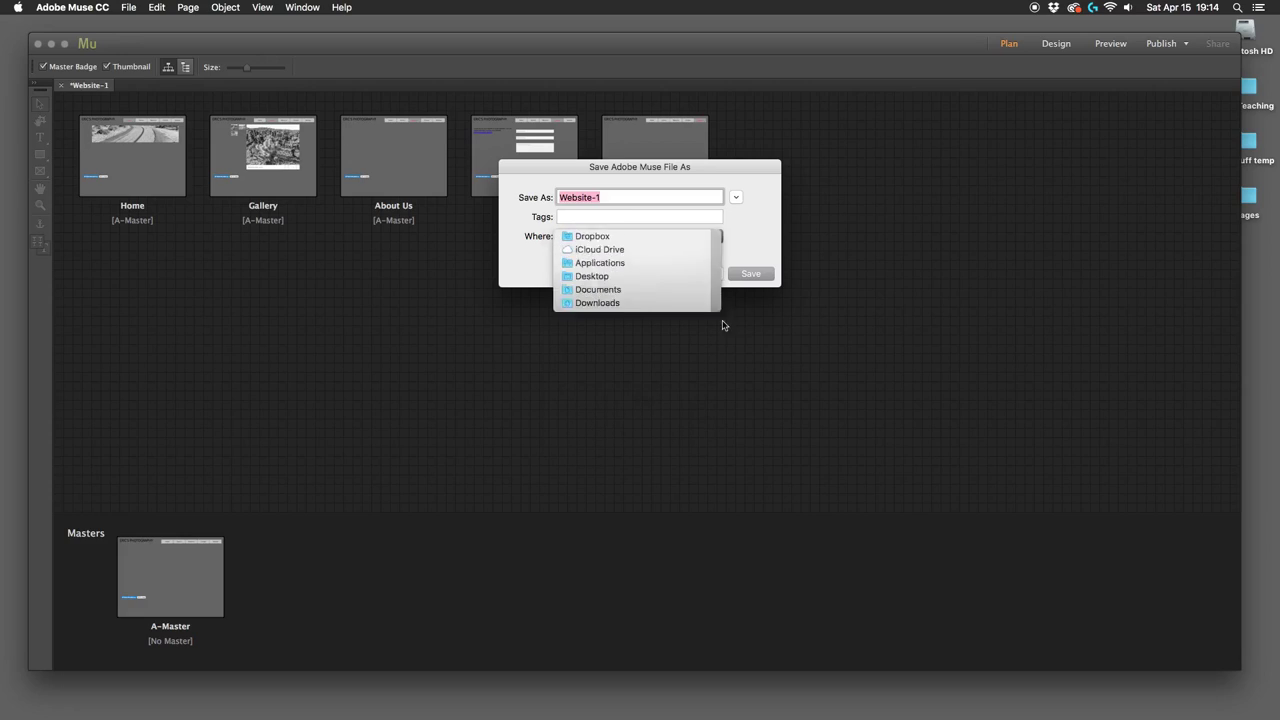
{"action": "left_click", "coordinate": [756, 276]}
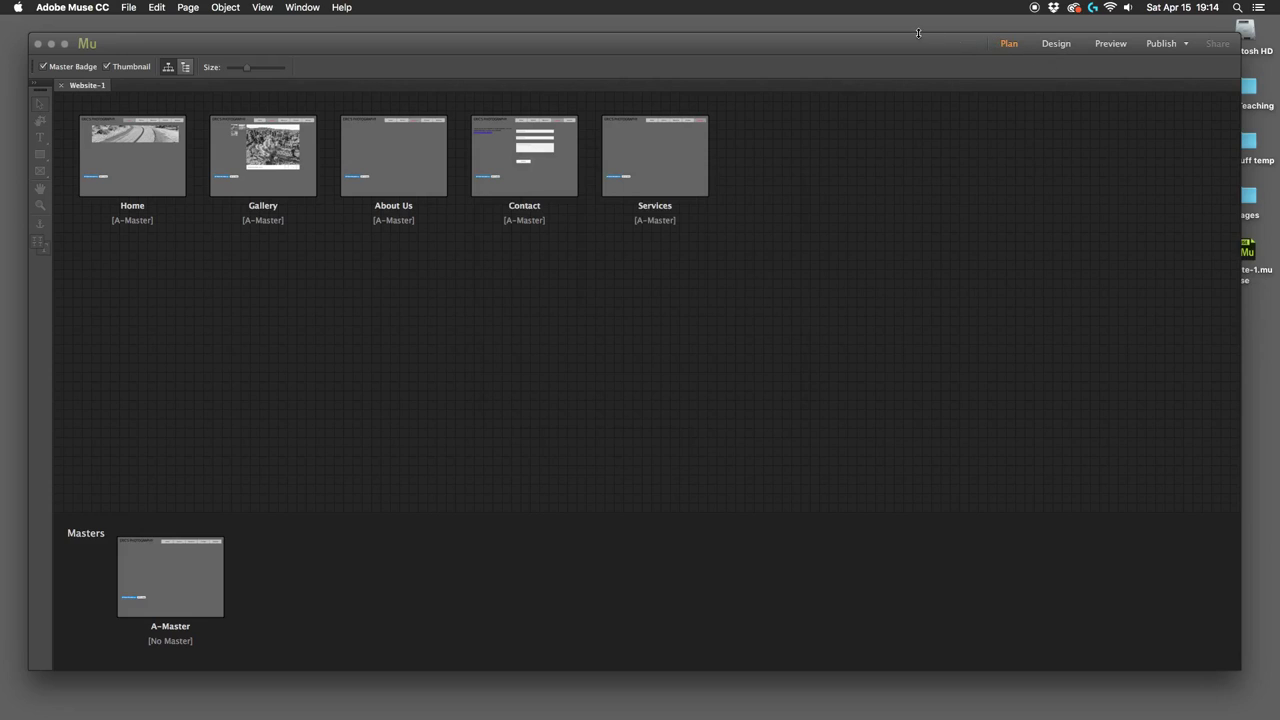
{"action": "left_click_drag", "start_coordinate": [932, 42], "coordinate": [907, 55]}
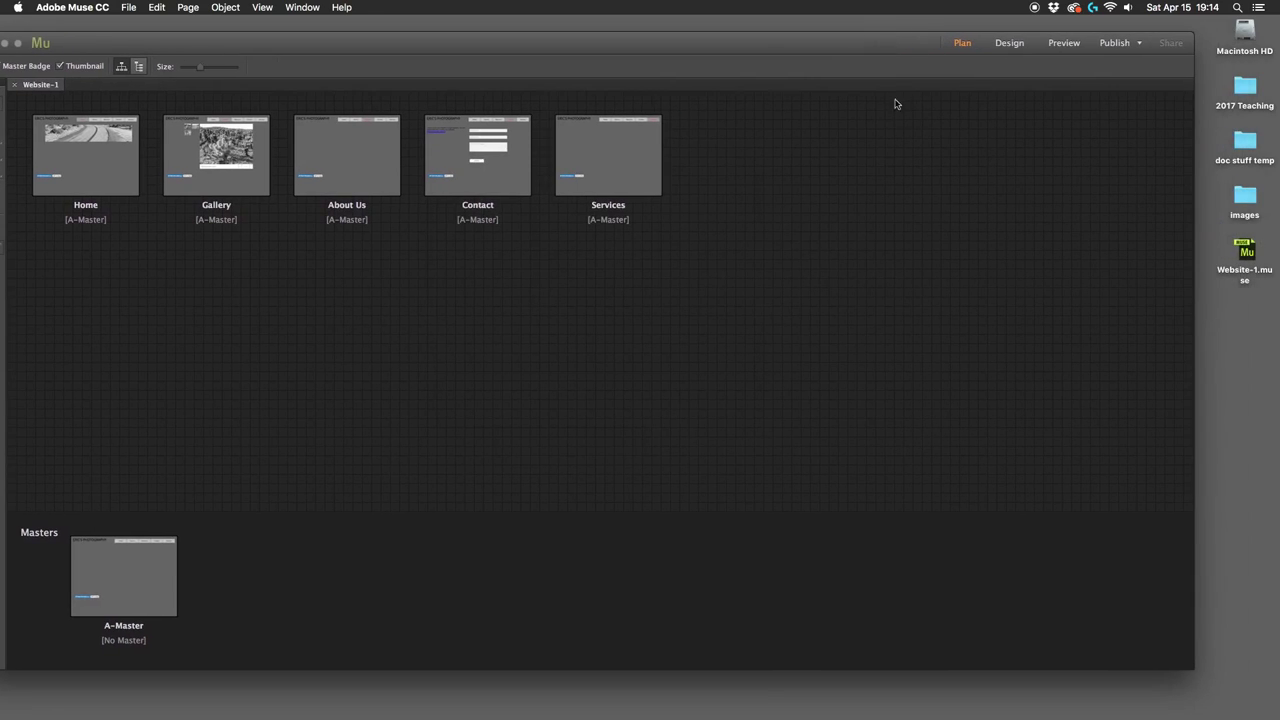
{"action": "left_click_drag", "start_coordinate": [750, 44], "coordinate": [810, 25]}
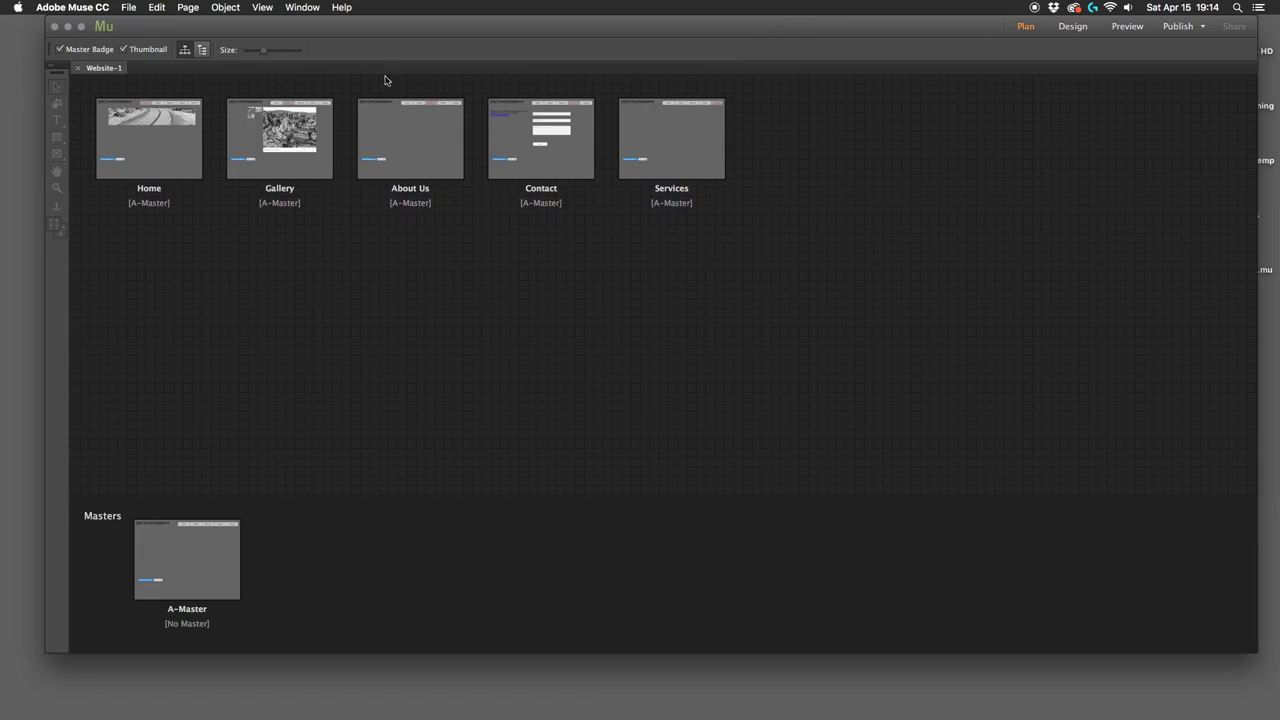
Step: Export the site as HTML with the site URL ericsphotography.com to the default Documents location, accepting the Typekit link
{"action": "left_click", "coordinate": [129, 7]}
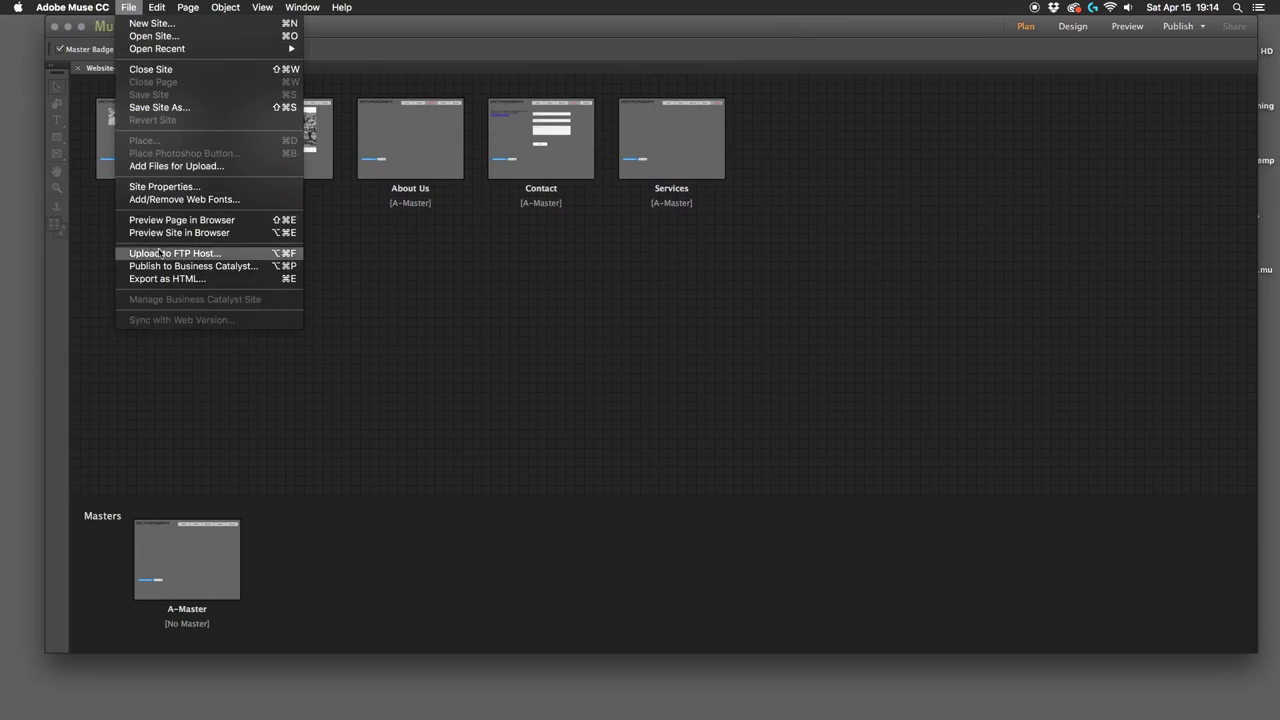
{"action": "left_click", "coordinate": [163, 280]}
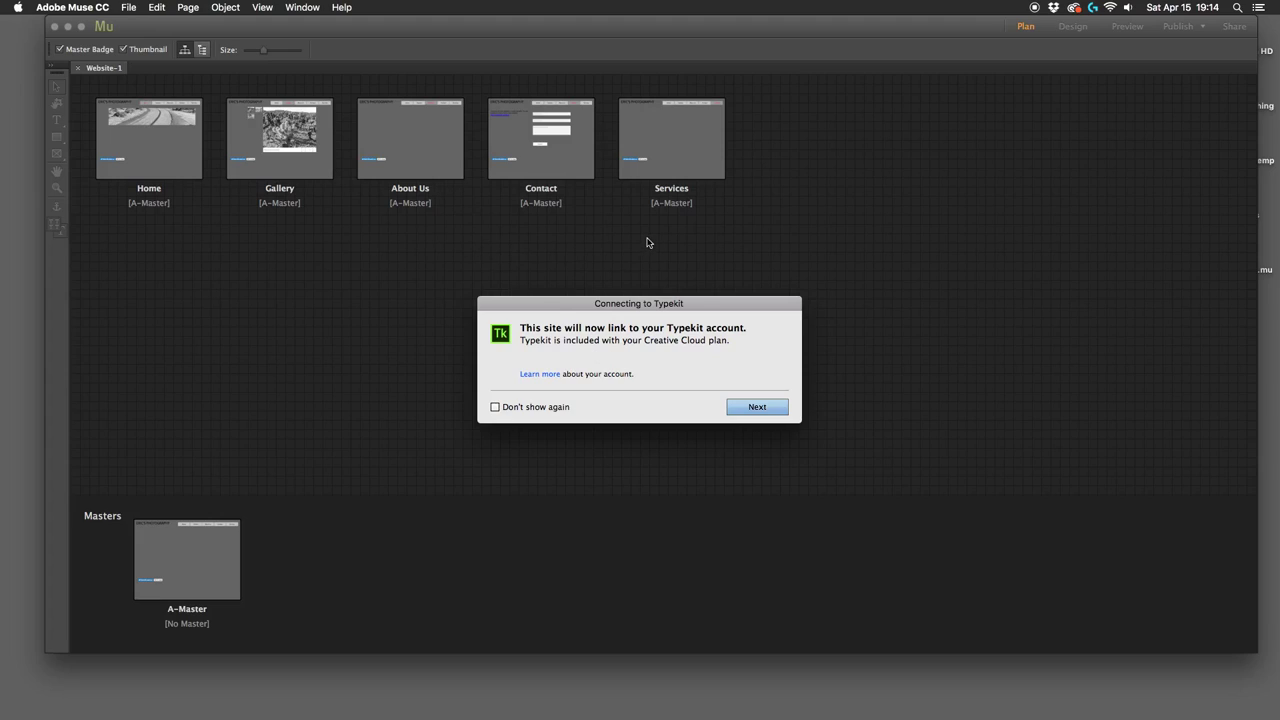
{"action": "left_click", "coordinate": [758, 405]}
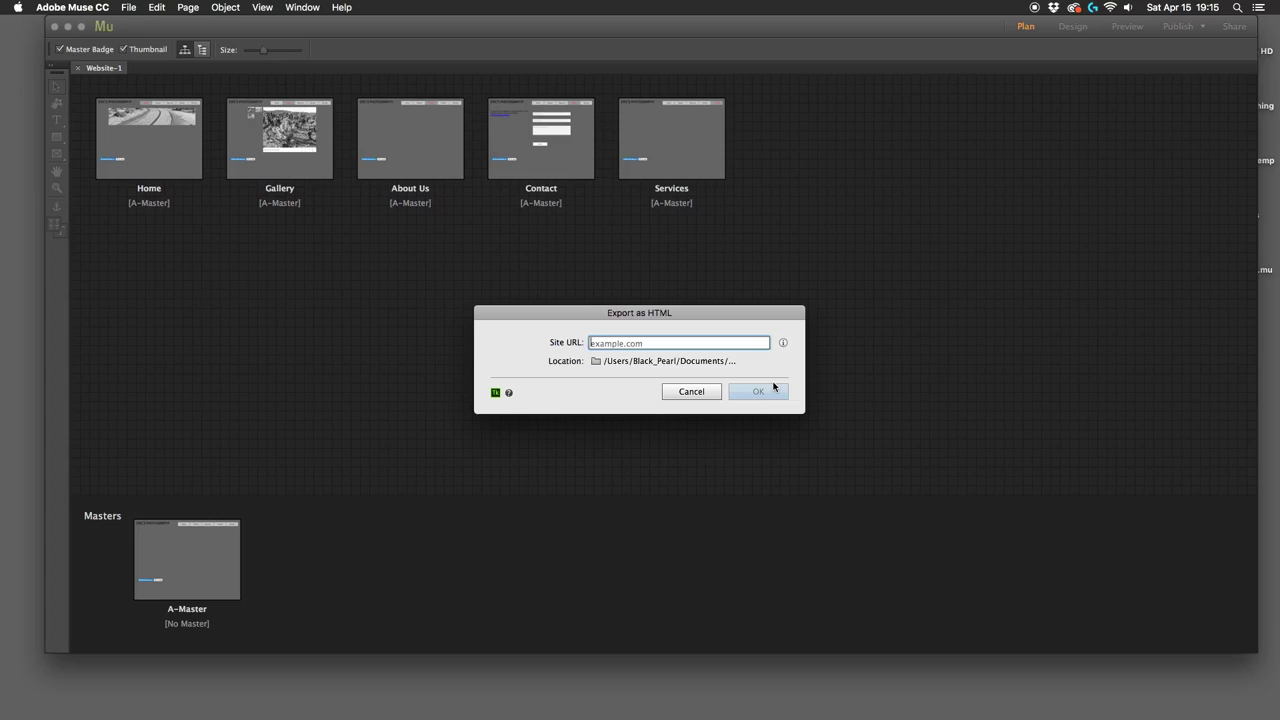
{"action": "type", "text": "ericsphotography.com"}
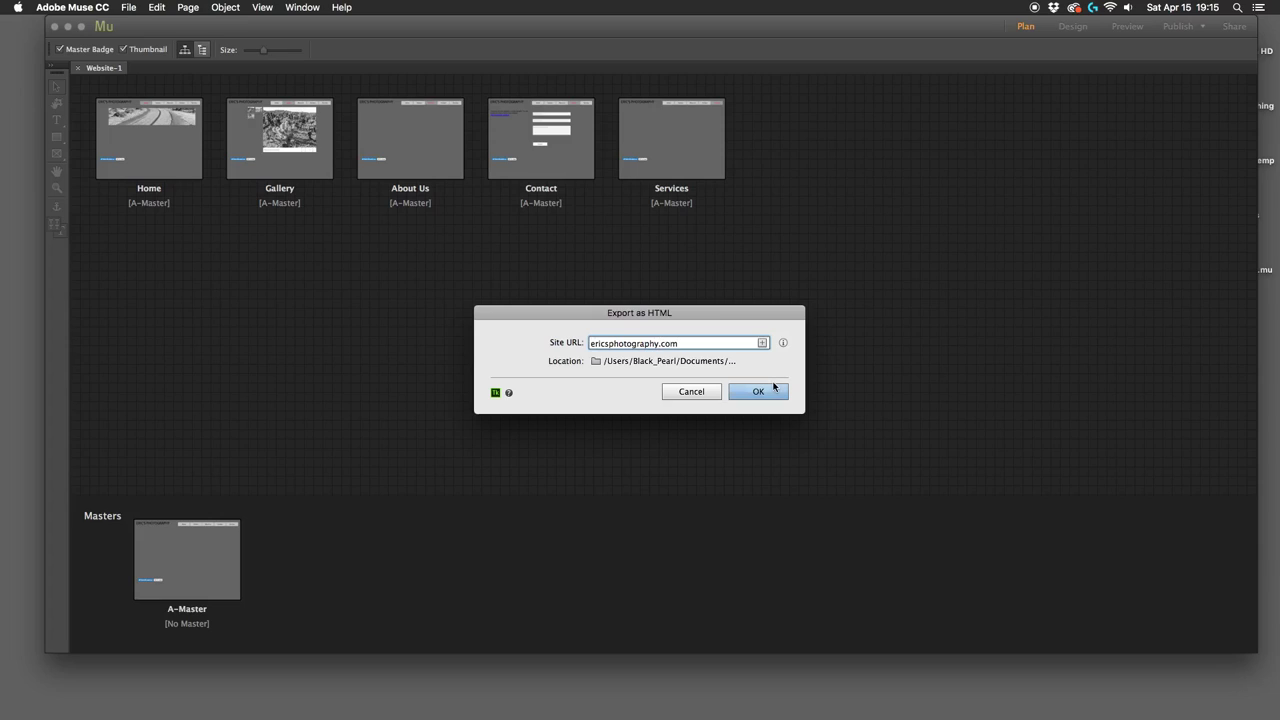
{"action": "left_click", "coordinate": [760, 395]}
{"action": "left_click", "coordinate": [760, 393]}
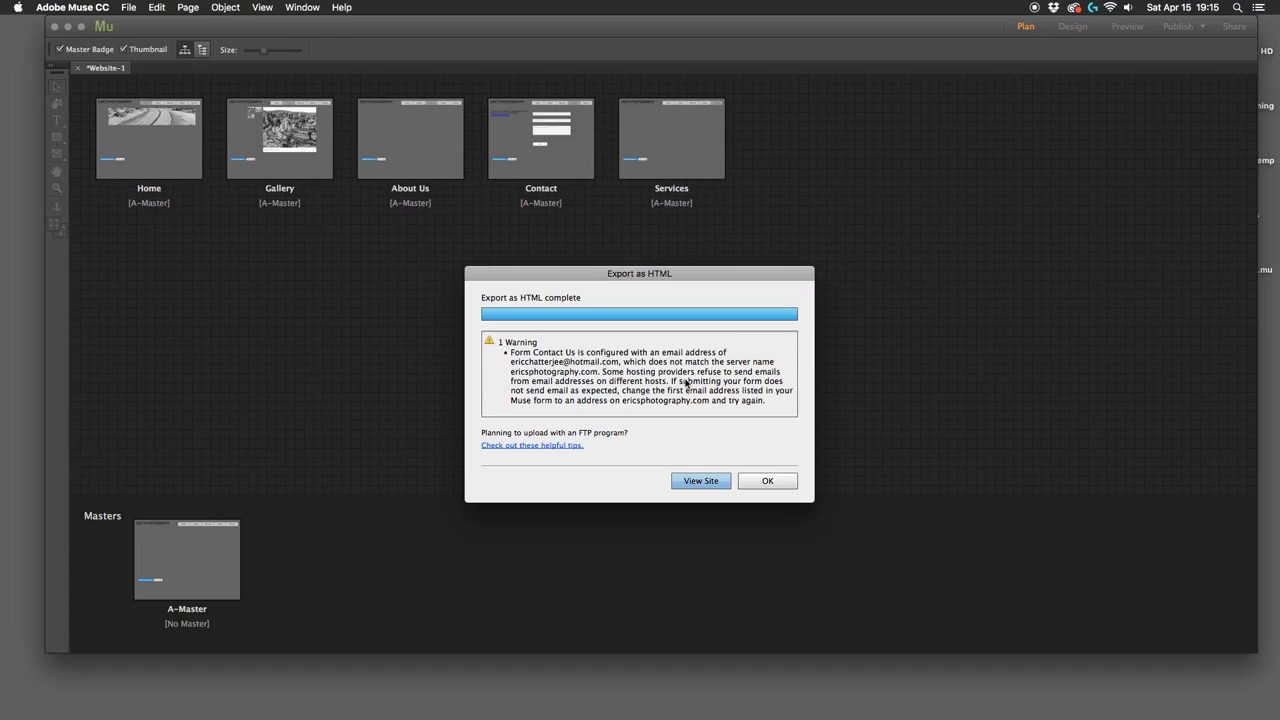
{"action": "left_click", "coordinate": [764, 480]}
{"action": "left_click", "coordinate": [766, 483]}
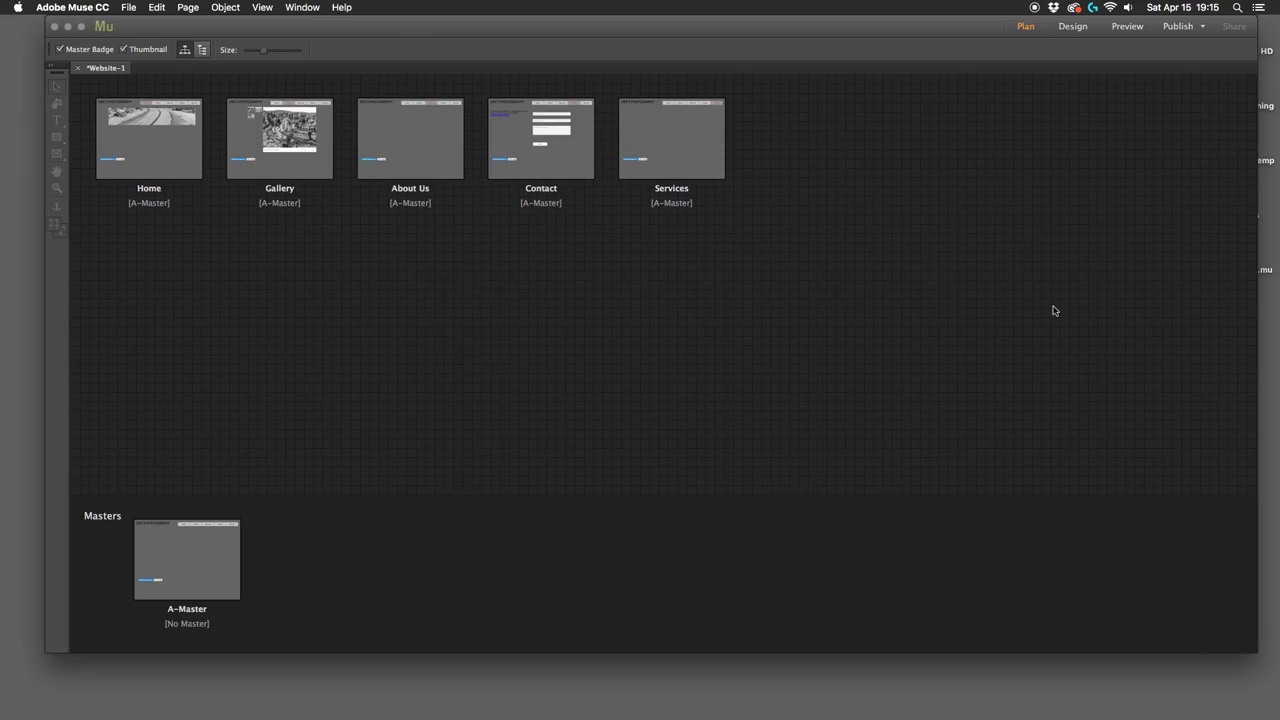
{"action": "mouse_move", "coordinate": [923, 31]}
{"action": "left_mouse_down"}
{"action": "mouse_move", "coordinate": [784, 53]}
{"action": "mouse_move", "coordinate": [931, 34]}
{"action": "left_mouse_up"}
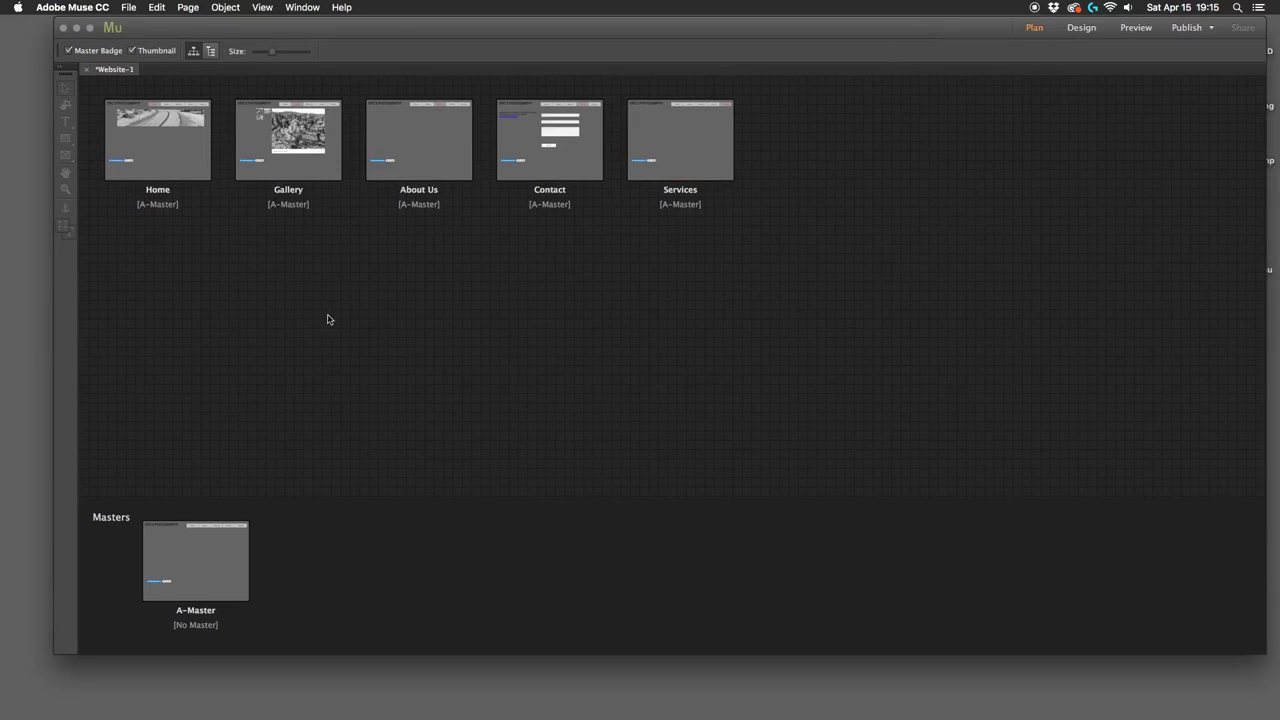